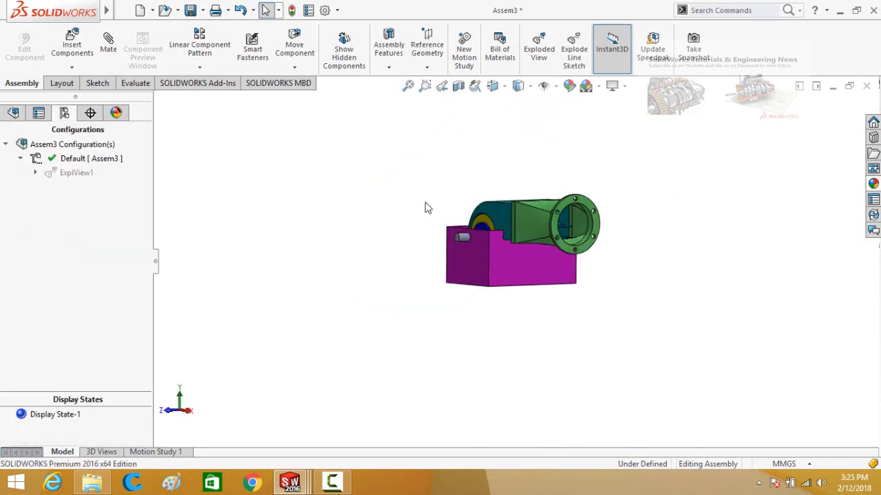
middle_drag(425, 204, 428, 199)
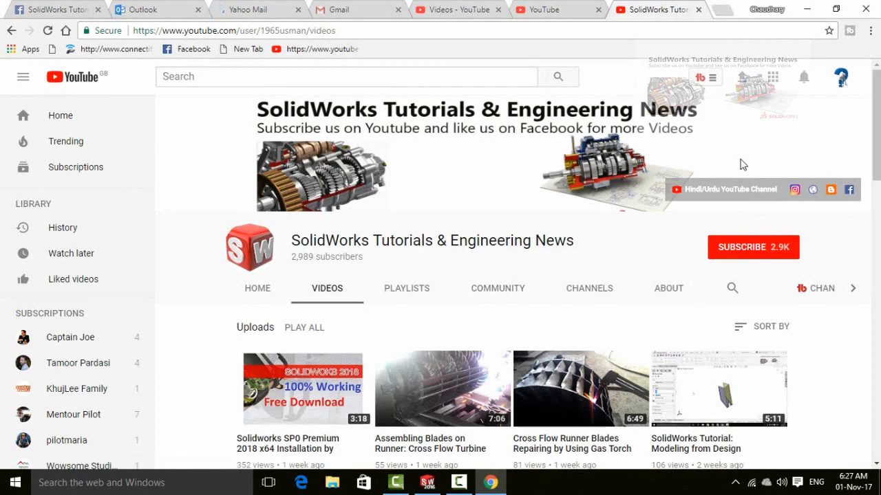
scroll(816, 344, down, 13)
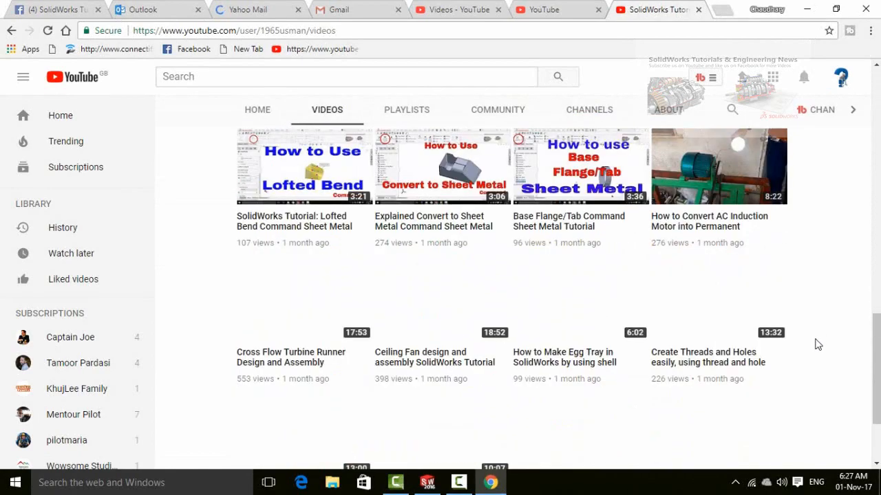
scroll(816, 344, down, 2)
scroll(816, 345, up, 8)
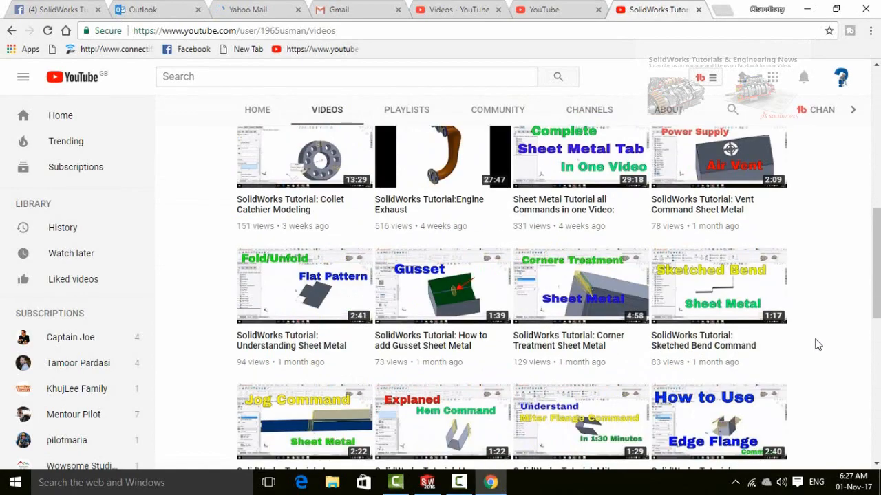
scroll(816, 344, up, 7)
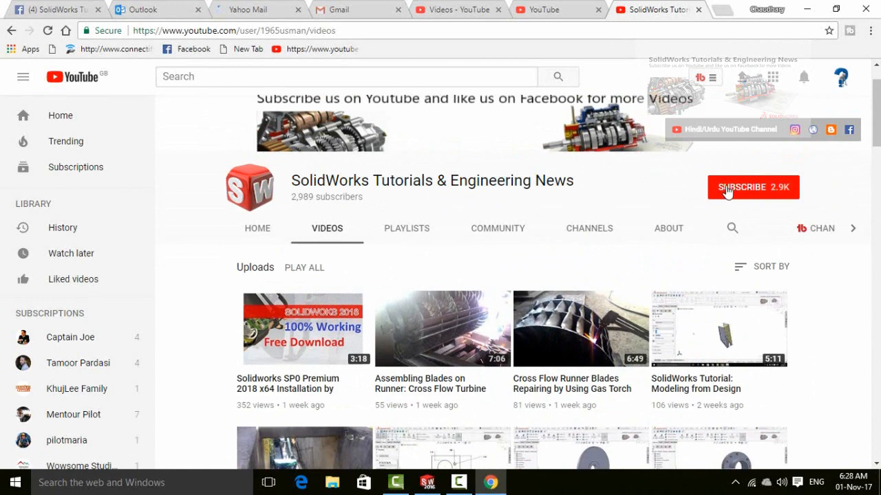
click(727, 190)
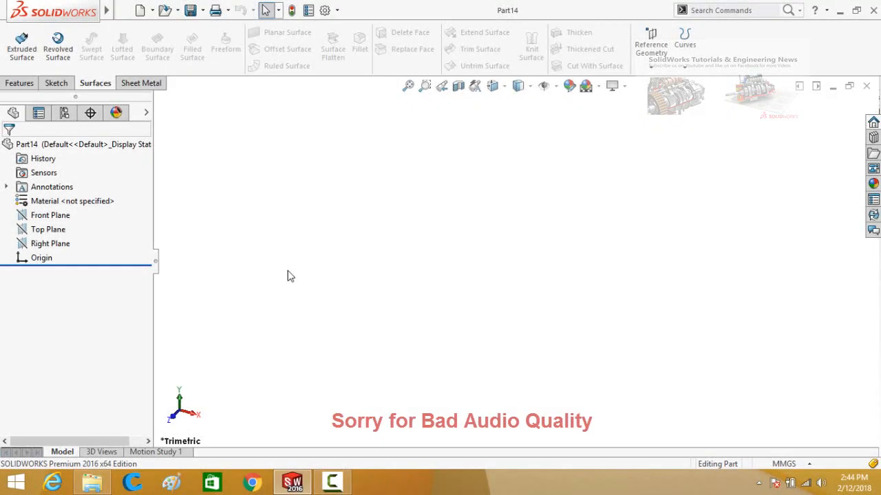
Sketch two concentric circles centred on the origin of the Front Plane, about 148 mm and about 72 mm in diameter
click(52, 216)
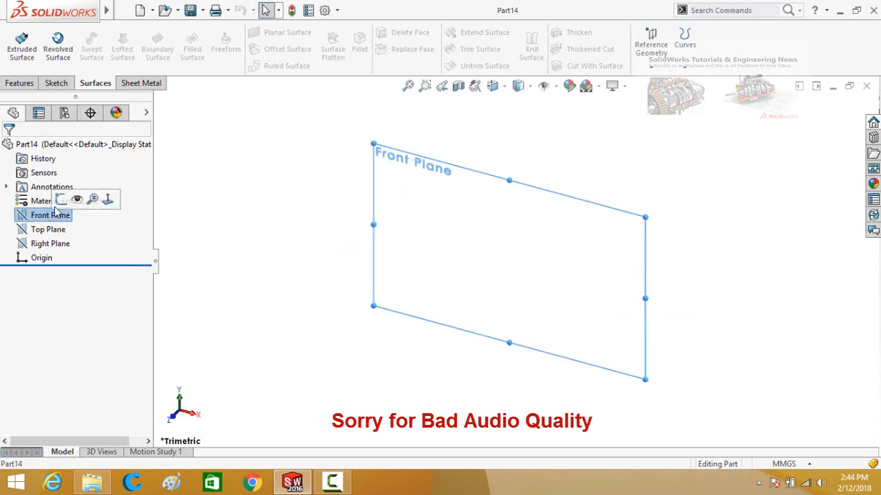
click(62, 198)
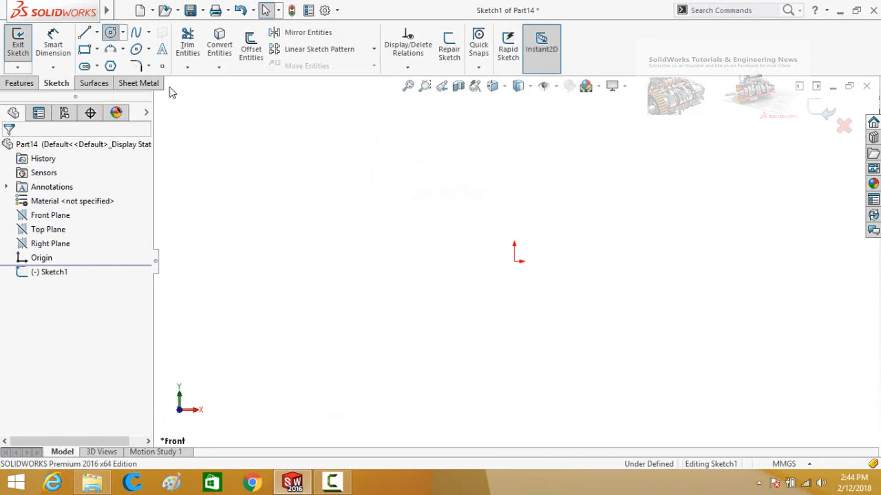
click(515, 261)
click(598, 344)
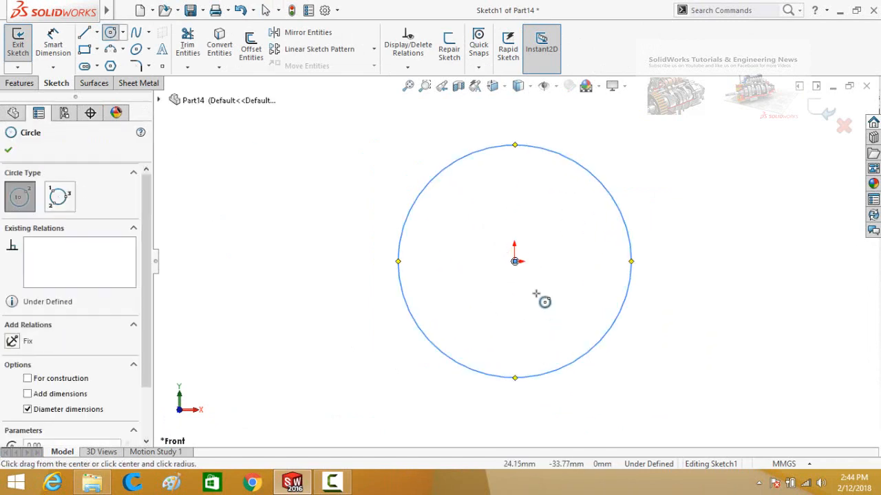
click(515, 262)
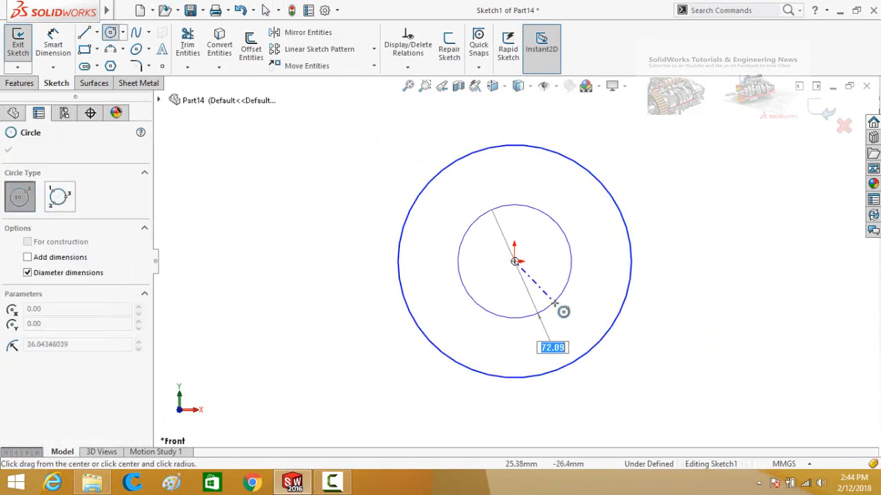
click(555, 303)
Dimension the outer circle's diameter as 80 mm
right_drag(670, 314, 671, 283)
scroll(645, 329, up, 2)
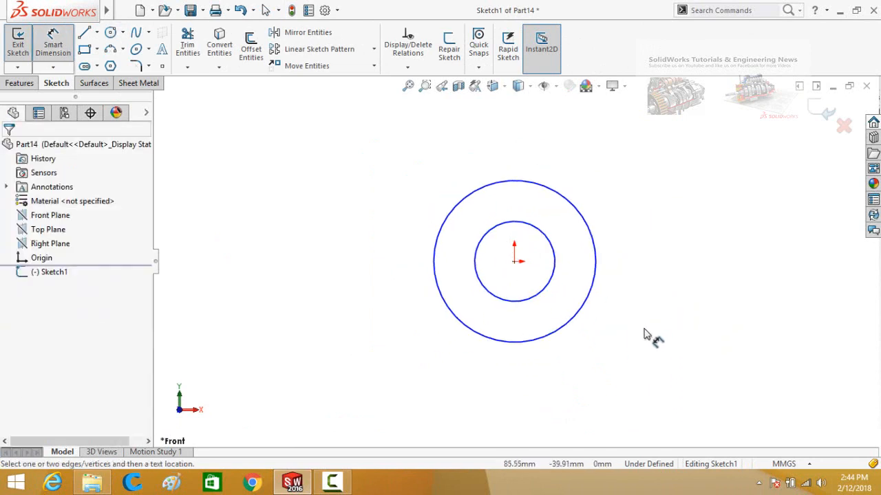
click(570, 330)
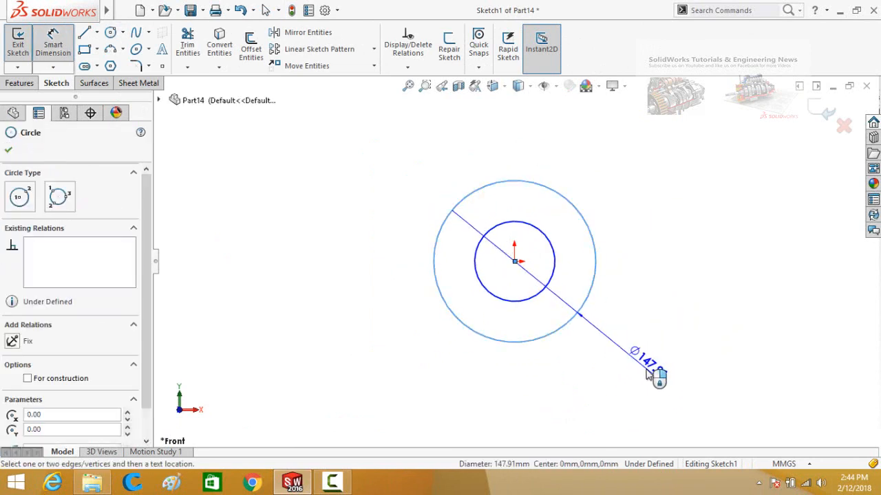
click(657, 388)
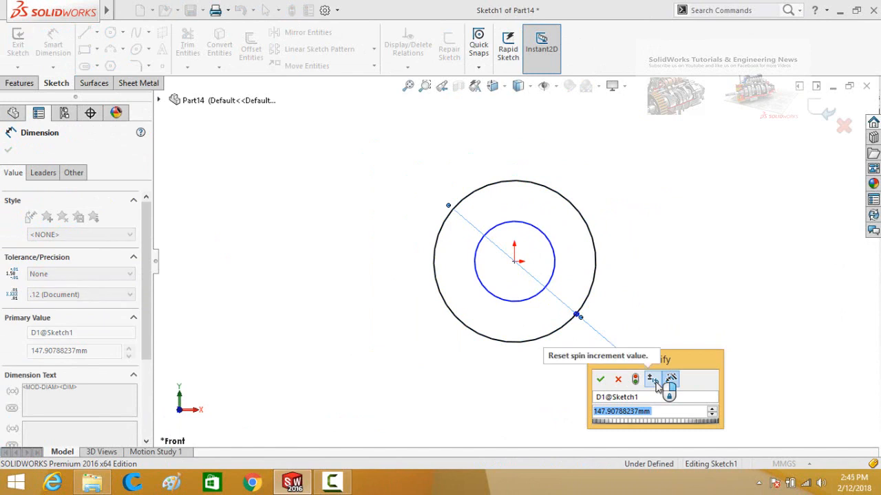
text(80)
key(Return)
key(Escape)
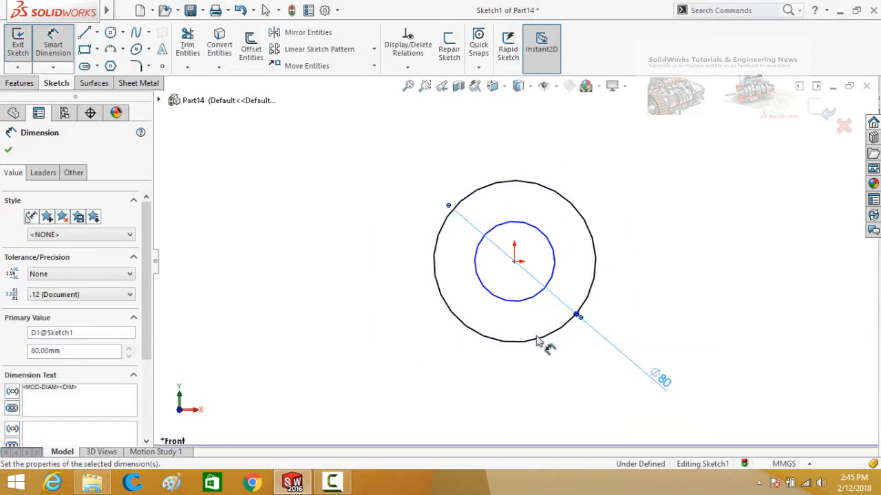
Dimension the inner circle's diameter as 40 mm
click(509, 302)
click(405, 387)
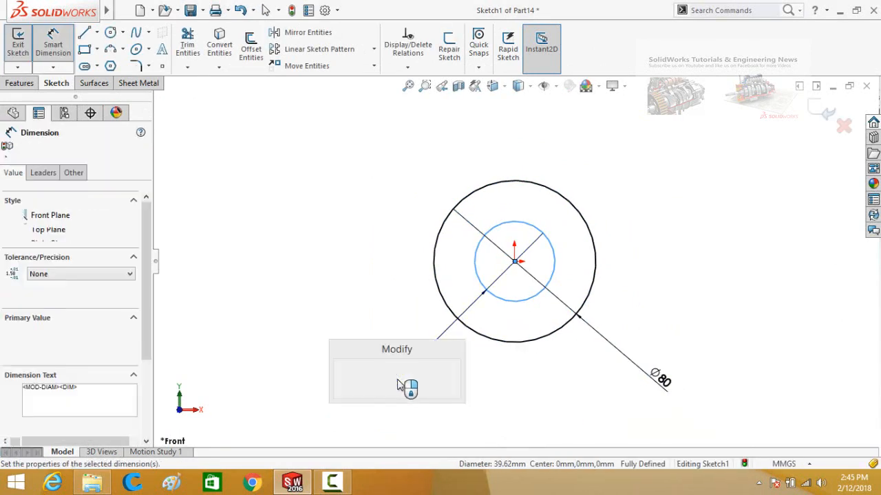
text(40)
key(Return)
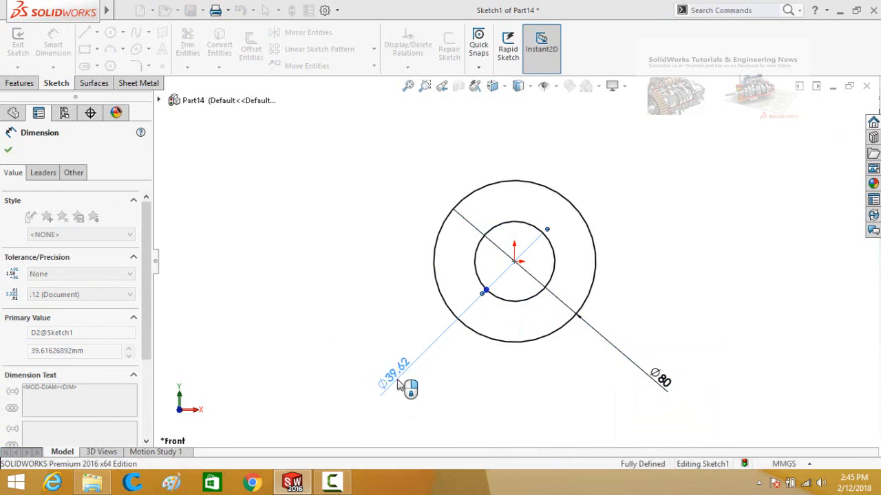
Extrude the ring profile 5 mm as a blind boss
click(19, 83)
click(24, 54)
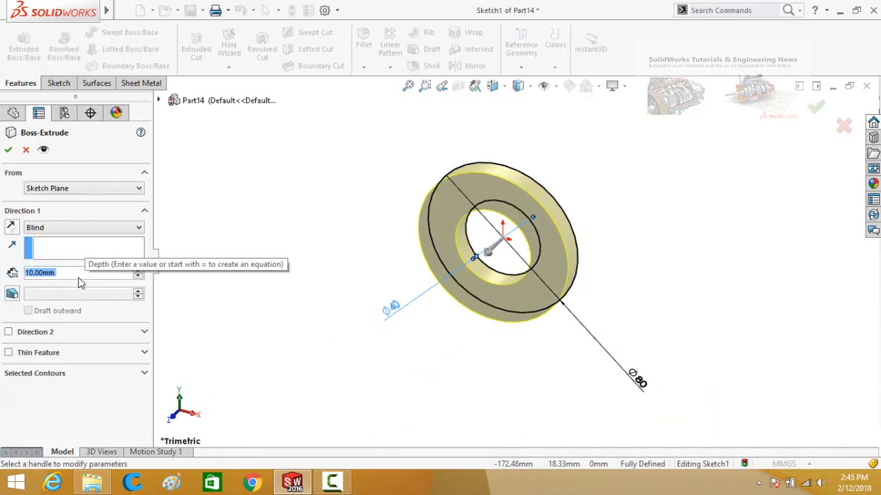
text(5)
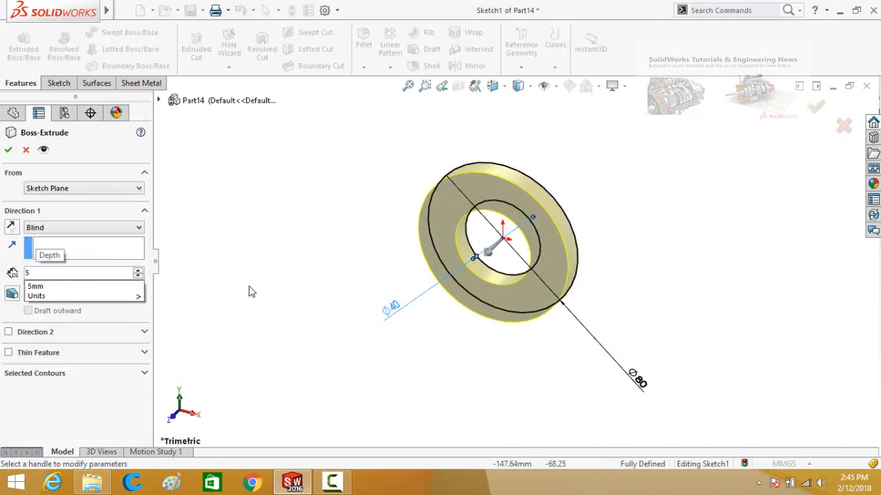
key(Return)
click(8, 149)
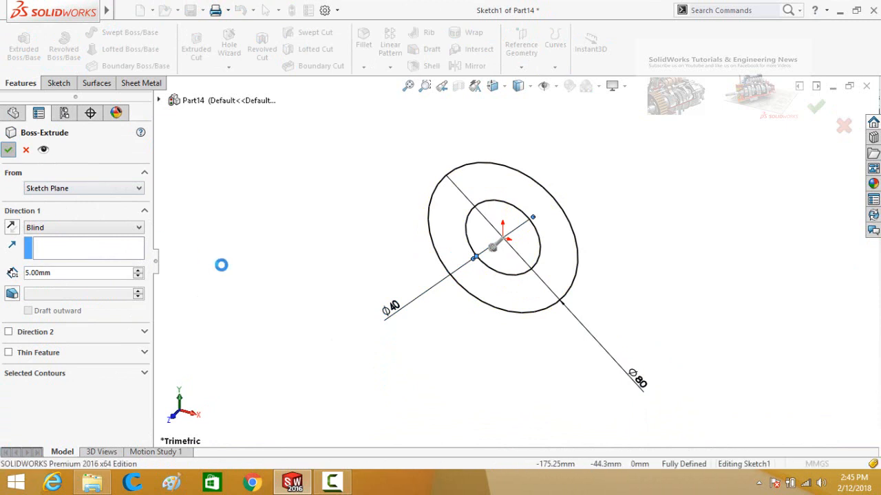
Sketch a three-point arc of about 29 mm radius on the ring's flat face, from the outer edge's top point to the inner edge
middle_drag(360, 289, 431, 230)
click(434, 224)
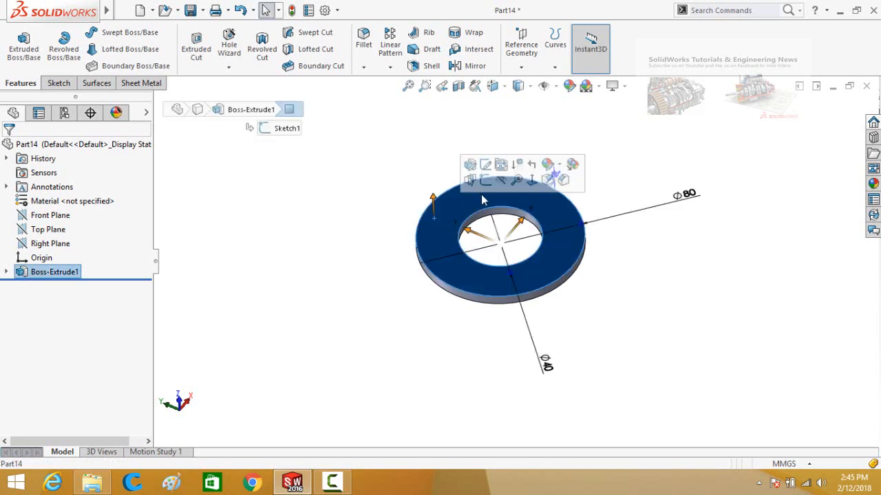
click(484, 182)
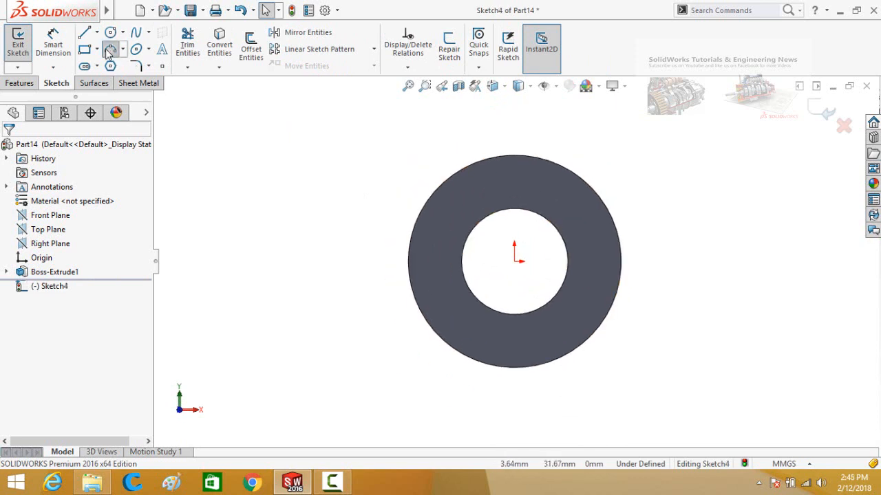
click(109, 52)
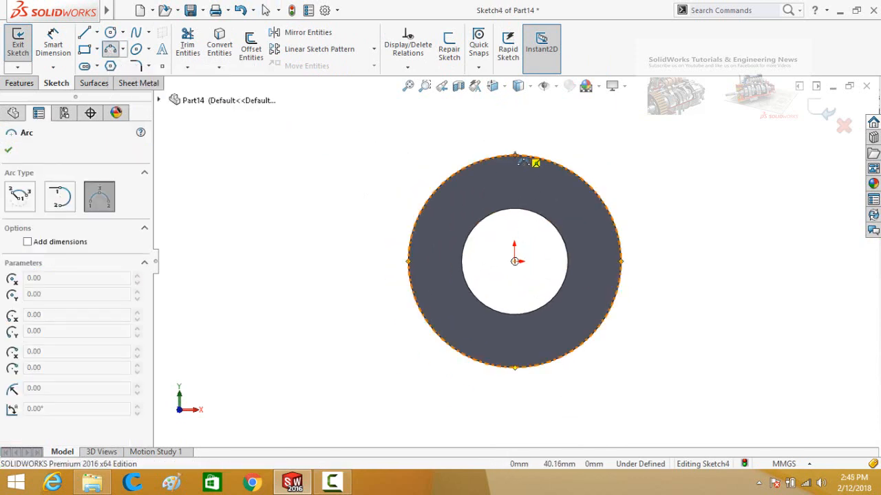
click(514, 156)
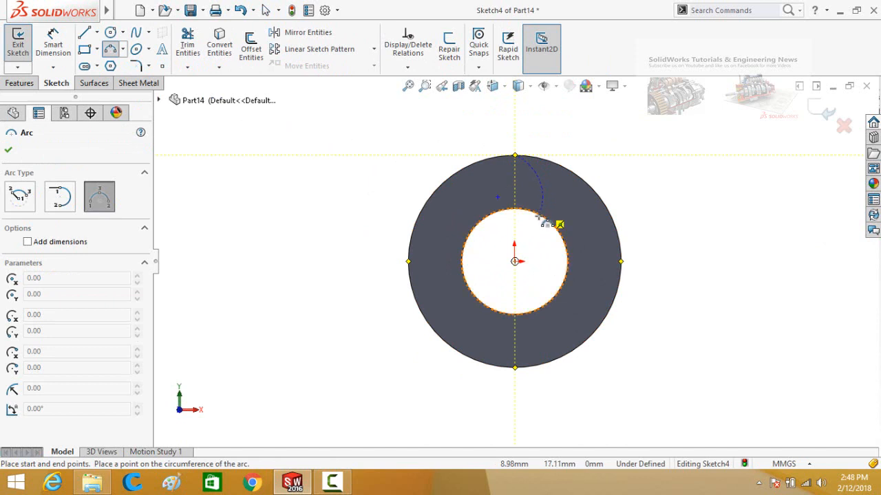
click(560, 224)
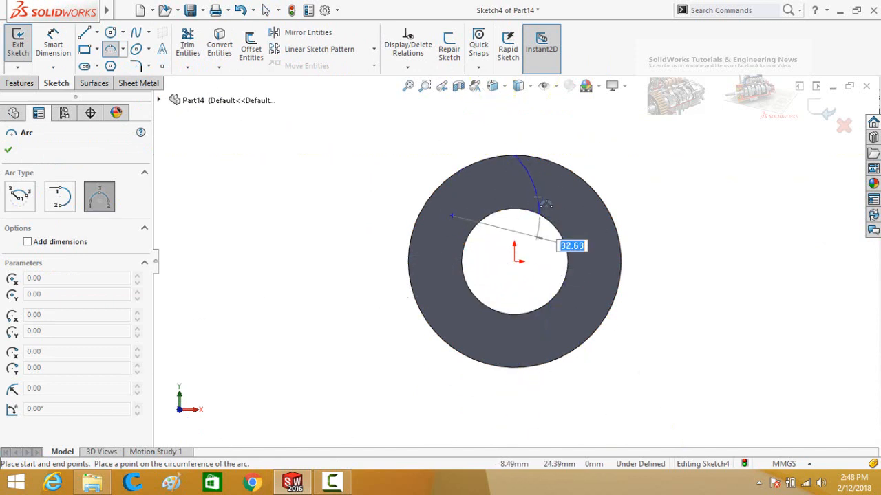
click(545, 204)
key(Escape)
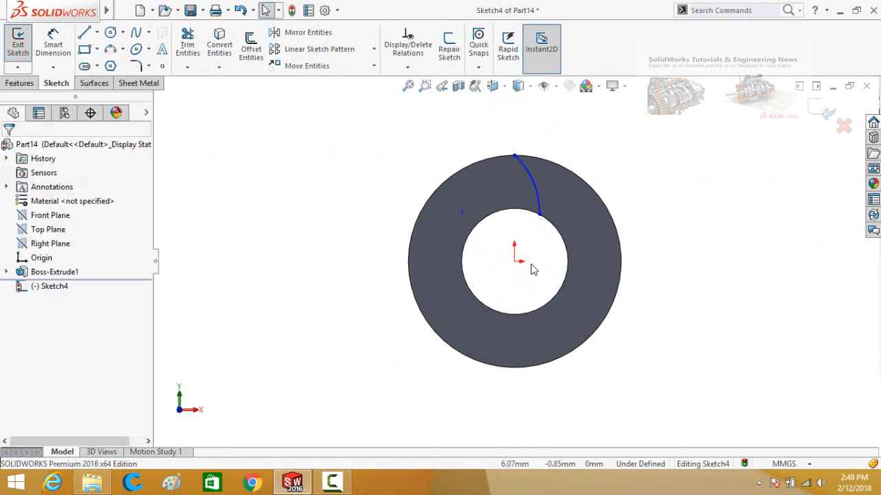
Dimension the arc's radius as 30 mm
click(533, 186)
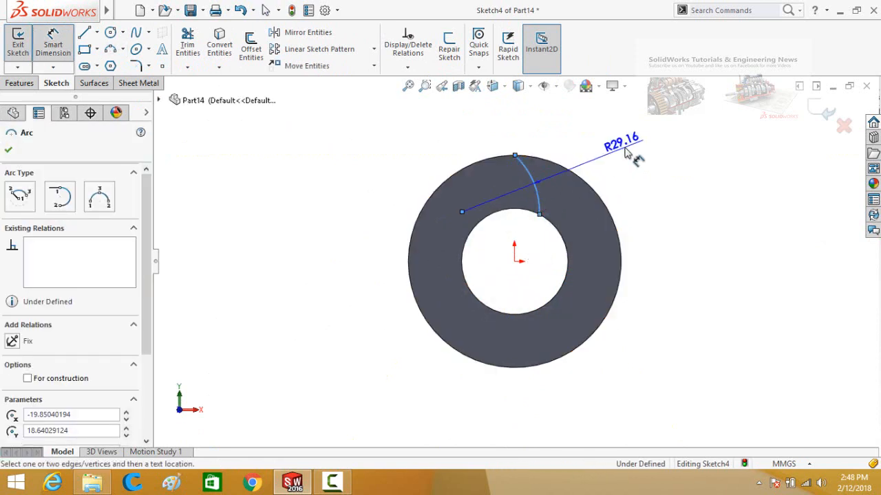
click(625, 152)
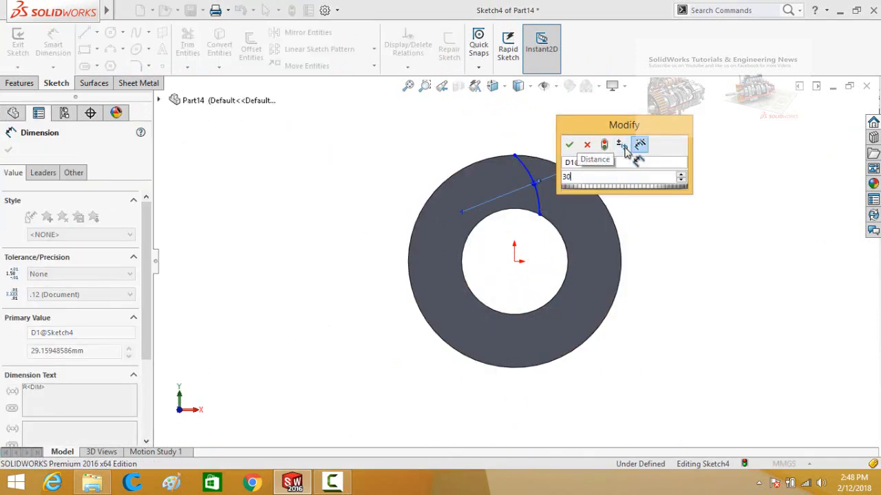
key(Return)
key(Escape)
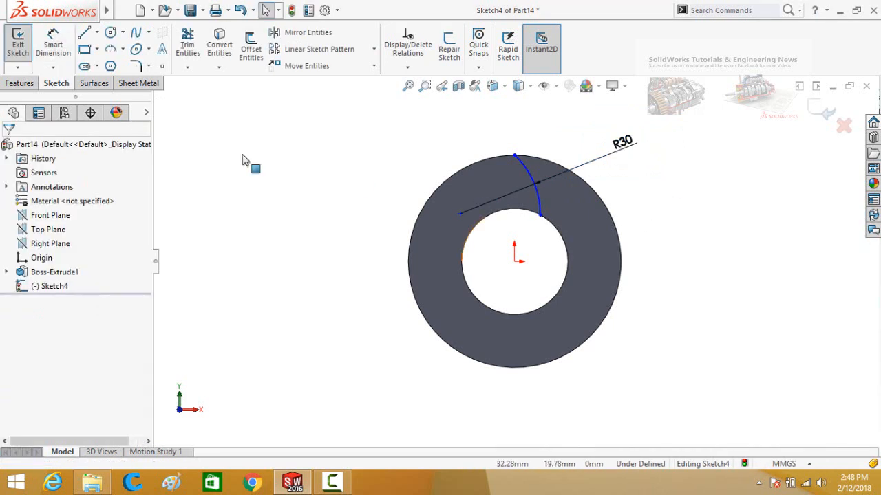
Start a thin-feature Boss-Extrude of the R30 arc, setting the one-direction wall thickness to 2 mm
click(23, 83)
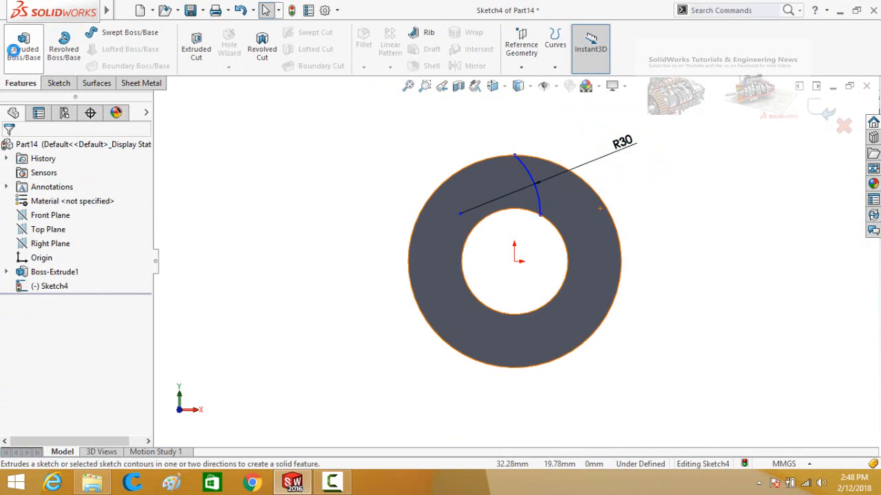
click(12, 51)
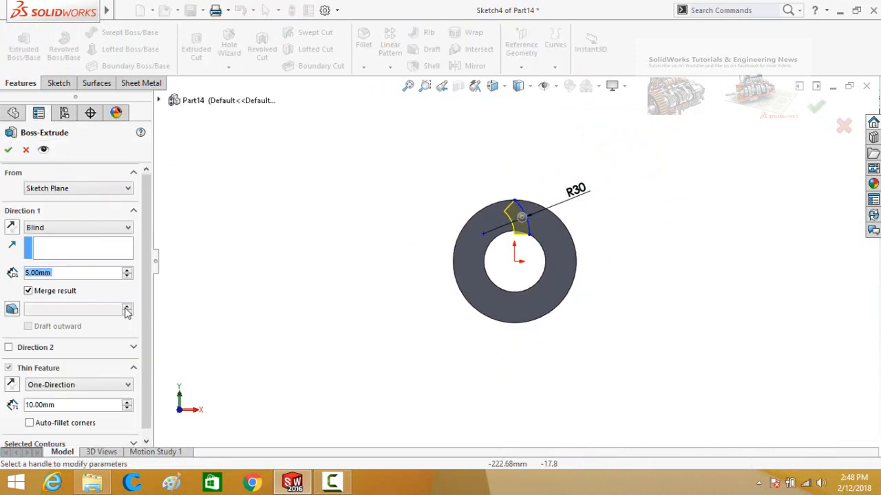
drag(144, 269, 114, 426)
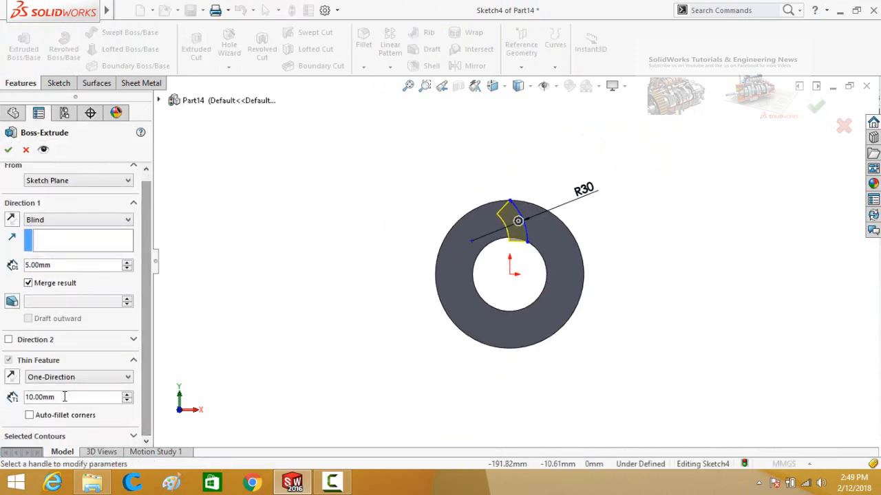
double_click(64, 397)
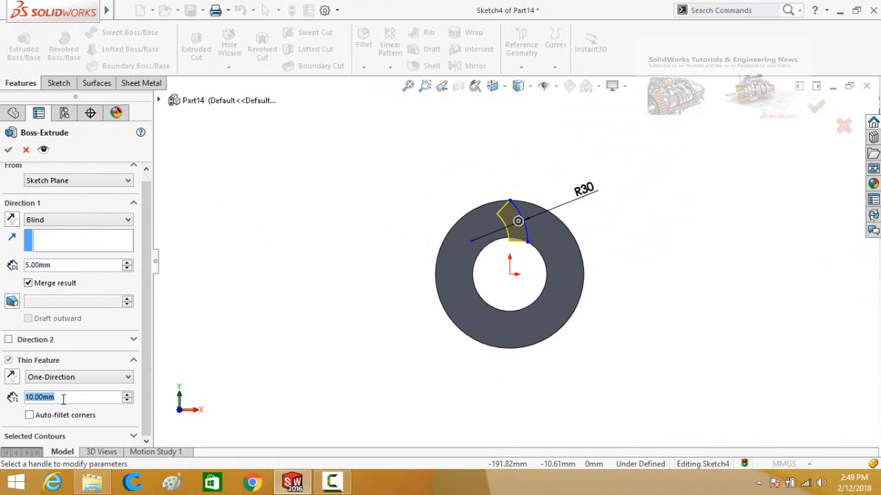
text(2)
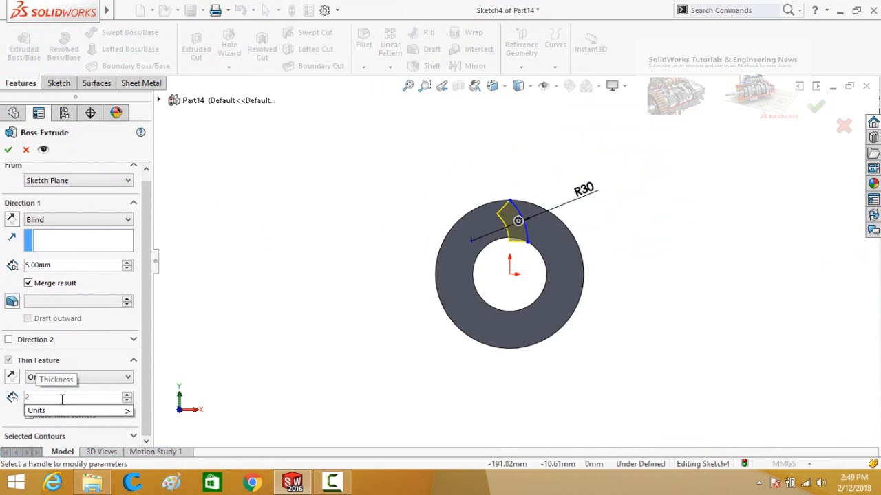
key(Return)
scroll(520, 234, down, 5)
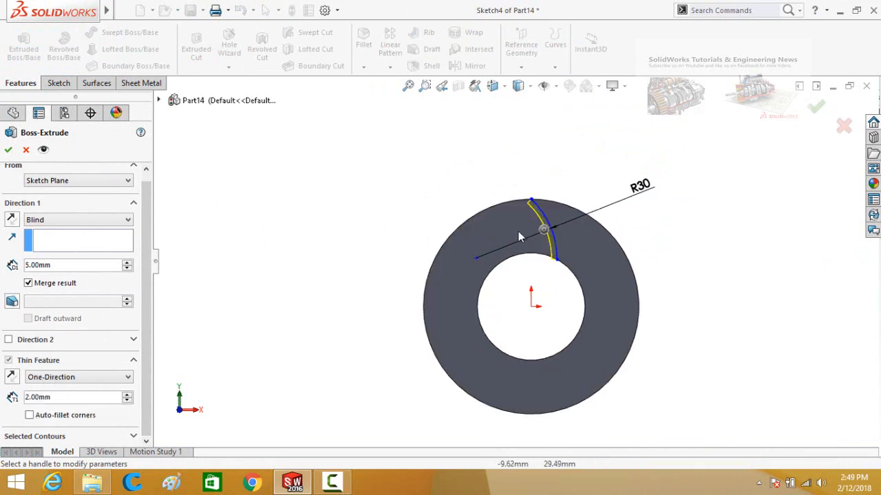
Set the blade's blind extrusion depth to 120 mm and complete the thin extrusion
scroll(514, 236, up, 1)
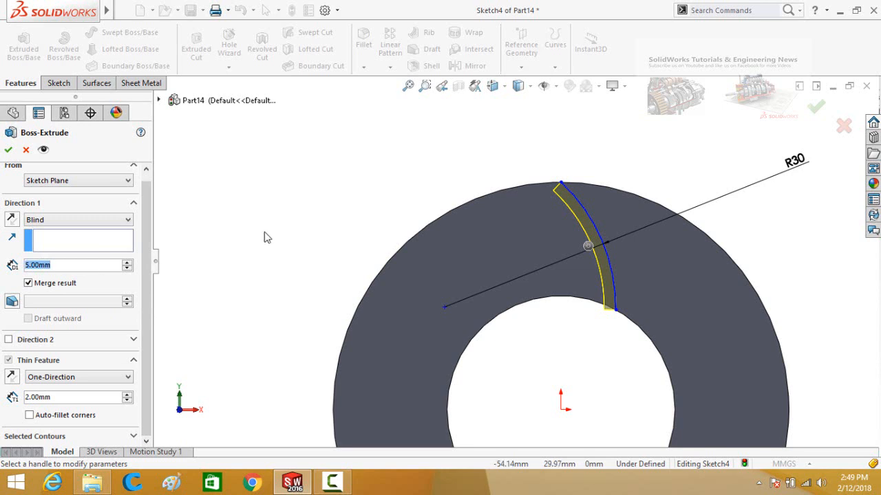
scroll(351, 234, up, 3)
middle_drag(350, 234, 337, 258)
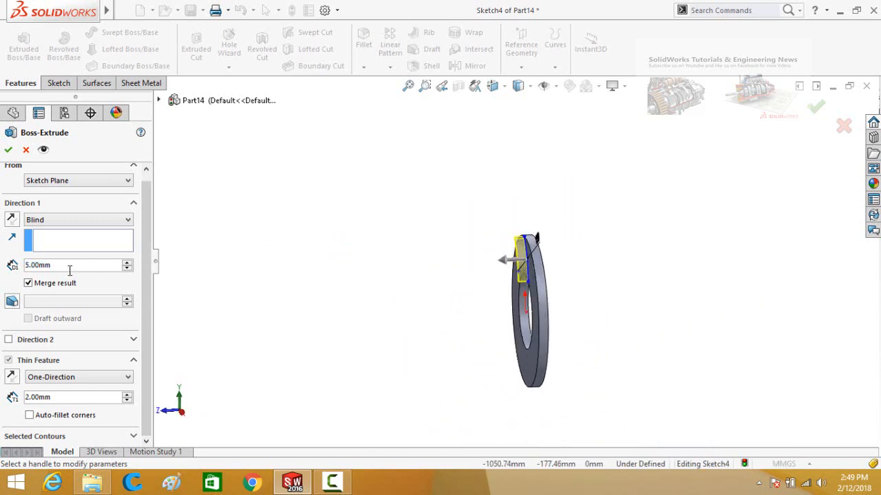
text(12)
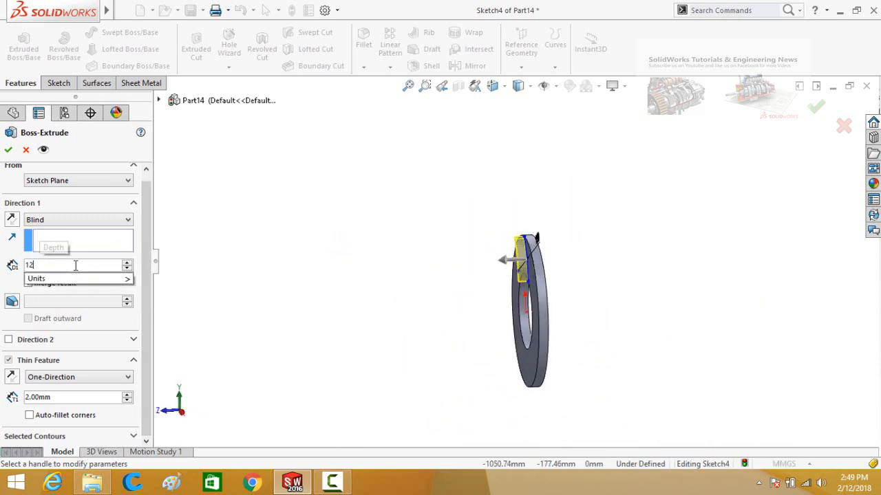
text(0)
key(Return)
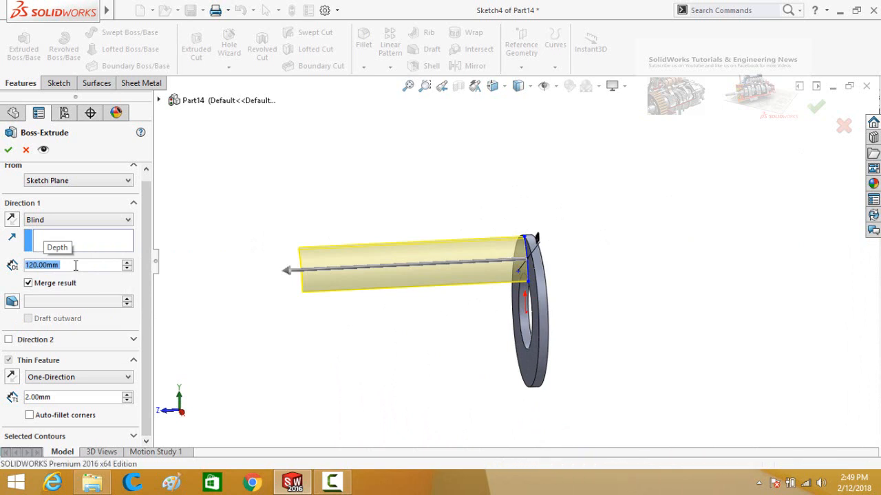
key(Return)
Circular-pattern the thin blade around the ring's outer edge with 13 equally spaced instances over 360 degrees
middle_drag(265, 202, 368, 133)
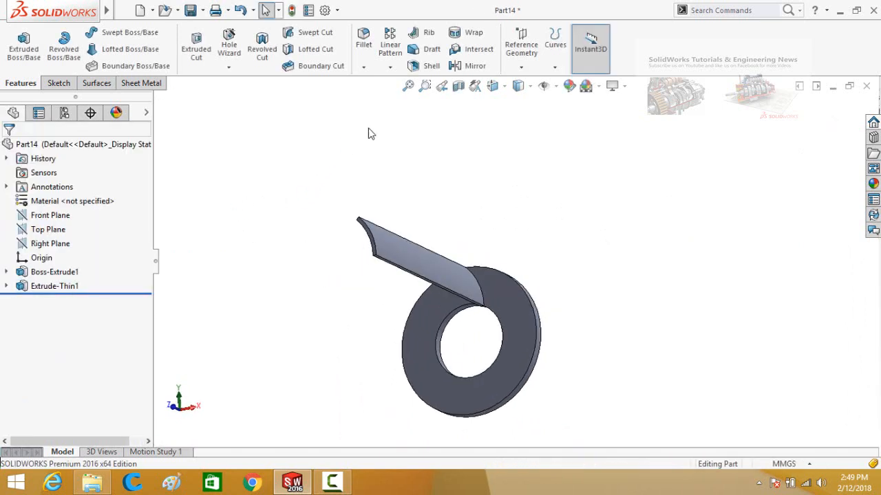
click(389, 68)
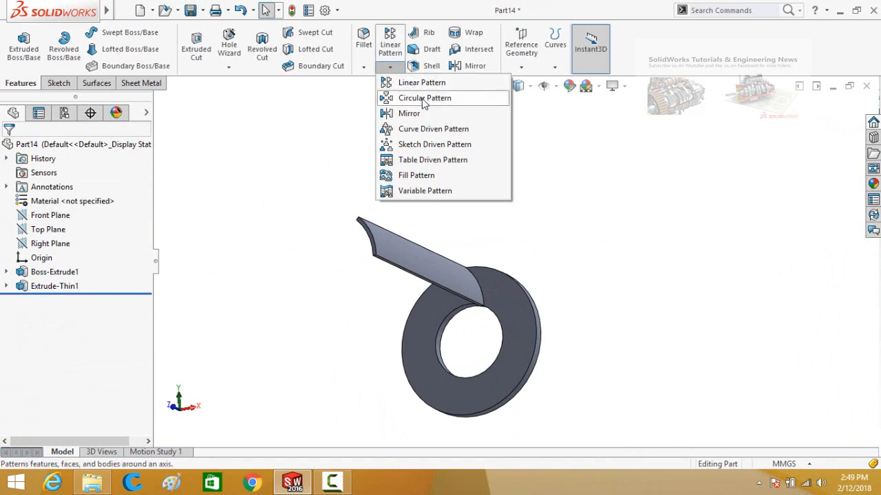
click(424, 99)
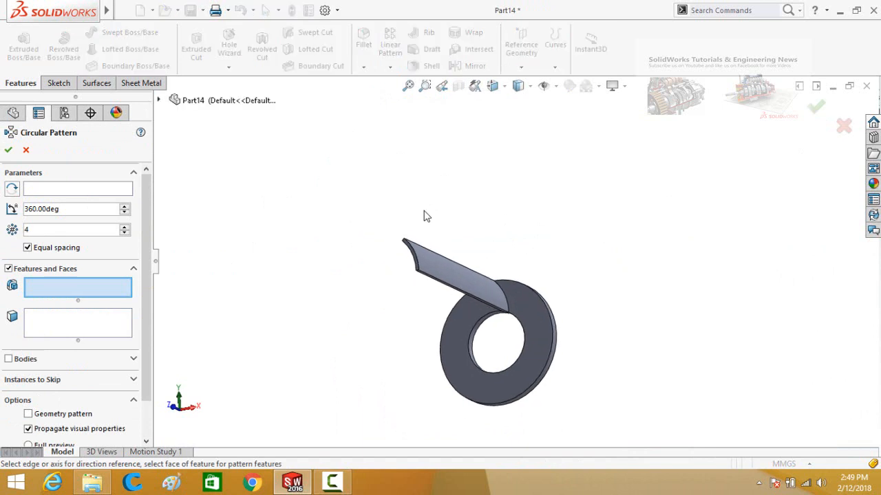
click(436, 266)
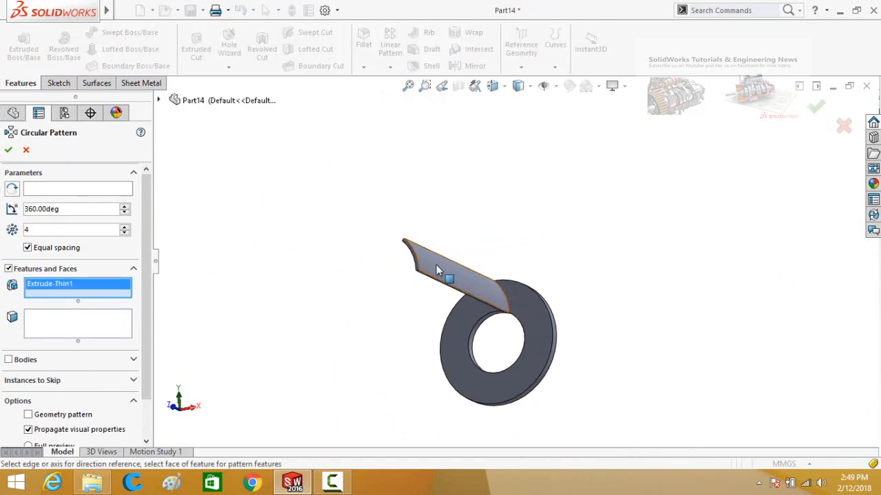
click(60, 190)
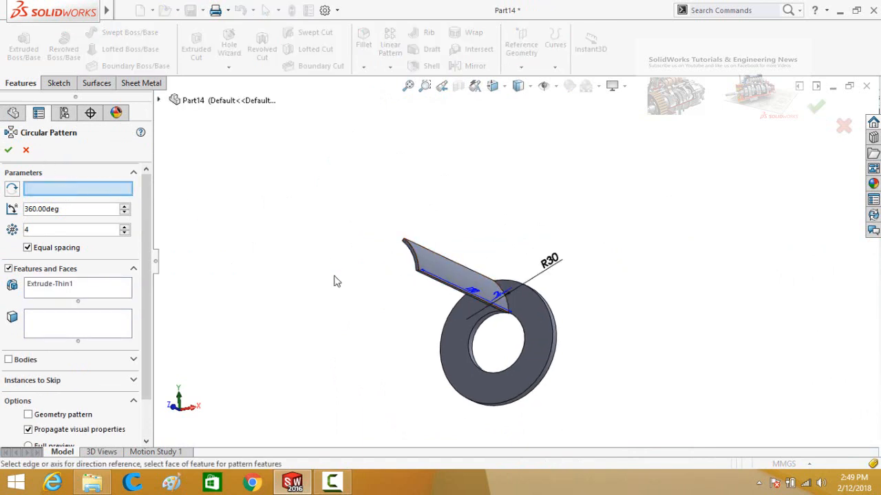
click(447, 334)
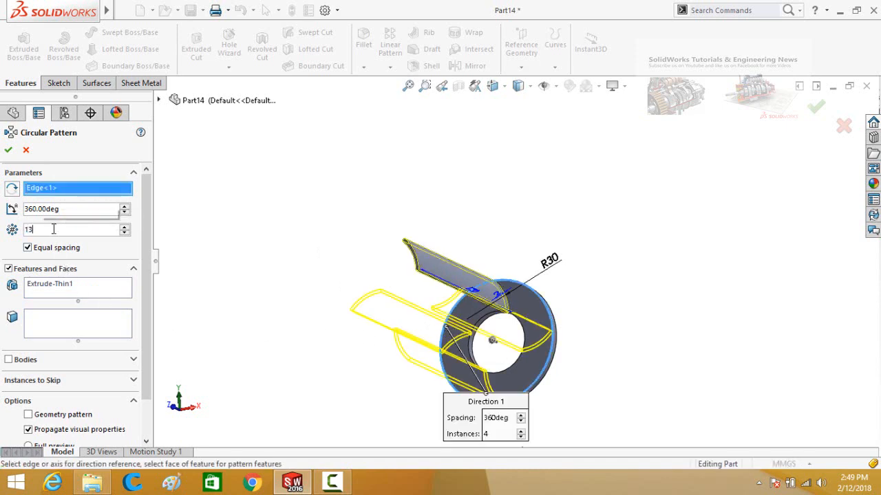
click(9, 150)
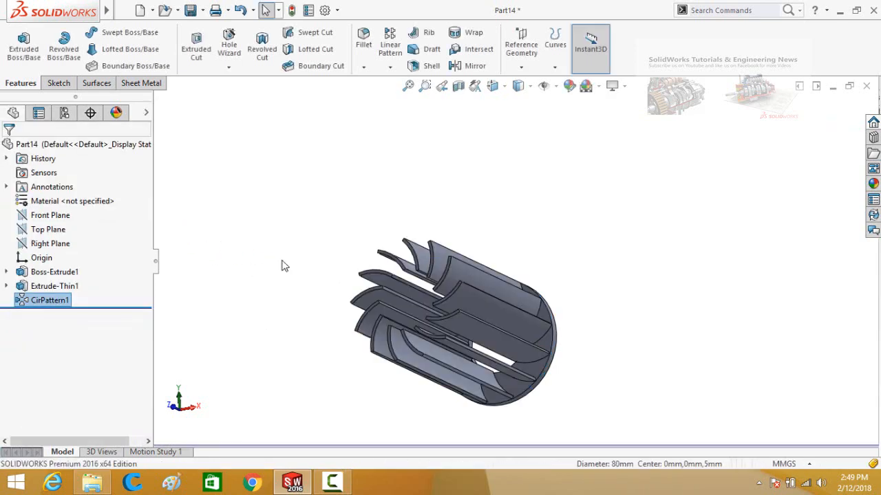
Start a sketch on a blade's free end face and convert the first ring sketch's two circles into it
middle_drag(301, 310, 324, 344)
scroll(454, 235, down, 10)
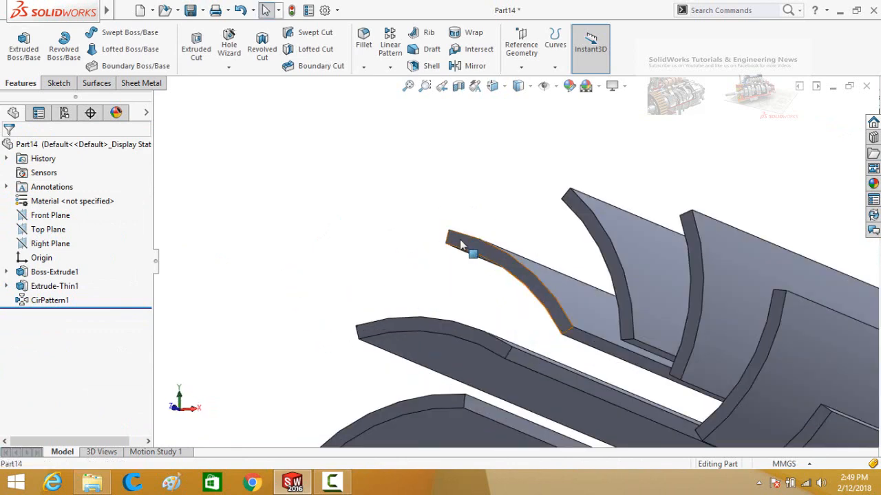
click(461, 245)
click(510, 202)
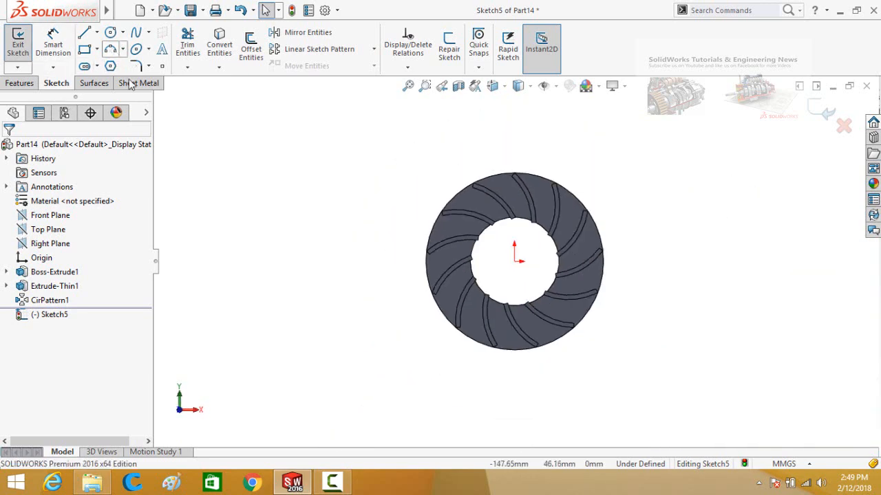
click(6, 273)
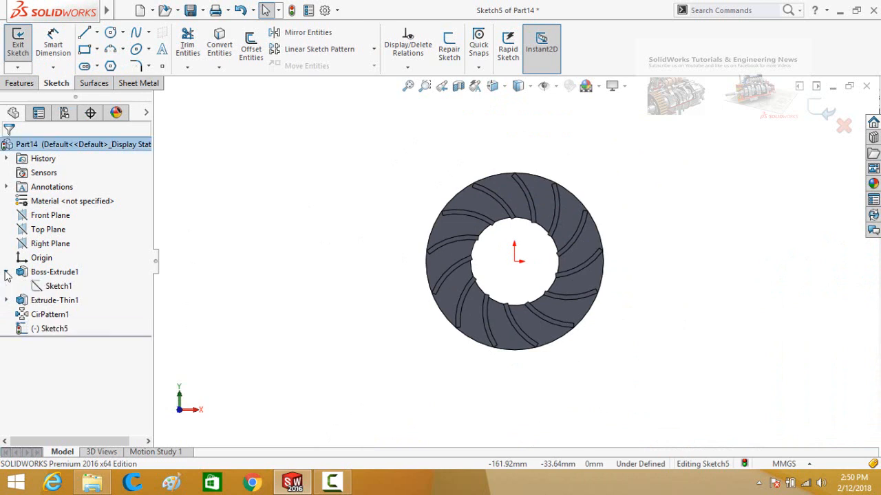
click(47, 287)
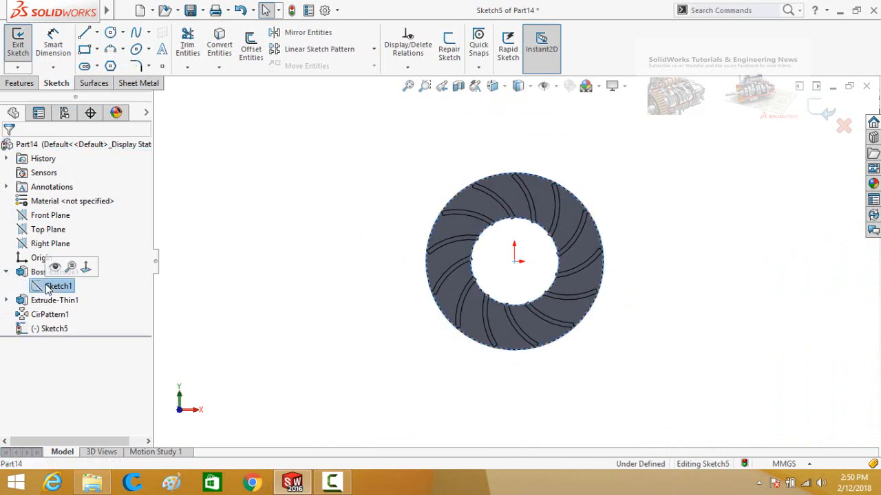
click(220, 52)
middle_drag(420, 274, 374, 266)
Extrude the converted ring profile 5 mm as a blind boss, with the direction reversed toward the blades
click(25, 86)
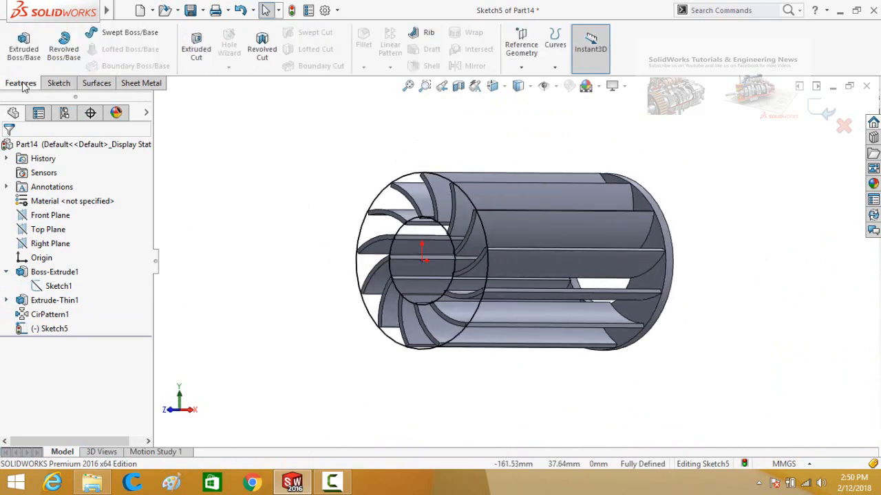
click(23, 47)
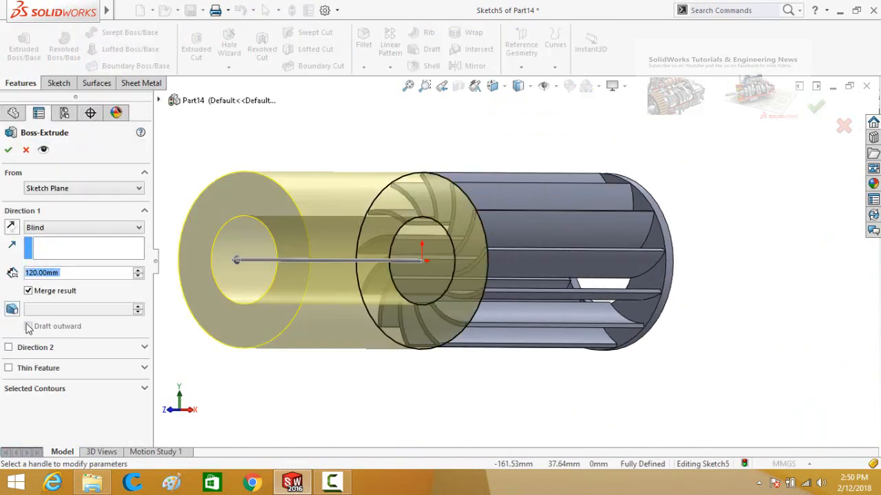
text(5)
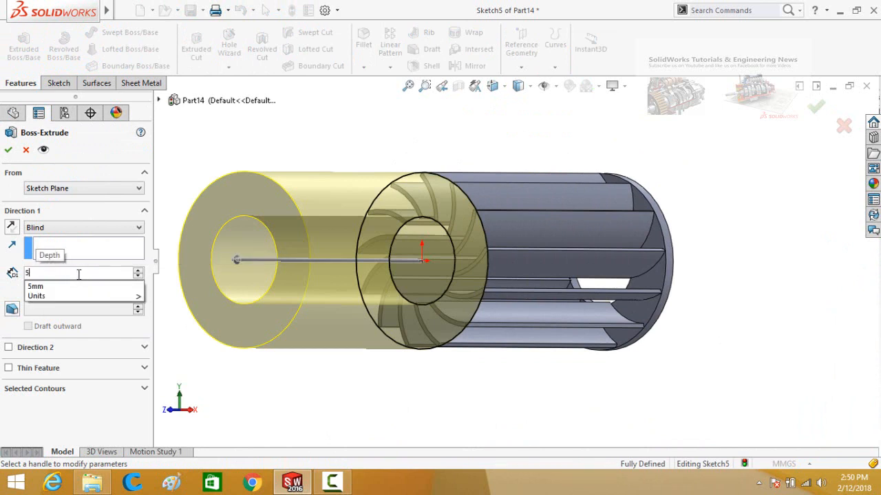
key(Return)
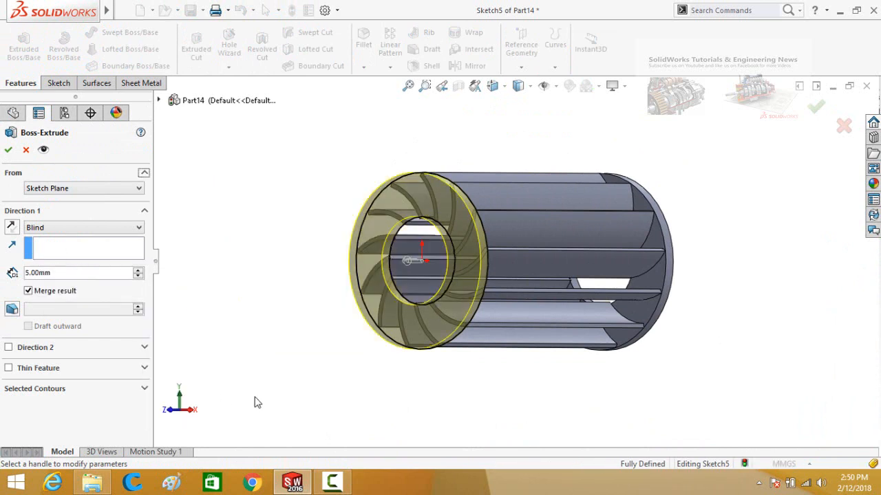
click(12, 229)
click(8, 151)
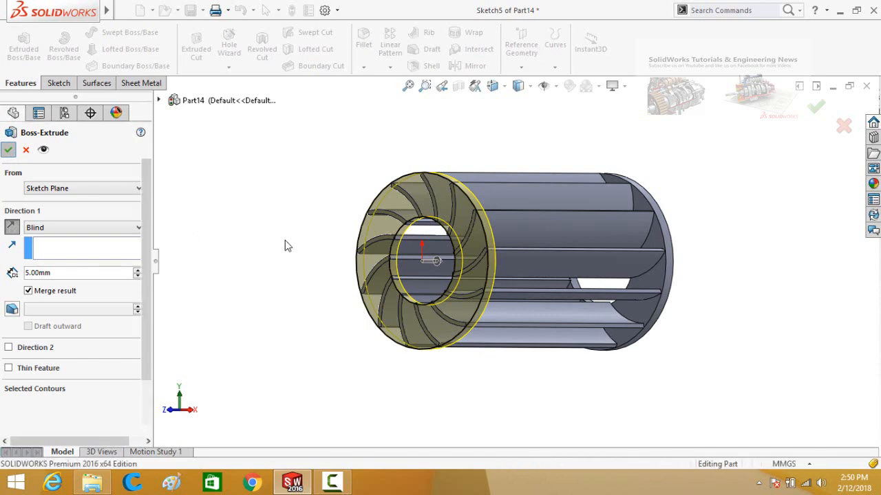
scroll(323, 233, up, 3)
click(387, 207)
scroll(389, 195, down, 1)
middle_drag(389, 195, 364, 278)
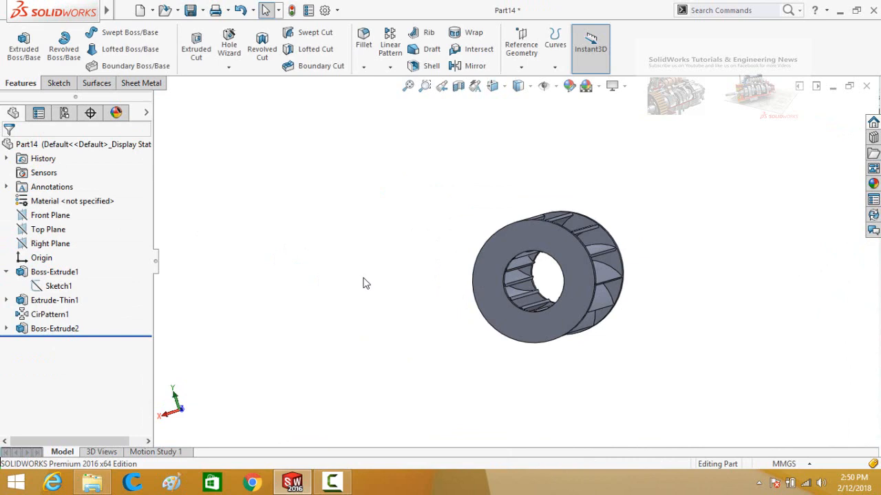
Save the part to the Desktop as Runner
key(ctrl+s)
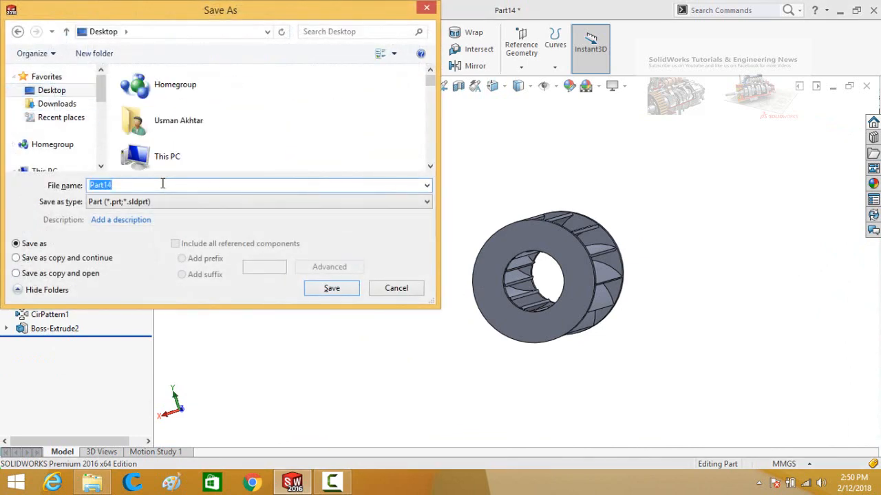
text(Runner)
key(Return)
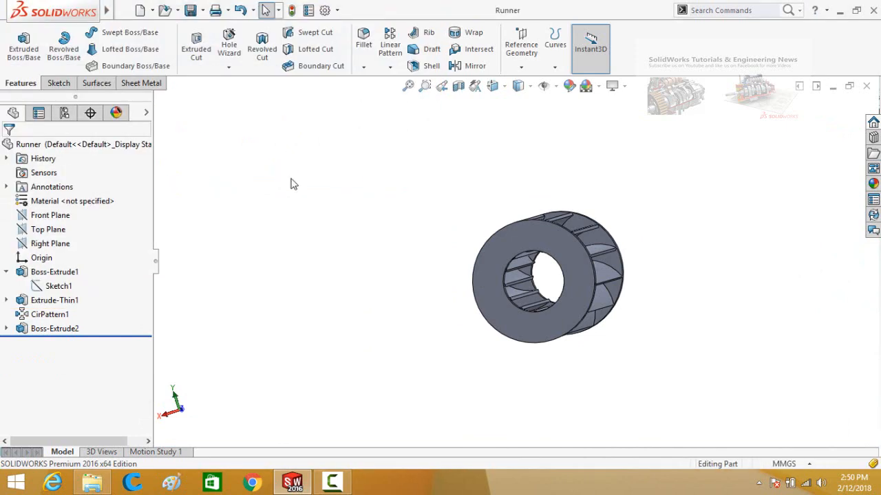
Create a new assembly and place the Runner part in it as the first component
key(ctrl+n)
double_click(435, 147)
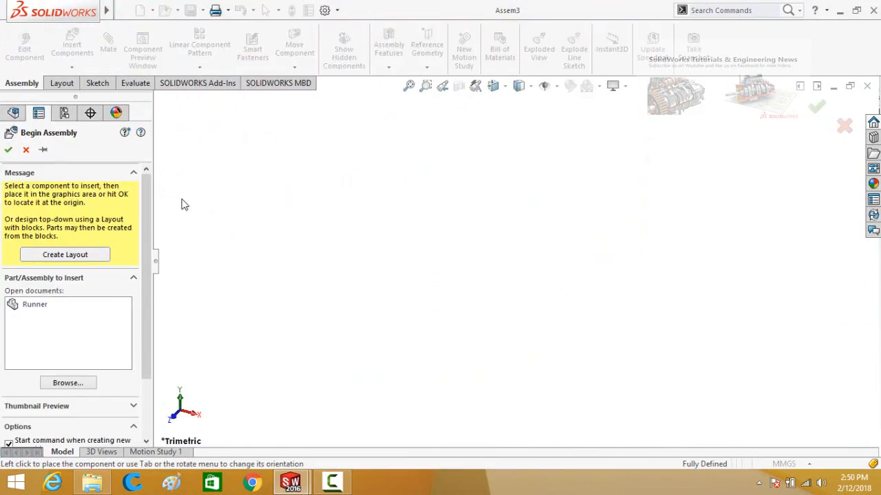
click(32, 307)
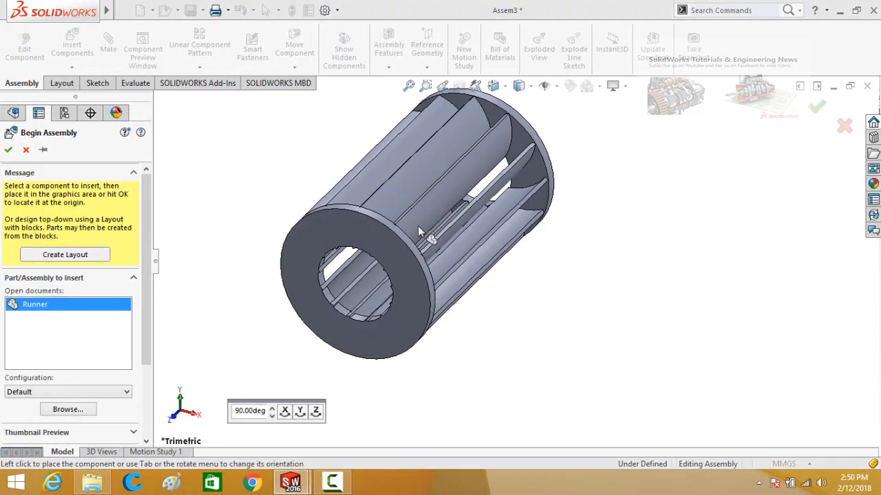
click(418, 302)
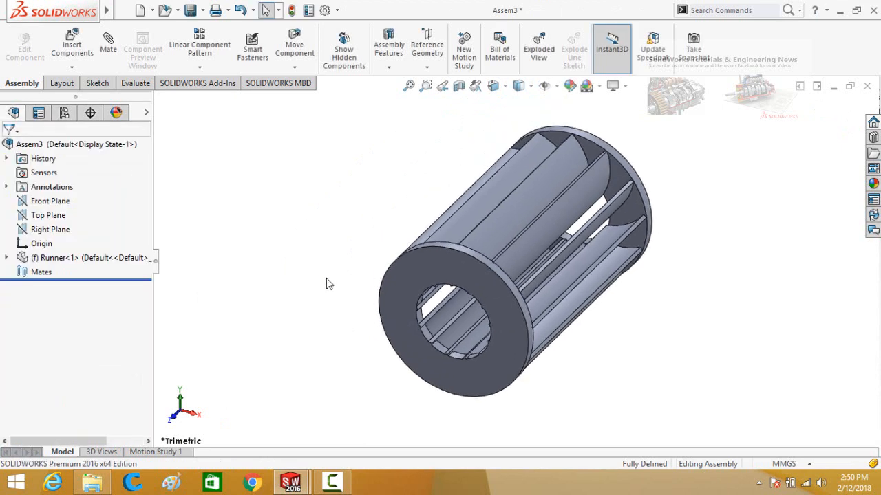
Insert a new part into the assembly, with its first sketch on the runner's front ring face
click(75, 66)
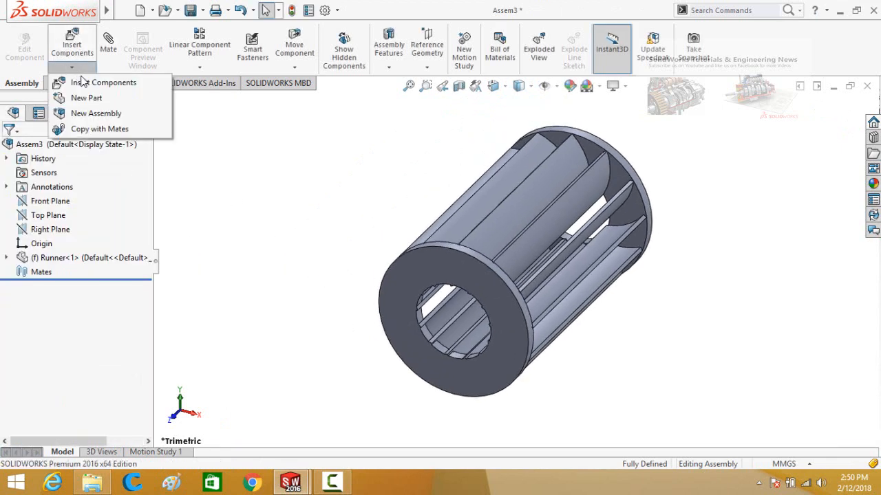
click(115, 99)
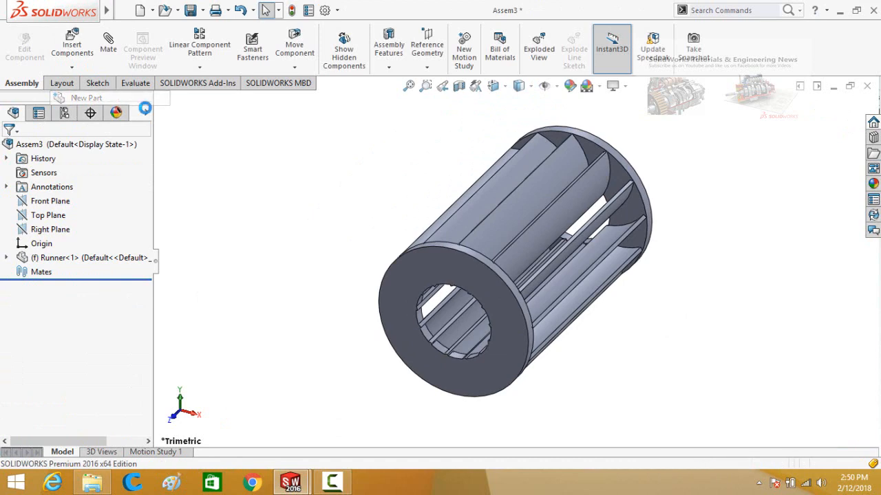
click(413, 273)
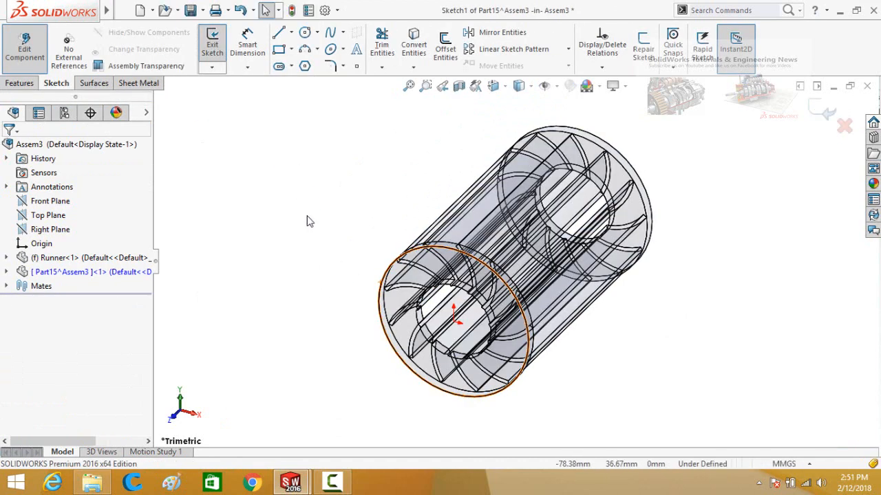
Sketch a three-point arc, about 43 mm in radius, over the runner's upper half just outside its rim
key(ctrl+8)
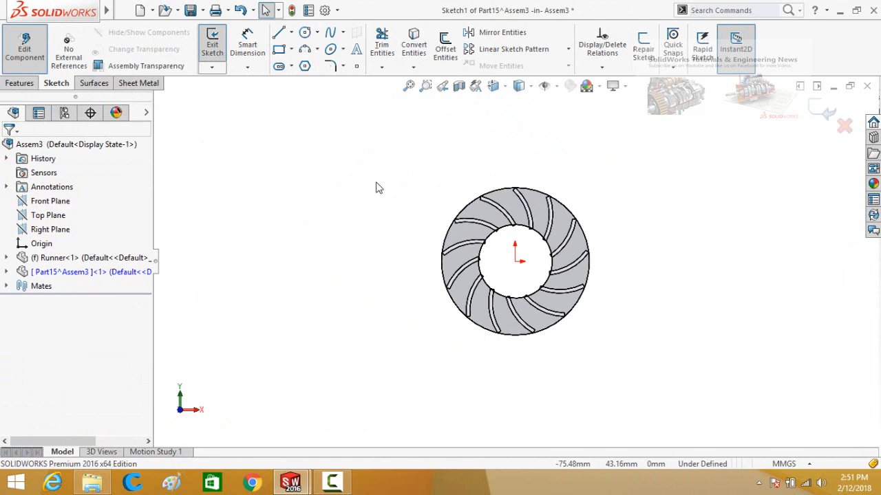
click(307, 52)
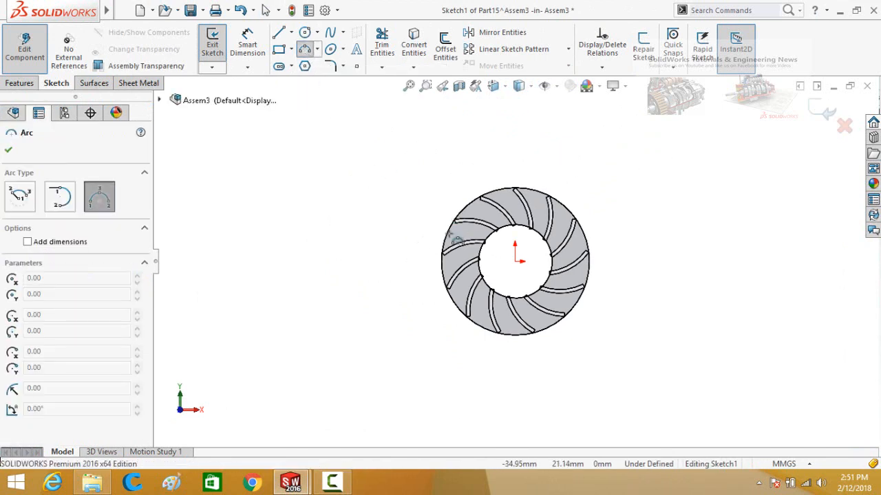
scroll(437, 256, down, 2)
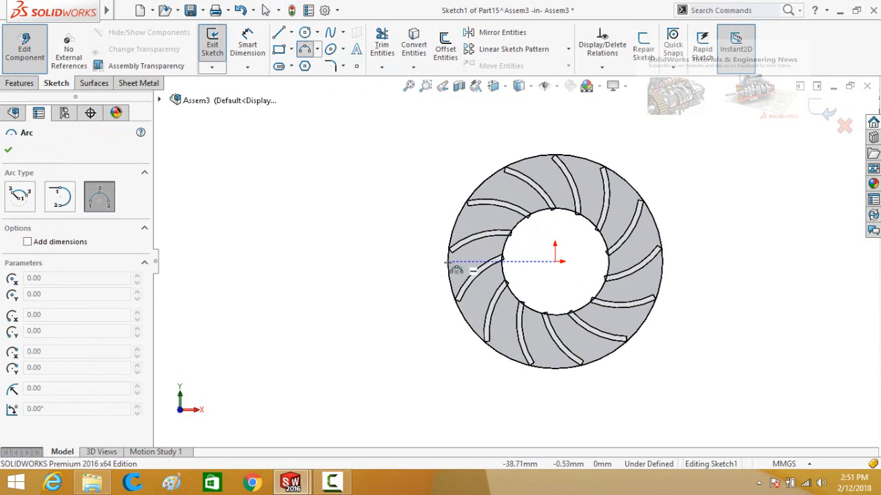
click(442, 260)
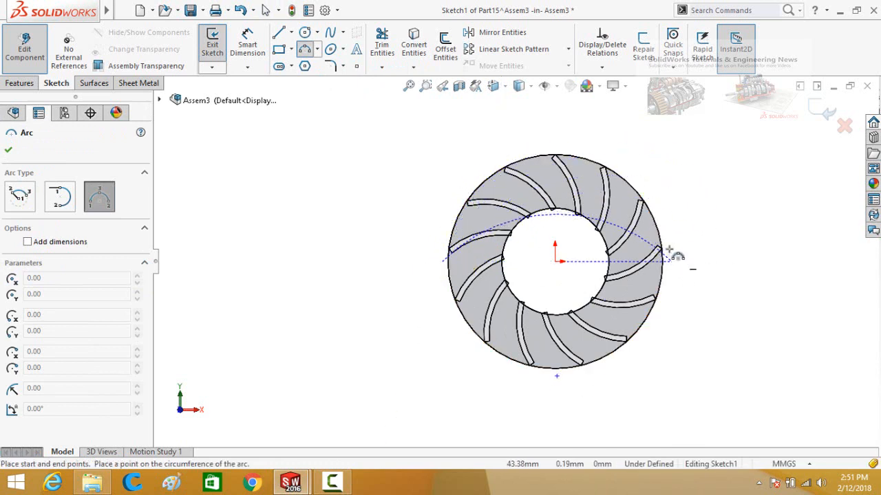
click(671, 260)
click(582, 146)
key(Escape)
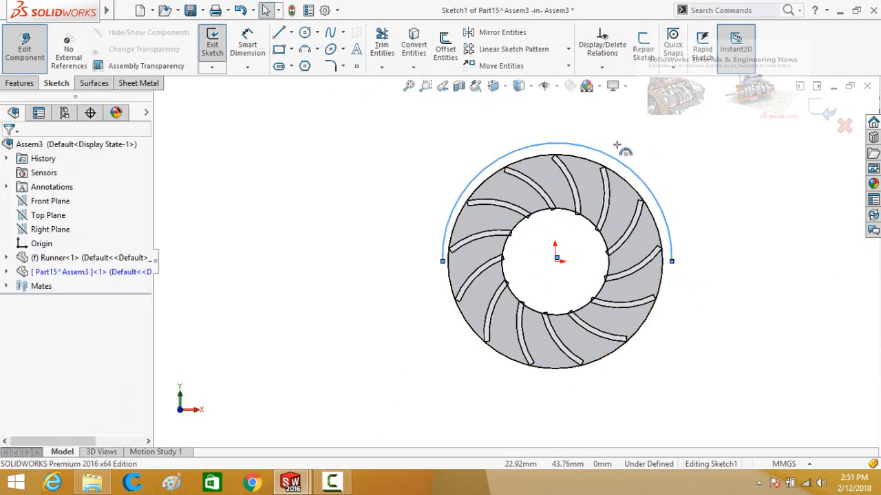
Make the arc concentric with the runner's outer circular edge
click(590, 154)
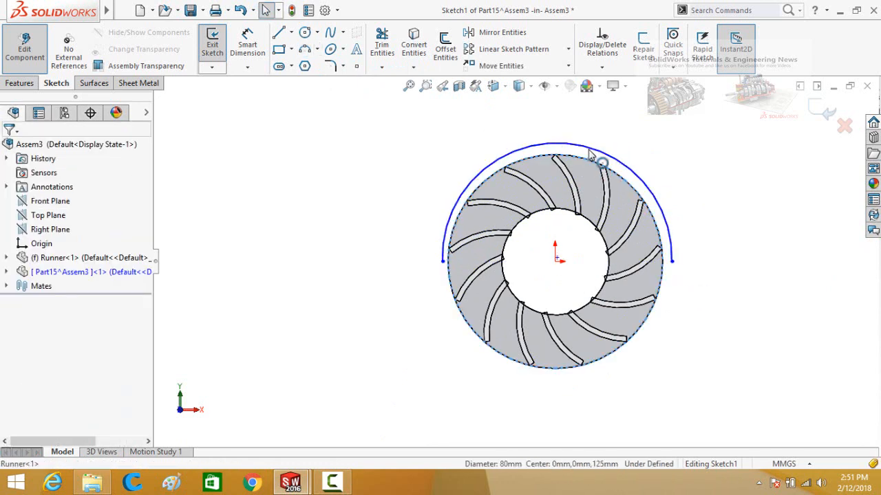
ctrl+click(590, 154)
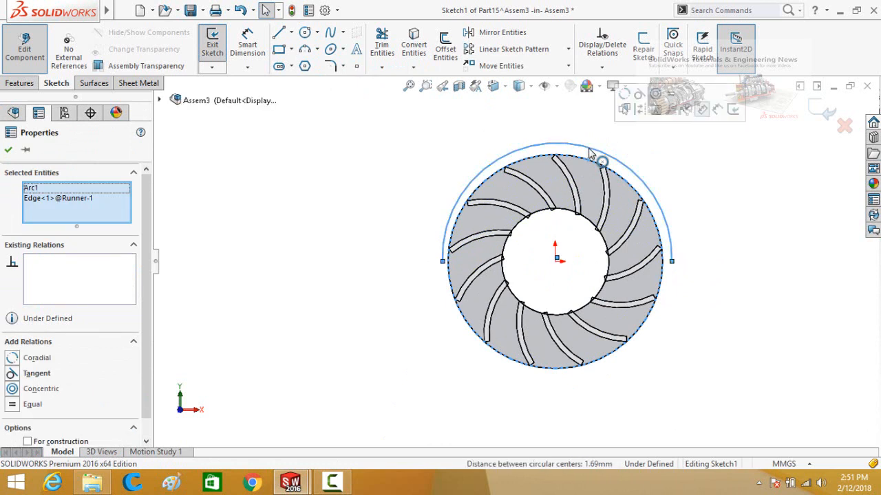
click(655, 97)
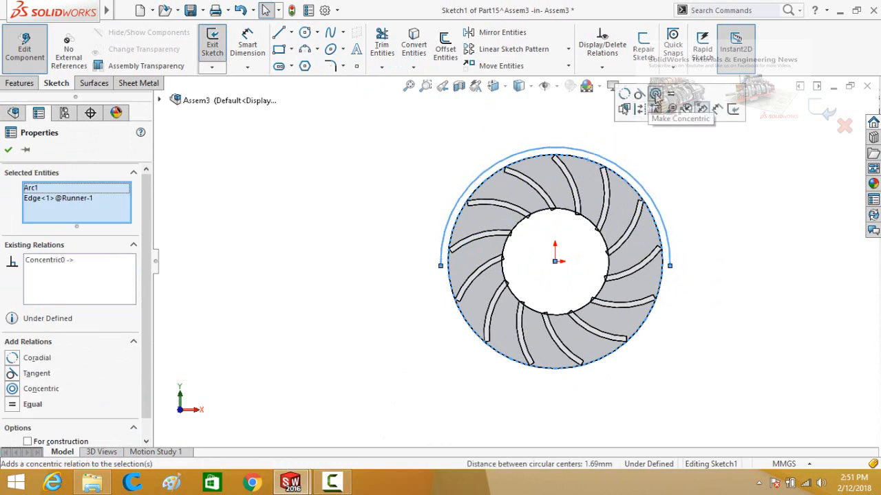
click(737, 264)
Dimension the gap between the arc and the runner's outer edge as 2 mm
right_drag(733, 348, 734, 275)
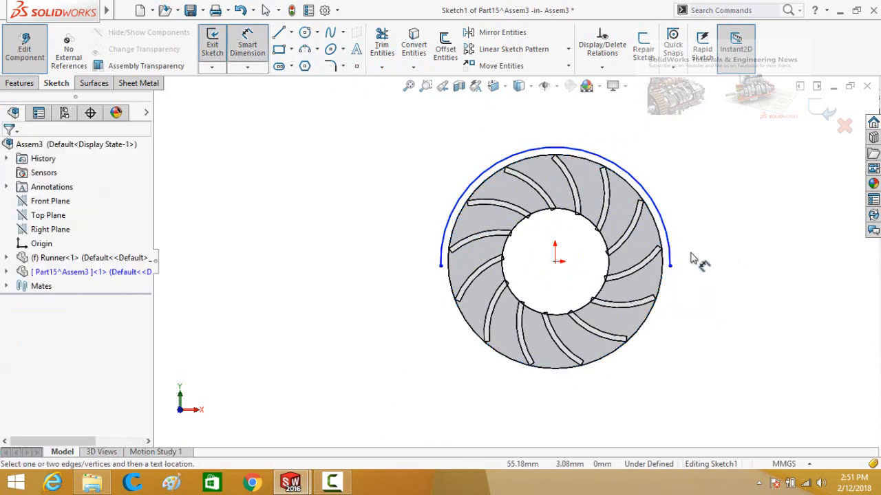
click(664, 245)
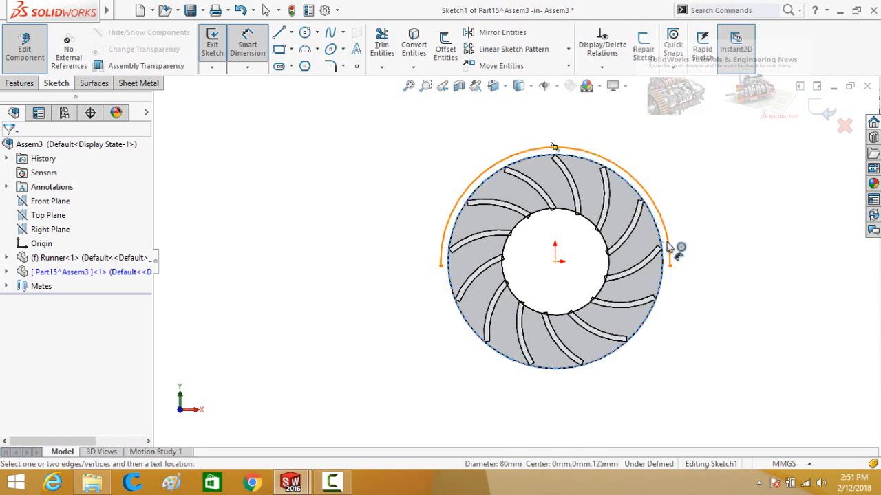
click(684, 248)
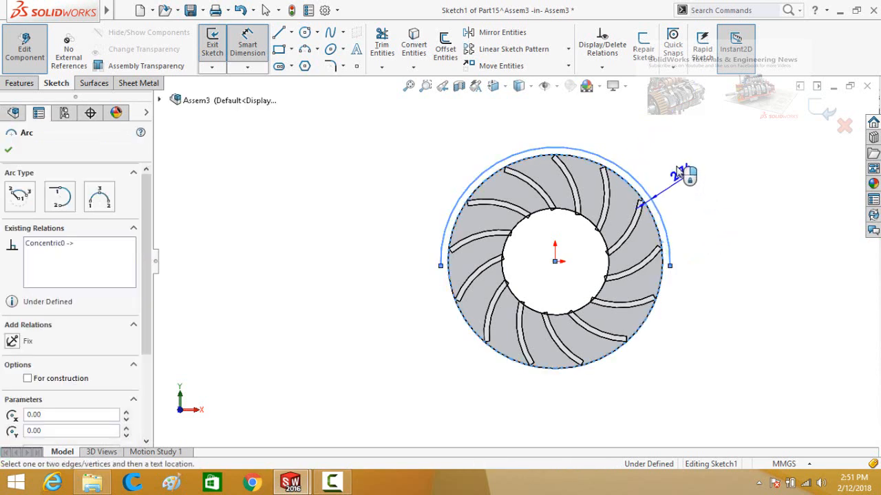
click(706, 187)
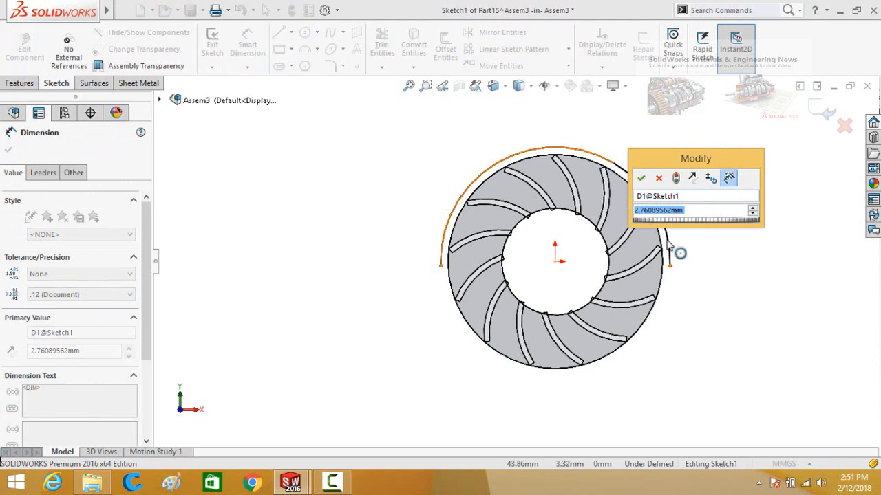
text(2)
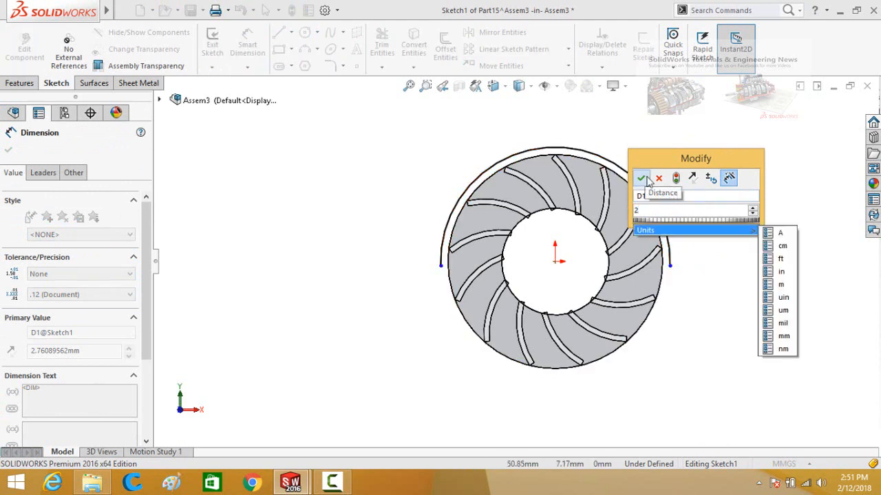
click(641, 178)
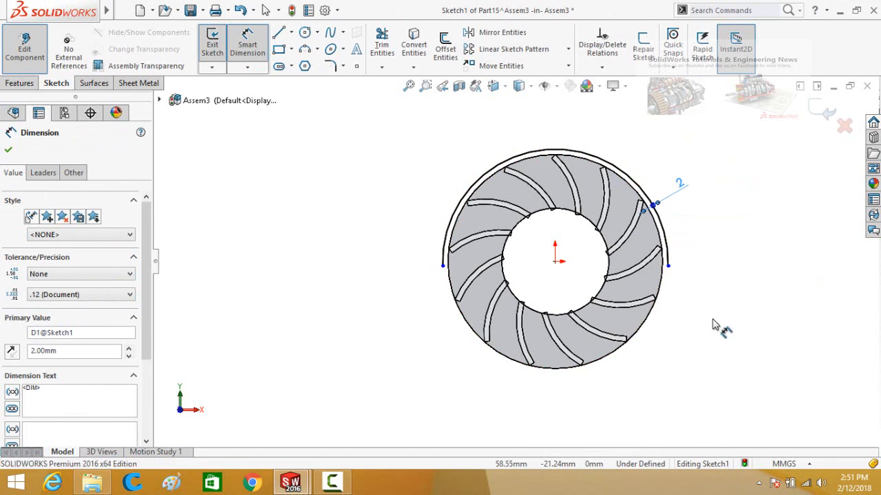
key(Escape)
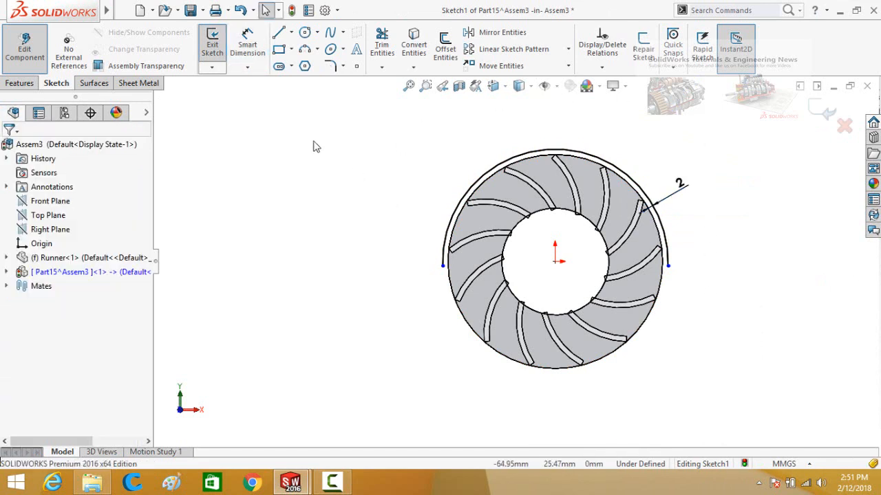
Sketch a horizontal line about 5.6 mm long outward from the arc's left end
key(l)
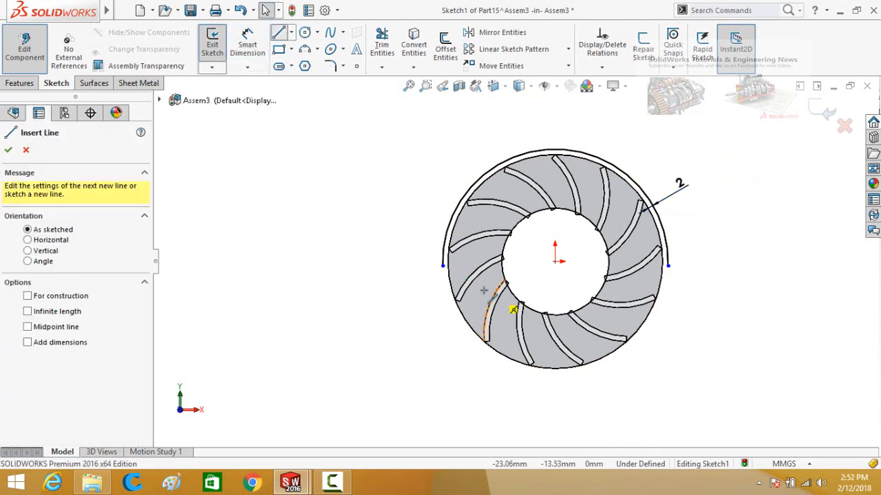
click(442, 264)
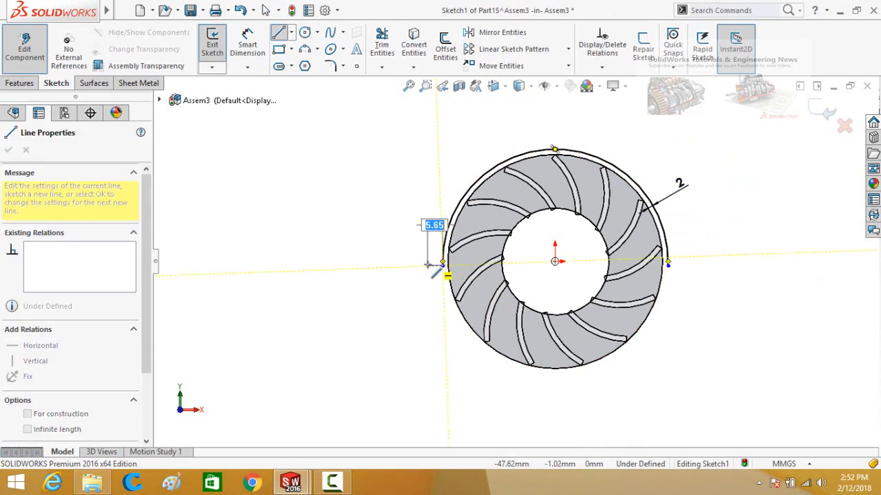
click(427, 266)
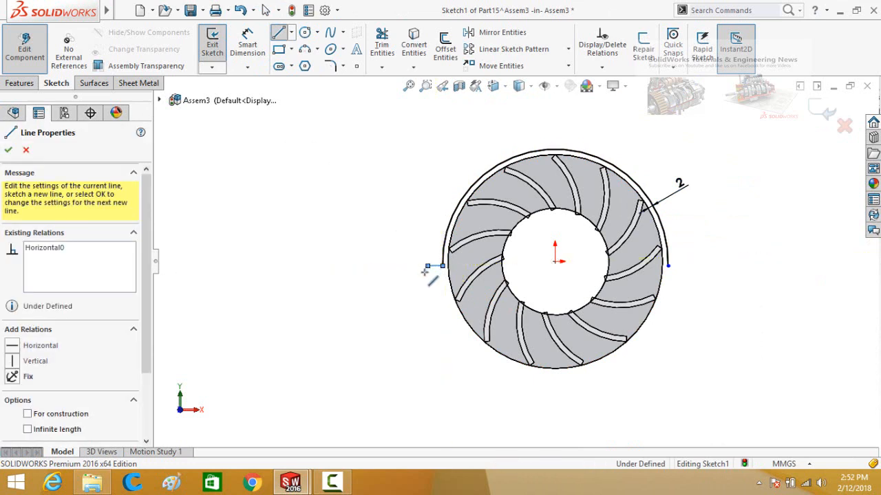
key(Escape)
Sketch a three-point arc, about 64 mm in radius, from the short line's outer end up to a point above the runner
click(304, 50)
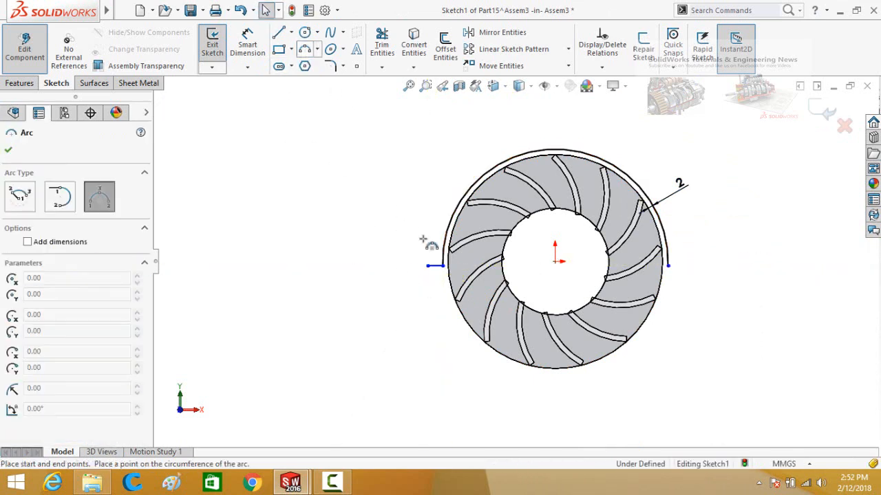
click(427, 265)
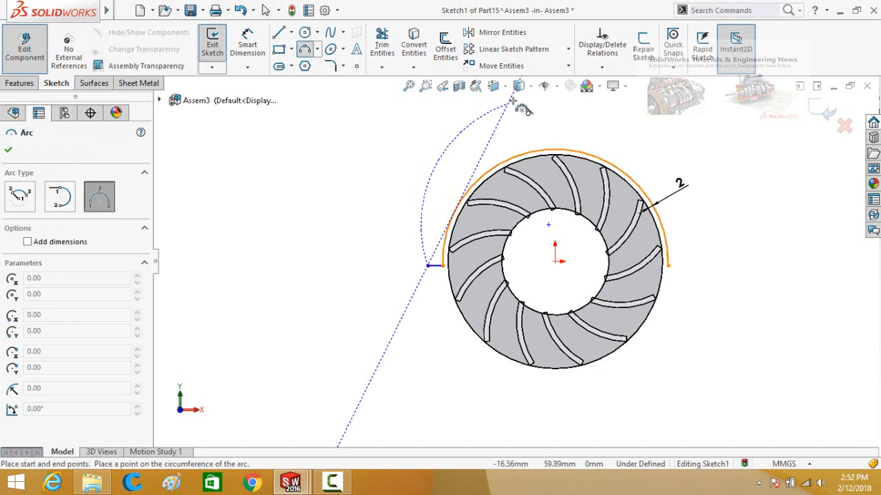
key(z)
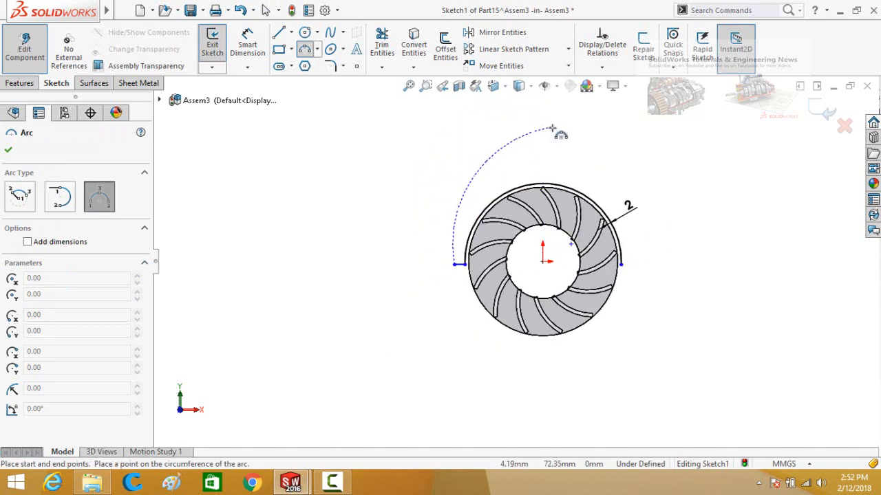
click(551, 128)
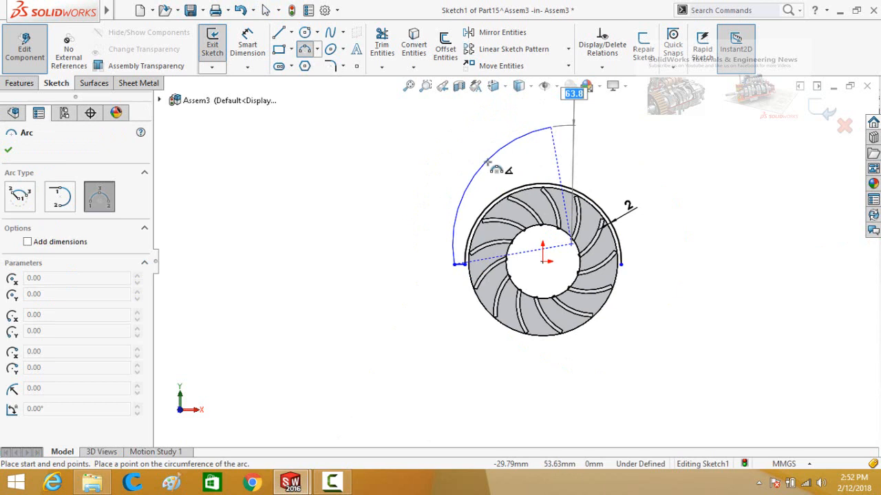
click(486, 163)
key(Escape)
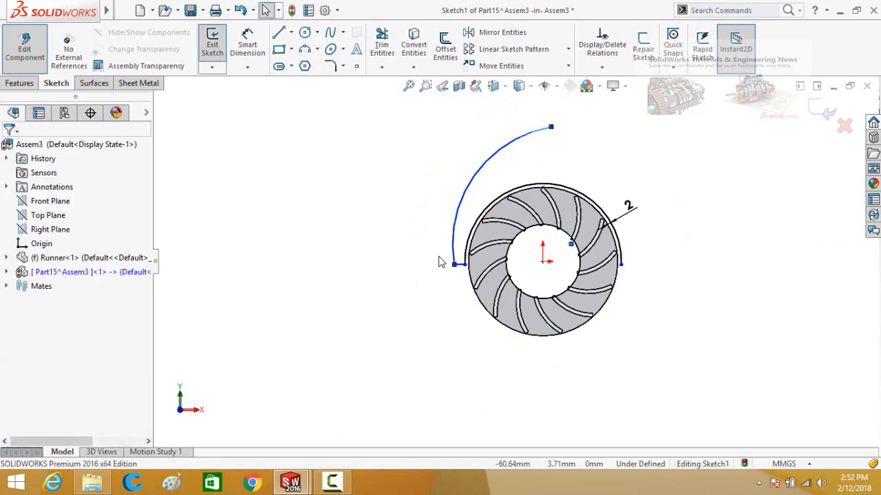
Dimension the short horizontal line between the two arcs as 2 mm
scroll(451, 265, down, 1)
right_drag(455, 303, 462, 276)
click(467, 266)
click(387, 312)
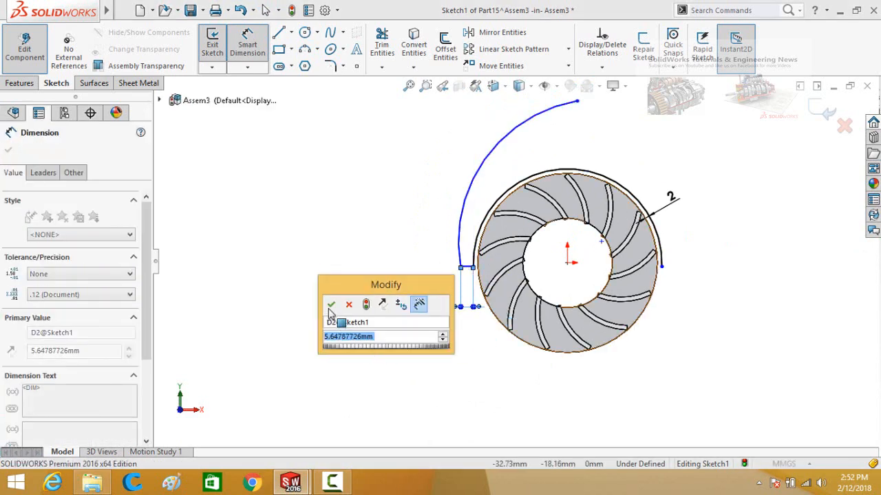
click(331, 304)
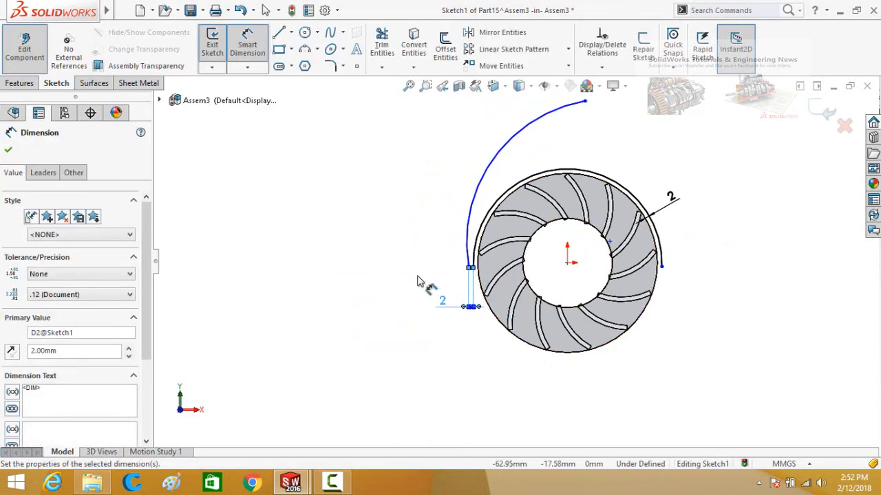
key(Escape)
Reshape the outer arc by moving its free upper end outward to the right and slightly down
drag(585, 103, 615, 123)
click(699, 167)
key(f)
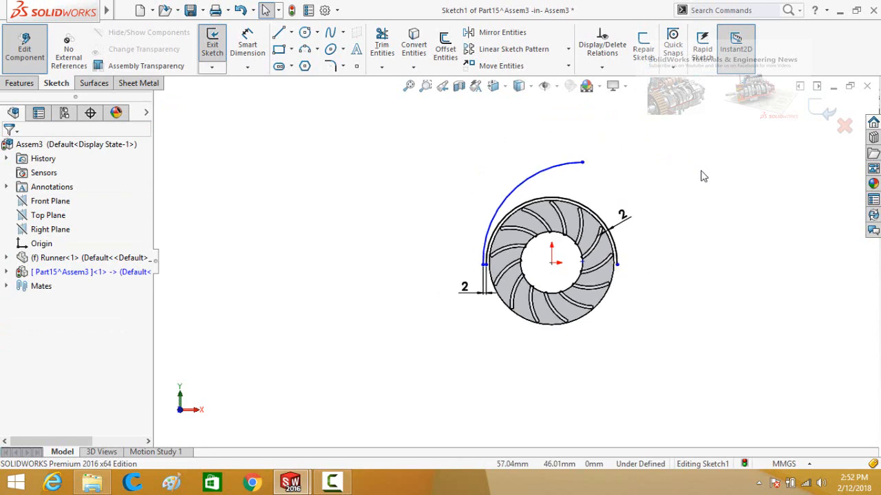
Sketch a horizontal line from the outer arc's upper end, tangent to it, extending right beyond the runner
scroll(713, 194, down, 1)
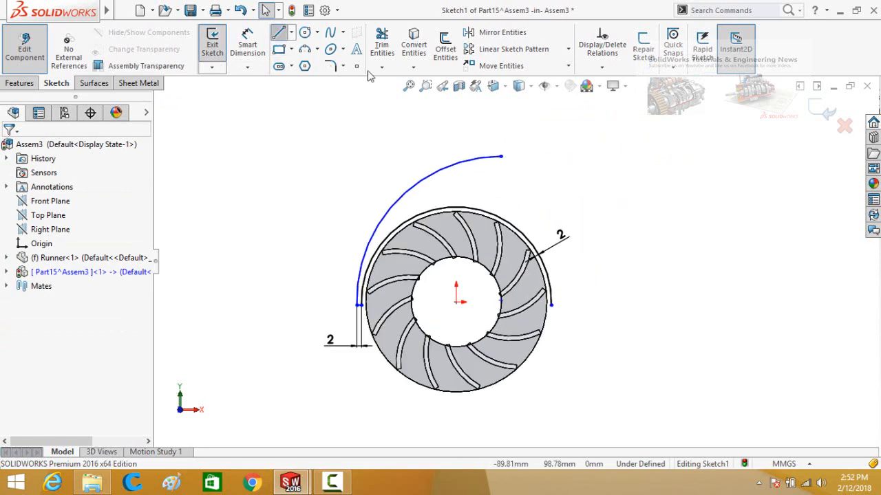
key(l)
click(509, 157)
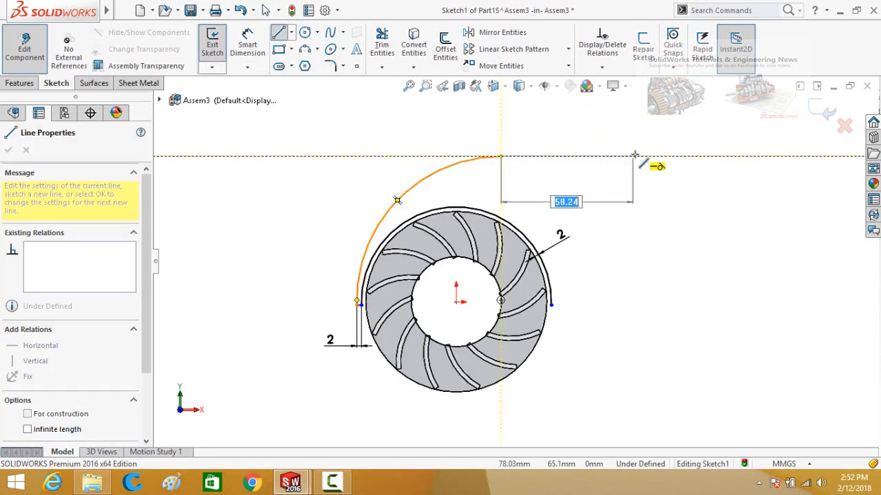
click(693, 156)
key(Escape)
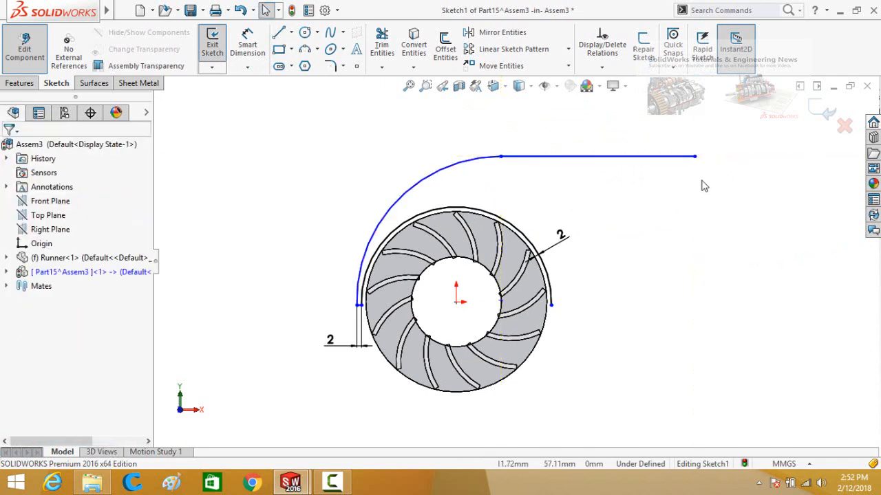
Close the profile with a horizontal line about 63 mm long from the inner arc's right end and a vertical line up to the upper line's end
click(278, 32)
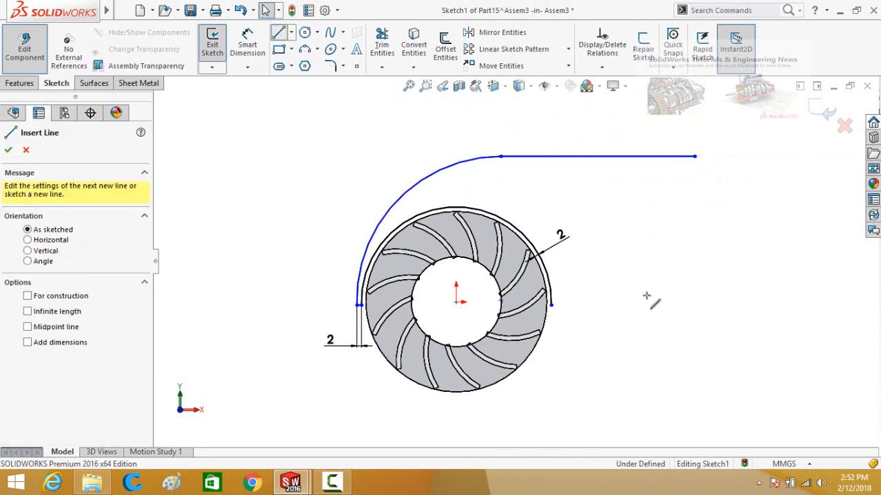
click(552, 305)
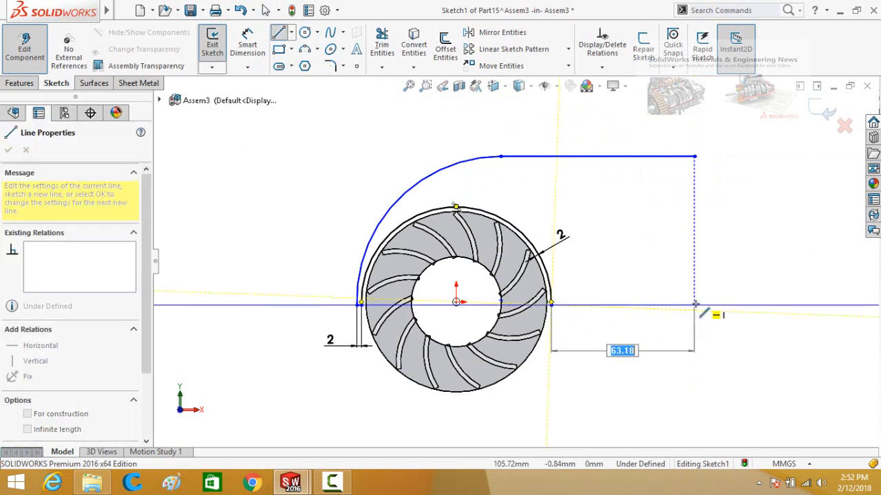
click(695, 305)
click(694, 157)
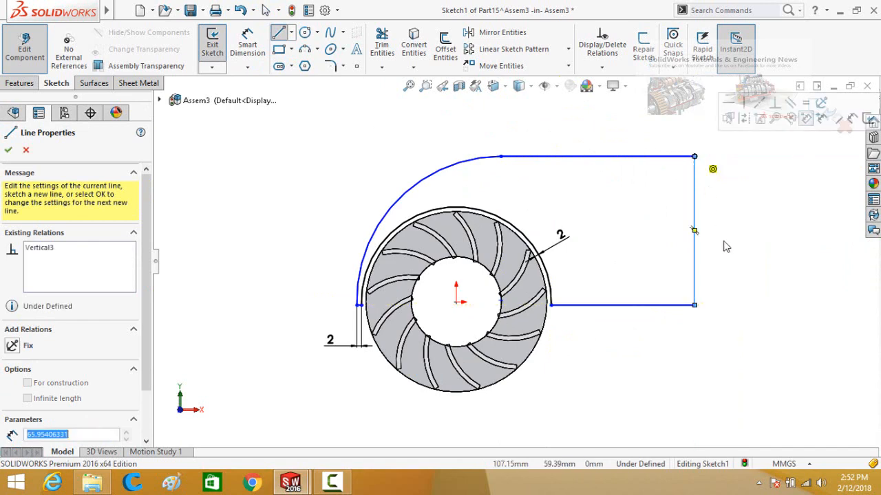
key(Escape)
Dimension the vertical line closing the casing profile as 65 mm
right_drag(723, 282, 708, 265)
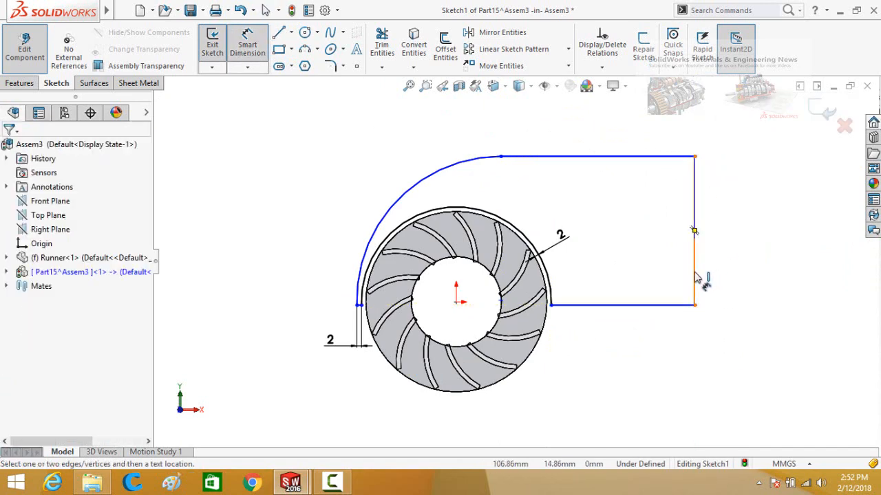
click(695, 277)
click(752, 352)
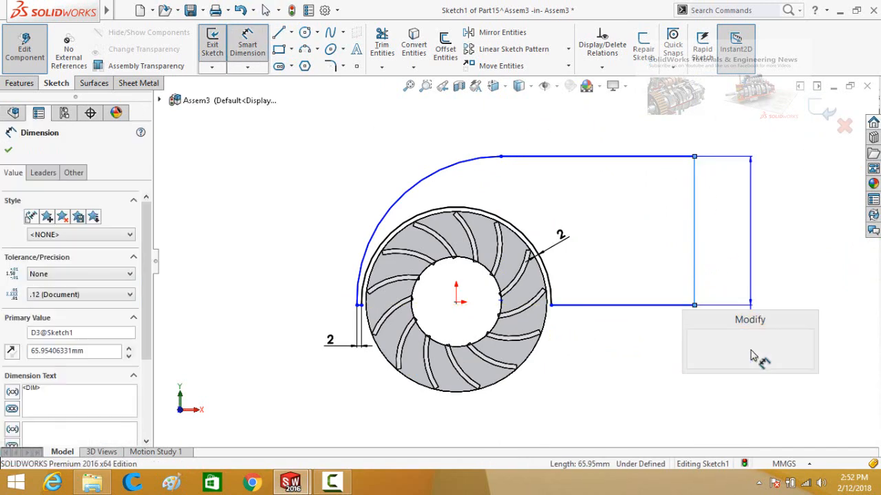
text(65)
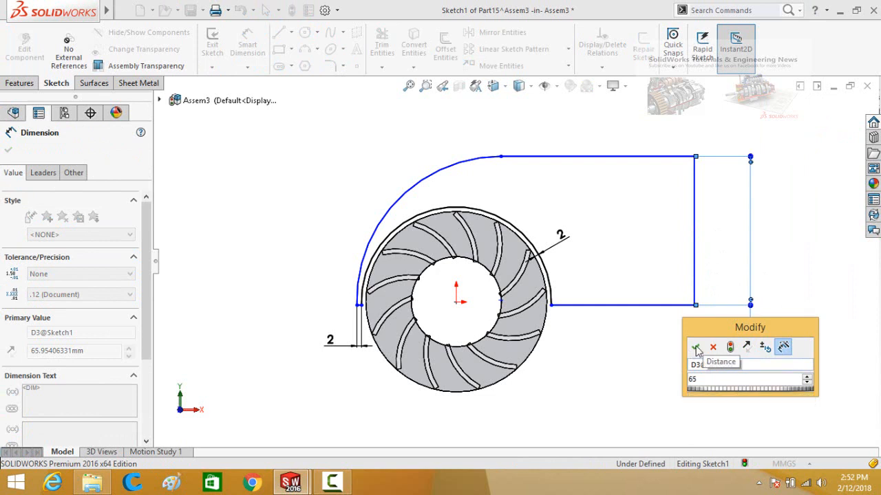
click(695, 348)
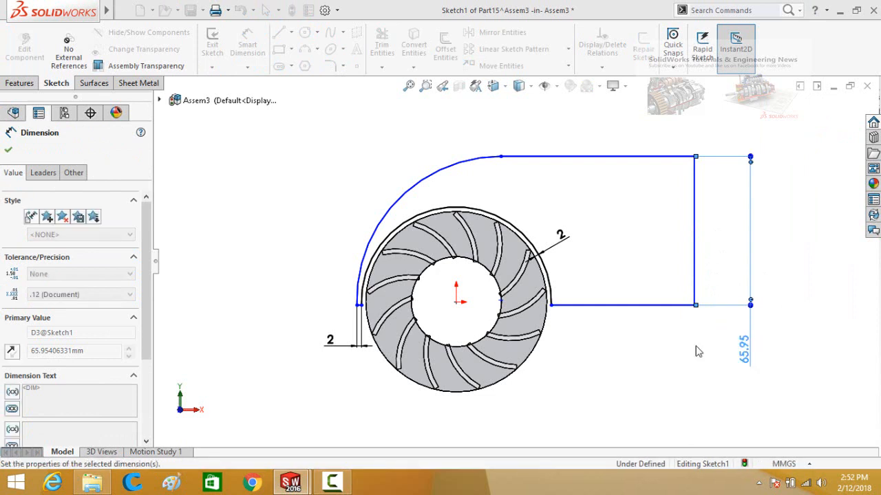
Dimension the lower horizontal line of the casing profile as 65 mm
click(622, 307)
click(617, 359)
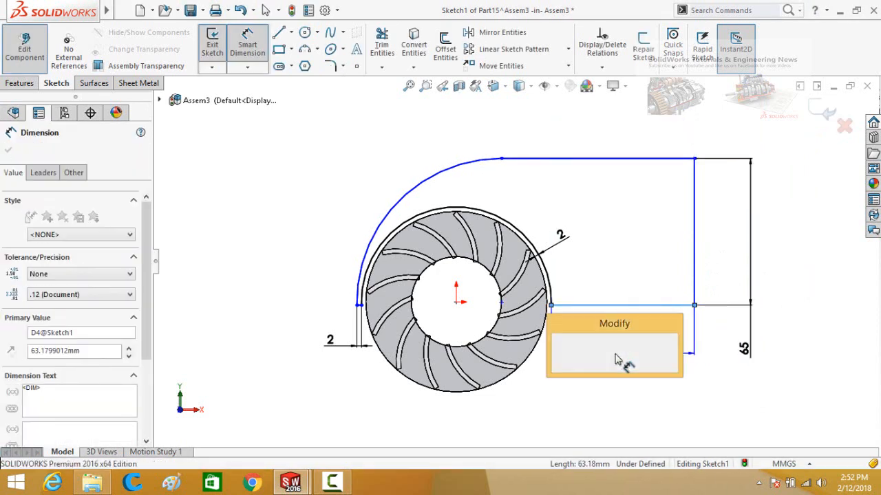
text(65)
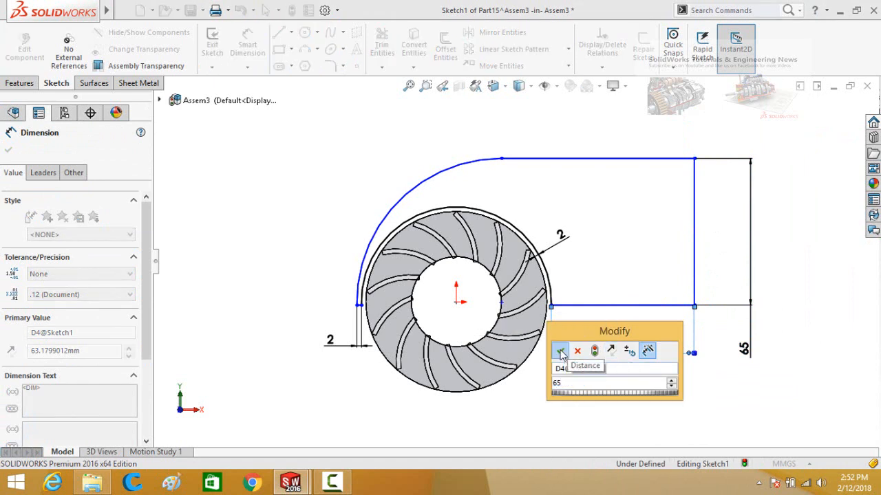
click(559, 351)
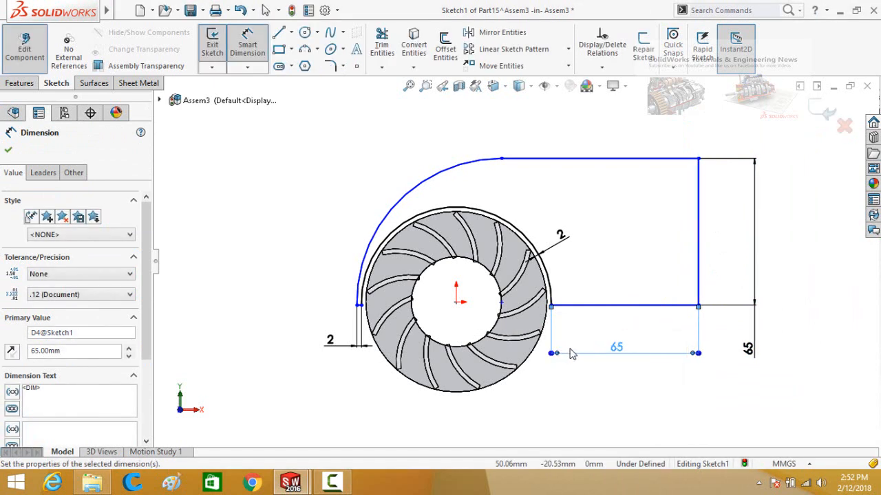
key(Escape)
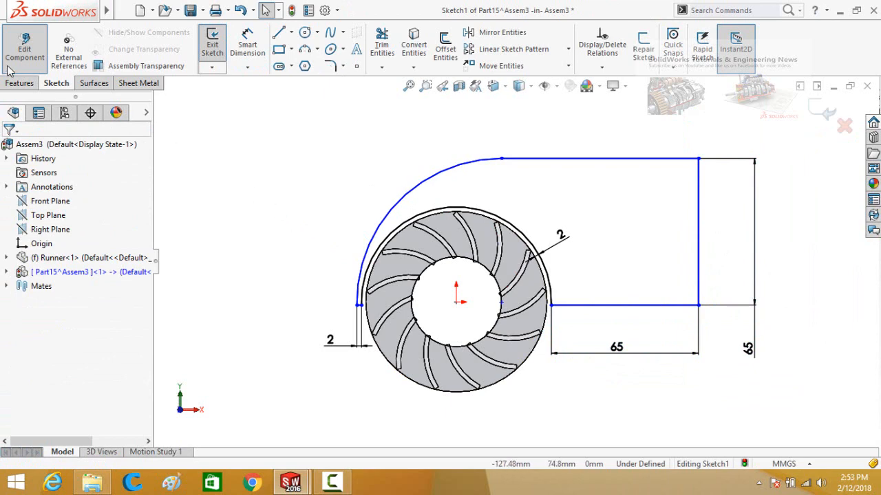
Extrude the casing profile 5 mm with the direction reversed, toward the runner's far end
click(11, 85)
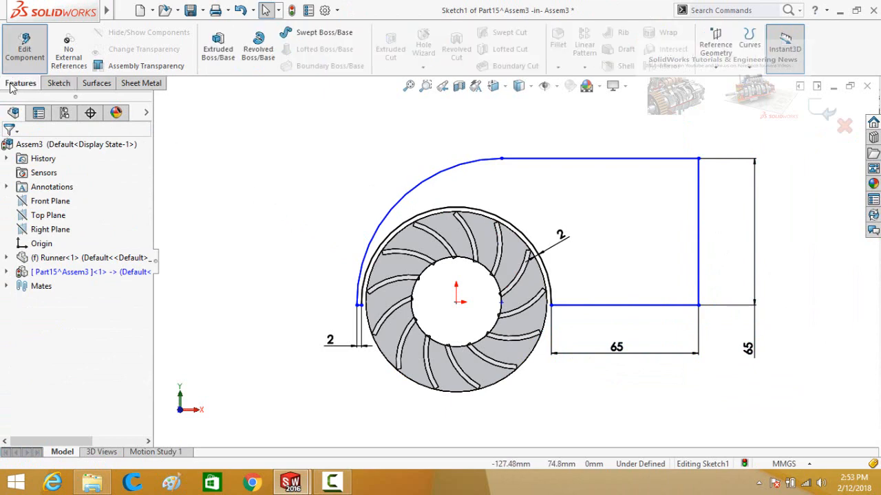
click(218, 45)
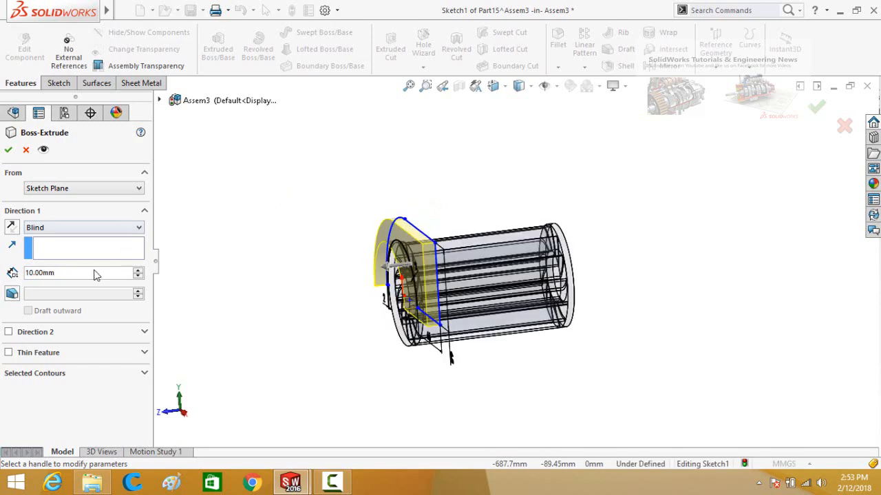
text(5)
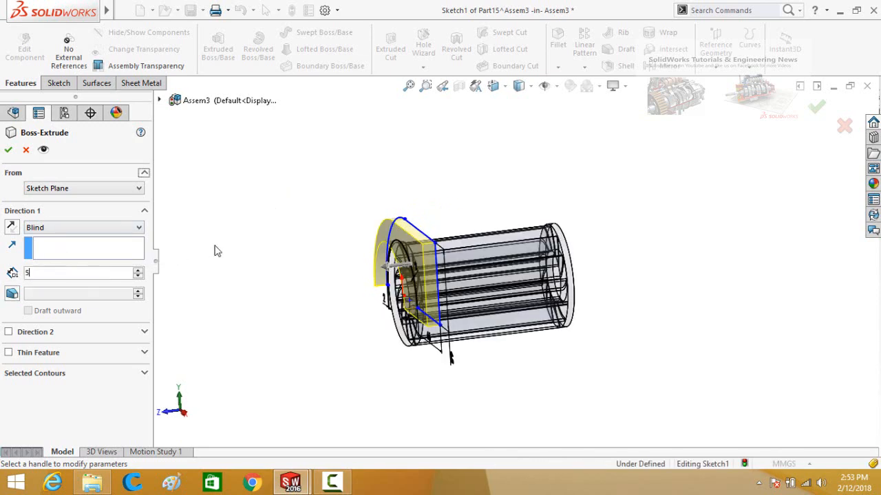
key(Return)
click(11, 231)
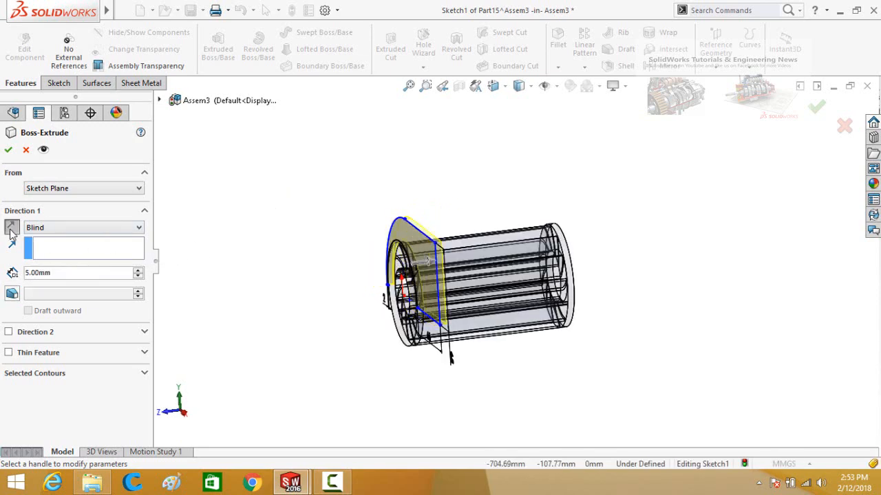
click(8, 152)
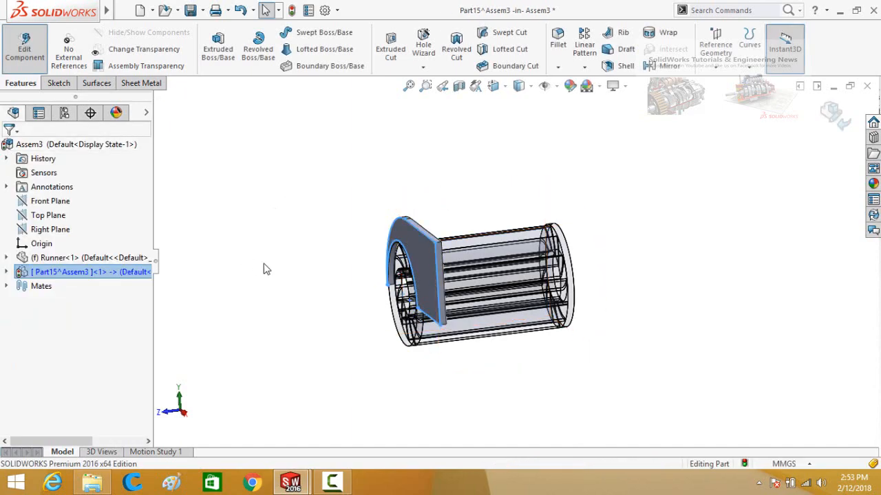
Sketch on the casing plate's inner face and convert its upper straight edge and outer curved edge into sketch lines
middle_drag(273, 260, 223, 272)
click(379, 277)
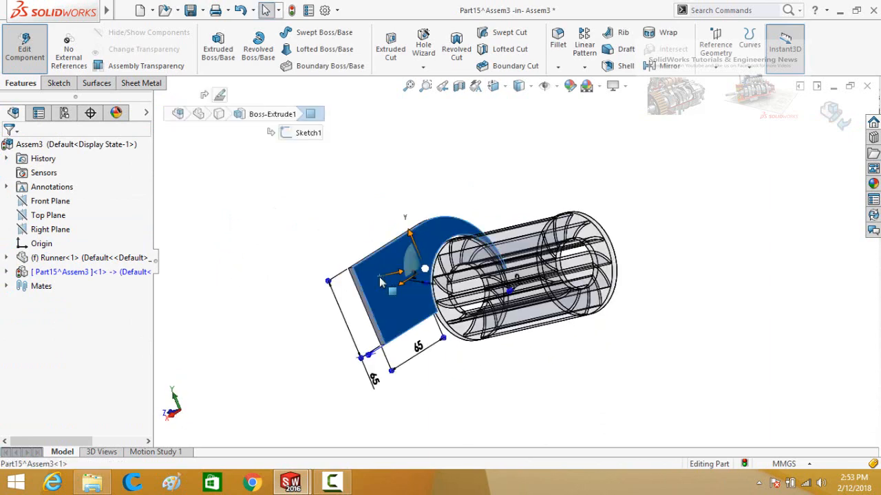
click(430, 238)
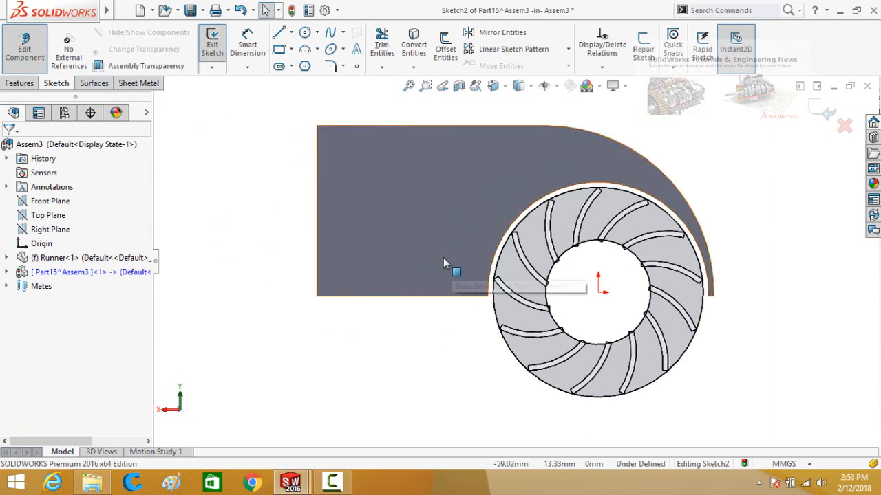
scroll(448, 238, up, 3)
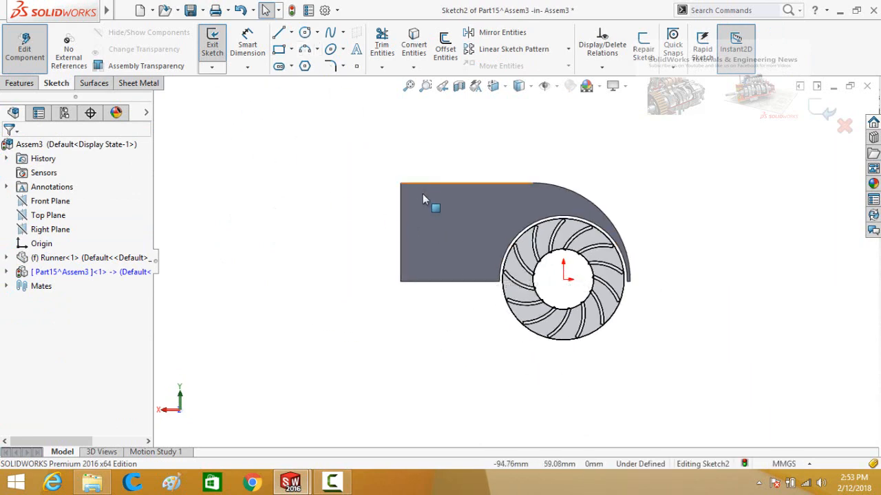
click(470, 186)
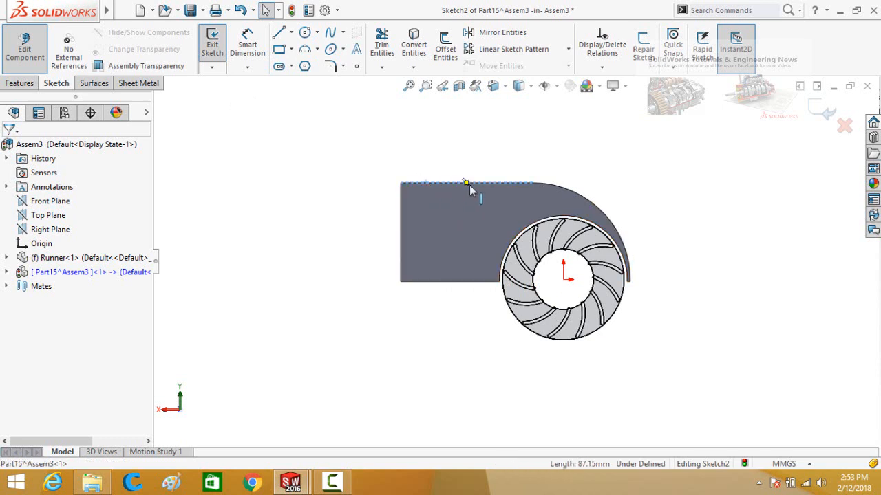
ctrl+click(549, 188)
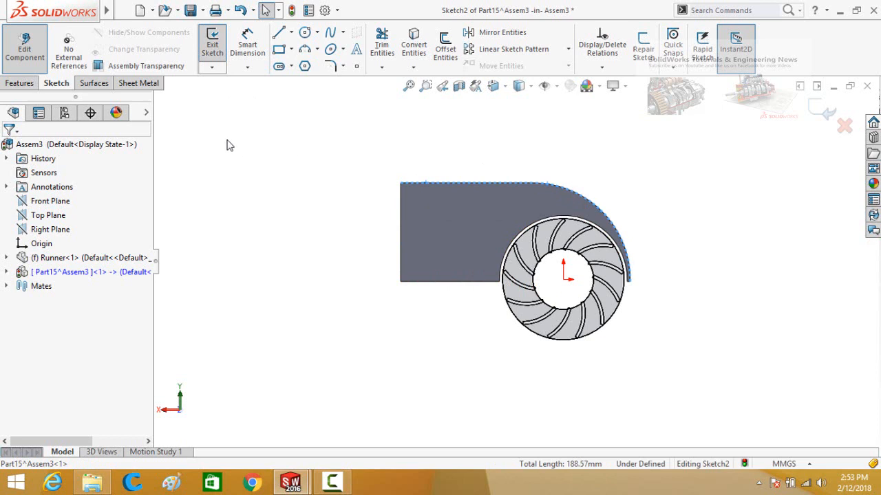
click(415, 46)
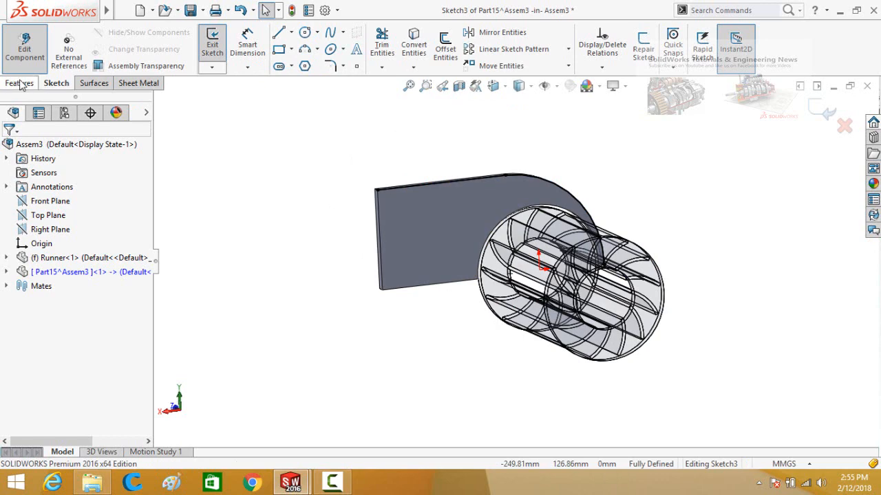
Extrude the converted edges as a one-direction thin feature 2 mm thick, up to the runner's far end face
click(20, 83)
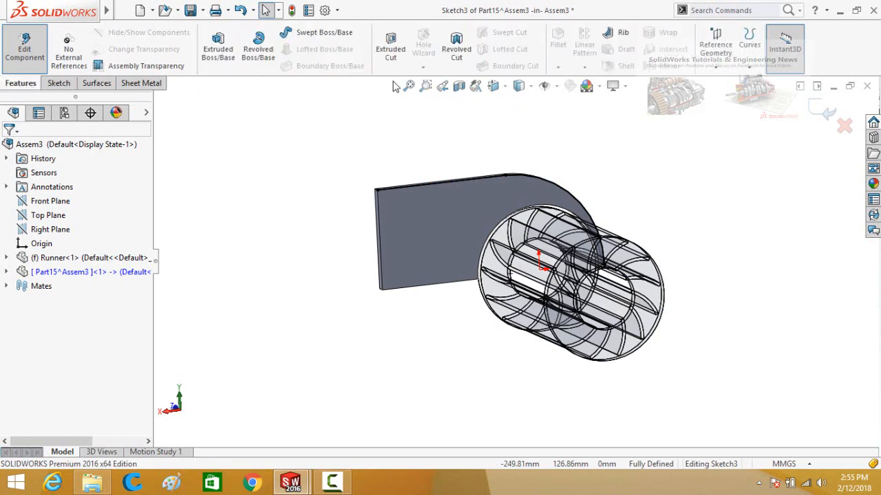
click(224, 55)
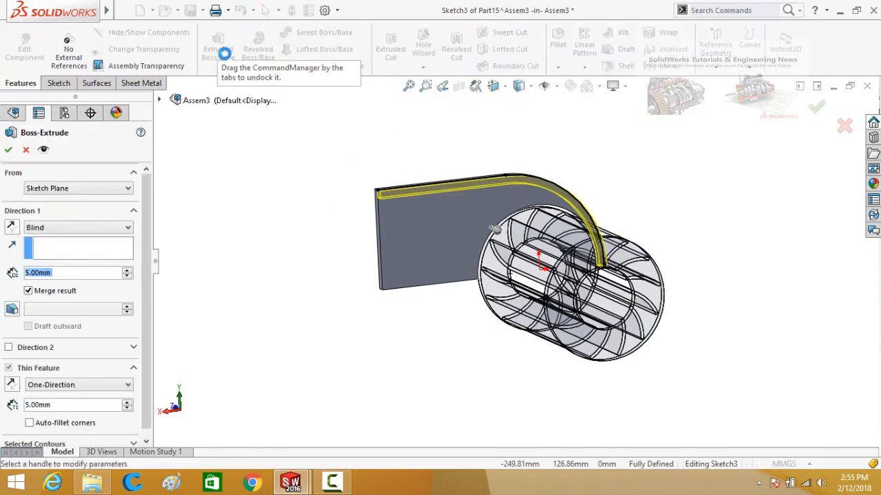
middle_drag(346, 305, 663, 221)
click(644, 239)
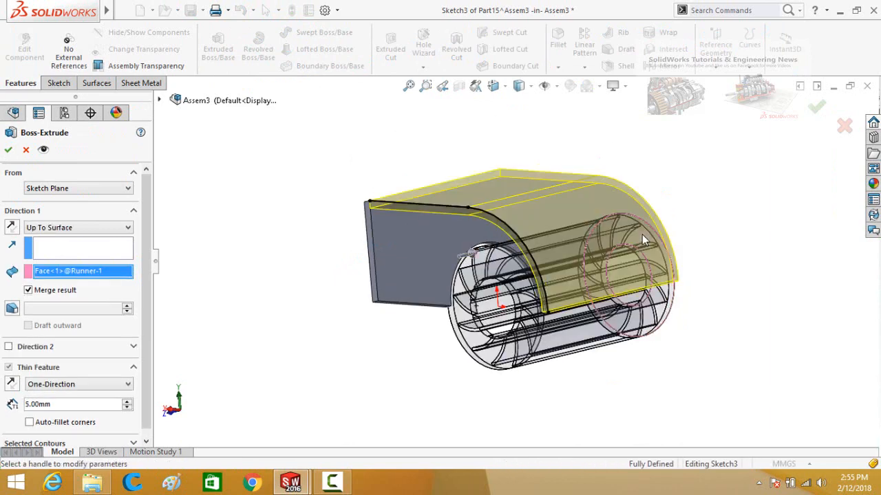
scroll(146, 340, down, 1)
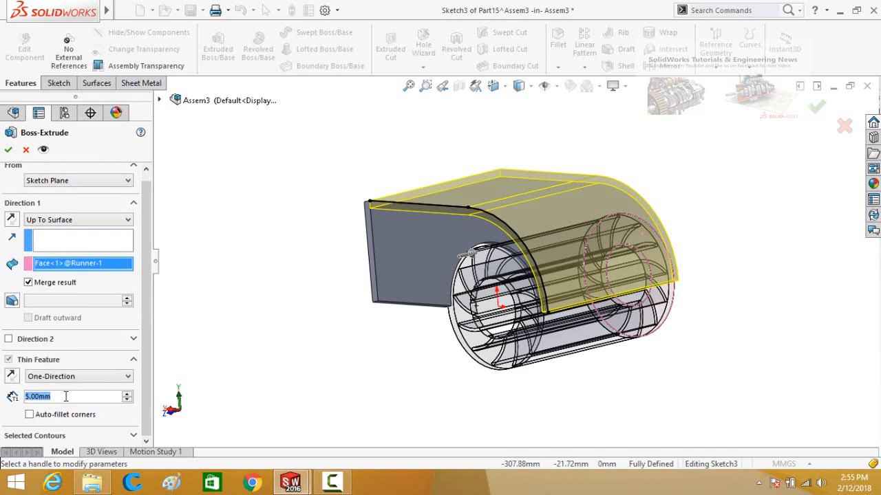
text(1)
key(BackSpace)
text(2)
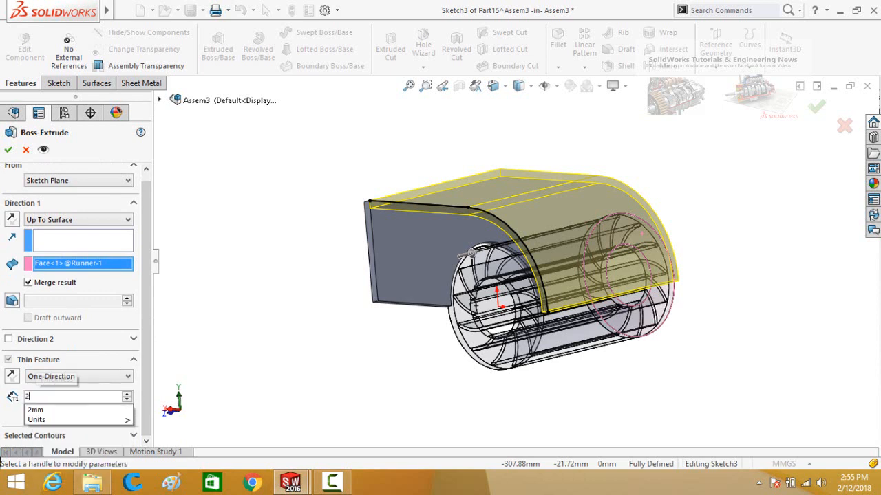
key(Return)
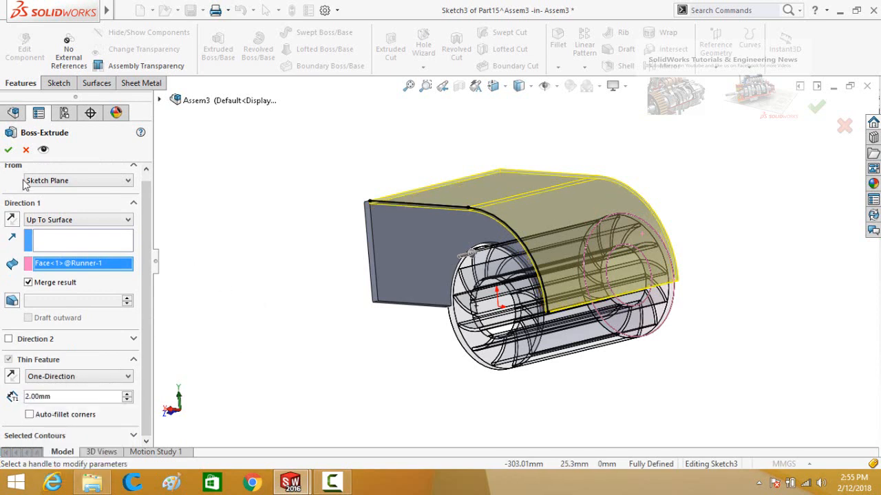
click(8, 150)
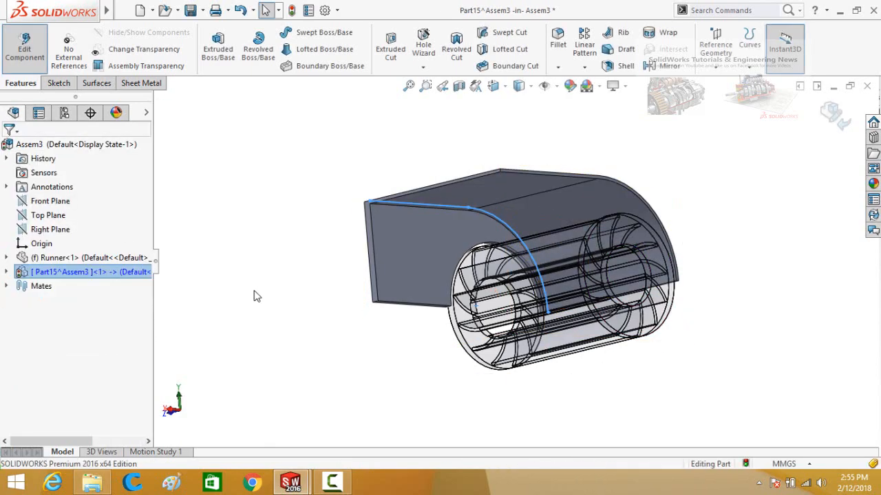
Start a sketch on the casing plate's inner face and convert its lower straight edge
middle_drag(281, 270, 254, 290)
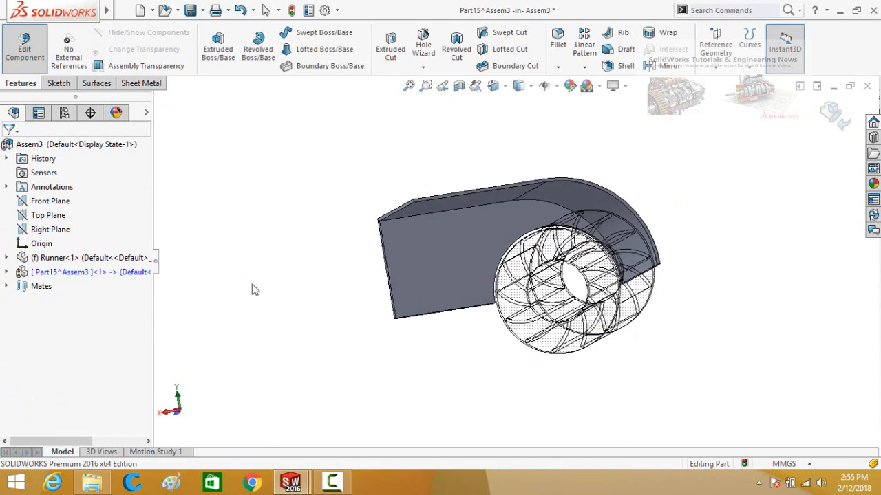
click(420, 282)
click(469, 225)
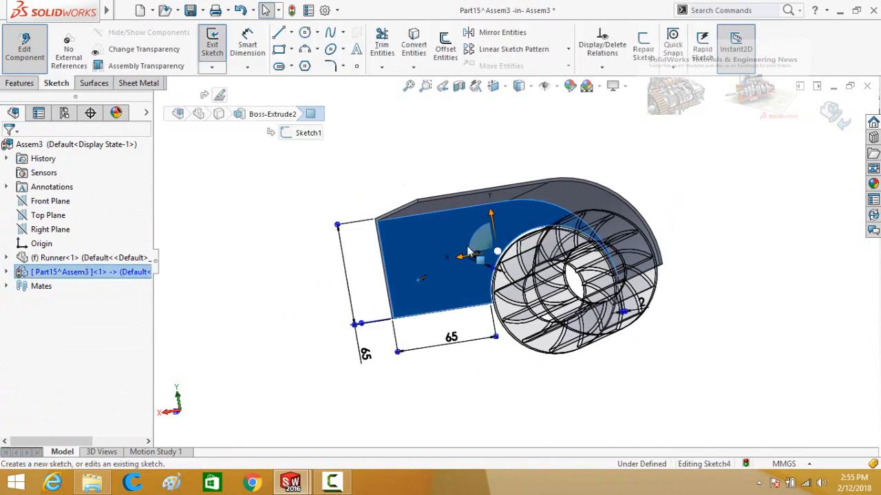
click(448, 313)
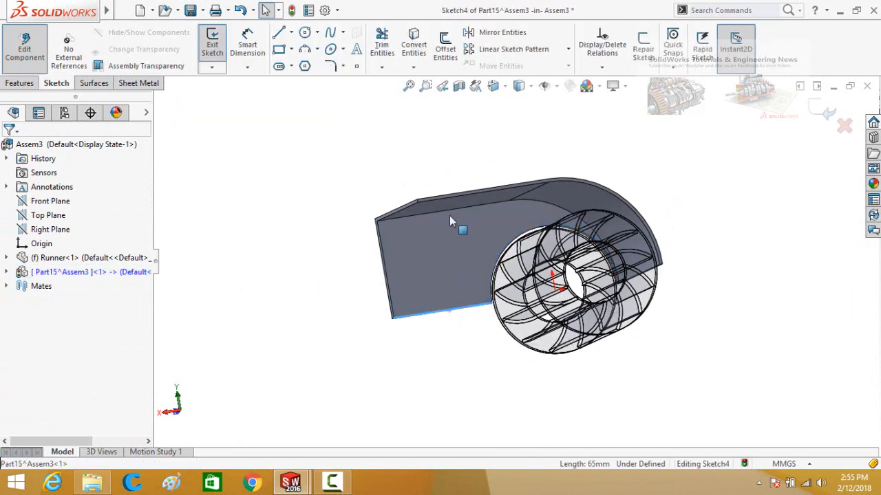
click(413, 46)
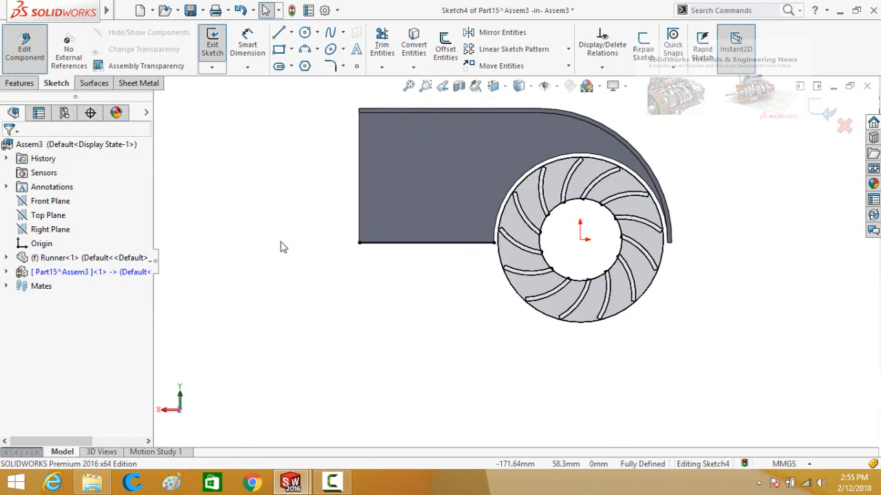
Sketch a three-point arc about 15 mm high along the plate's curved cutout, ending at the converted line's runner-side end
click(306, 52)
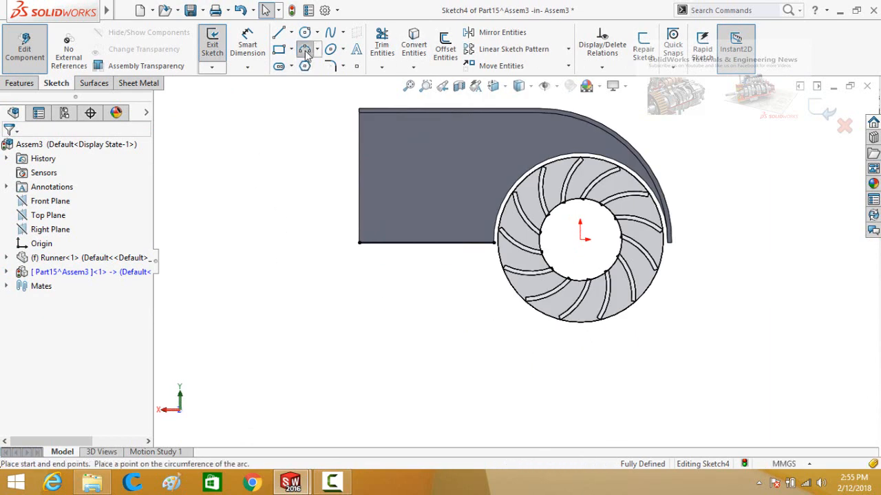
click(498, 212)
click(496, 222)
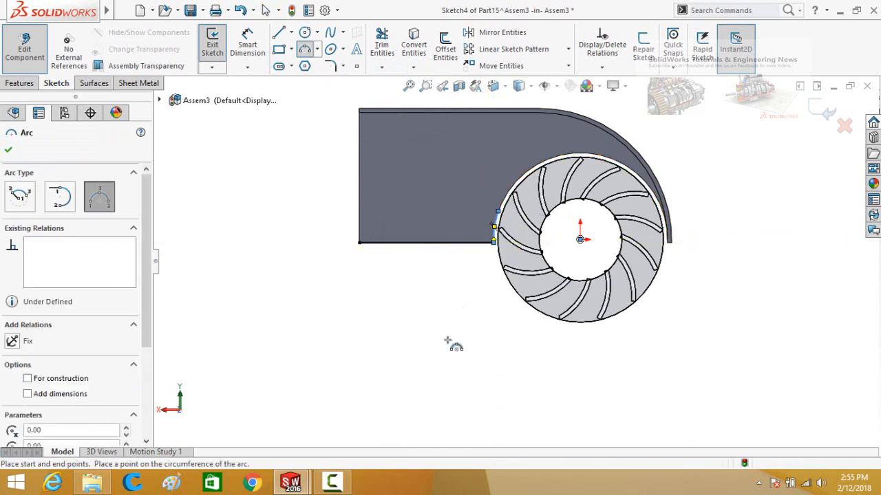
Dimension the height of the arc's upper end above the converted lower line as 15 mm
right_drag(448, 328, 463, 267)
click(498, 213)
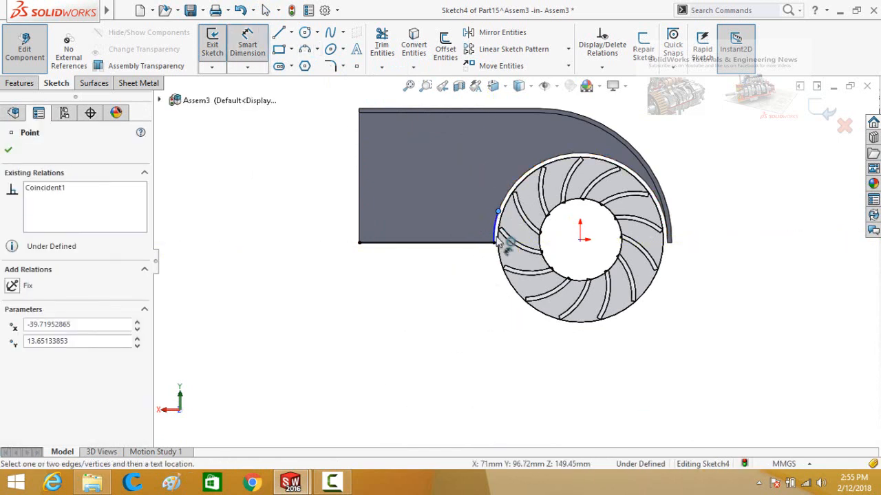
click(483, 246)
click(444, 329)
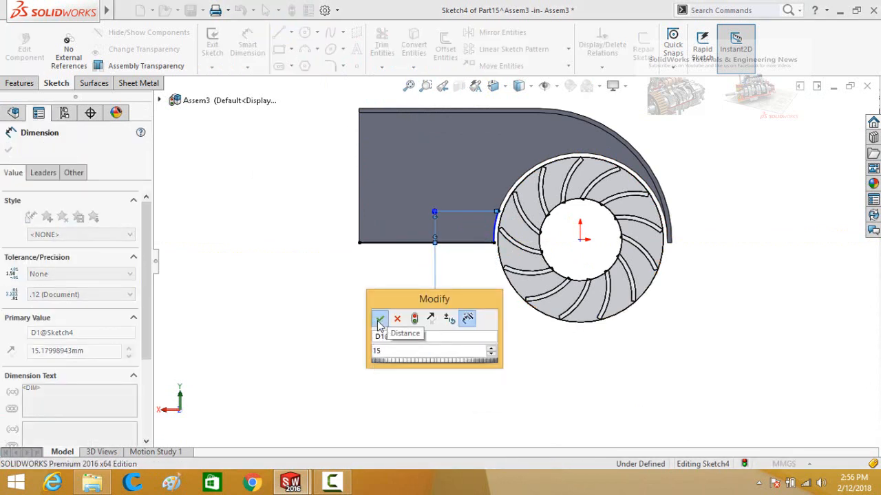
click(378, 321)
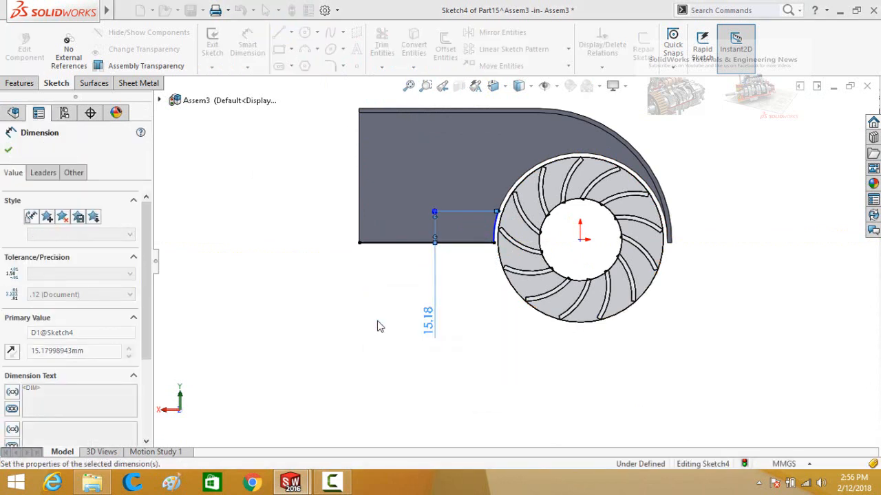
Extrude the converted line and arc as a thin feature 2 mm thick up to the runner's far end face, with the thickness direction reversed
click(20, 84)
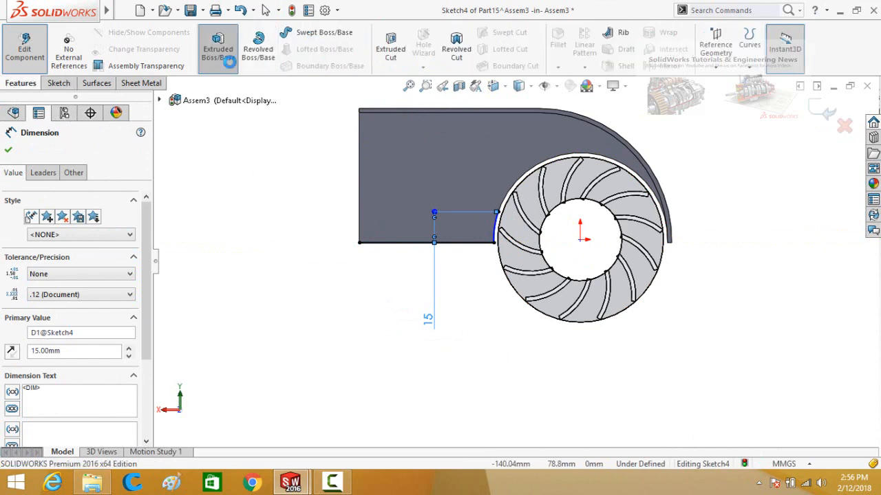
click(217, 49)
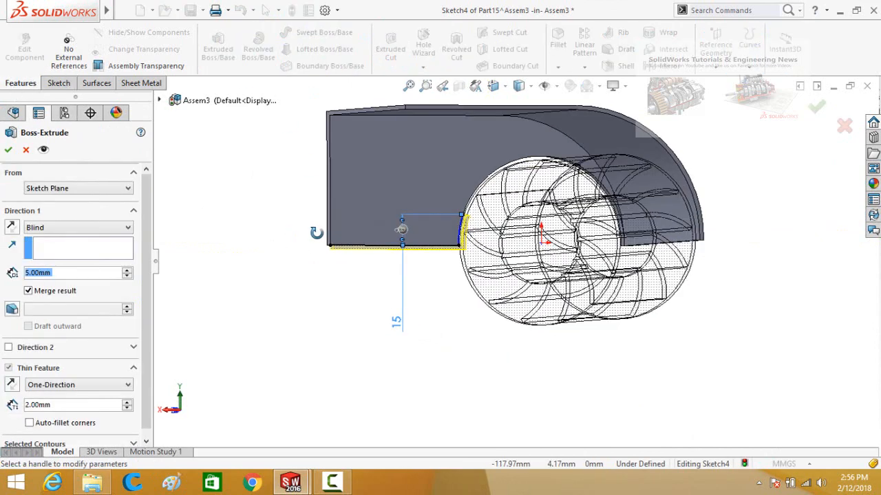
click(667, 314)
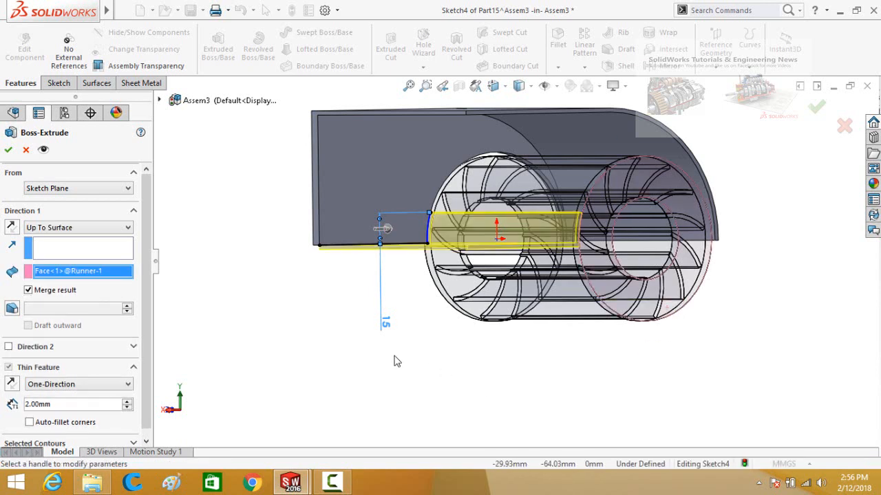
scroll(155, 305, down, 1)
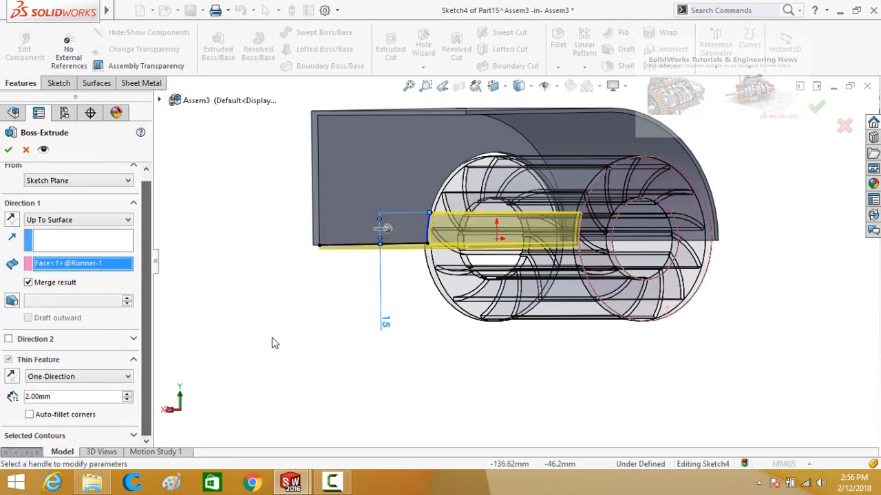
middle_drag(275, 342, 196, 351)
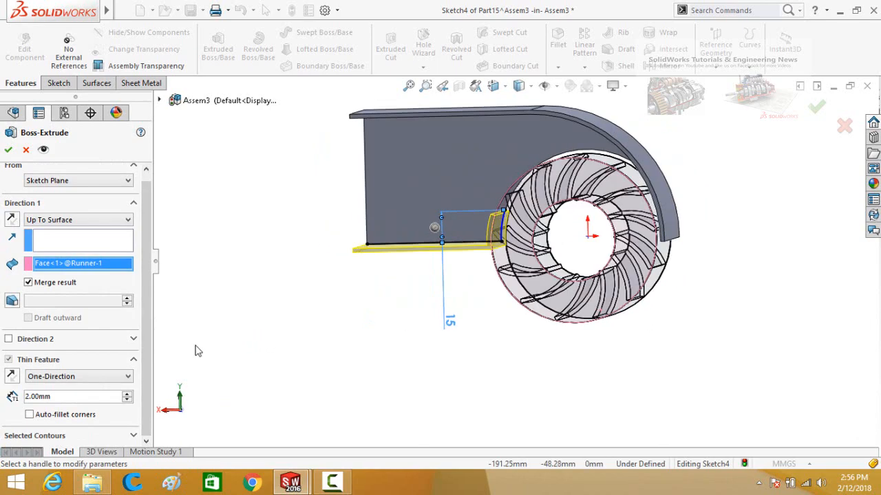
click(11, 377)
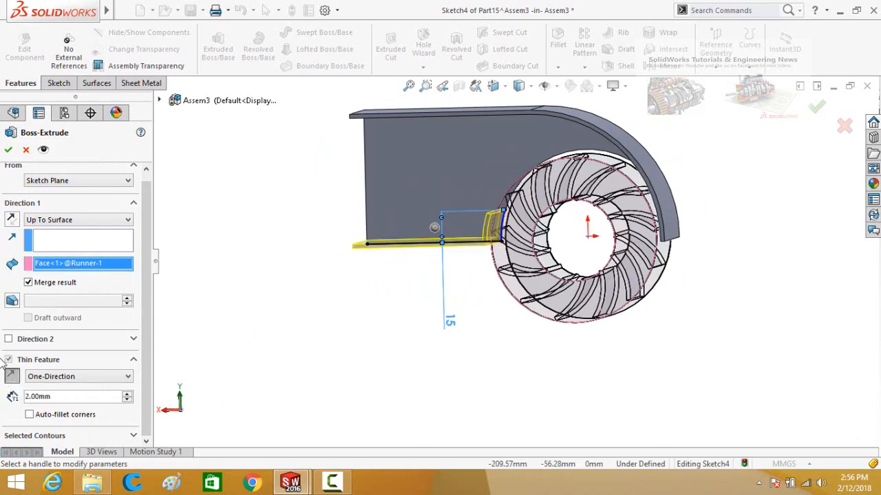
click(8, 151)
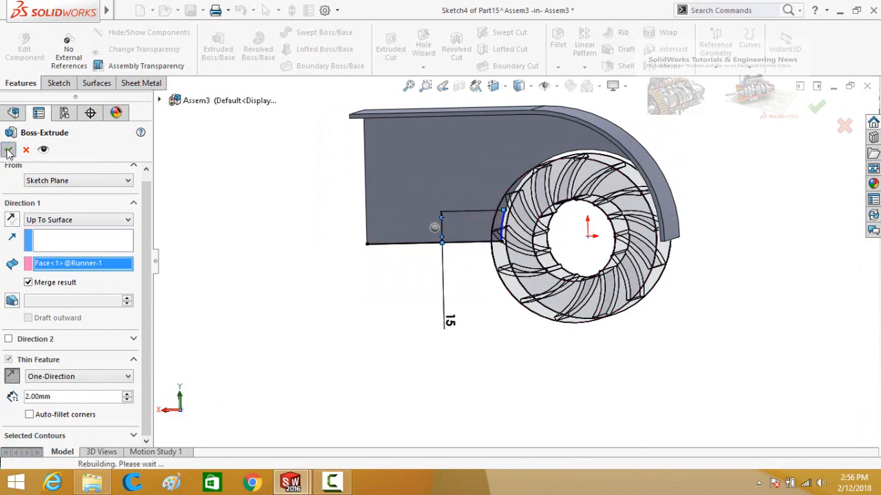
click(319, 240)
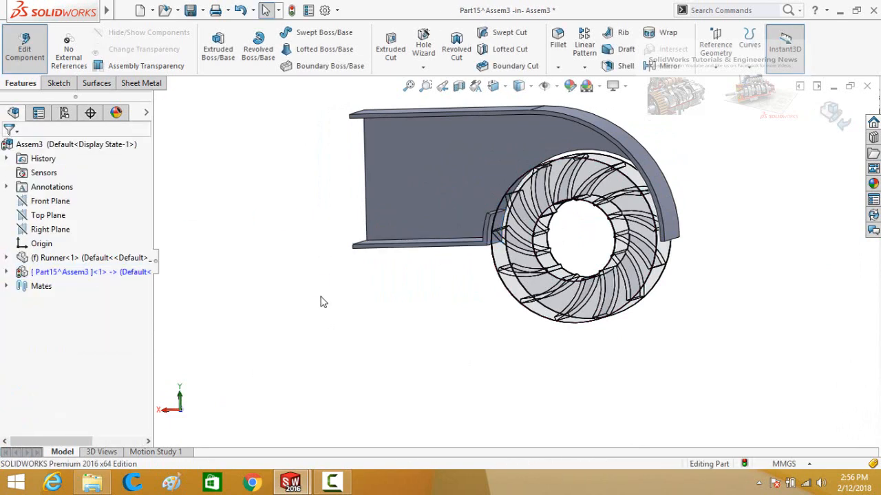
On the casing plate's inner face, sketch a horizontal line from the straight end edge, continued by a sloped line about 53 mm long to the curved cutout
mouse_move(323, 301)
middle_down()
mouse_move(340, 276)
mouse_move(342, 295)
mouse_move(327, 298)
mouse_move(319, 289)
middle_up()
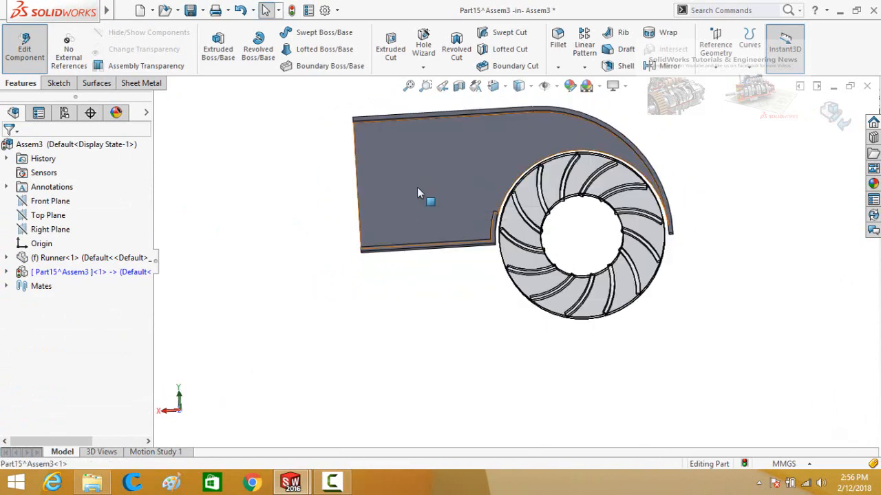
click(417, 187)
click(471, 147)
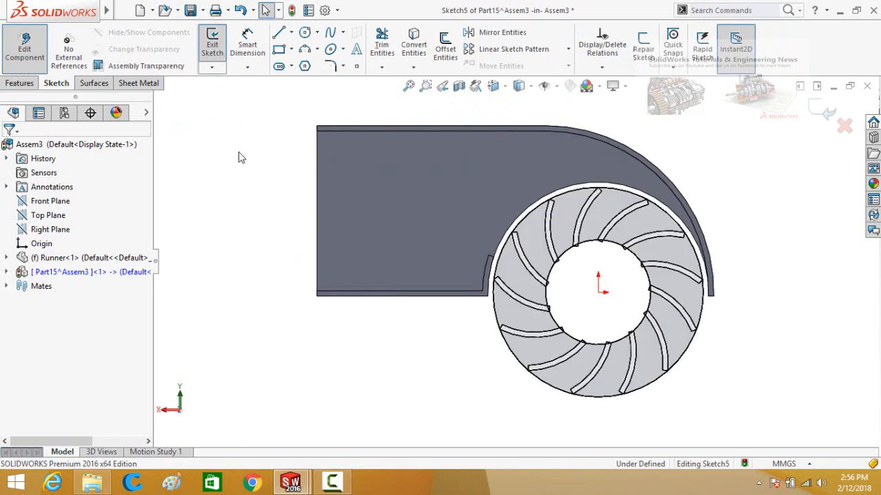
click(280, 36)
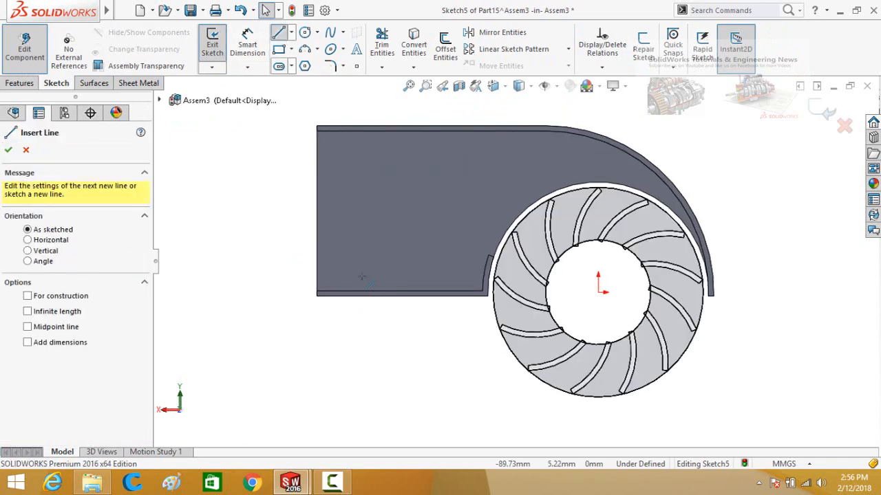
click(317, 232)
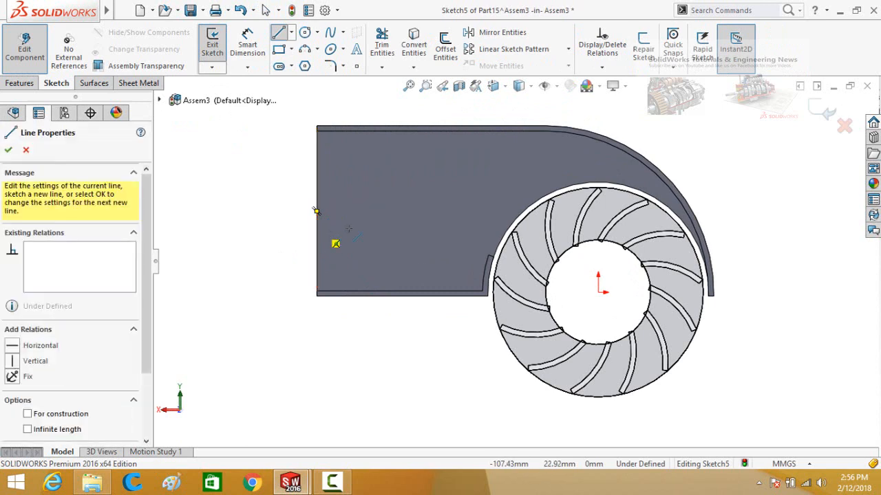
click(404, 232)
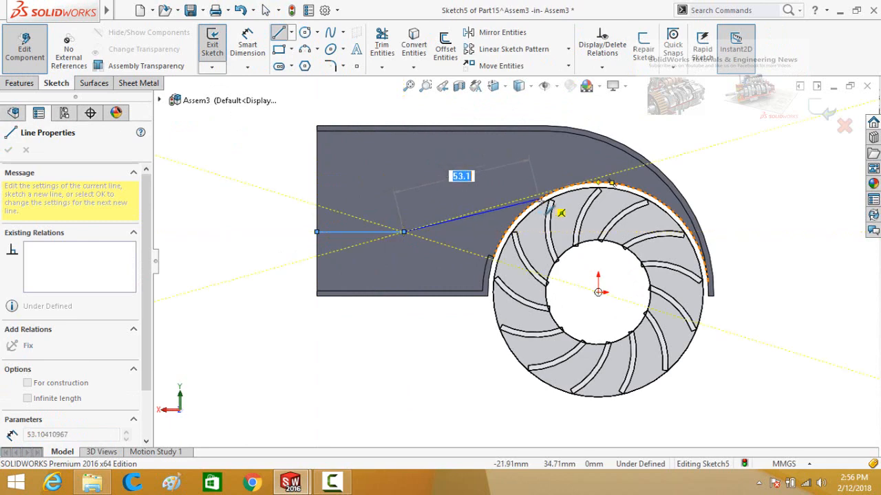
click(542, 200)
key(Escape)
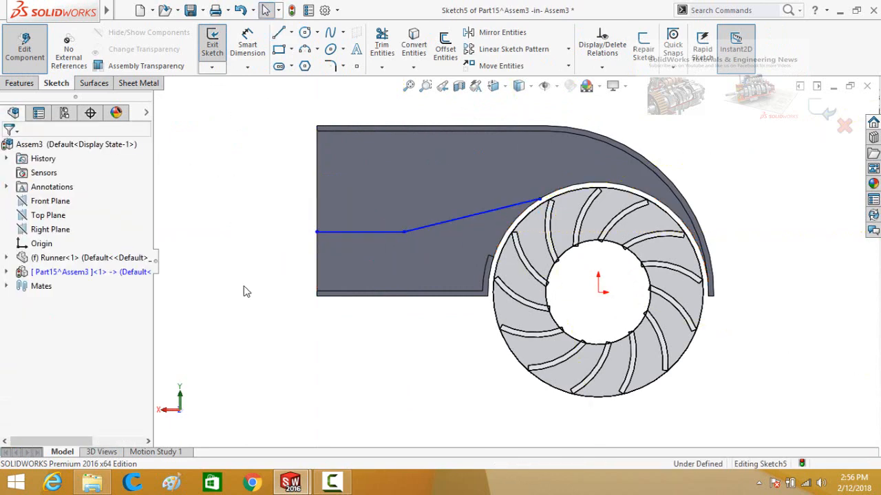
Dimension the horizontal line 20 mm above the inner edge of the casing's lower wall
click(340, 233)
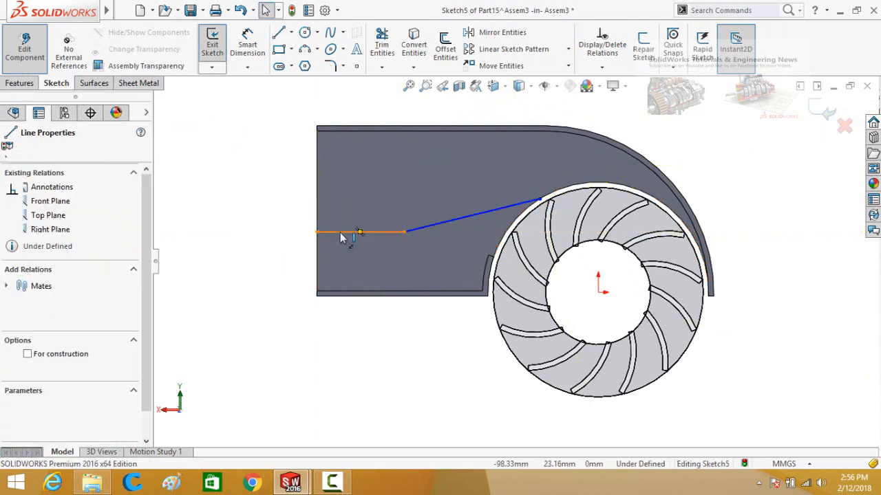
click(344, 295)
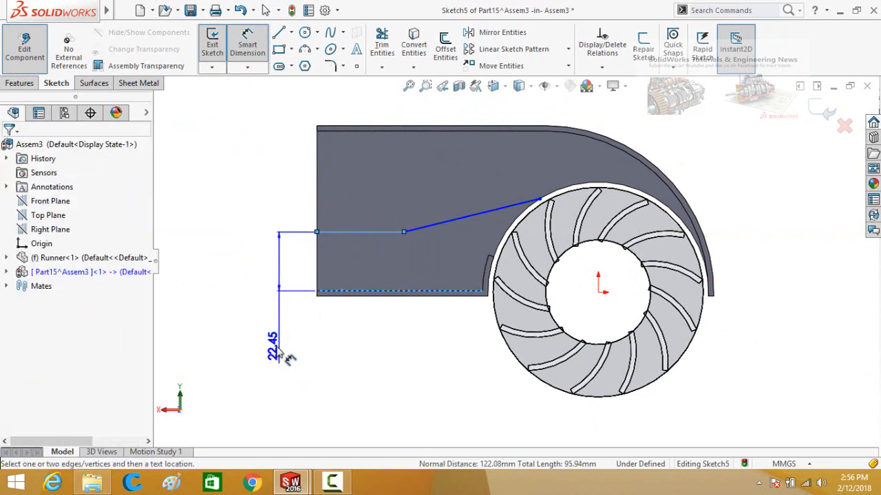
click(278, 354)
text(20)
key(Return)
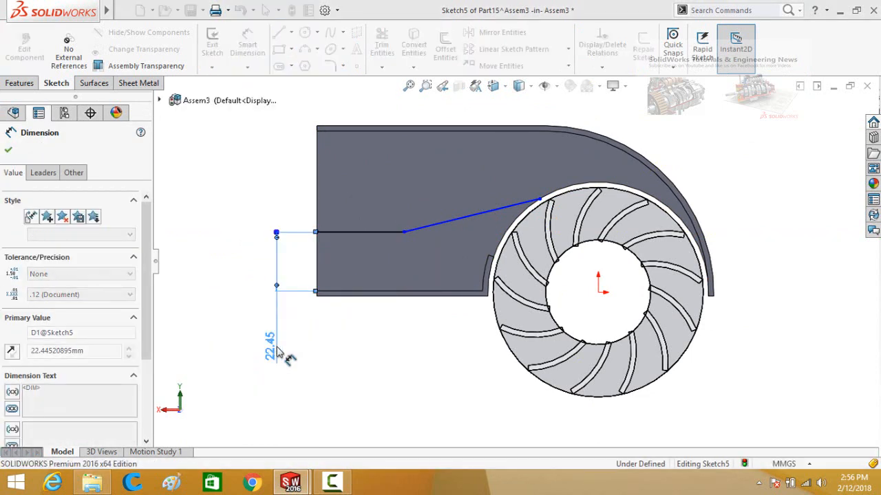
click(396, 369)
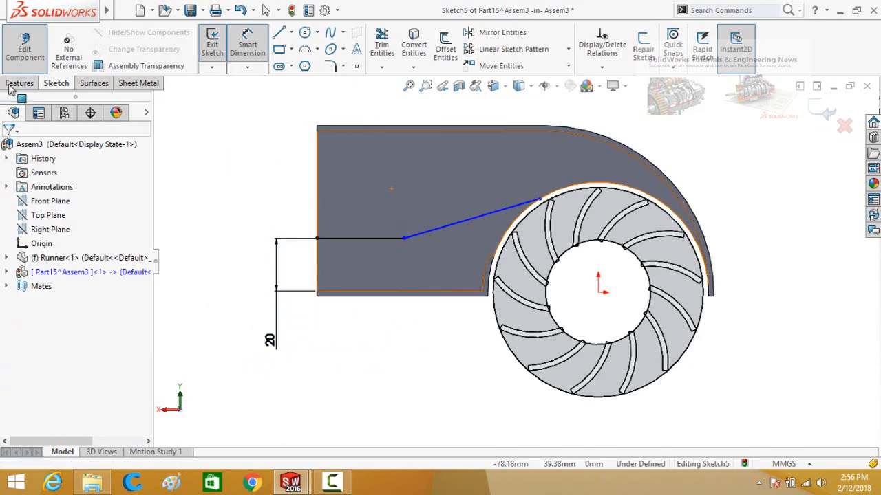
Extrude the two-segment line as a mid-plane thin feature 2 mm thick up to the runner's far end face, without closing the sketch with model edges
click(14, 84)
click(217, 47)
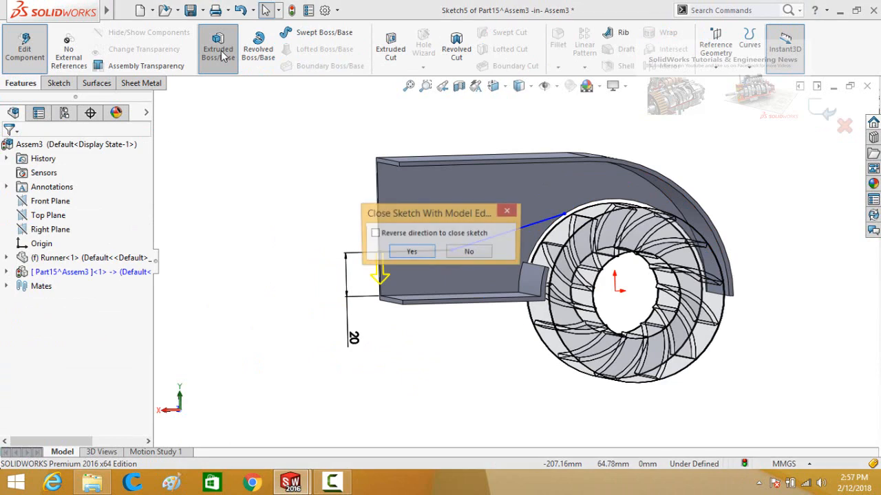
click(469, 253)
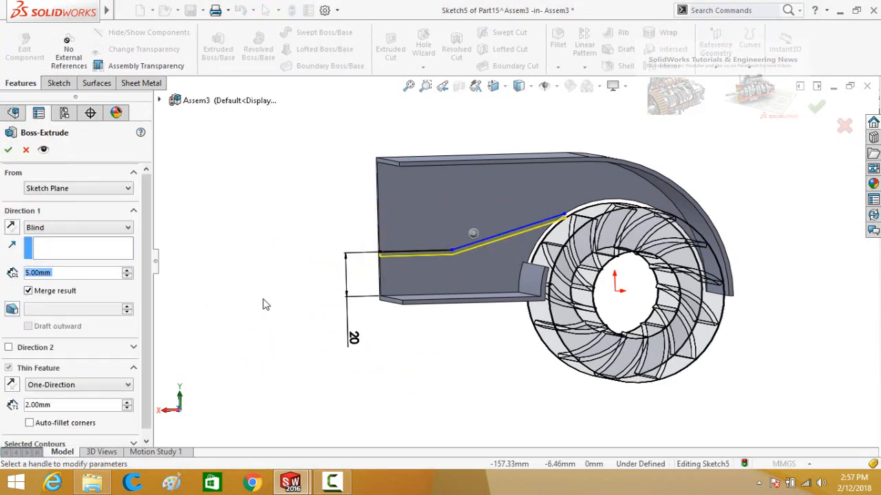
scroll(143, 351, down, 1)
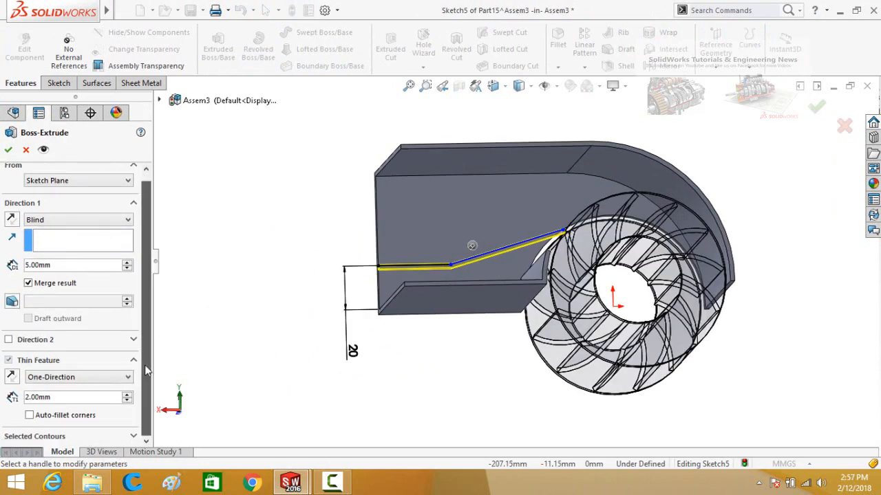
click(55, 379)
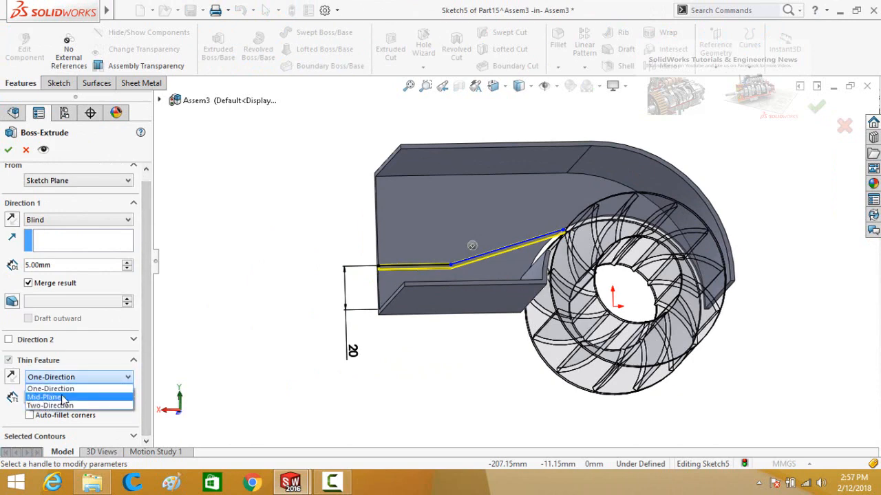
click(64, 397)
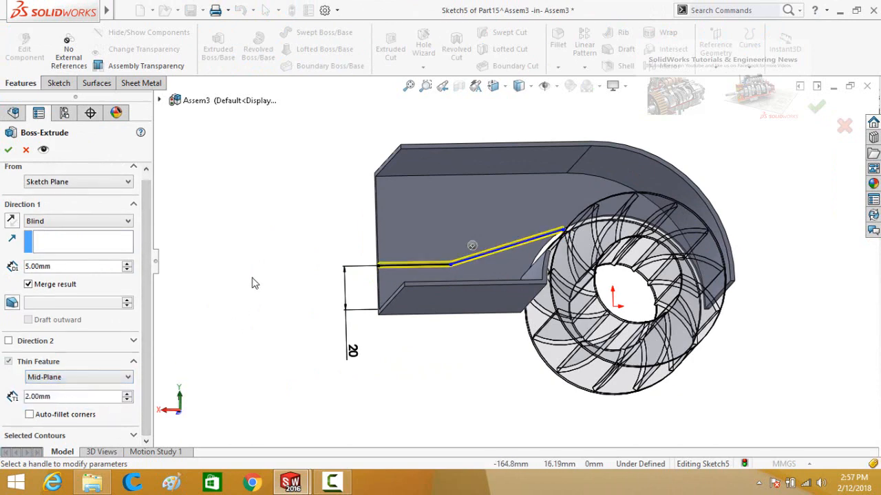
middle_drag(252, 282, 698, 351)
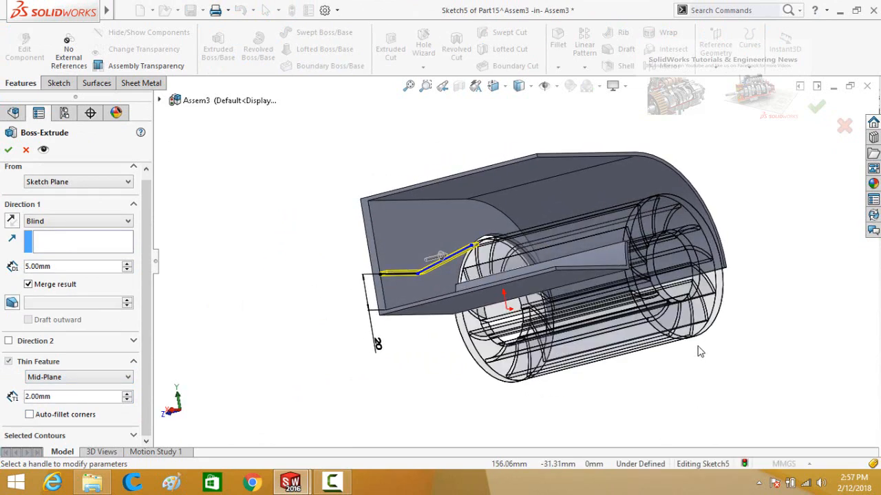
click(708, 307)
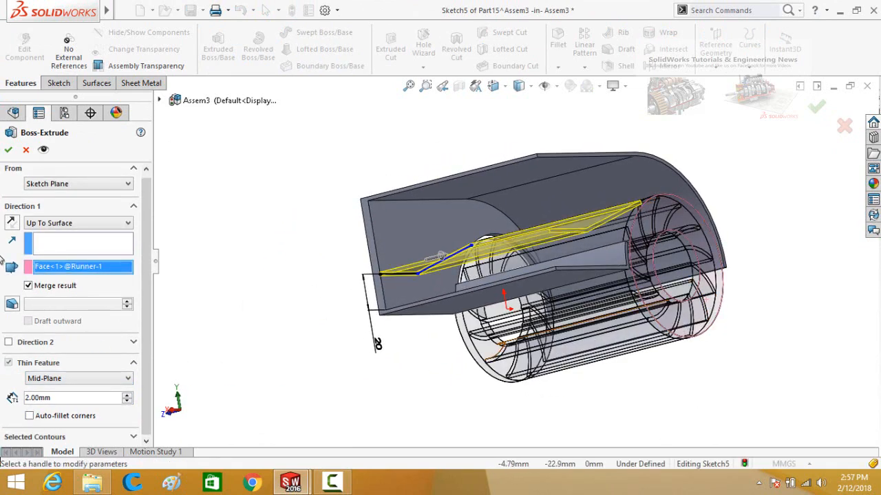
click(8, 150)
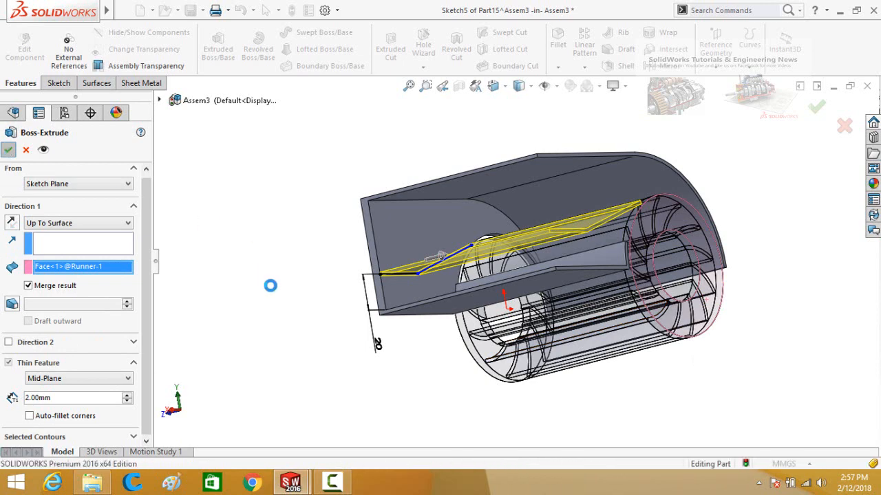
Start a sketch on the free end face of the casing's upper curved wall
scroll(507, 199, up, 5)
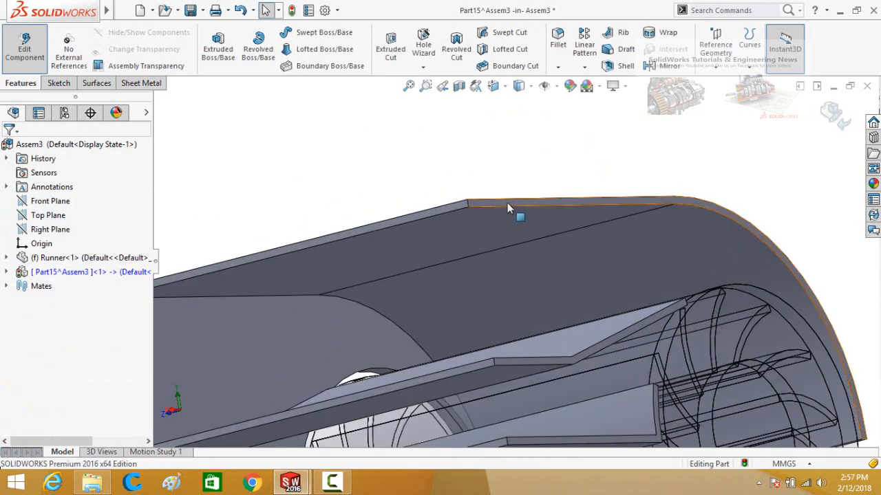
click(507, 202)
click(558, 160)
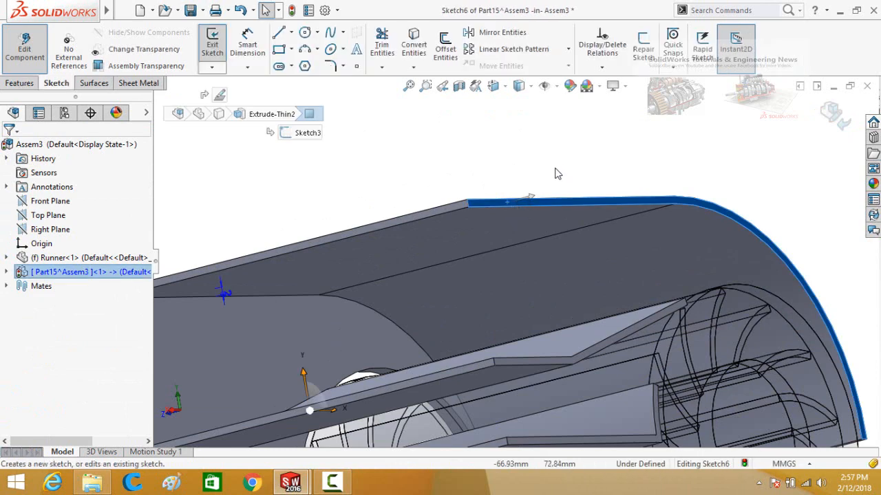
scroll(516, 165, down, 3)
click(417, 193)
middle_drag(417, 193, 232, 335)
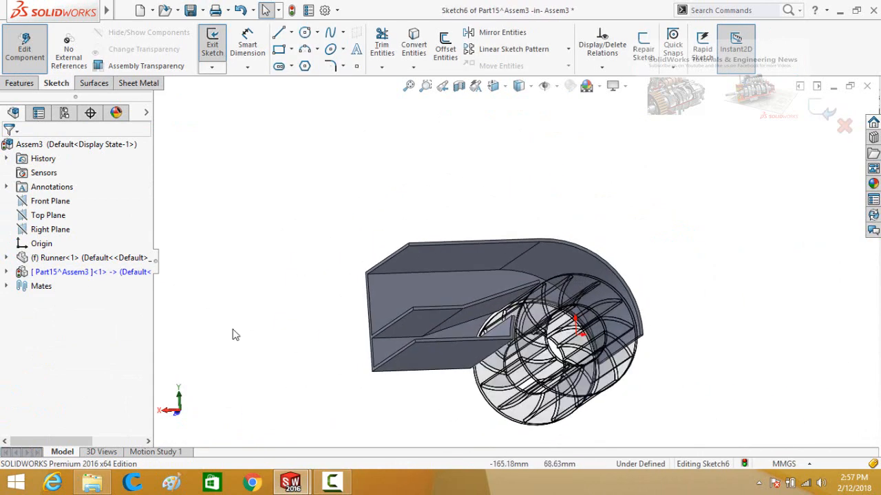
Convert the side plate's profile, Sketch1 under Boss-Extrude2, into the new sketch
click(6, 273)
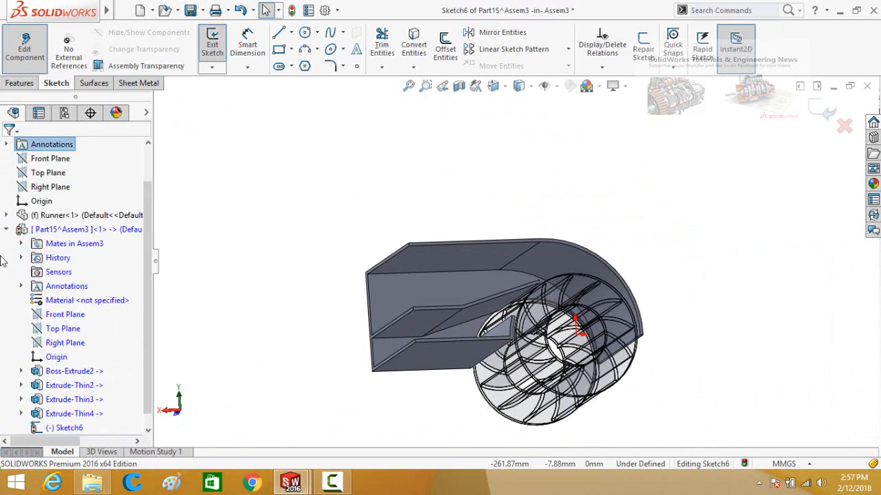
scroll(6, 264, down, 1)
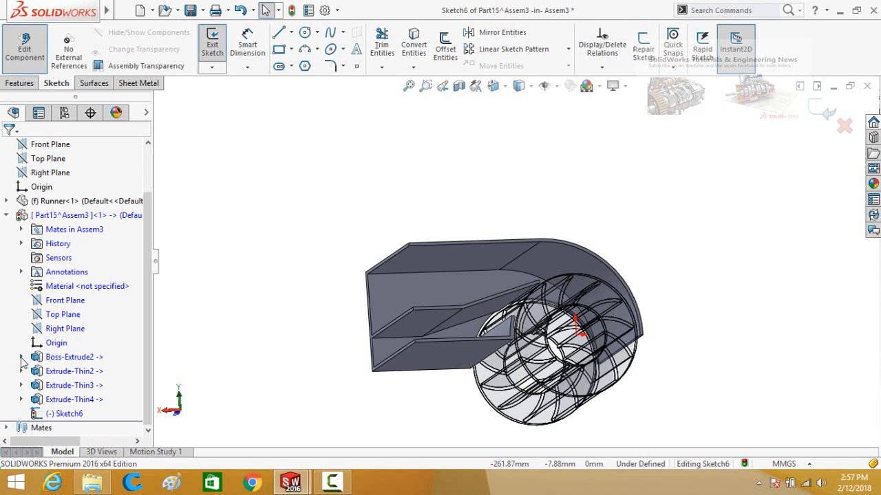
click(21, 357)
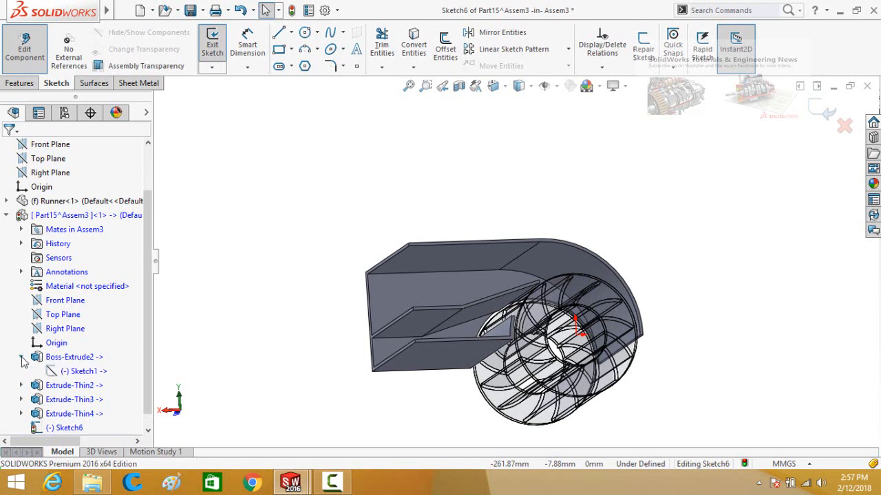
click(73, 372)
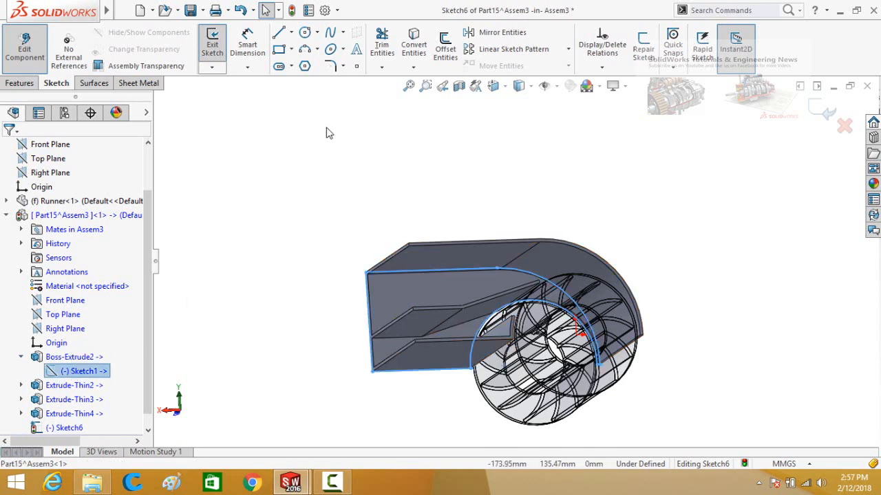
click(411, 45)
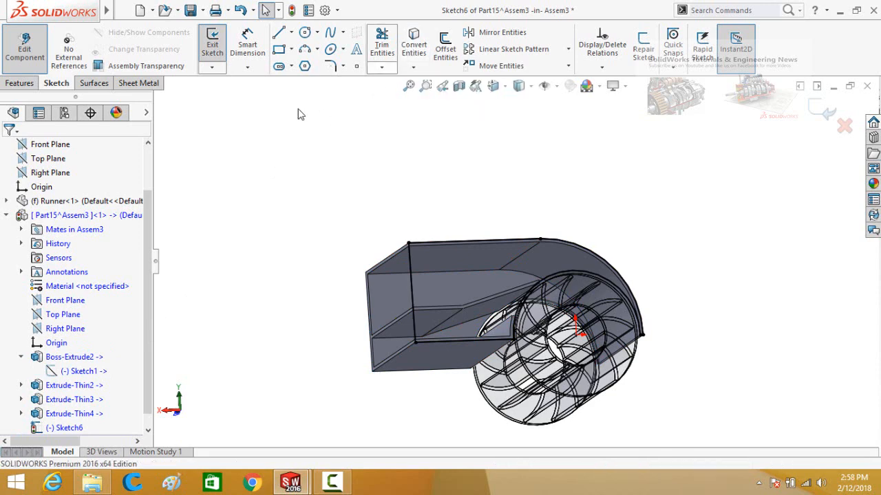
Extrude the converted side profile as a 5 mm blind boss, with the extrusion direction reversed
click(11, 83)
click(219, 52)
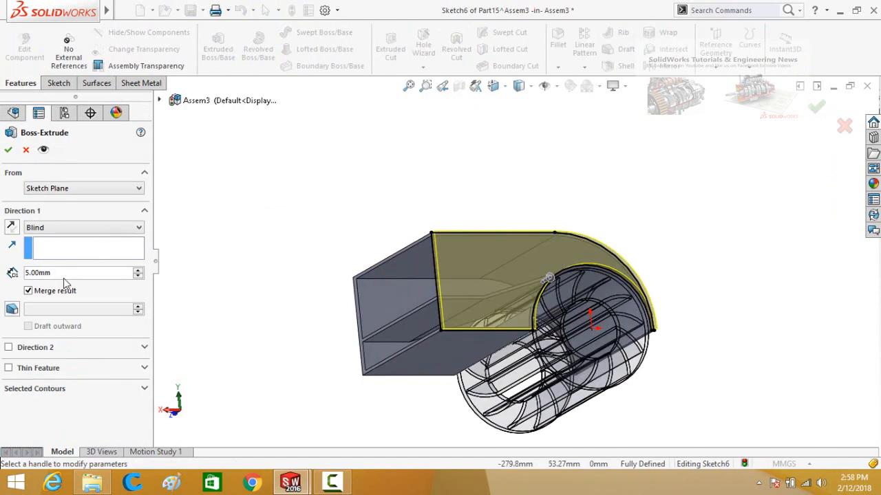
middle_drag(199, 238, 275, 229)
click(12, 227)
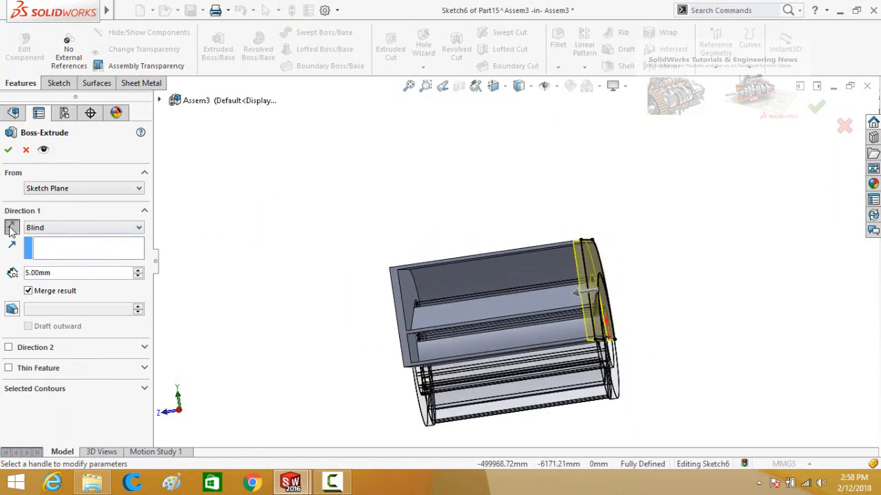
click(8, 152)
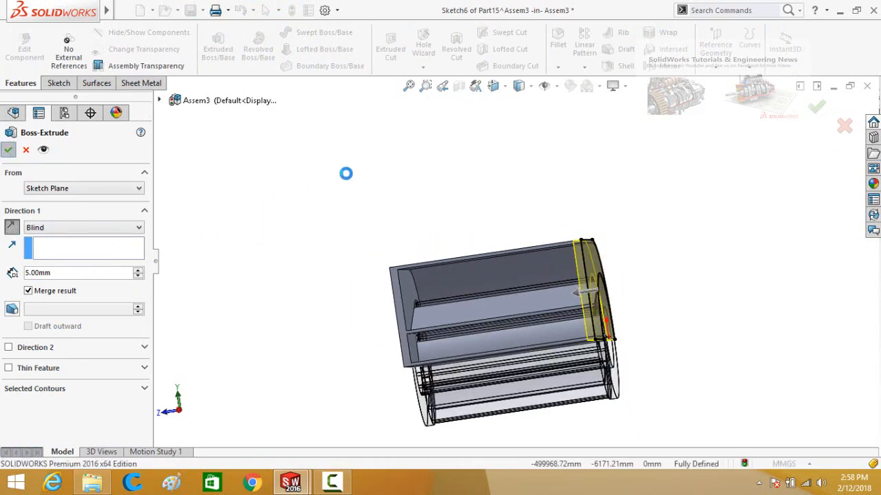
middle_drag(500, 191, 482, 196)
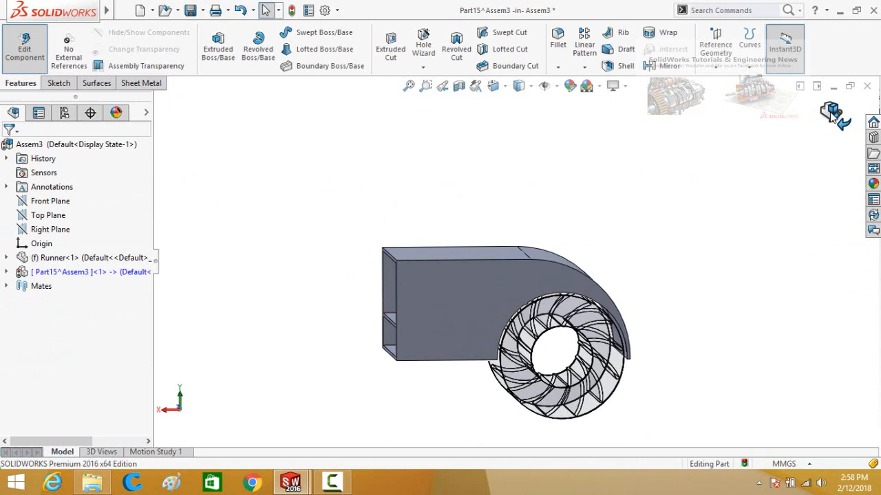
Finish editing the casing part in place and return to the full assembly
click(831, 115)
middle_drag(729, 269, 656, 337)
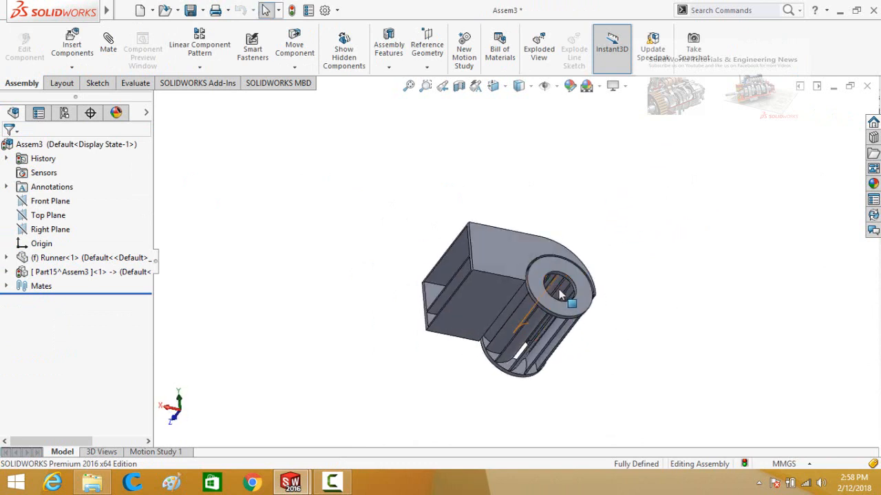
scroll(595, 377, up, 2)
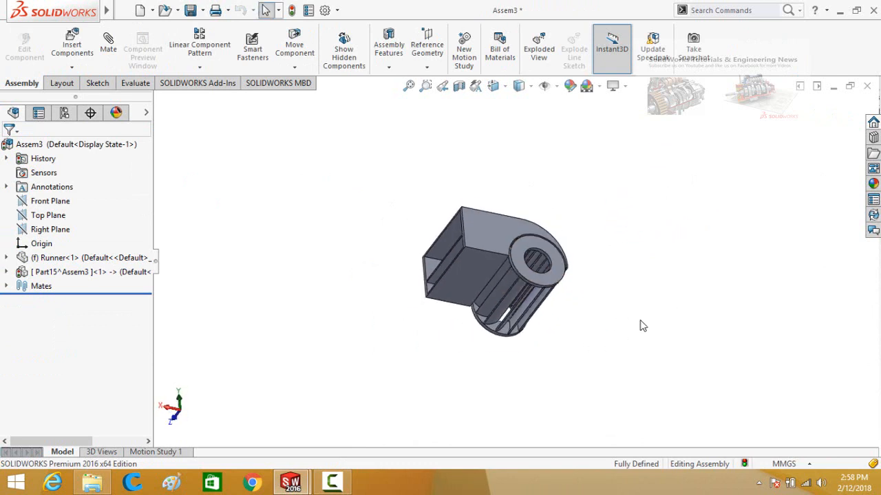
middle_drag(415, 347, 415, 390)
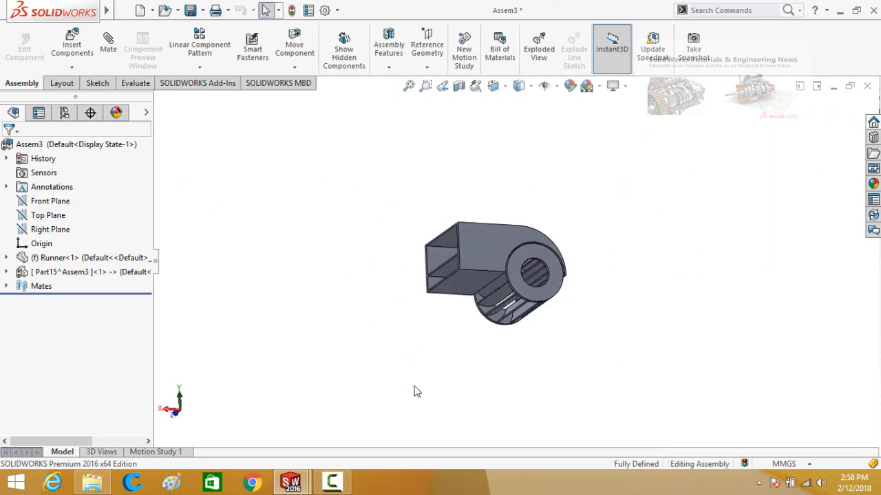
Create a new part document and start a sketch on its Front Plane
key(ctrl+n)
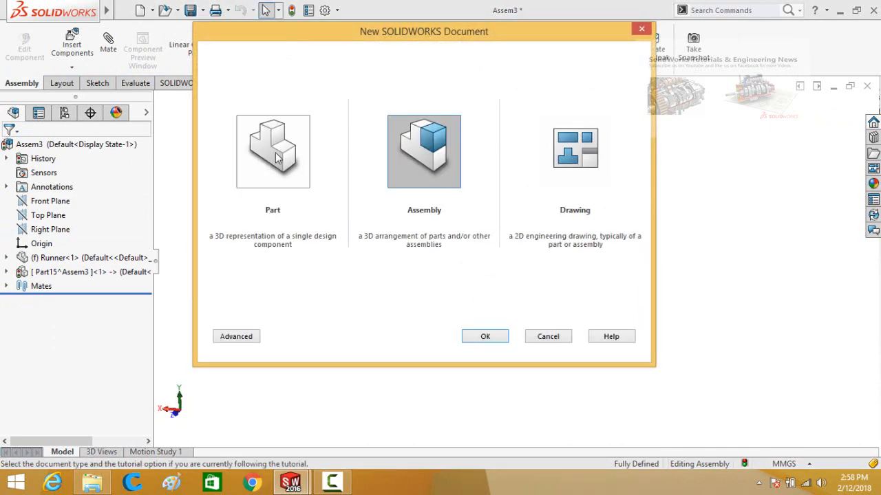
double_click(276, 158)
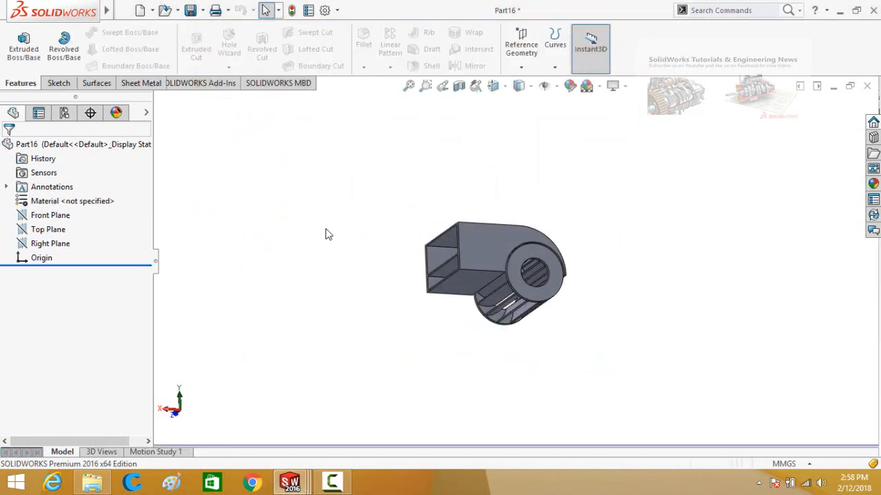
click(45, 216)
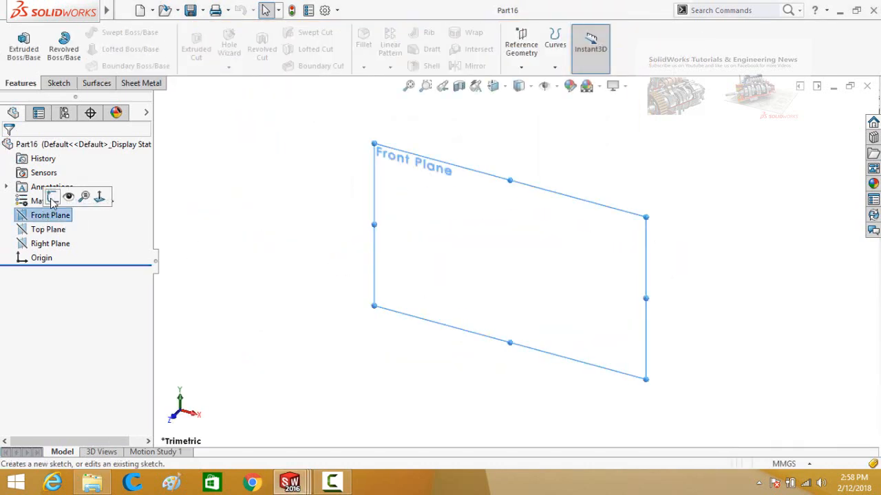
click(53, 194)
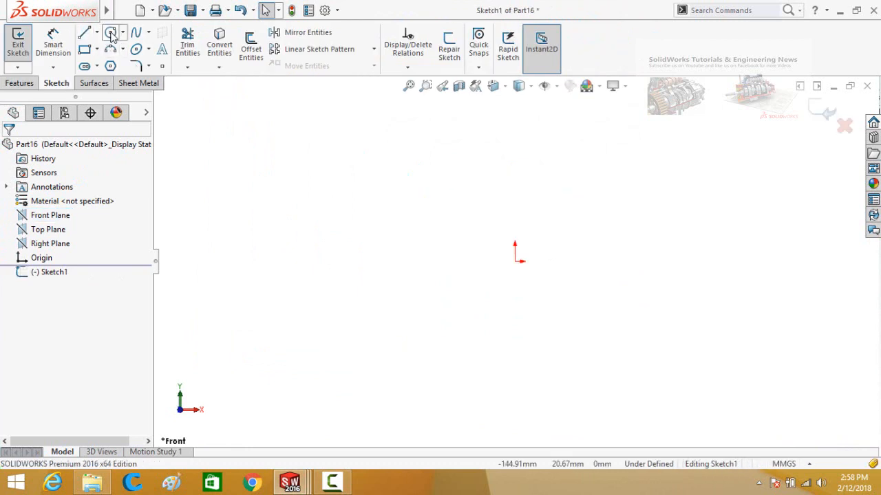
Sketch a circle centred on the origin and dimension its diameter to 15 mm
click(111, 34)
click(515, 260)
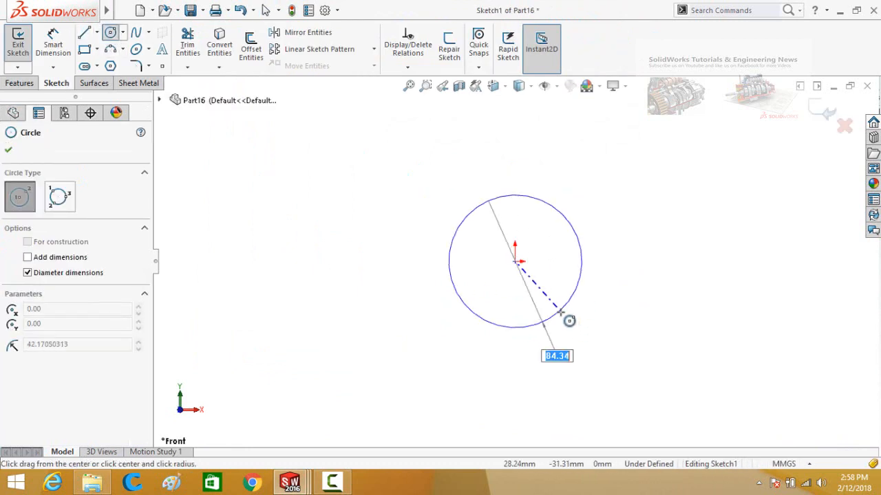
click(562, 313)
right_drag(387, 362, 406, 313)
click(481, 328)
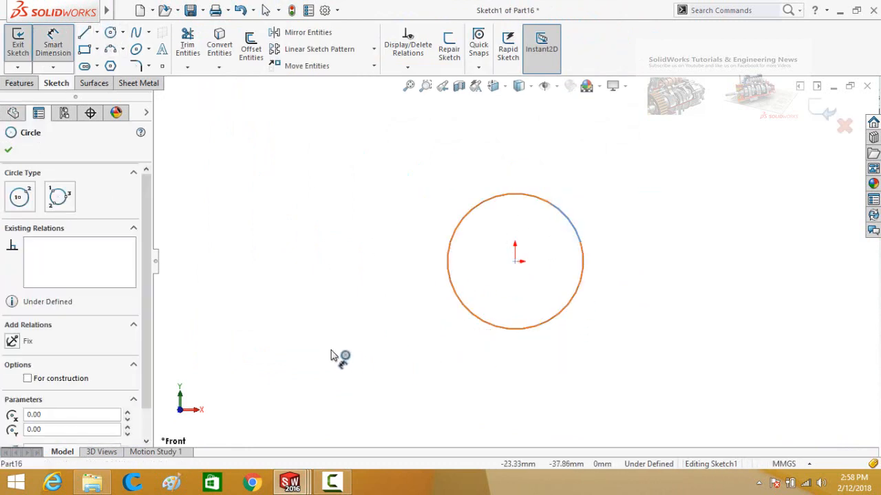
click(337, 357)
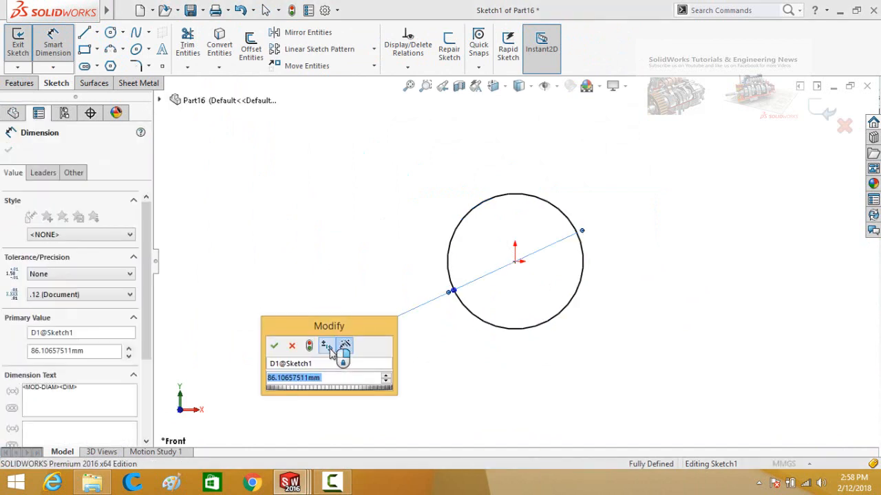
text(15)
key(Return)
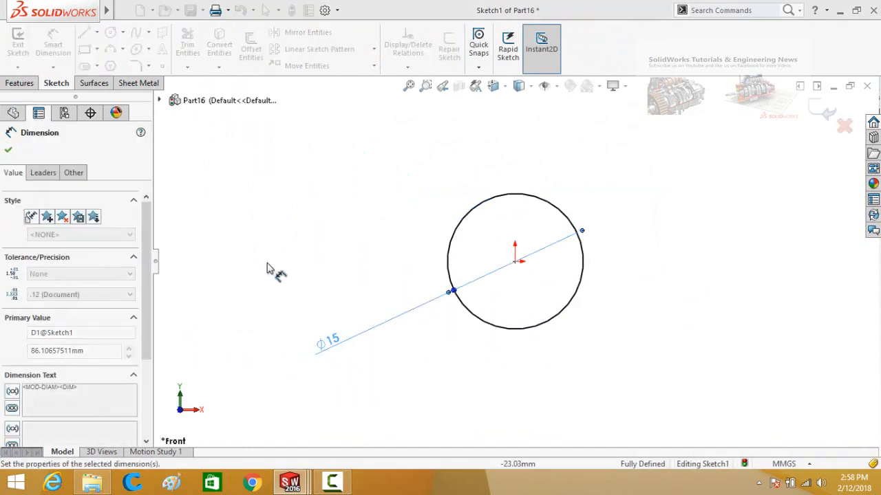
Extrude the circle as a blind boss 140 mm long
click(15, 84)
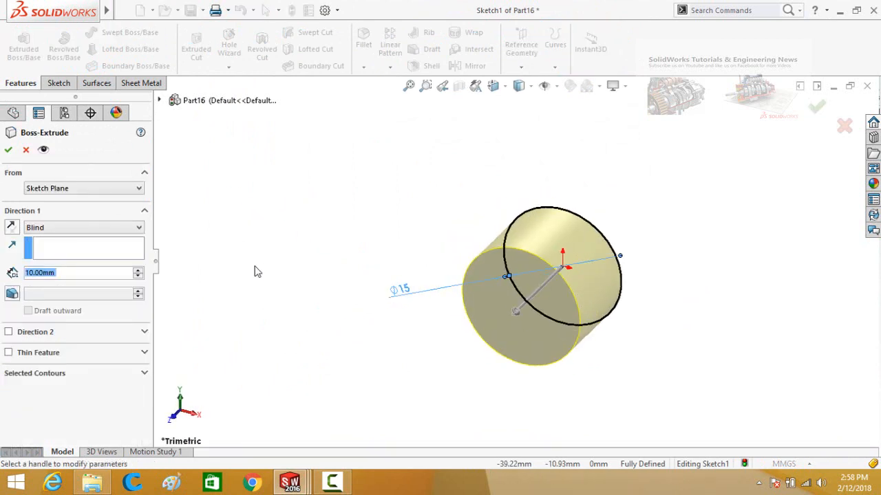
text(140)
key(Return)
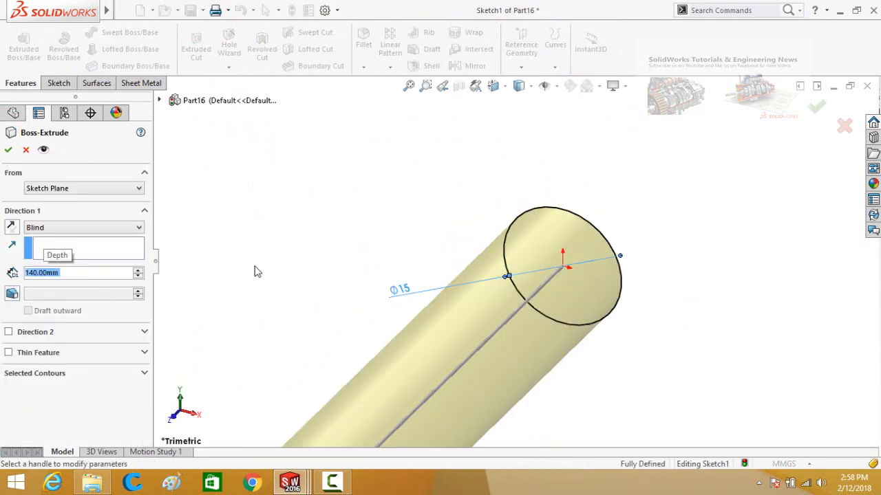
right_click(291, 268)
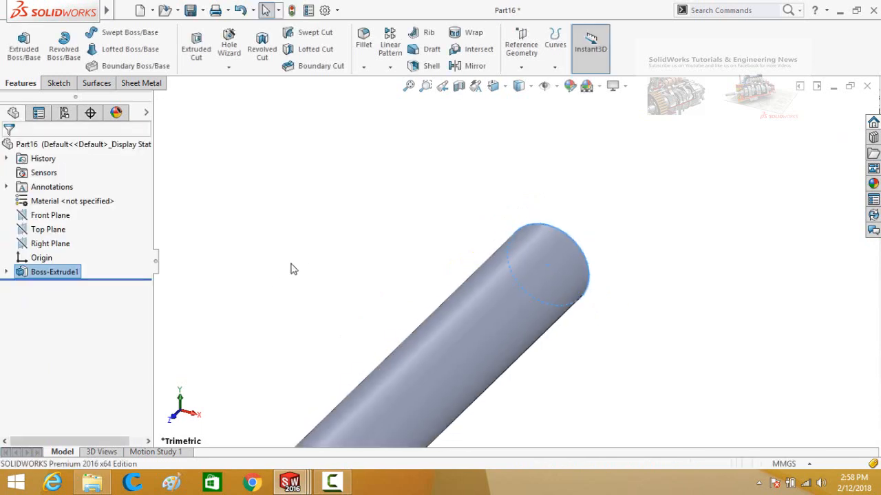
scroll(291, 268, up, 3)
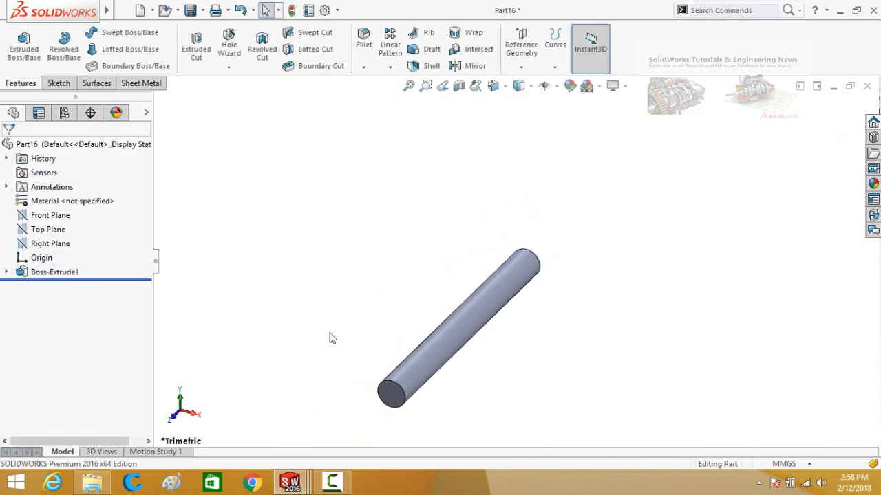
Save the cylinder part to the desktop under the file name shaft
key(ctrl+s)
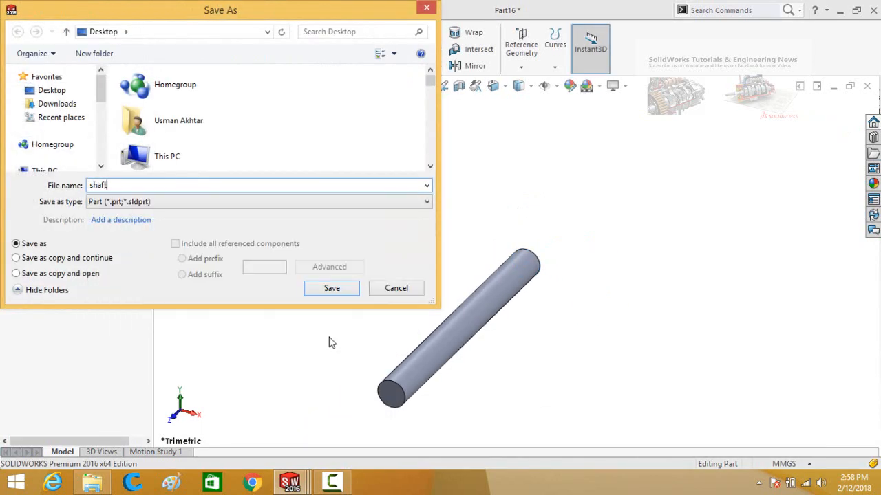
key(Return)
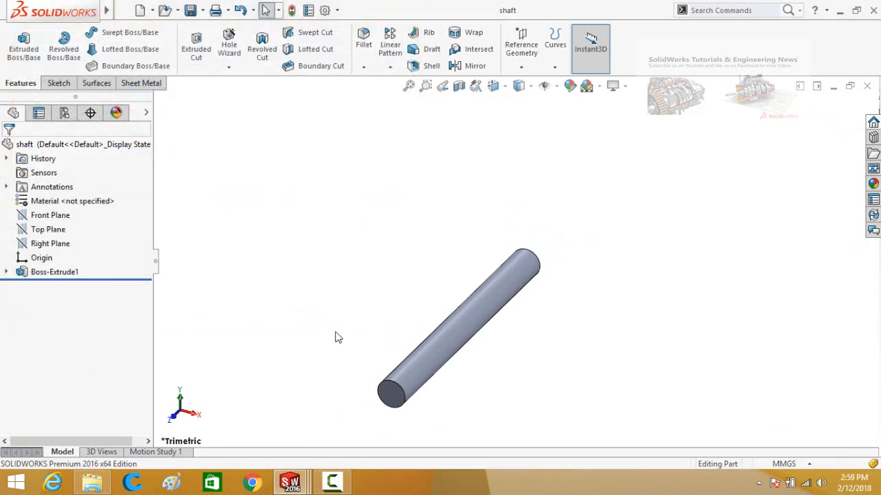
middle_drag(338, 337, 412, 238)
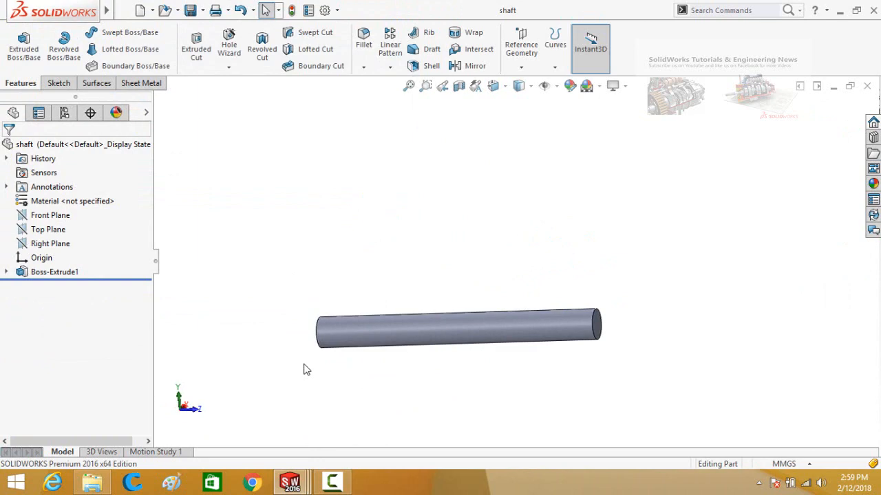
Create another new part and open a sketch on the Front Plane for the next component
key(ctrl+n)
double_click(272, 163)
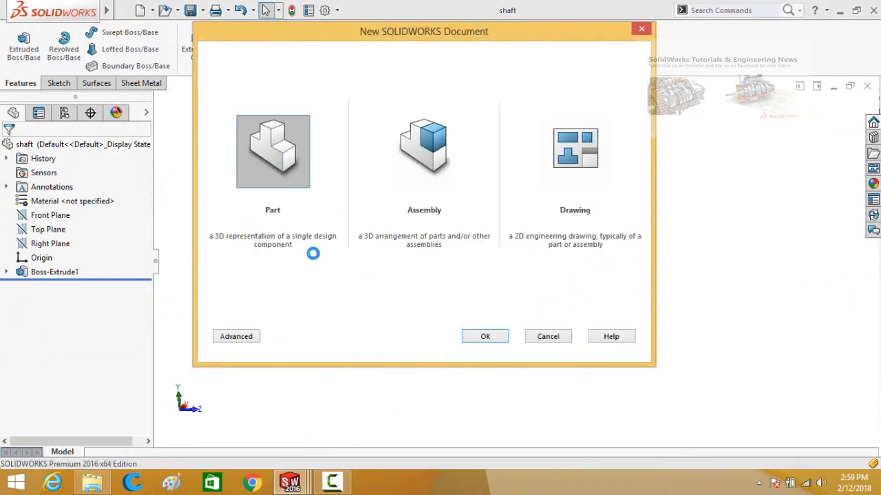
click(40, 217)
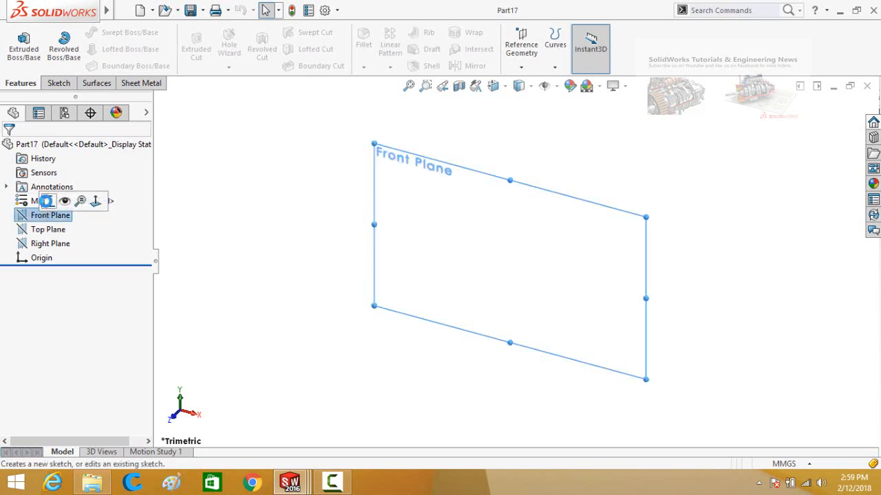
click(46, 201)
Draw a horizontal centerline about 149 mm long from the origin in the negative X direction
click(97, 32)
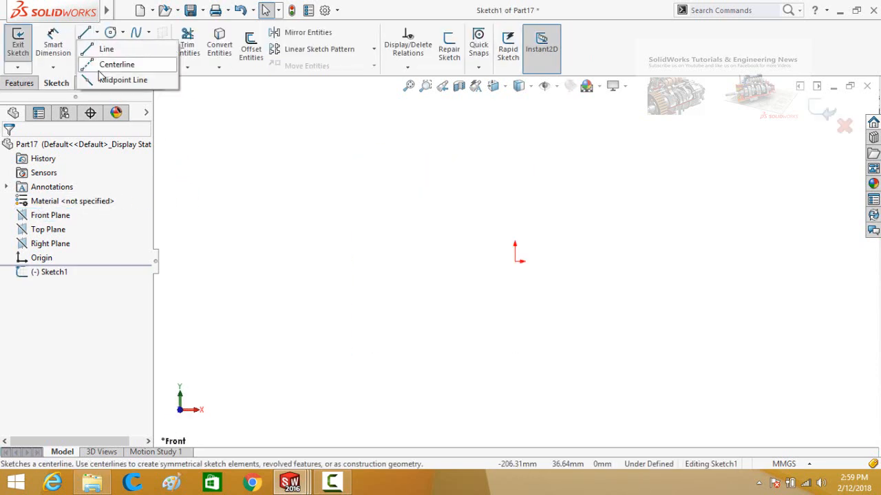
click(111, 63)
click(515, 262)
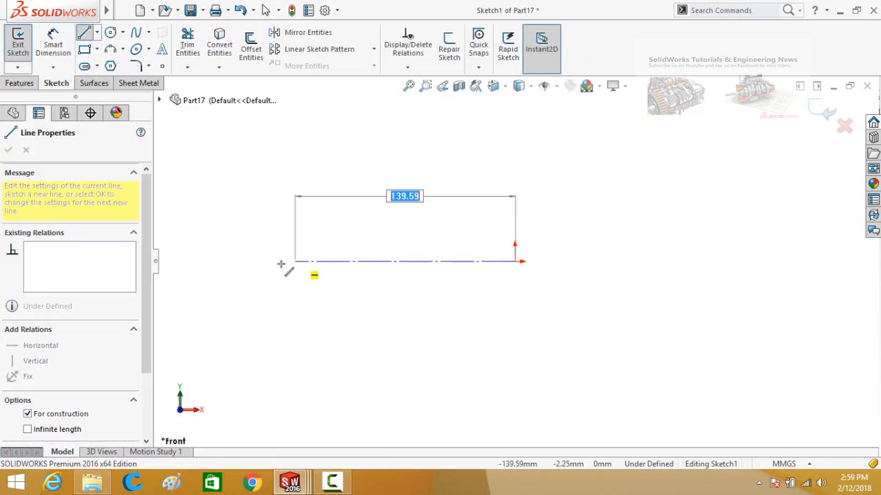
click(280, 261)
key(Escape)
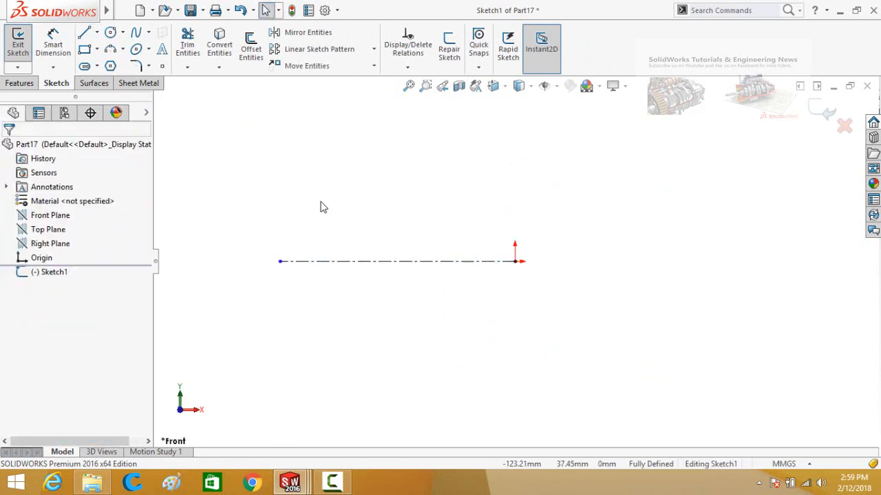
Draw a closed stepped hub-and-flange half profile above the centerline, about 53 mm wide and reaching about 134 mm above it
key(l)
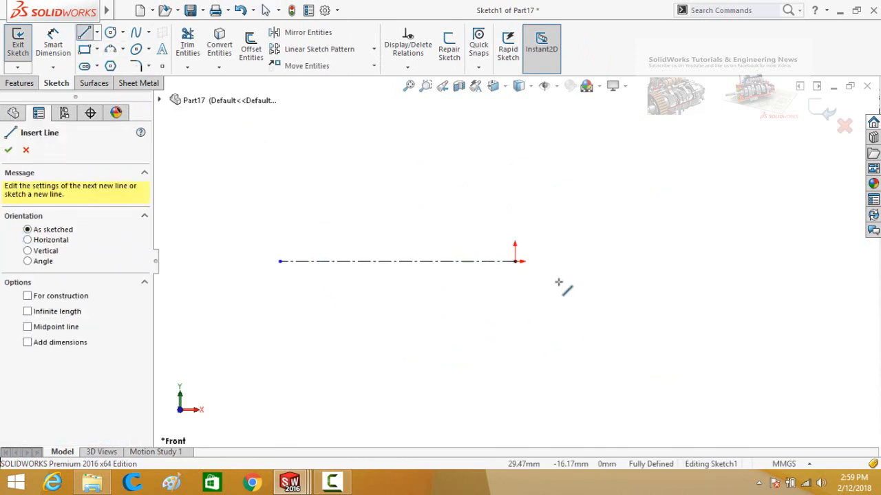
click(515, 227)
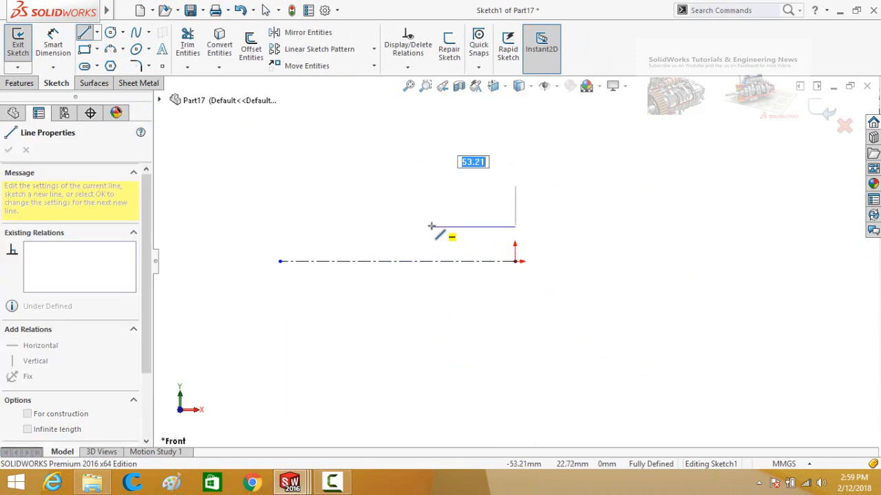
click(432, 227)
click(433, 173)
click(474, 173)
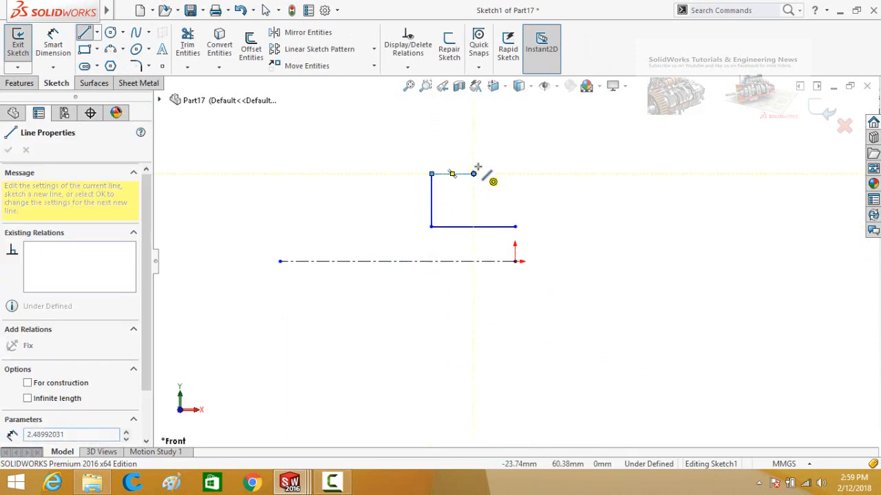
scroll(487, 155, up, 2)
click(486, 116)
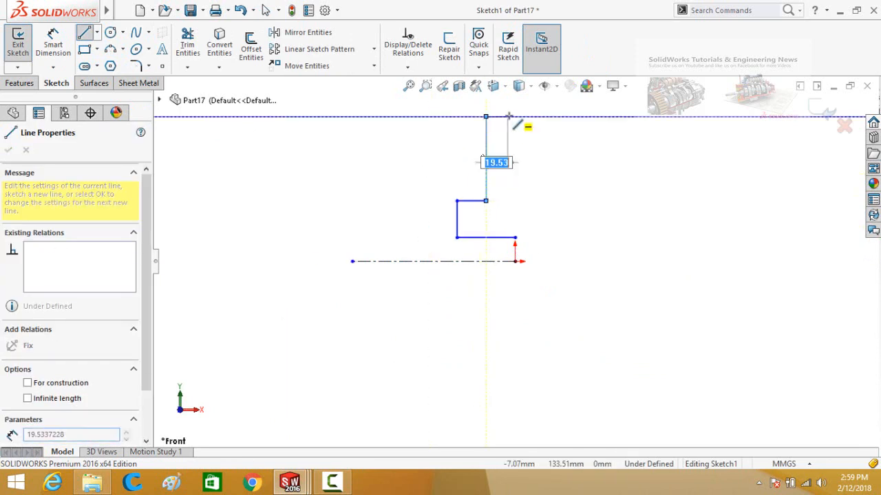
click(510, 116)
click(509, 144)
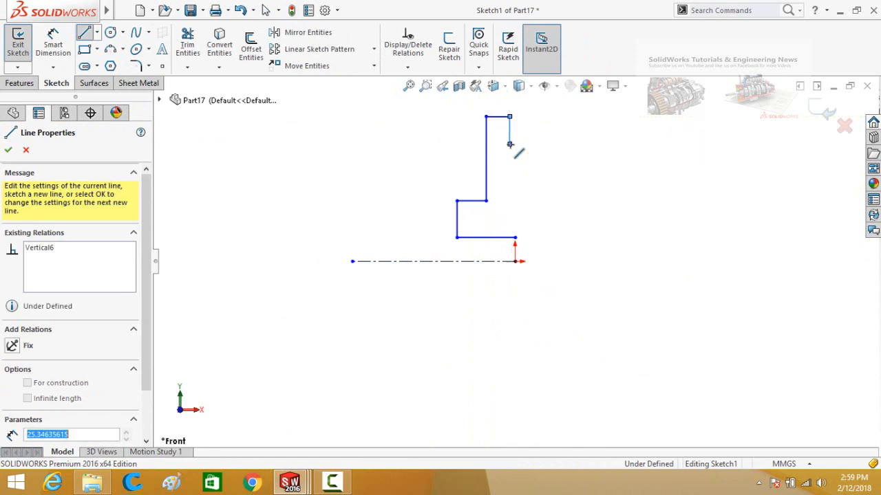
click(514, 144)
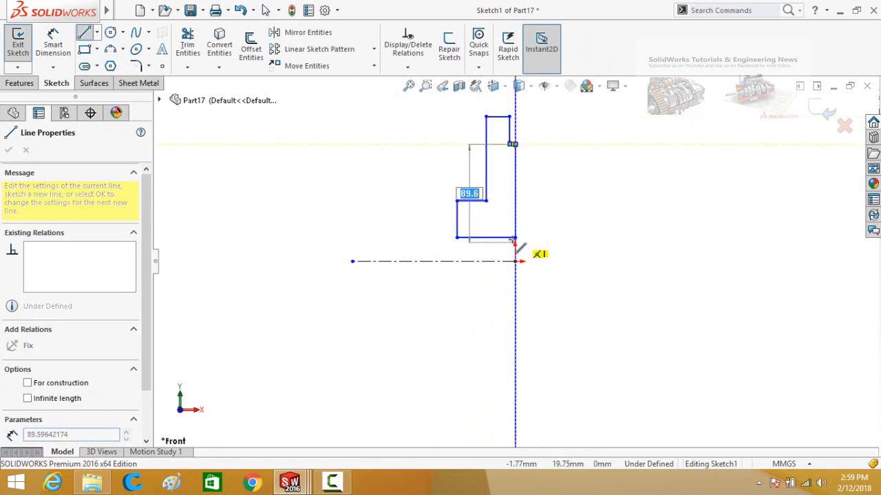
click(515, 237)
key(Escape)
Dimension the profile's bore edge about the centerline as a 15 mm diameter
right_drag(550, 301, 552, 199)
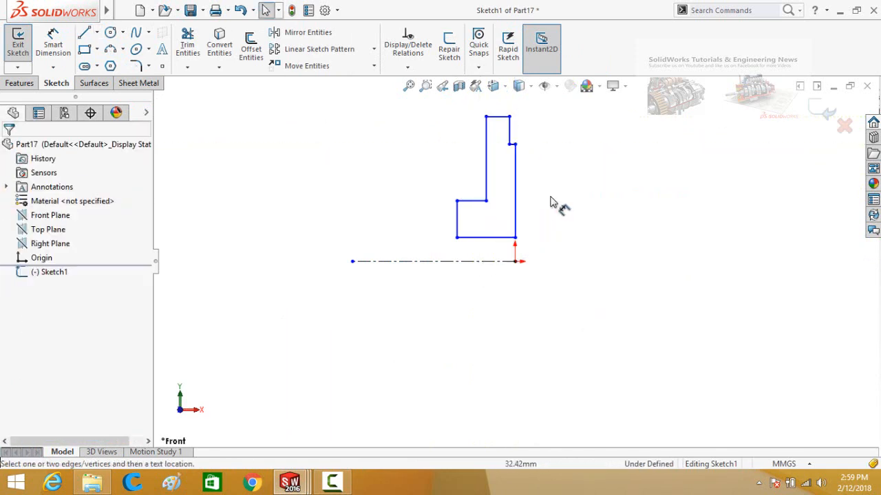
click(471, 238)
click(468, 261)
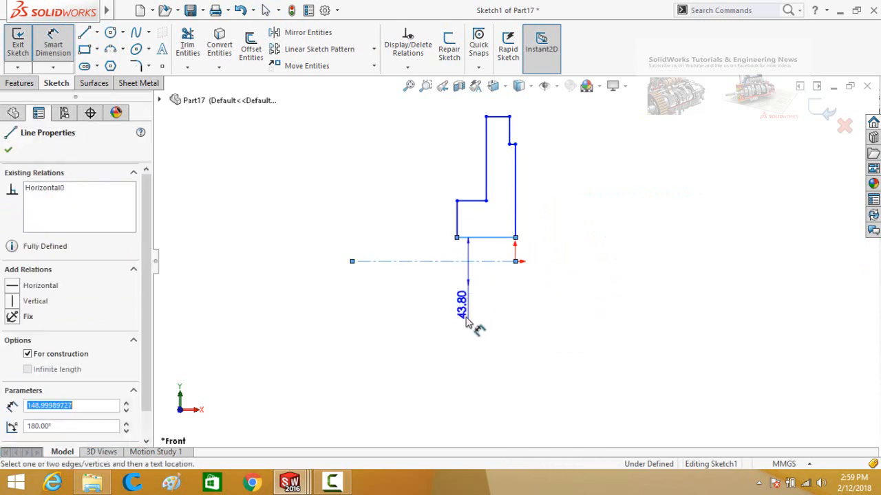
click(451, 331)
text(15)
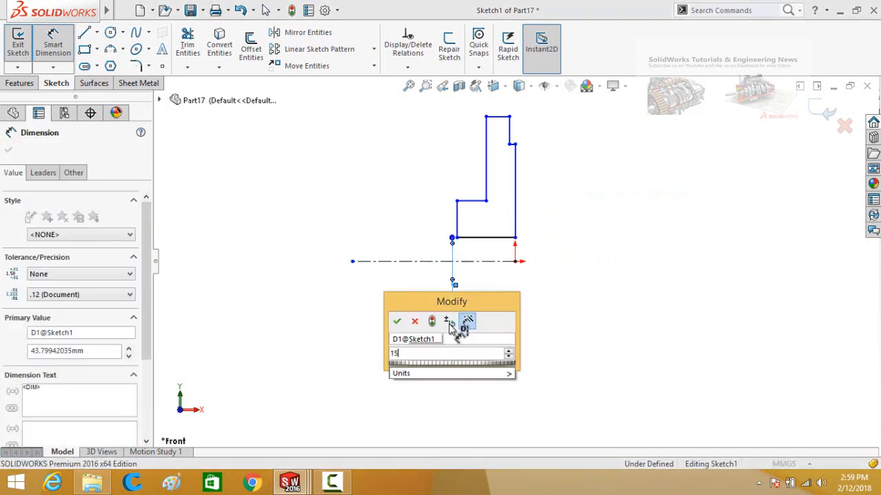
key(Return)
Dimension the short horizontal step edge on the flange's outer face about the centerline as a 40 mm diameter
scroll(541, 202, down, 5)
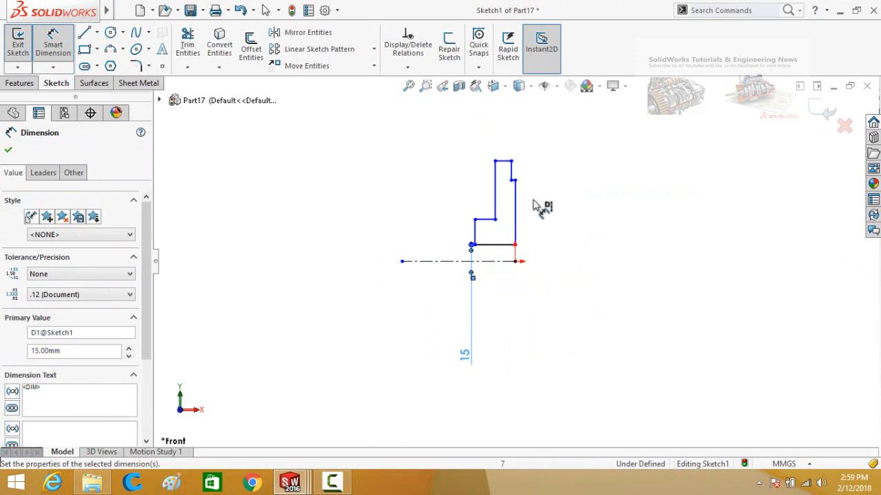
click(470, 176)
click(462, 423)
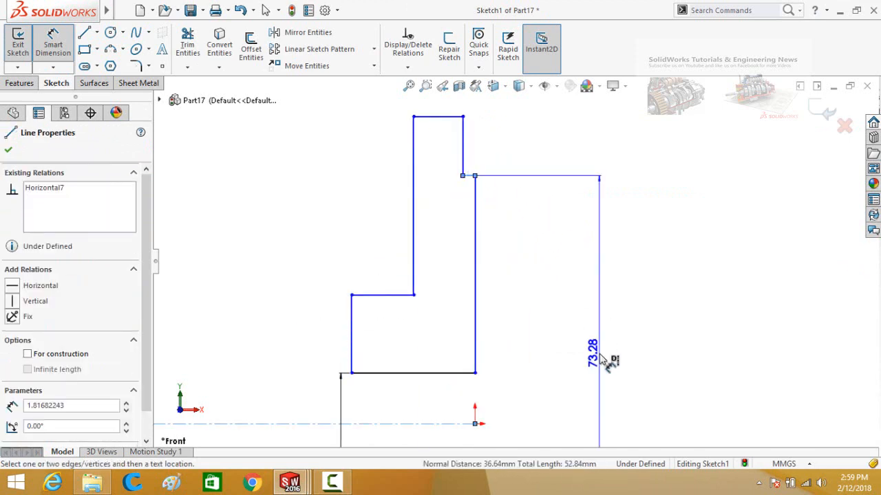
scroll(600, 352, up, 4)
click(607, 350)
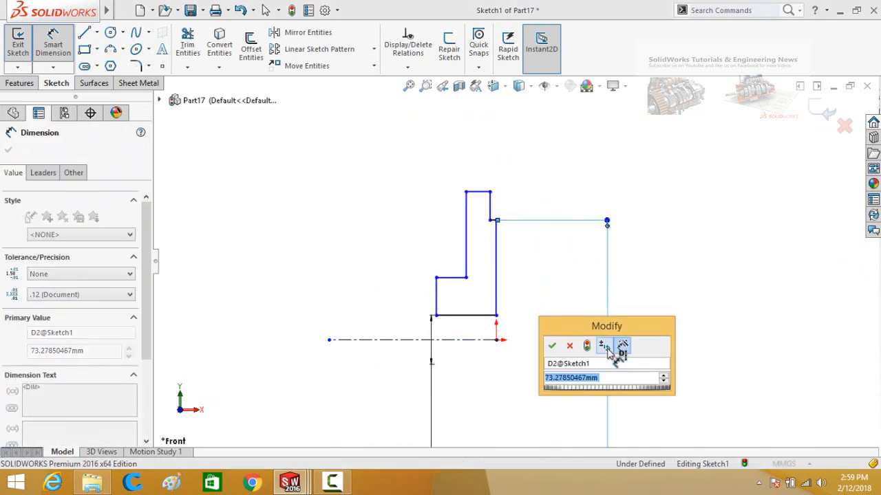
text(40)
key(Return)
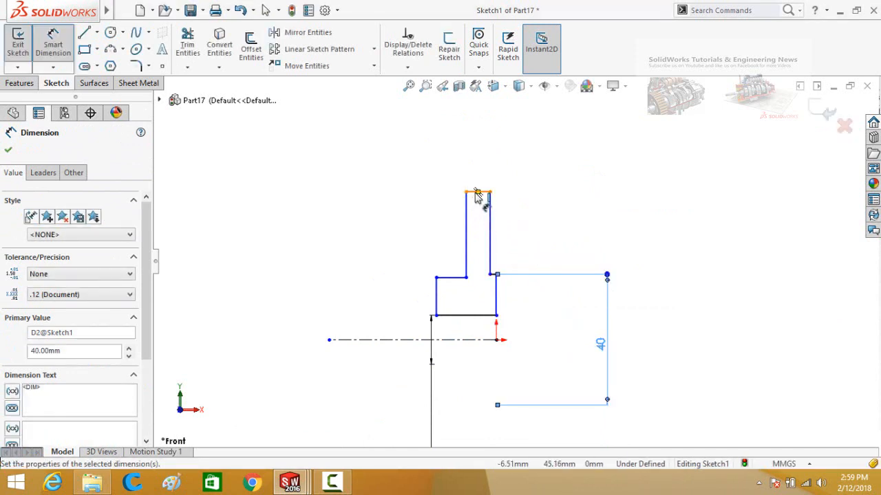
Set the hub's wall thickness to 5 mm by dimensioning its vertical end edge
click(443, 282)
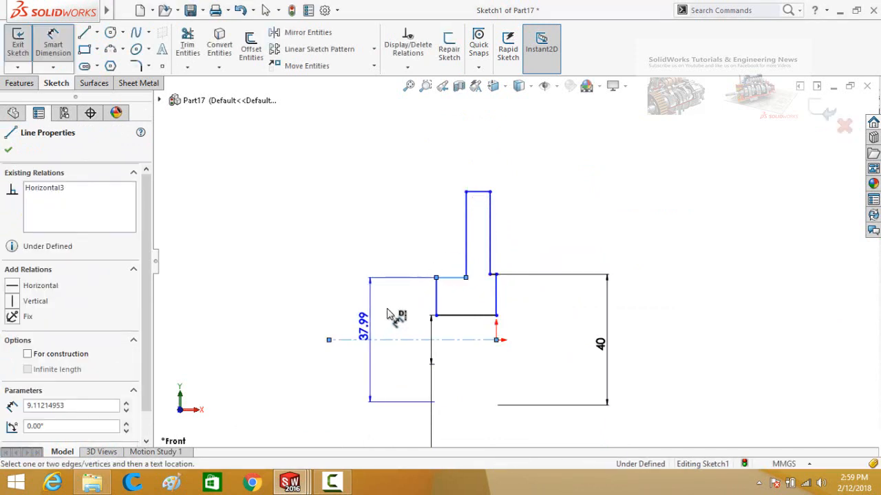
key(Escape)
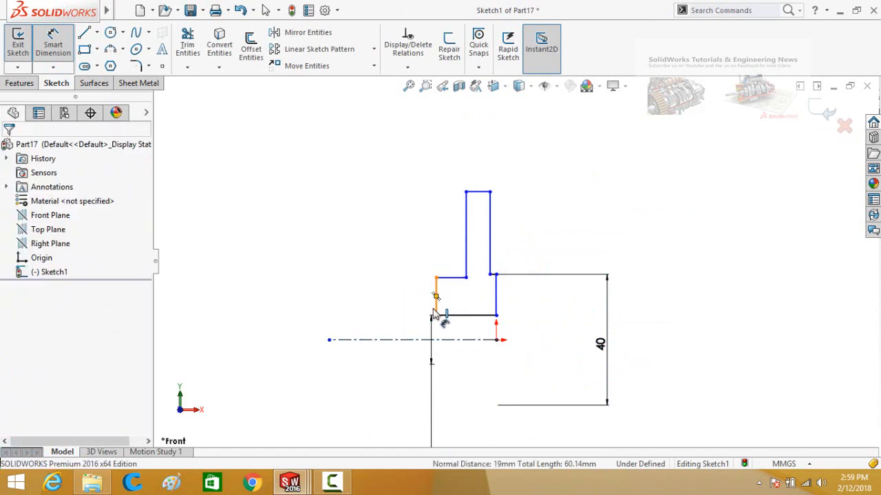
click(437, 303)
click(328, 240)
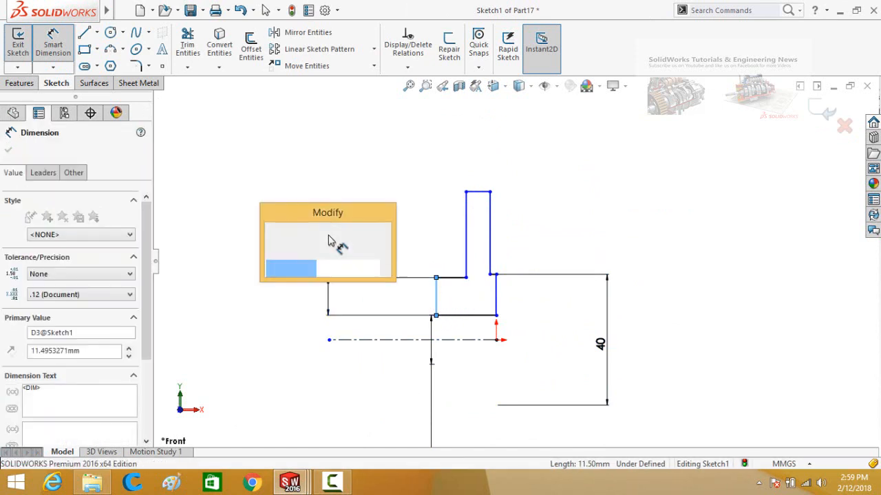
key(Return)
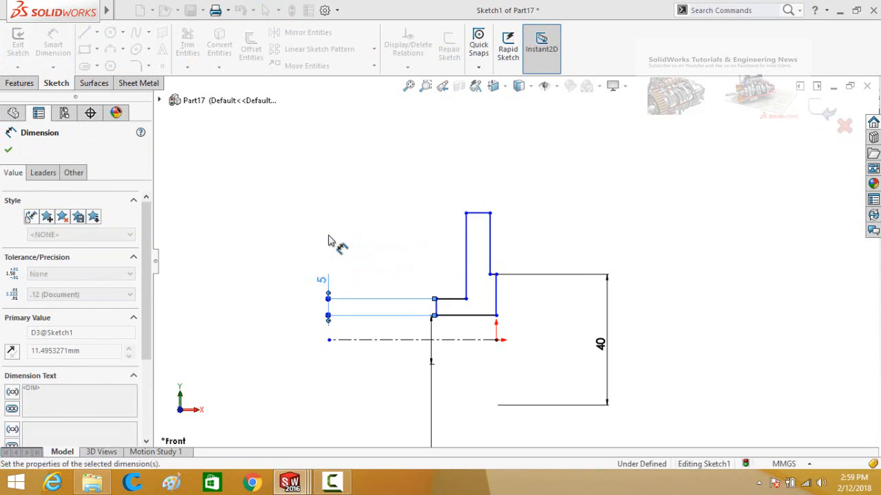
Set the flange's rim step to 5 mm high and 2 mm wide
click(489, 261)
click(561, 185)
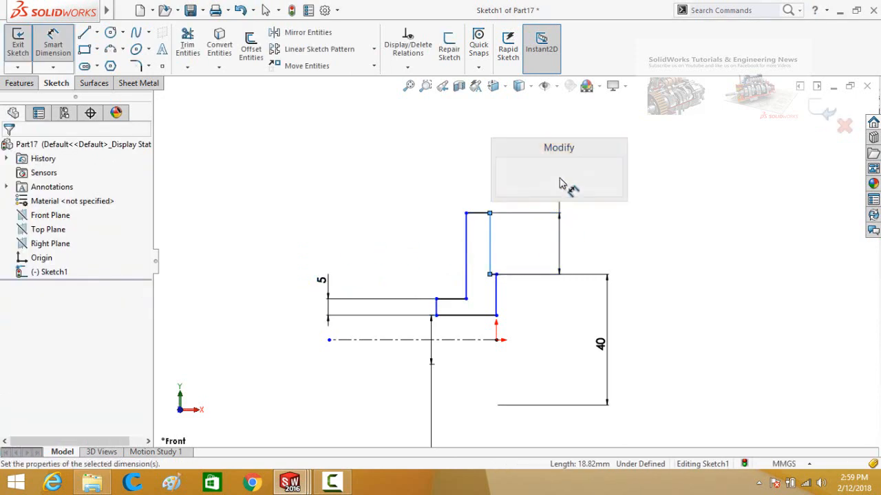
click(505, 176)
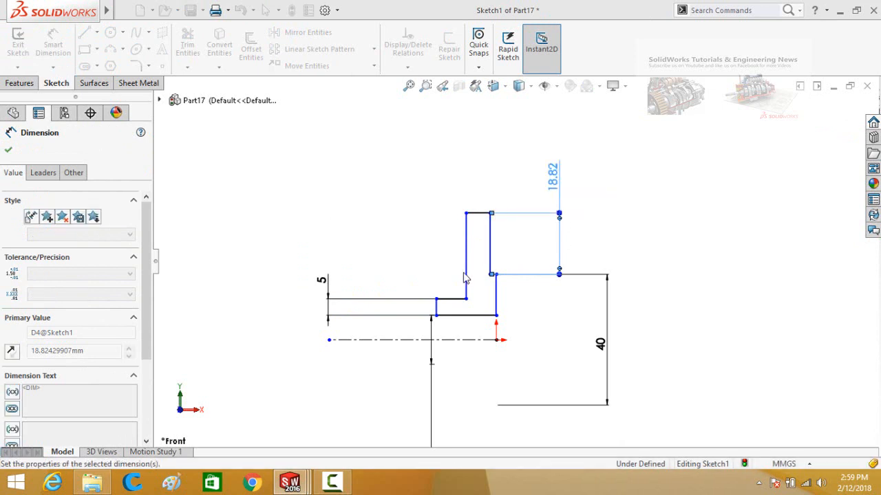
scroll(519, 296, down, 3)
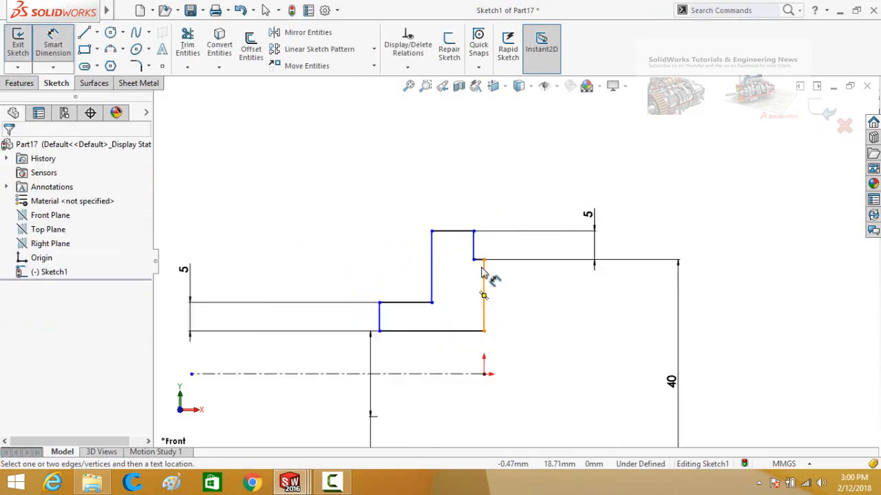
click(481, 261)
click(528, 170)
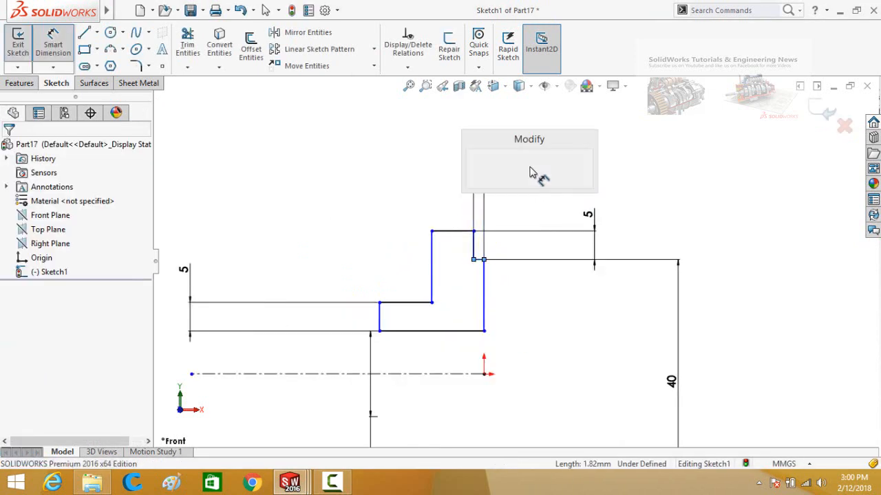
text(2)
key(Return)
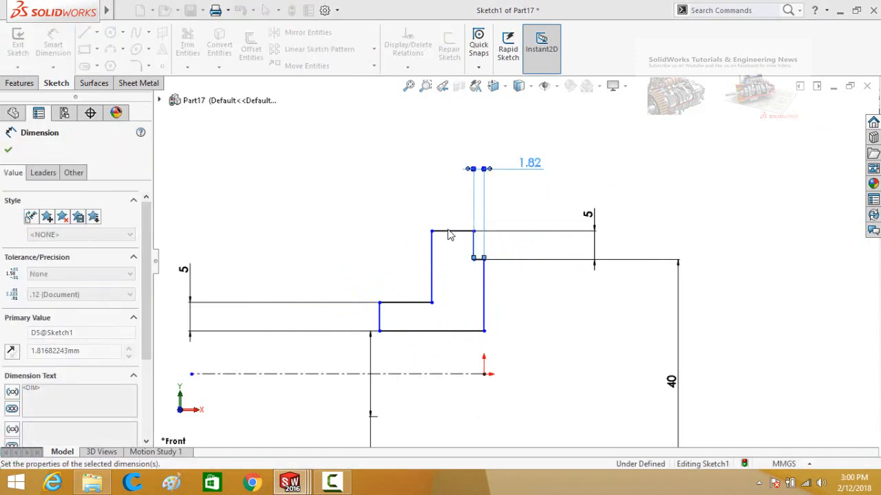
Set the flange rim's outer edge to 5 mm wide and the hub's outer edge to 8 mm long
click(449, 231)
click(379, 199)
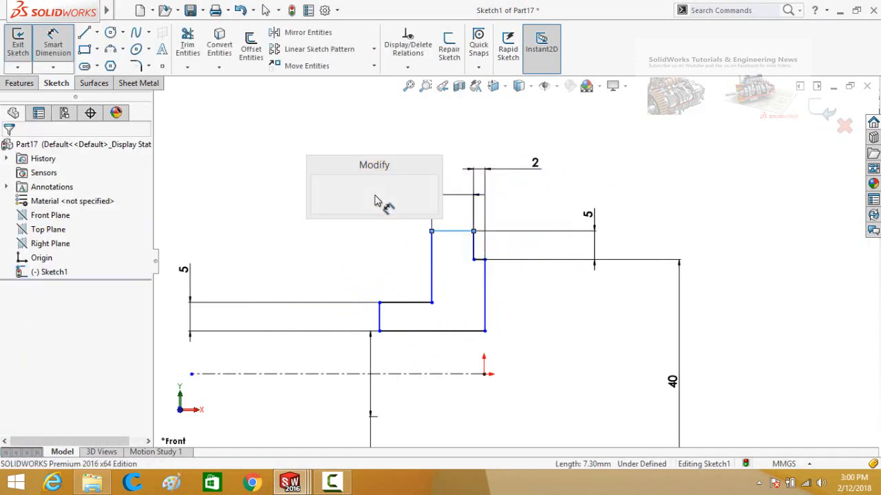
text(5)
click(319, 193)
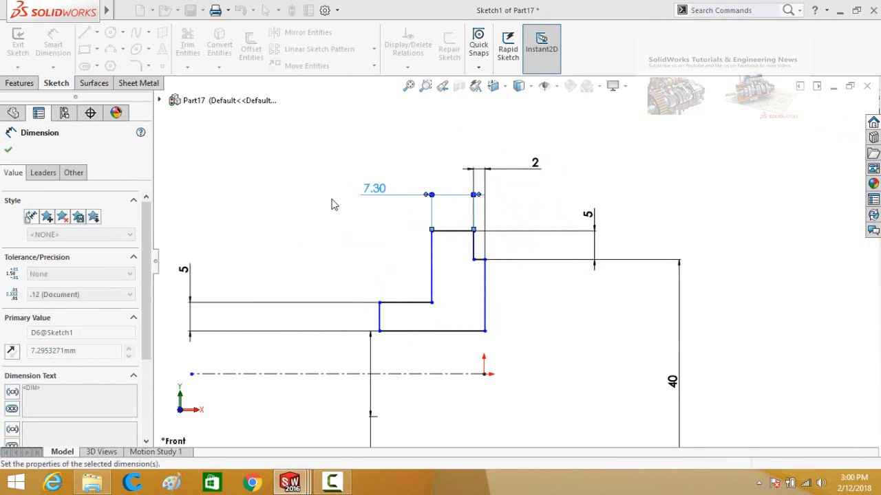
click(411, 303)
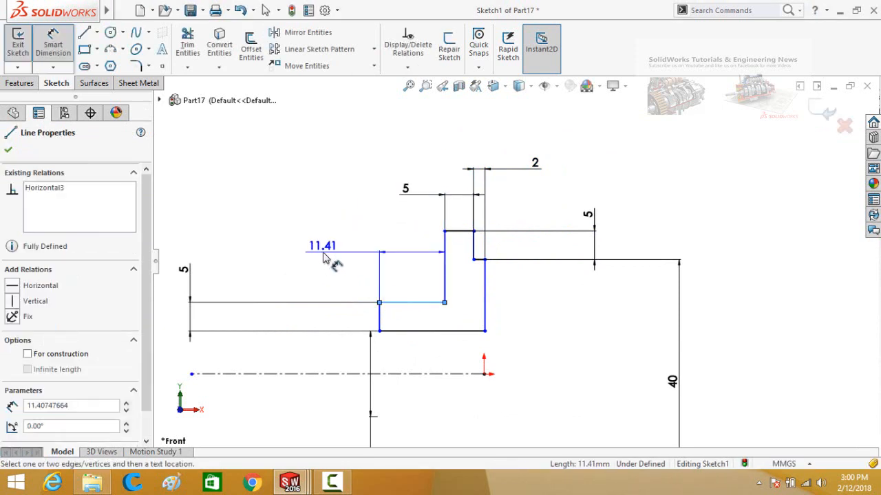
click(326, 259)
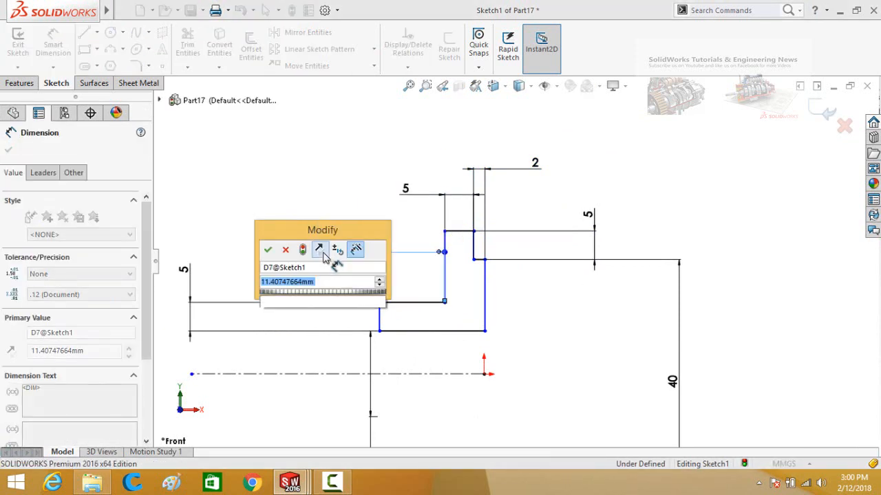
text(8)
click(267, 252)
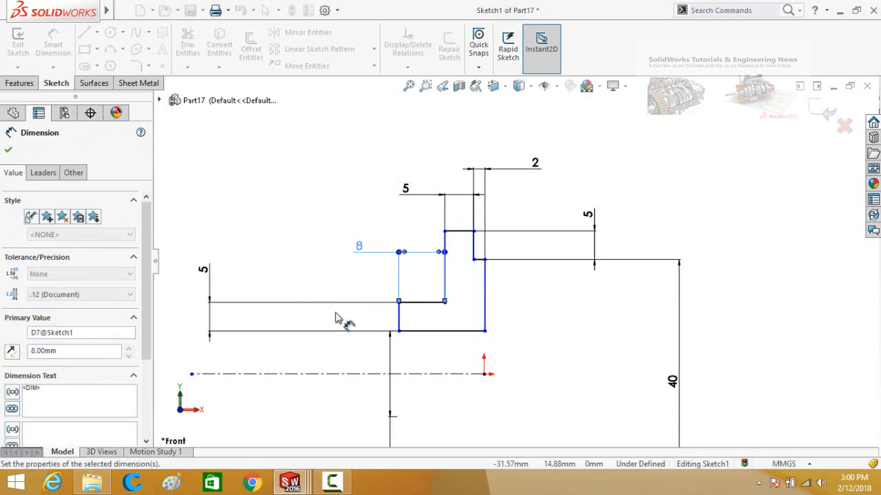
click(505, 371)
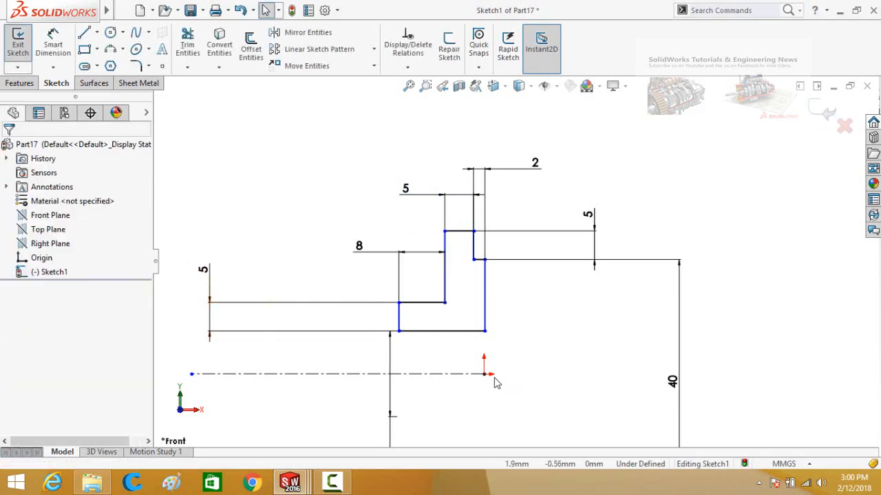
Add a vertical relation between the origin and the profile's nearest lower corner
click(484, 375)
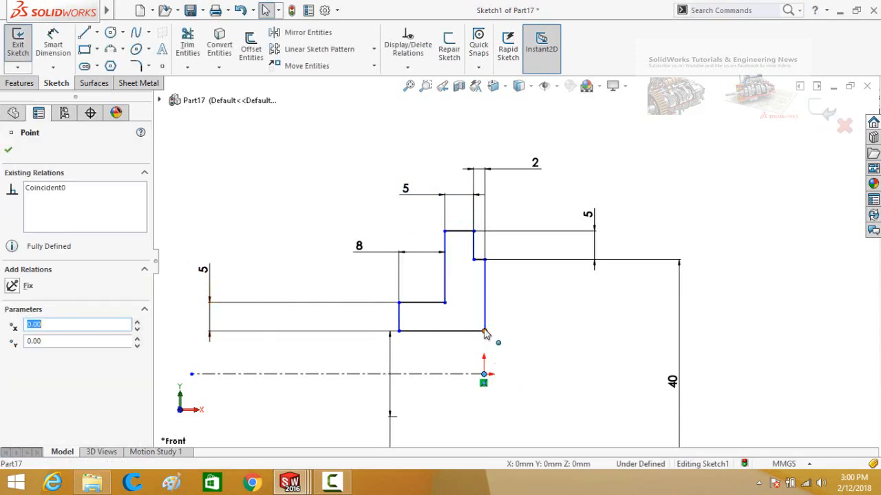
ctrl+click(484, 332)
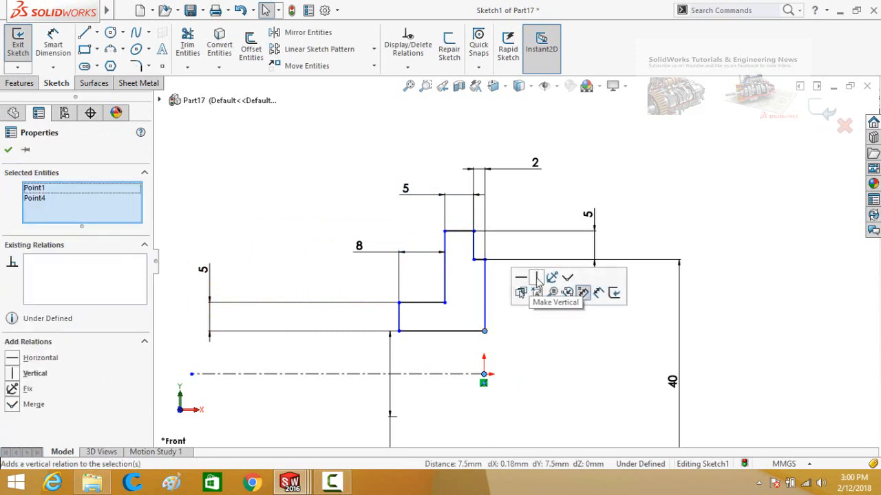
click(532, 383)
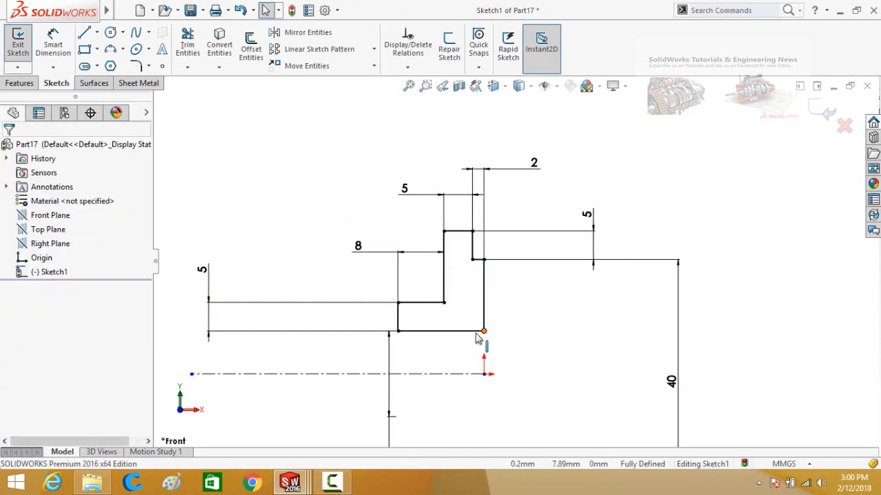
Revolve the profile 360° around the centerline into a solid stepped disc
scroll(538, 341, up, 1)
scroll(537, 340, up, 1)
click(19, 83)
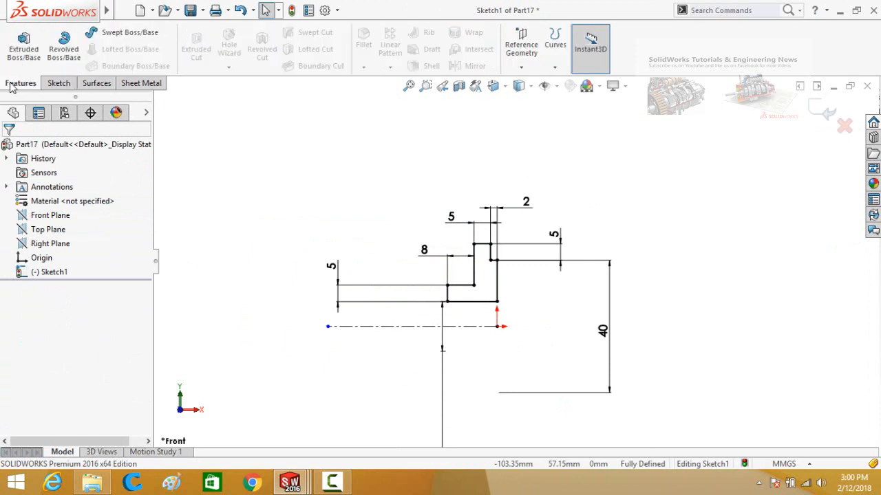
click(67, 49)
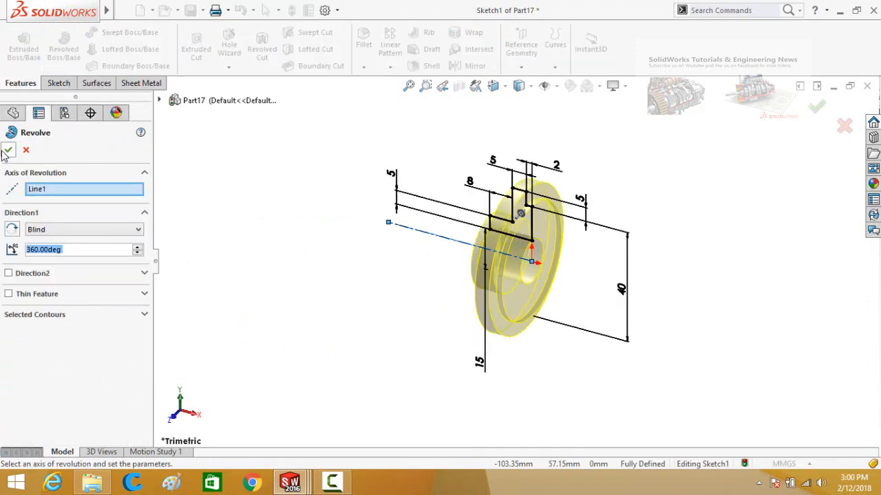
click(7, 151)
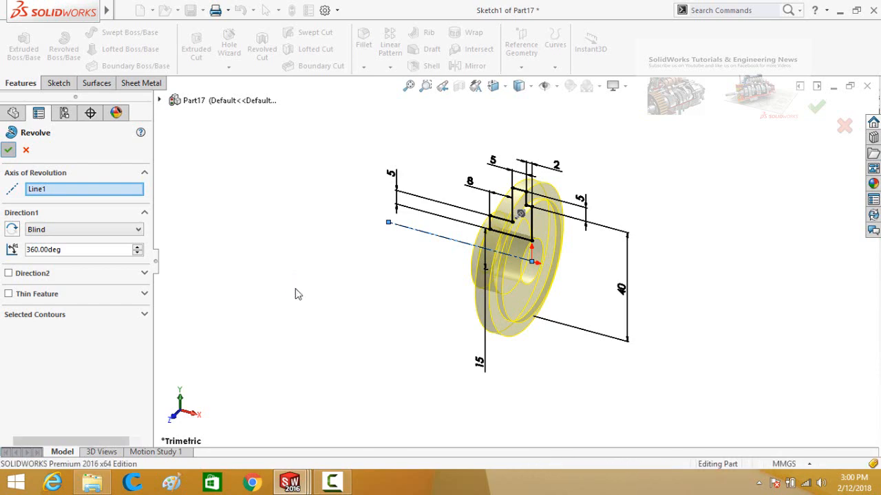
Save the revolved part to the desktop under the file name Runner Disc
middle_drag(299, 299, 376, 350)
key(ctrl+s)
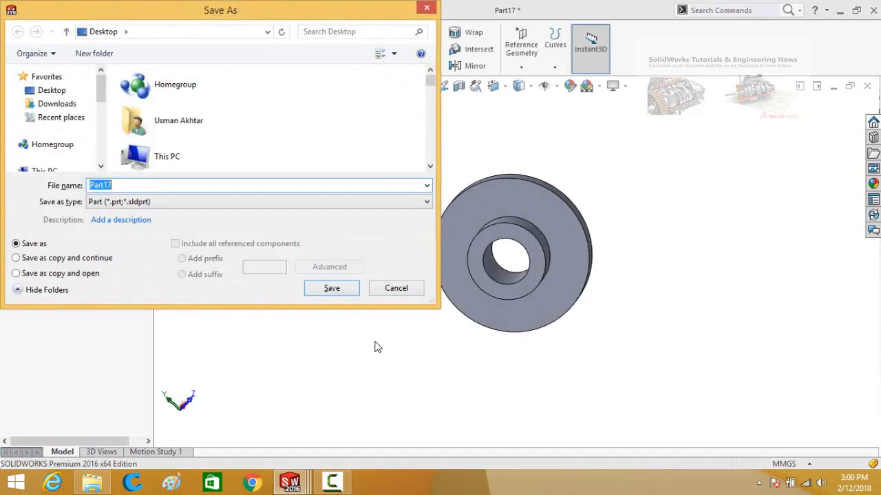
text(Runner Disc)
key(Return)
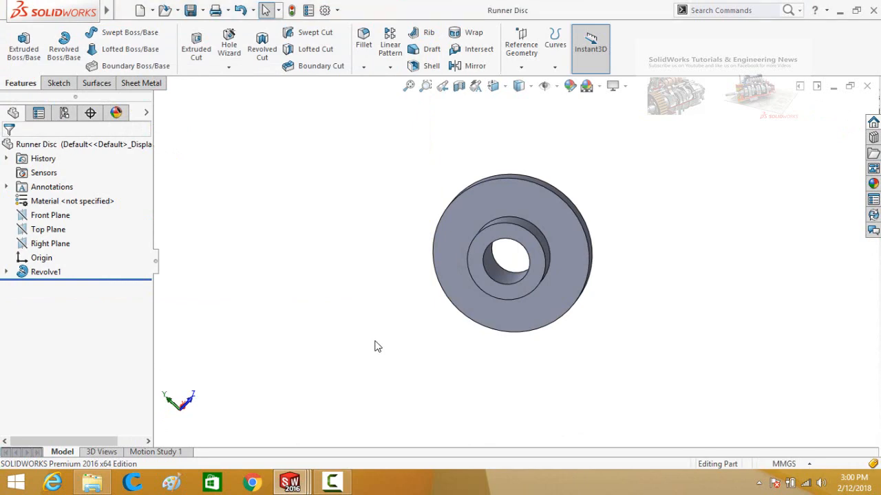
middle_drag(362, 335, 381, 369)
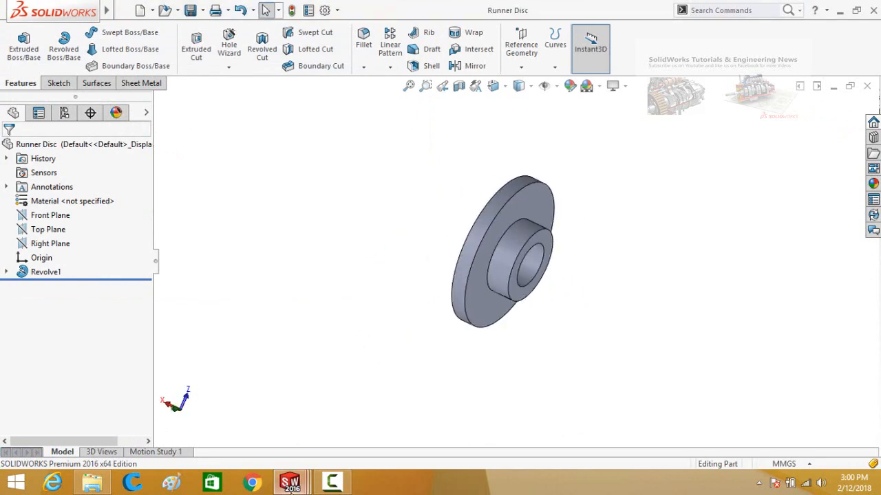
Switch to the Assem3 assembly and insert the shaft part in the empty space beside the casing
mouse_move(289, 483)
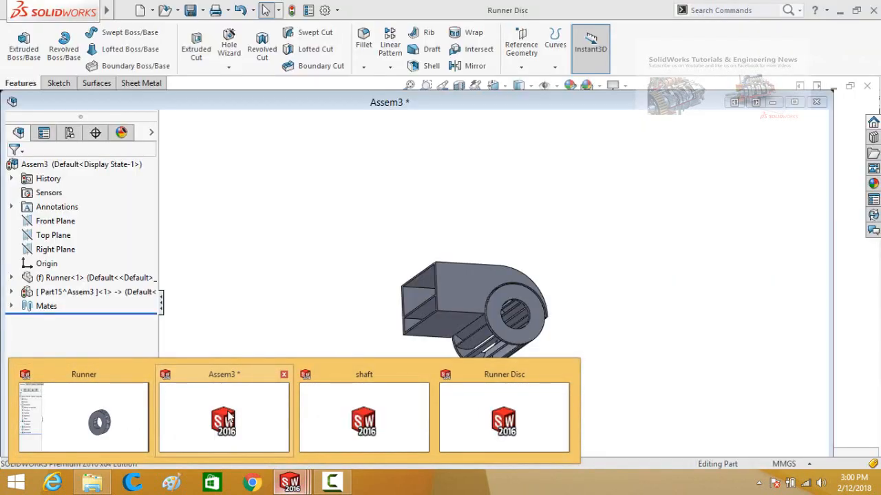
key(ctrl+Tab)
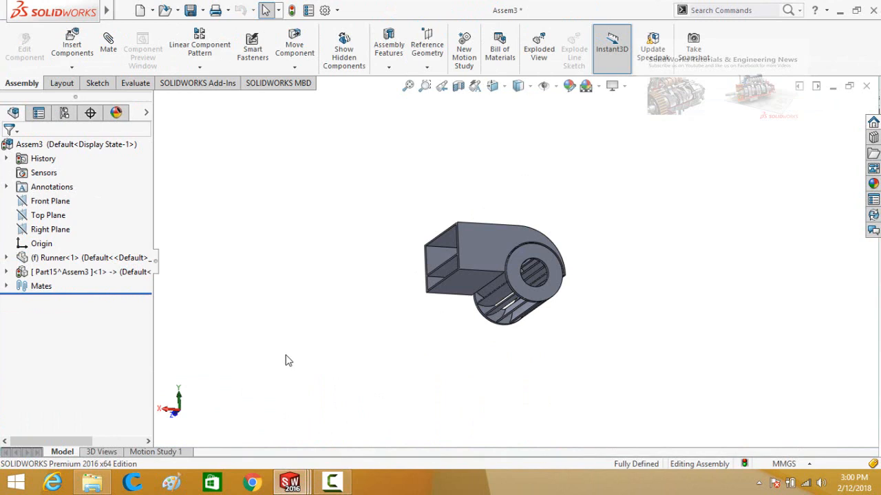
click(73, 48)
click(32, 318)
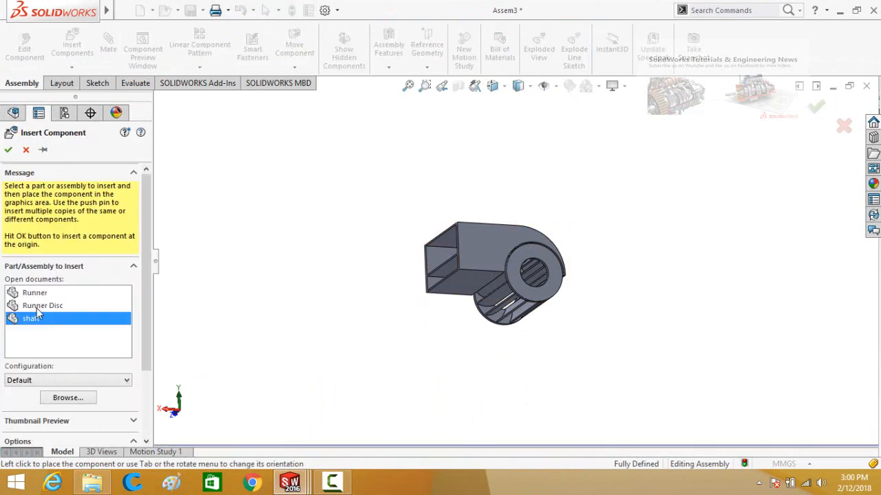
click(333, 295)
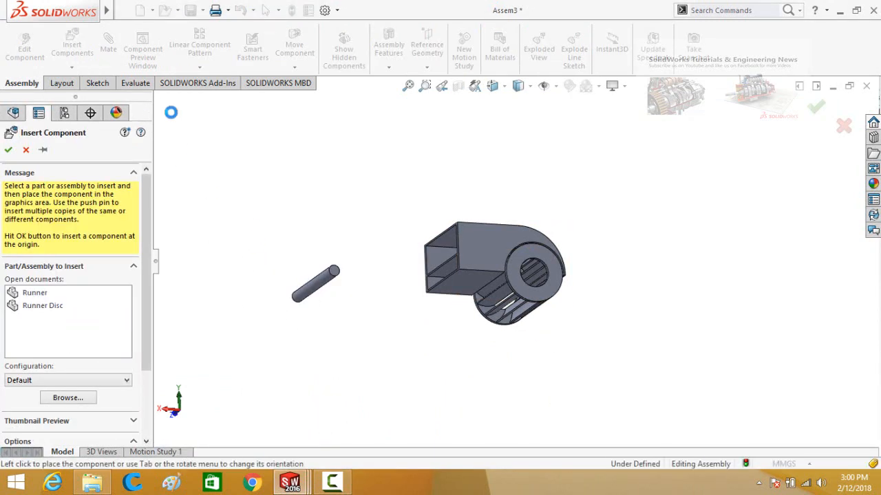
Insert the Runner Disc part into the assembly in the empty space between the shaft and the casing
click(72, 46)
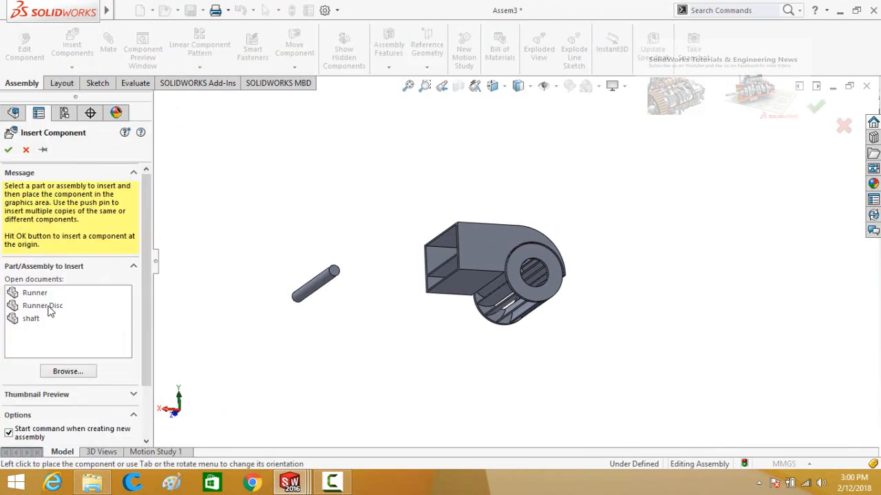
click(49, 306)
click(377, 287)
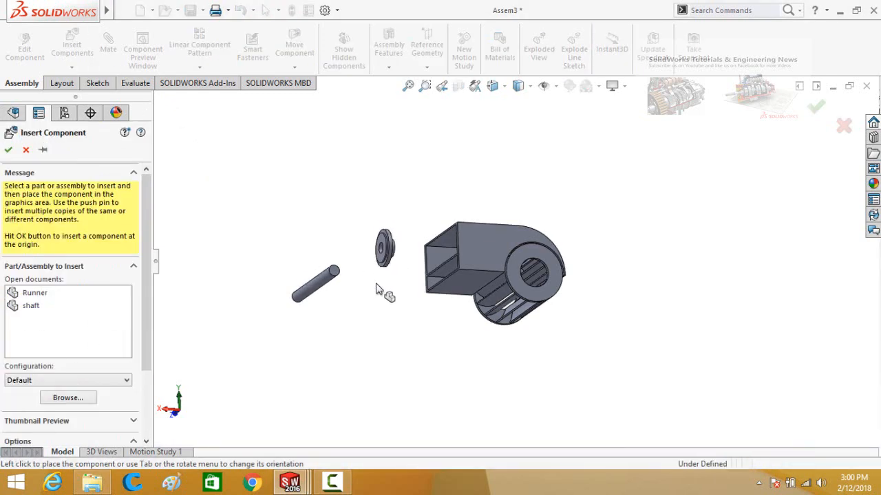
Mate the runner disc's bore concentric with the shaft's cylindrical face, with rotation locked
scroll(358, 262, down, 5)
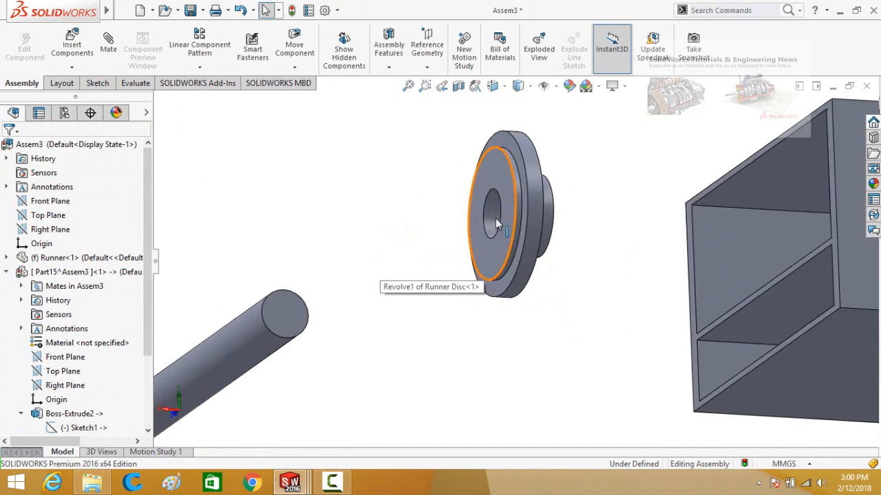
click(491, 221)
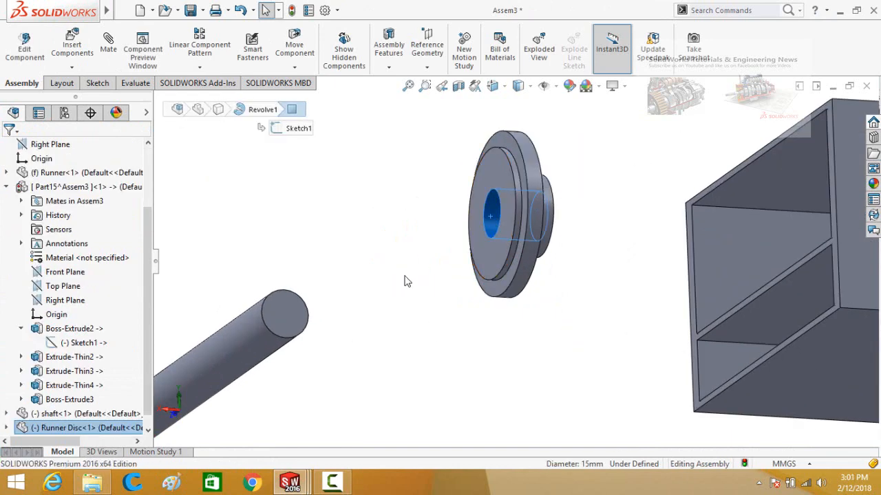
scroll(377, 332, up, 1)
click(303, 338)
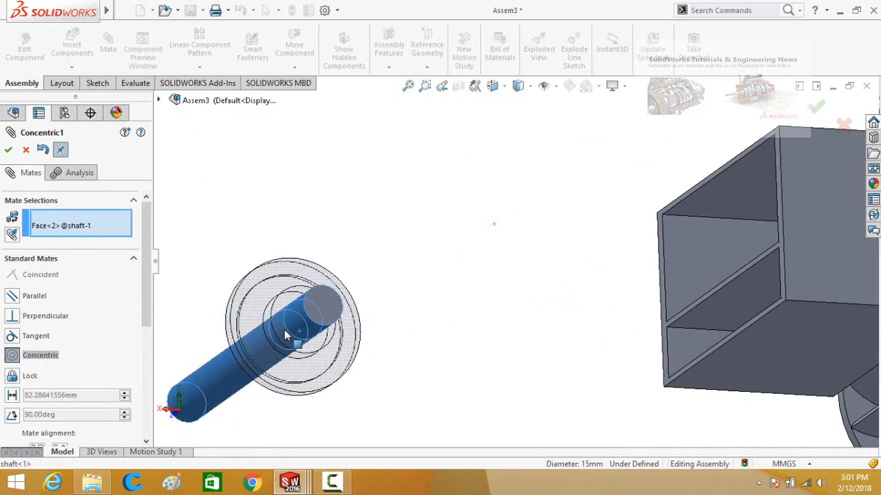
scroll(398, 380, up, 3)
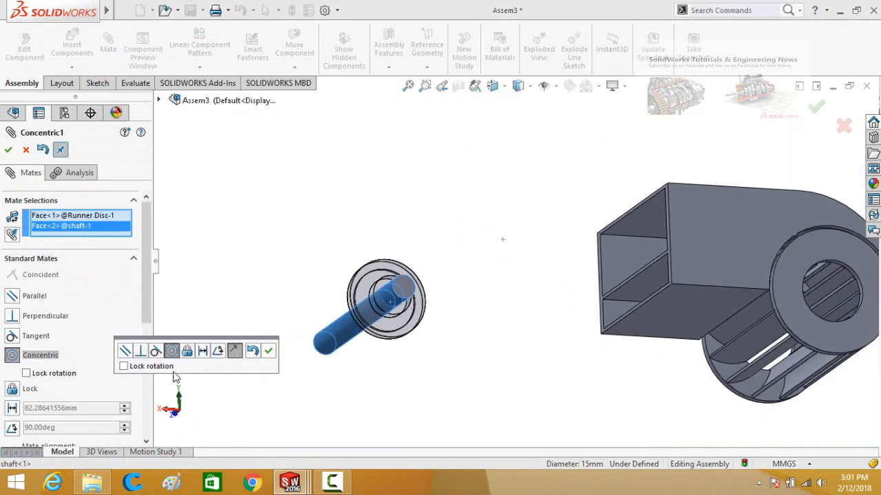
click(125, 366)
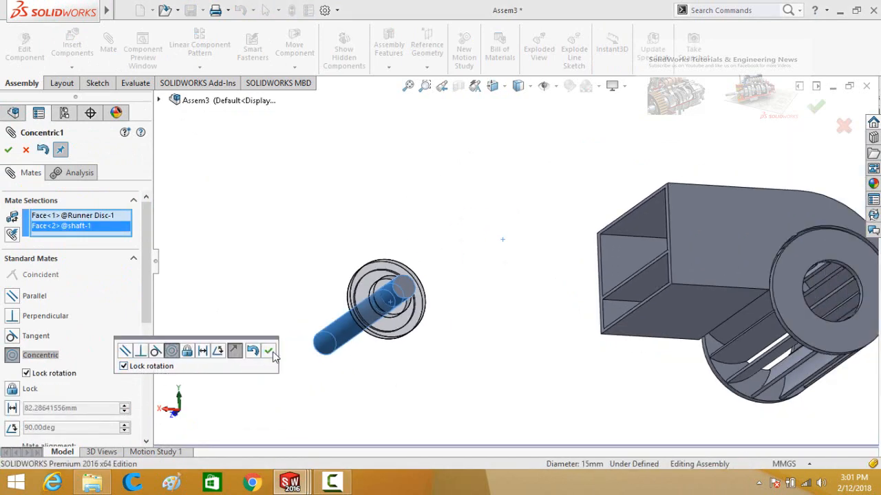
click(268, 351)
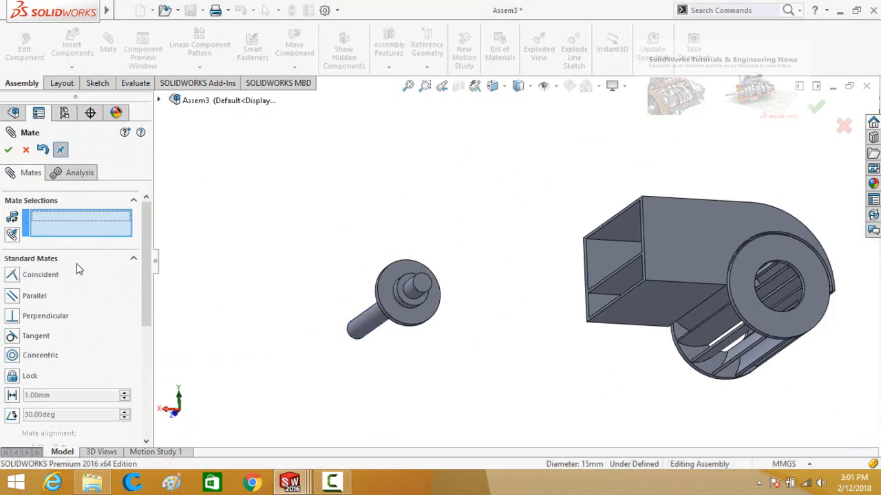
key(Escape)
Place a copy of the runner disc in the empty space beyond the shaft's free end
middle_drag(302, 262, 364, 240)
ctrl+drag(527, 261, 351, 289)
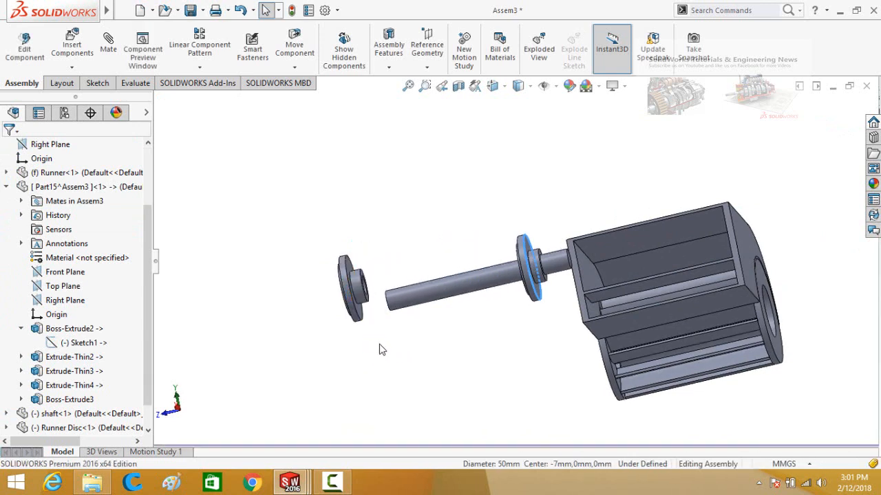
scroll(389, 276, down, 1)
Mate the copied disc's bore concentric with the shaft, with flipped alignment and locked rotation
click(429, 298)
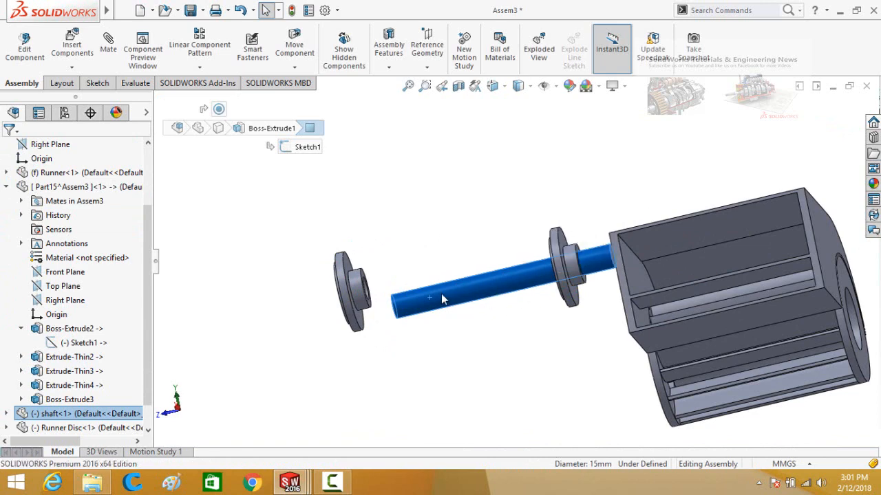
scroll(383, 281, down, 4)
middle_drag(384, 286, 344, 300)
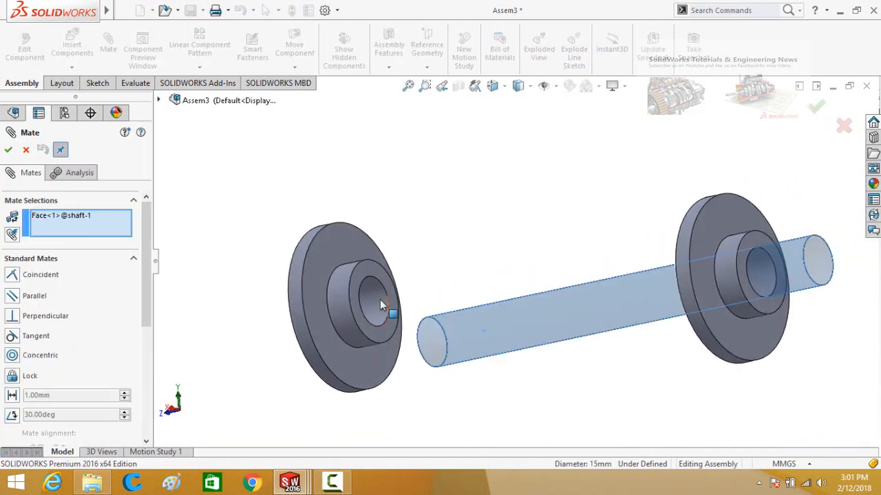
click(380, 304)
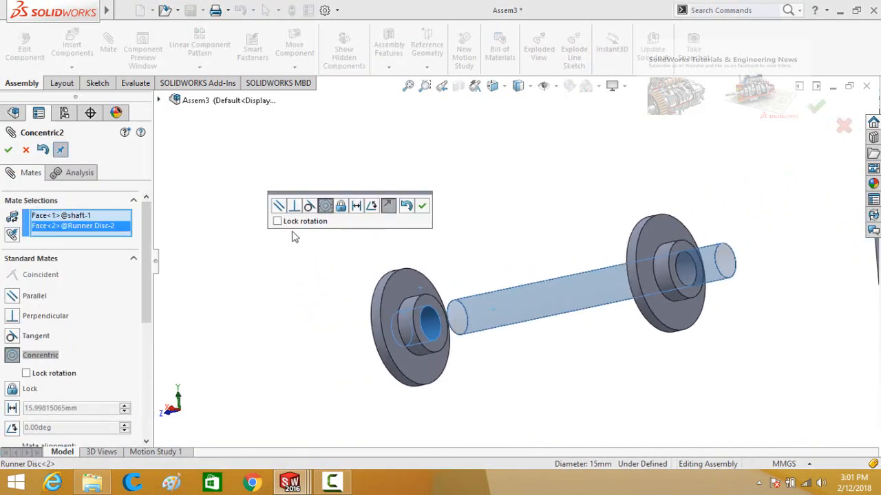
click(387, 207)
click(278, 222)
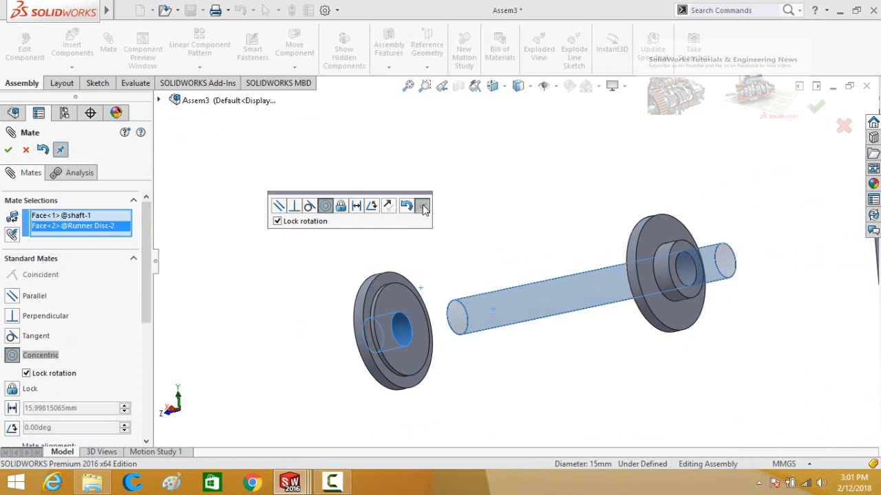
click(424, 210)
Mate the shaft's cylindrical face concentric with the round hole in the runner's end plate, with rotation locked
scroll(460, 264, up, 5)
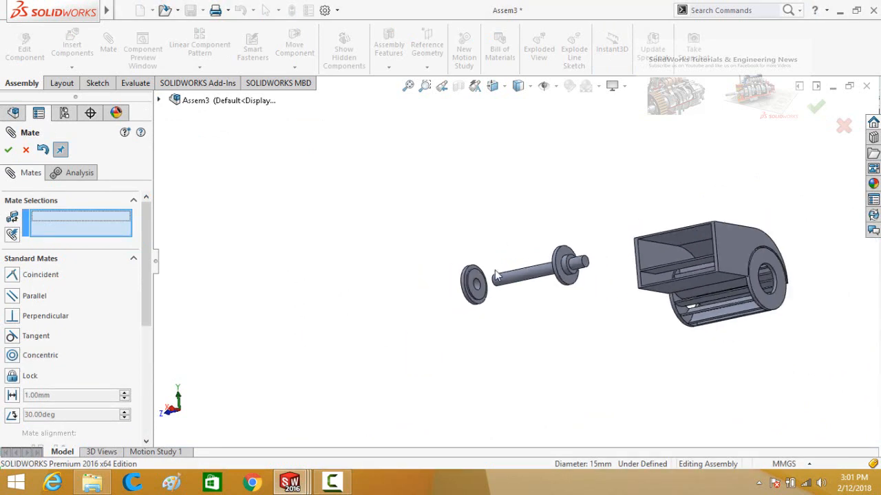
click(539, 269)
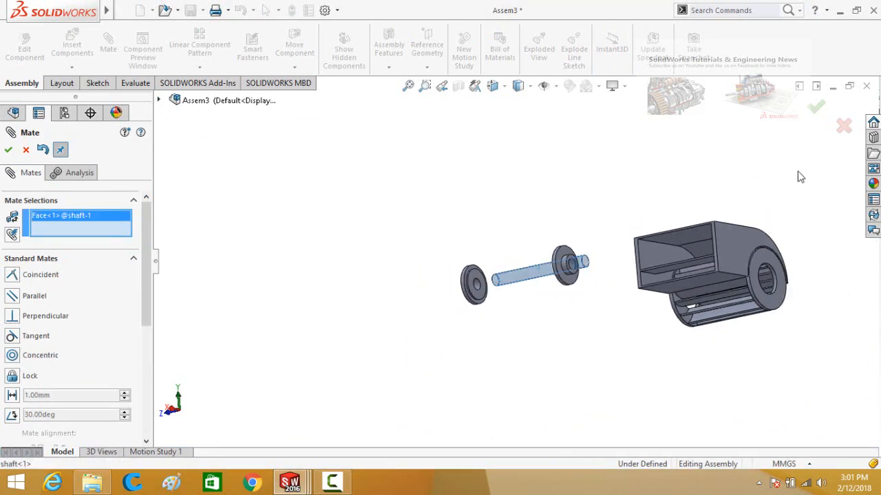
scroll(827, 259, down, 6)
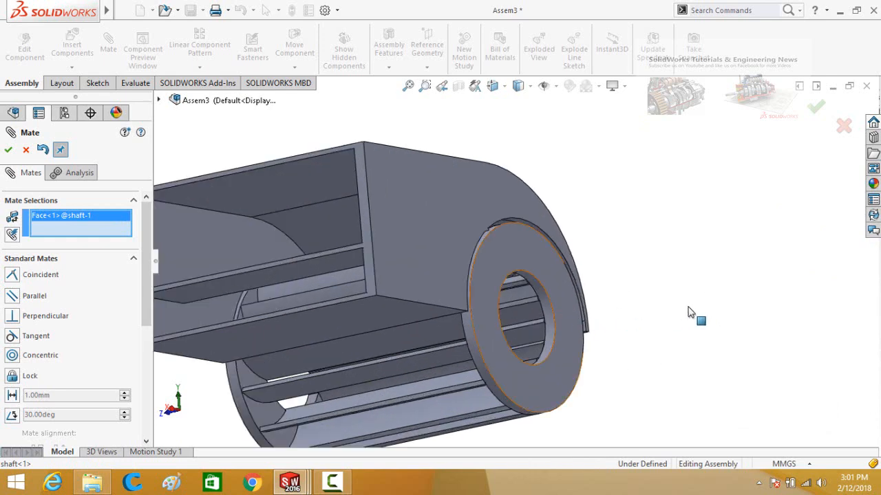
scroll(551, 320, up, 1)
scroll(549, 318, down, 2)
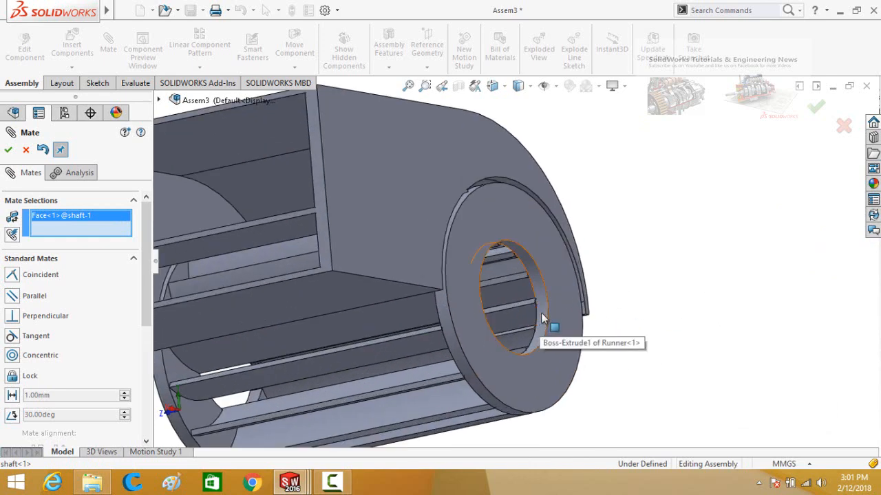
click(541, 318)
scroll(679, 302, up, 5)
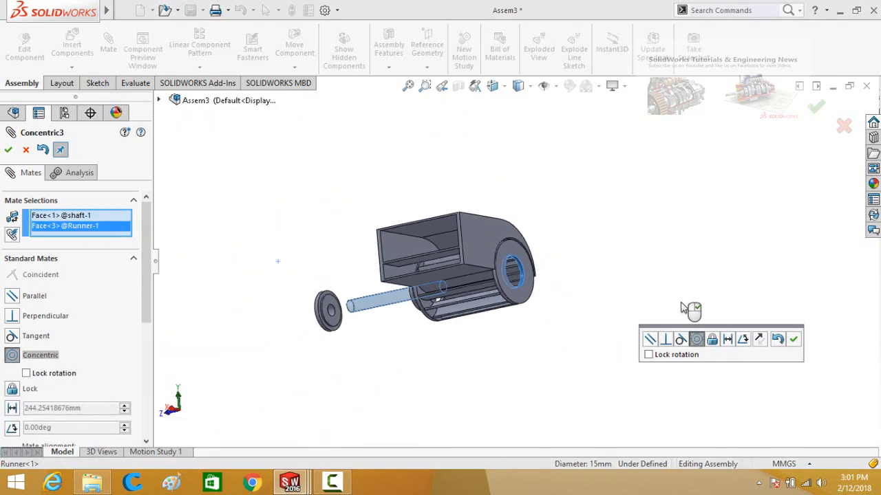
click(794, 339)
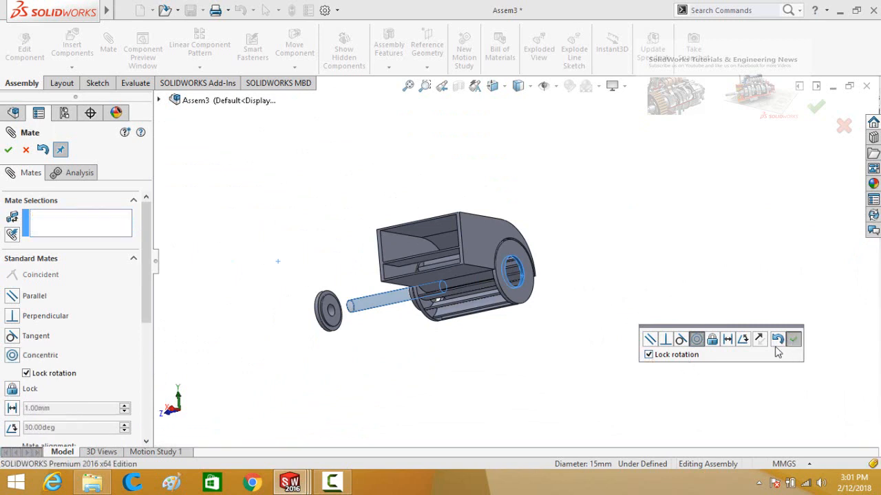
Add a coincident mate between the runner's far outer end face and the first runner disc's flange face
click(523, 301)
middle_drag(482, 351, 370, 307)
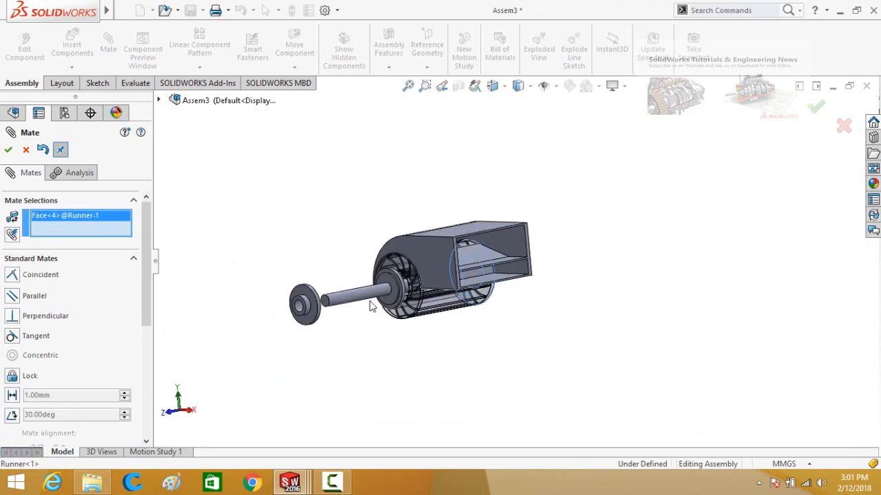
scroll(371, 289, down, 6)
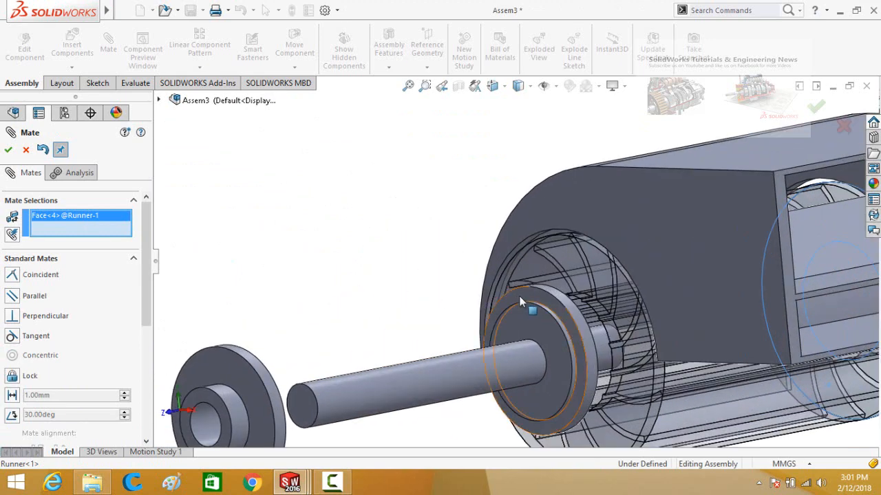
click(521, 302)
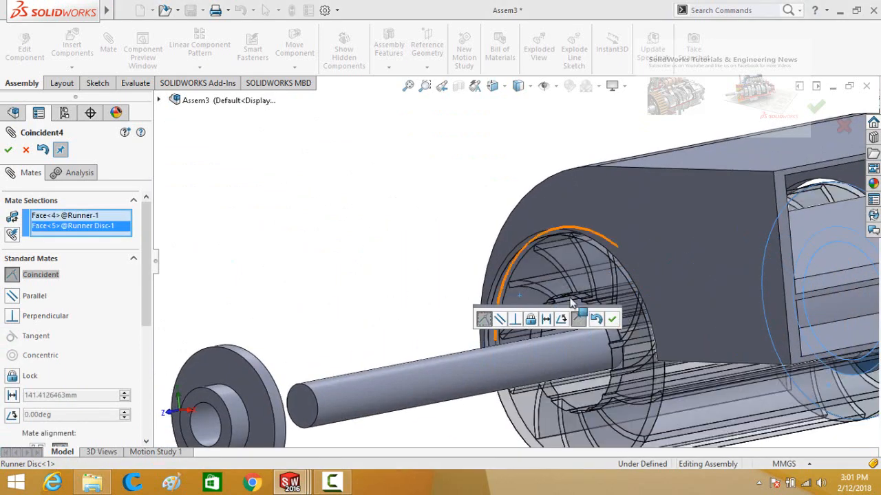
click(611, 321)
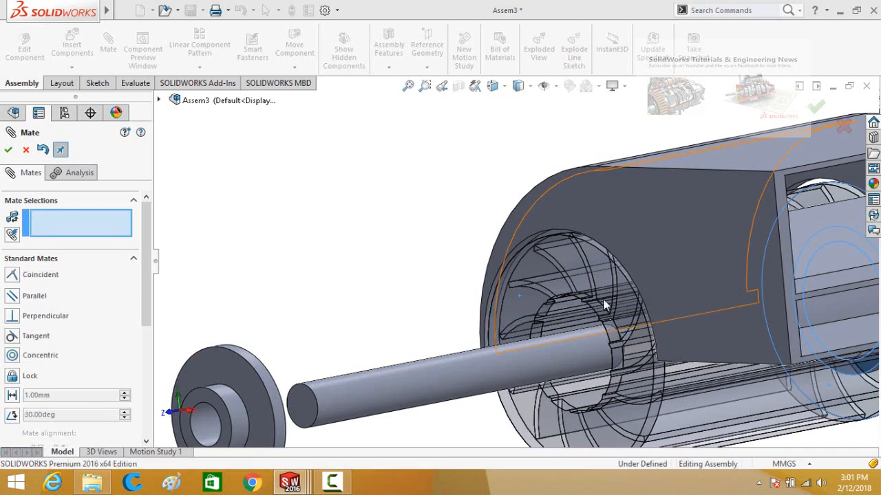
Add a coincident mate between the runner's opposite outer end face and the second runner disc's flange face
click(582, 272)
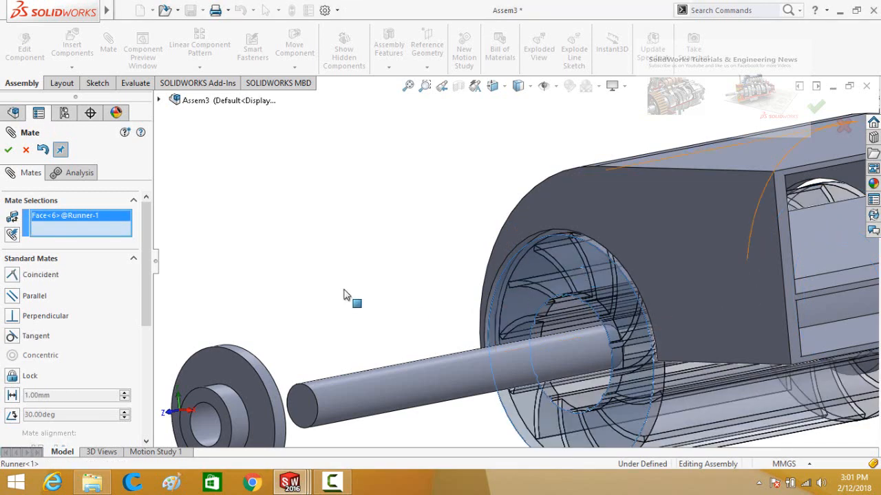
scroll(369, 296, up, 3)
middle_drag(357, 328, 389, 278)
scroll(388, 338, down, 3)
scroll(389, 334, down, 3)
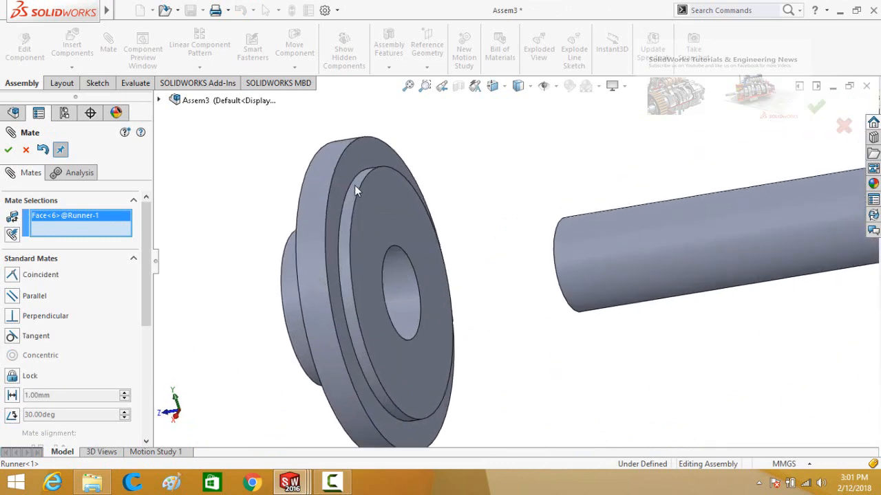
click(353, 175)
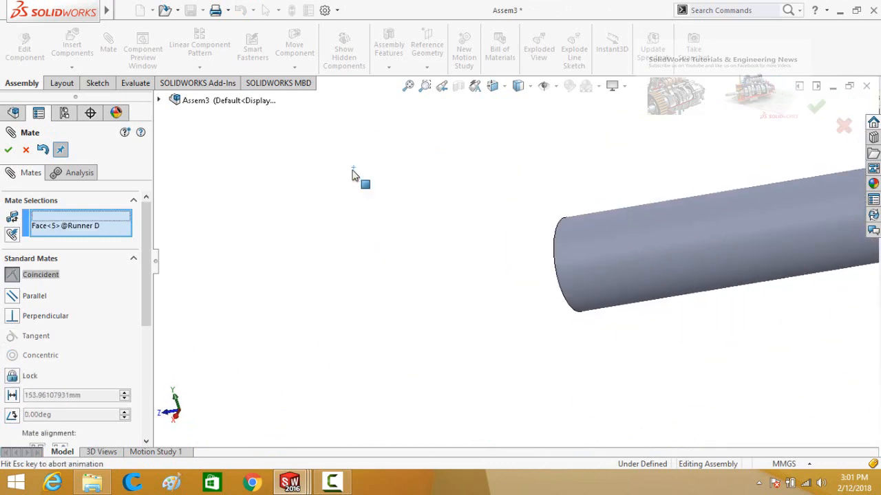
scroll(423, 220, up, 3)
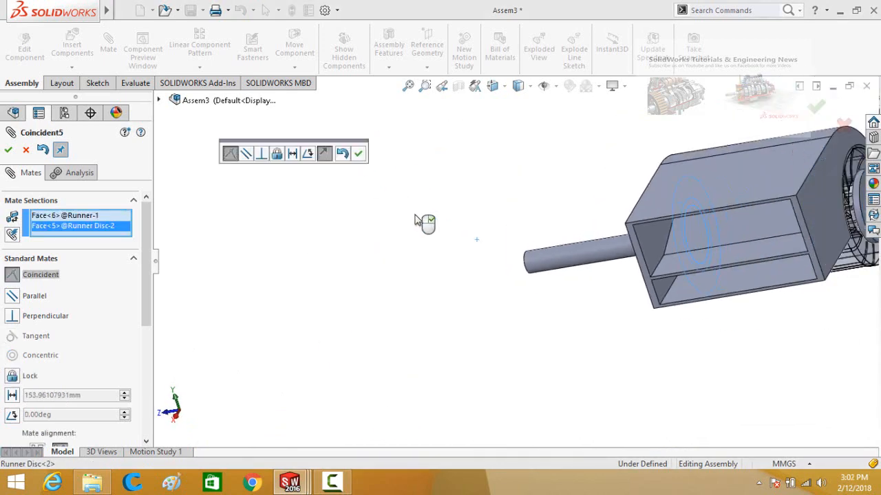
click(358, 154)
Start a centered Width mate with the runner's two opposite outer end faces as the width references
scroll(467, 241, up, 3)
middle_drag(466, 240, 560, 137)
scroll(530, 275, down, 3)
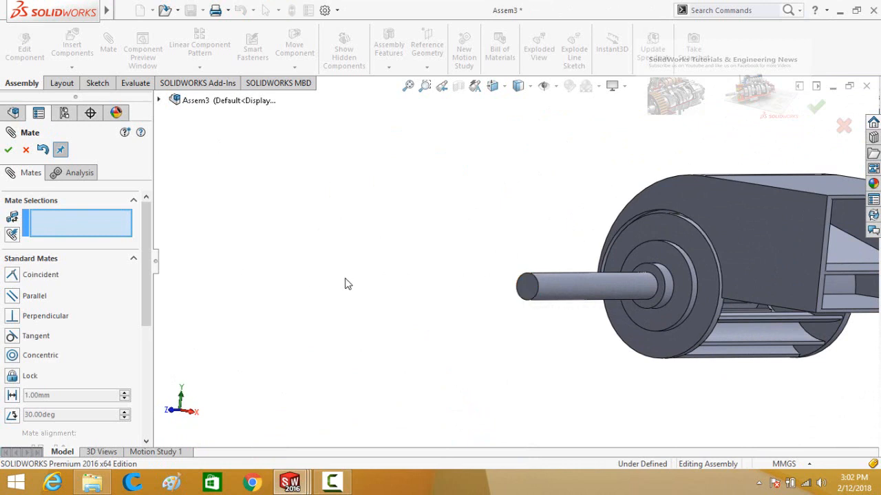
scroll(419, 273, up, 2)
middle_drag(419, 273, 392, 250)
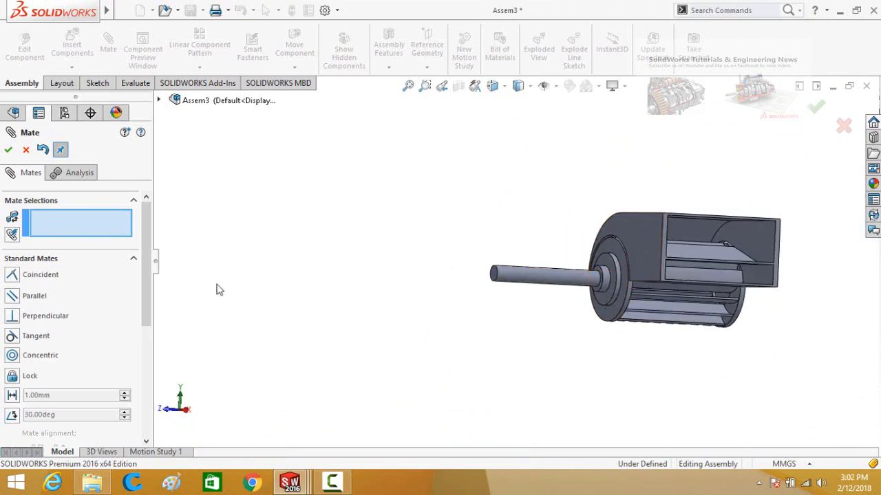
scroll(146, 274, down, 5)
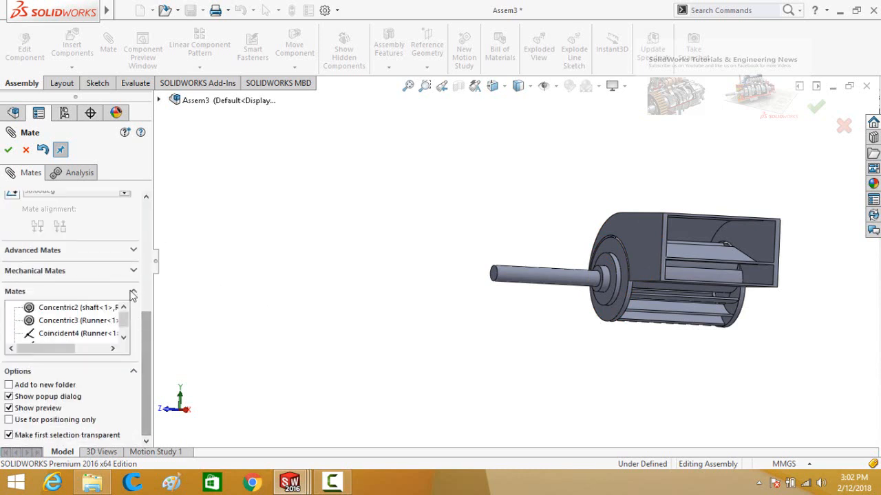
click(27, 252)
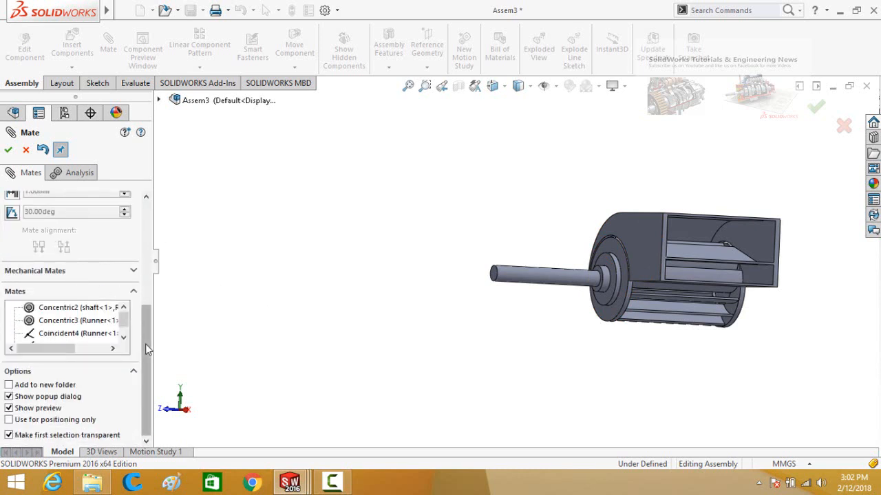
click(13, 232)
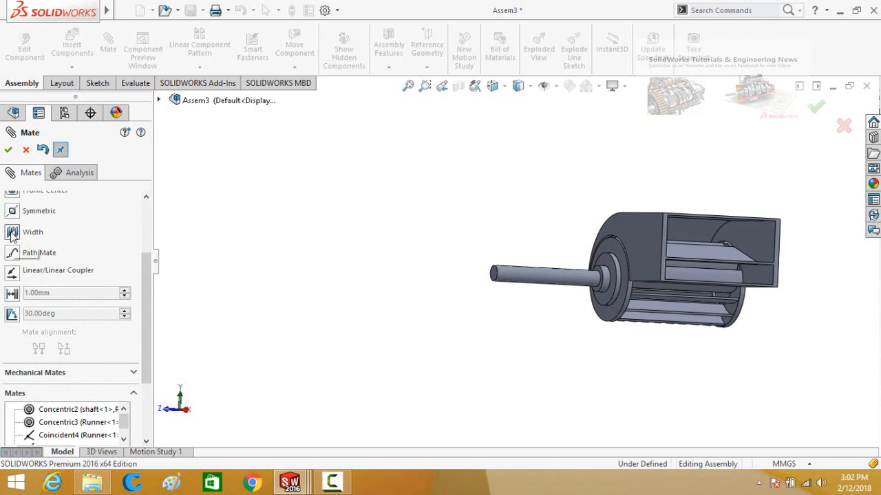
middle_drag(376, 264, 405, 295)
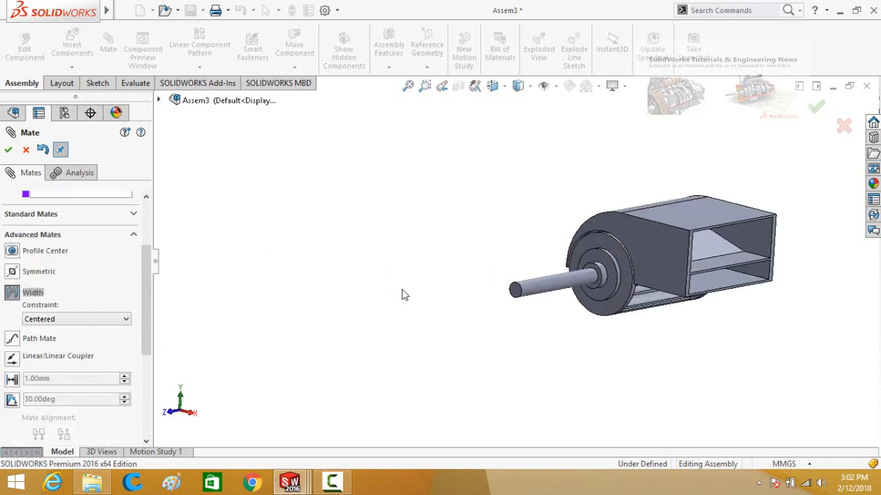
click(615, 253)
middle_drag(521, 188, 652, 213)
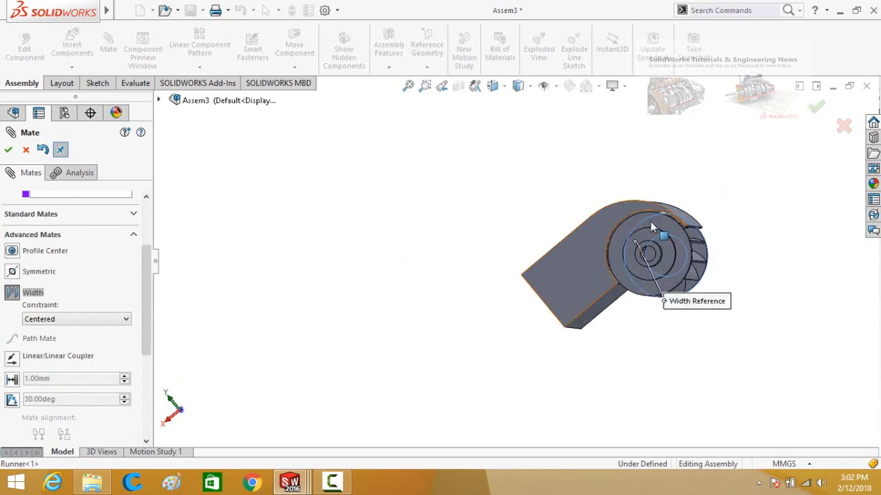
click(652, 221)
Use the shaft's two end faces as the tab references of the Width mate, then finish mating
middle_drag(766, 289, 477, 258)
scroll(512, 287, down, 5)
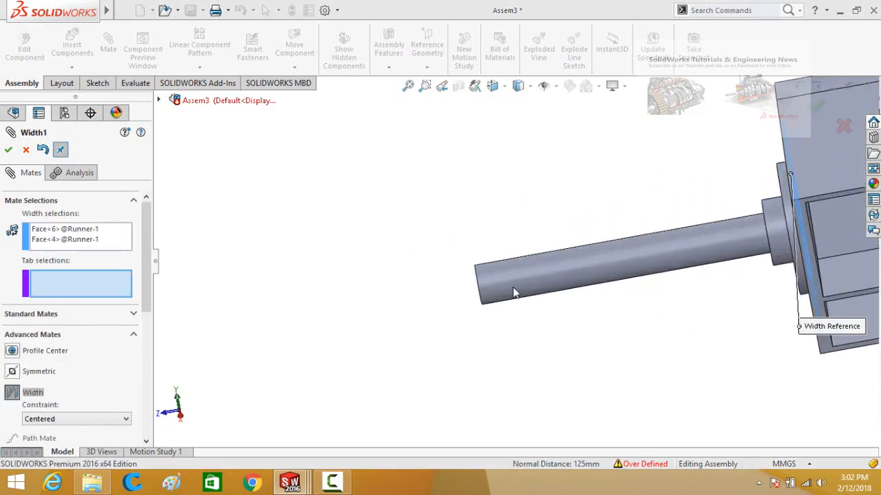
middle_drag(512, 287, 456, 285)
click(457, 285)
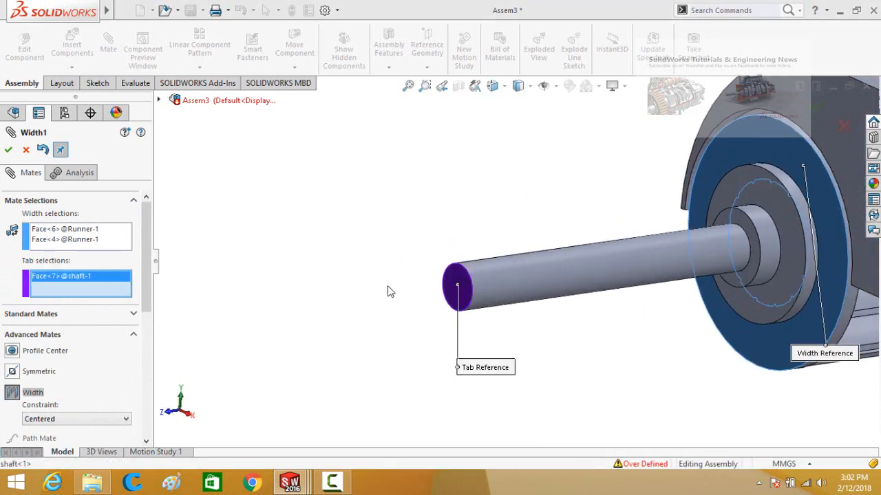
scroll(456, 246, up, 3)
middle_drag(462, 240, 394, 279)
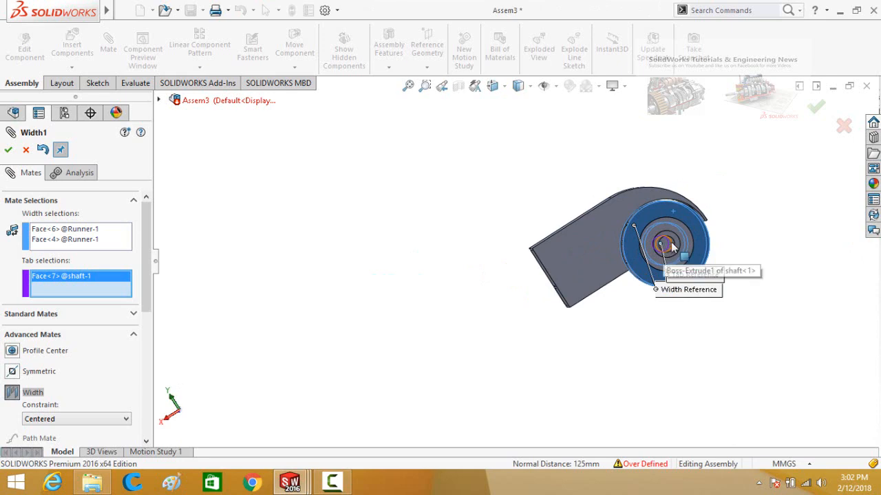
scroll(673, 246, down, 5)
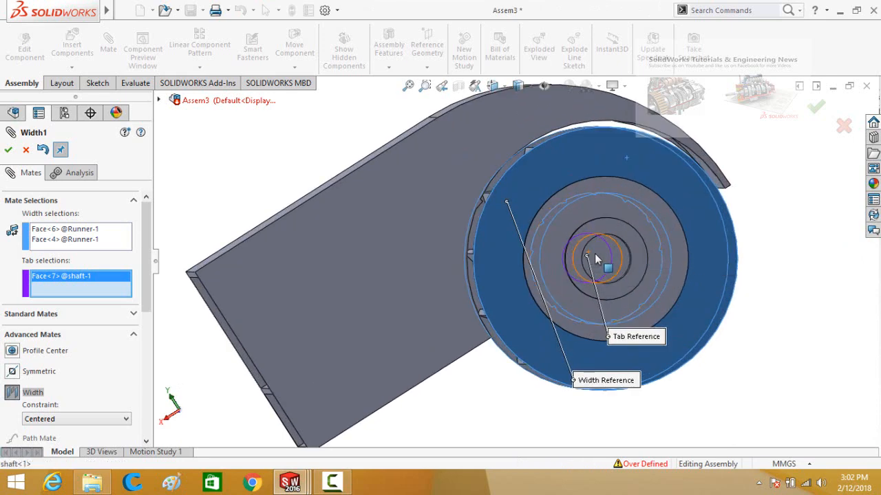
click(595, 255)
scroll(334, 197, up, 5)
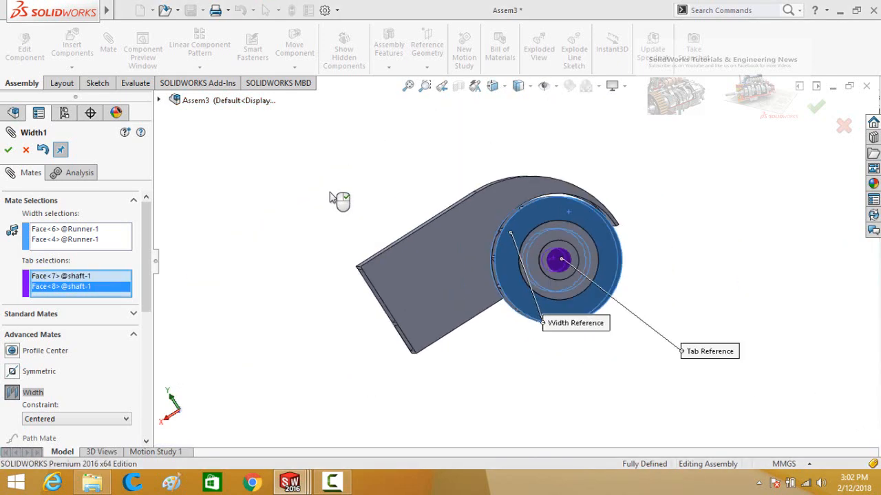
middle_drag(328, 211, 424, 161)
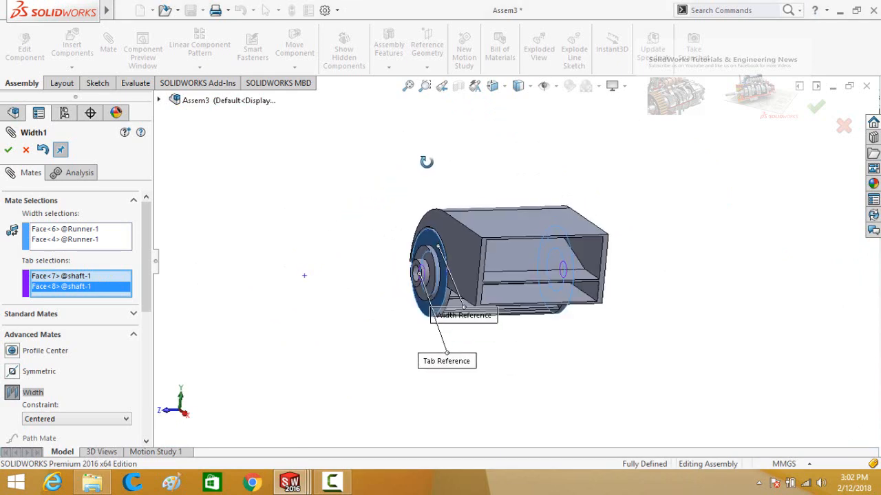
click(7, 150)
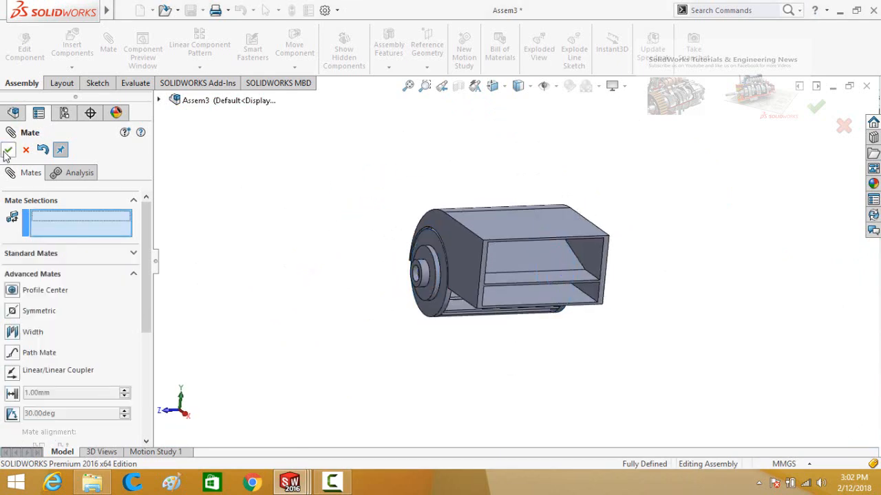
click(8, 151)
Open the shaft part from the assembly and set its extrusion depth to 240 mm
middle_drag(374, 257, 441, 282)
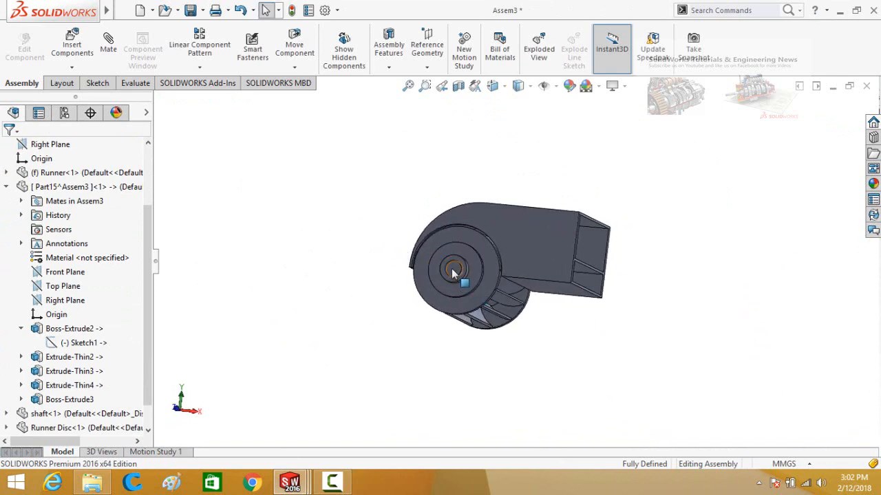
click(454, 273)
click(485, 198)
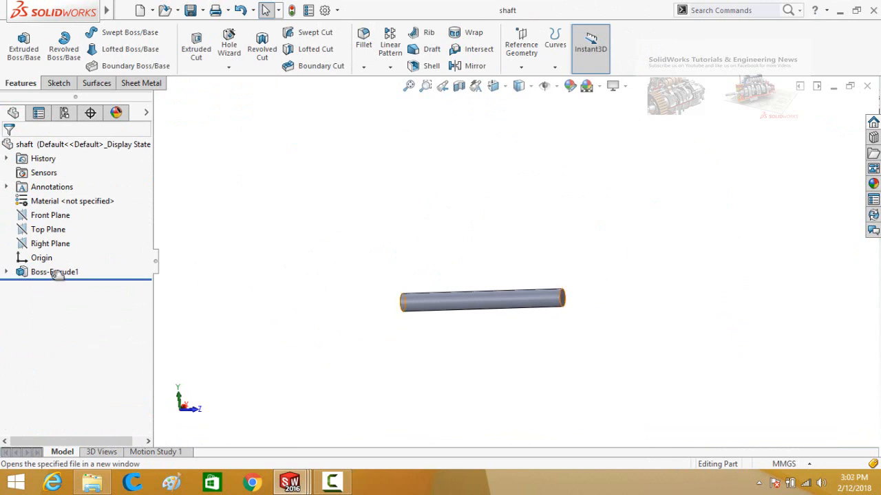
click(41, 276)
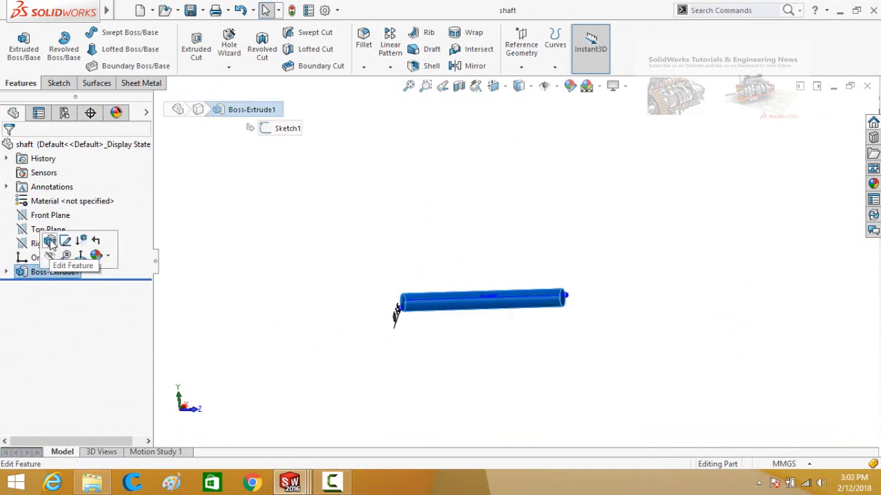
click(49, 241)
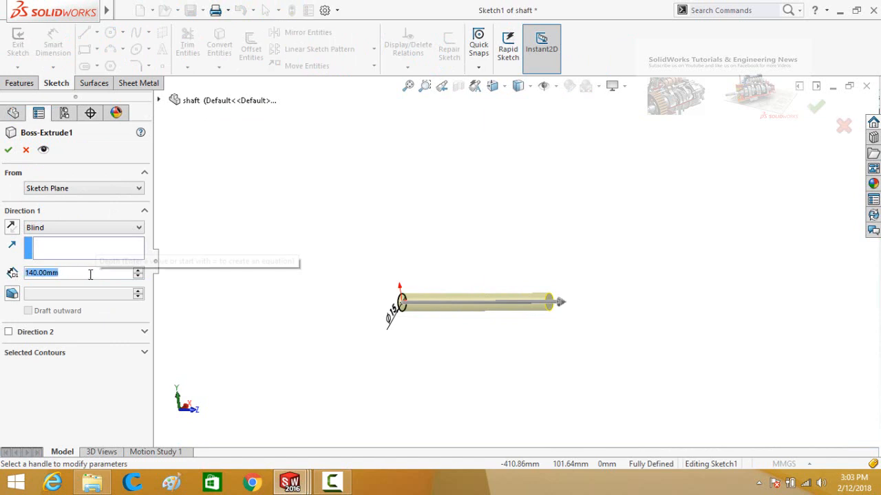
text(240)
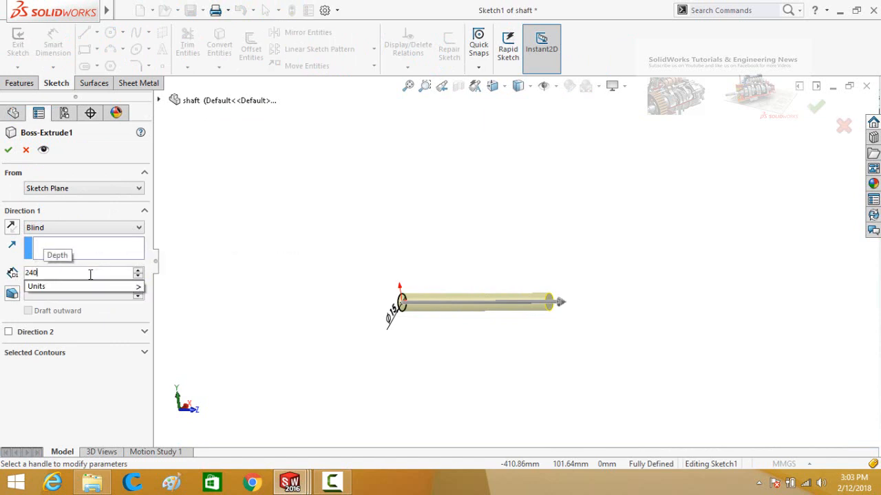
key(Return)
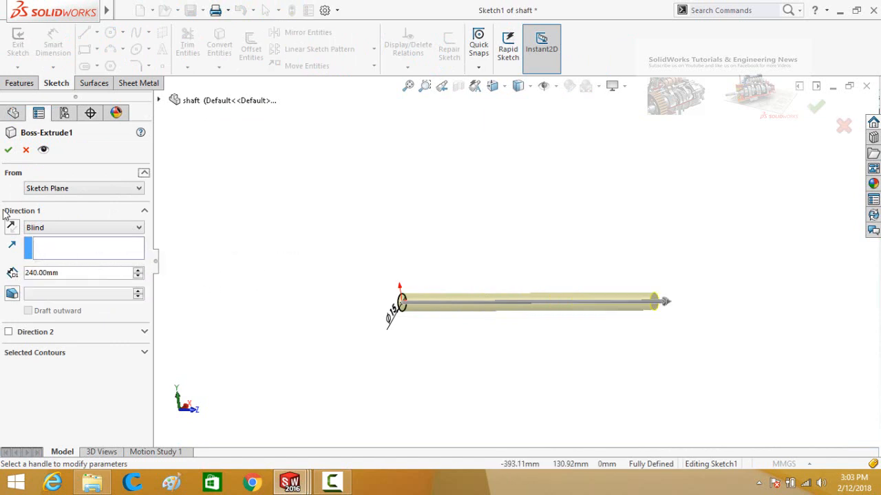
click(9, 150)
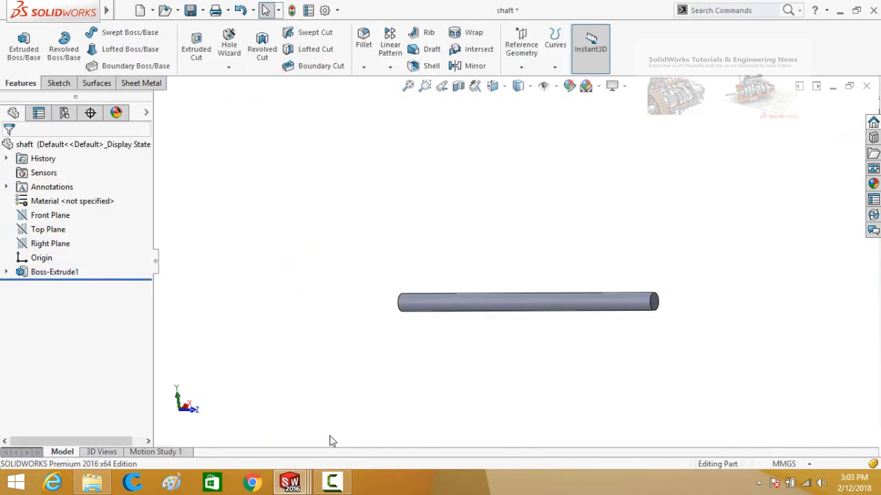
Return to the Assem3 assembly and fix the casing component in place
mouse_move(299, 482)
click(240, 425)
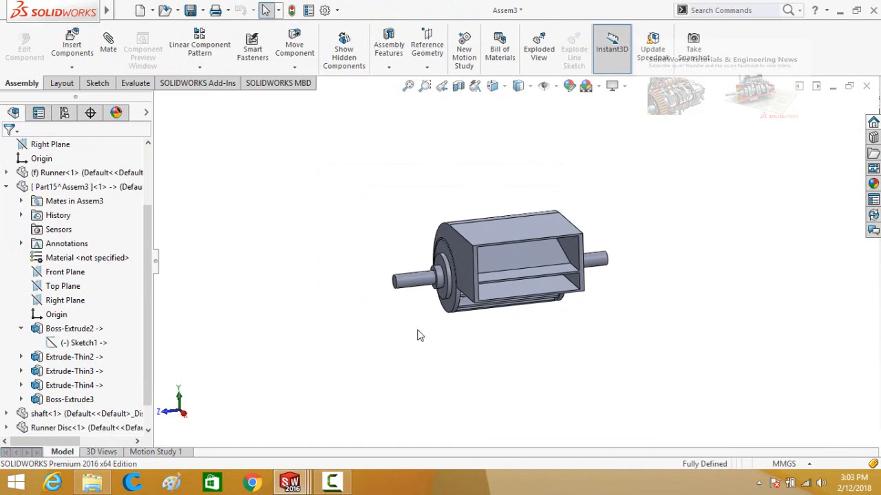
middle_drag(417, 335, 329, 245)
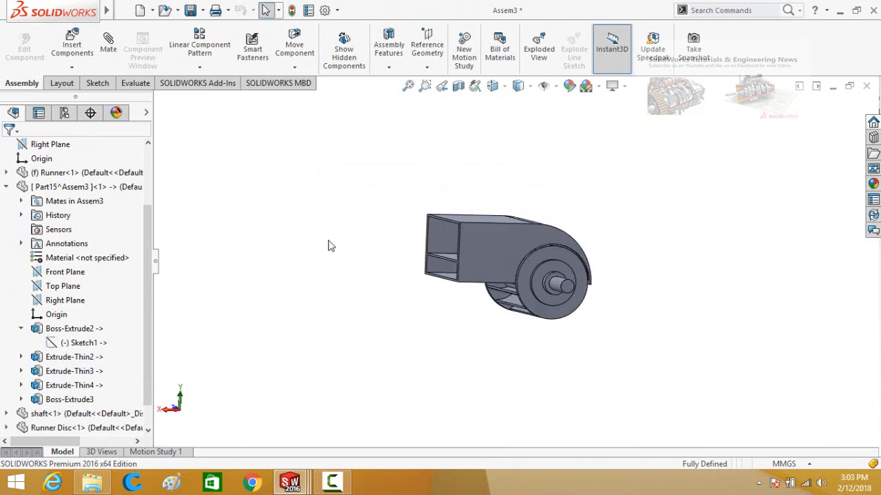
right_click(486, 237)
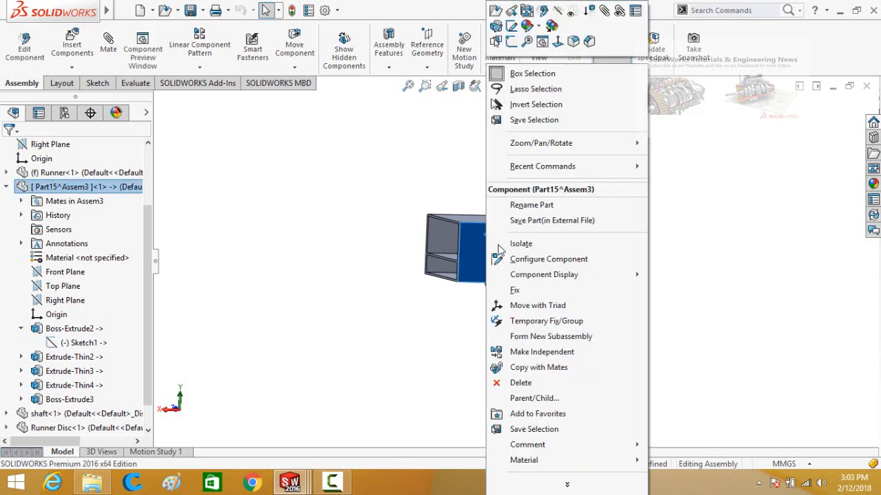
click(520, 291)
click(643, 322)
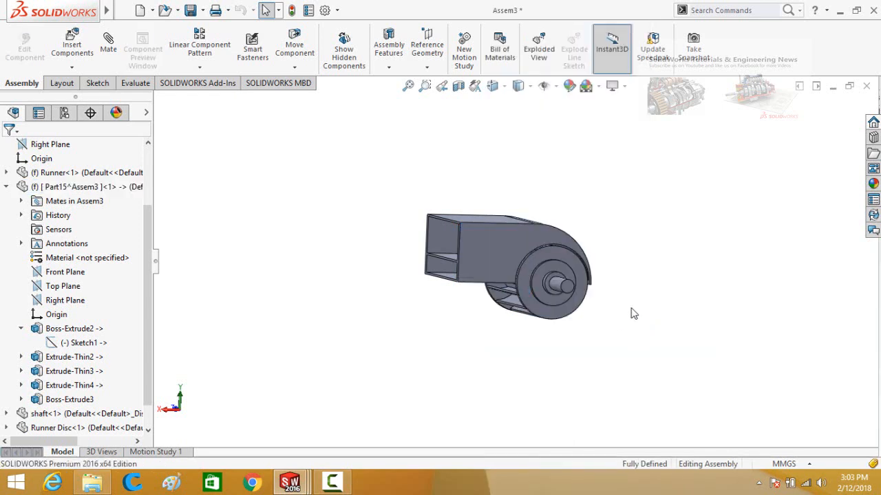
Float the runner component and try to rotate it by one of its blades
right_click(563, 318)
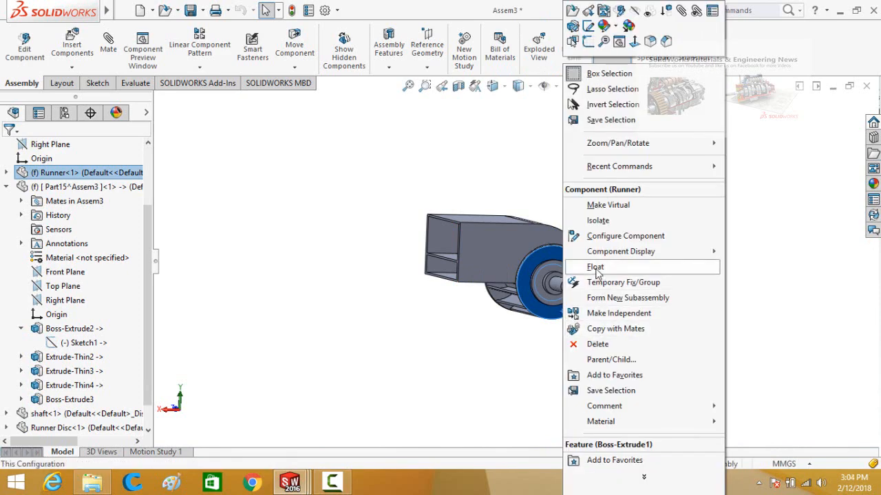
click(595, 270)
click(635, 351)
middle_drag(533, 360, 462, 289)
drag(505, 313, 548, 328)
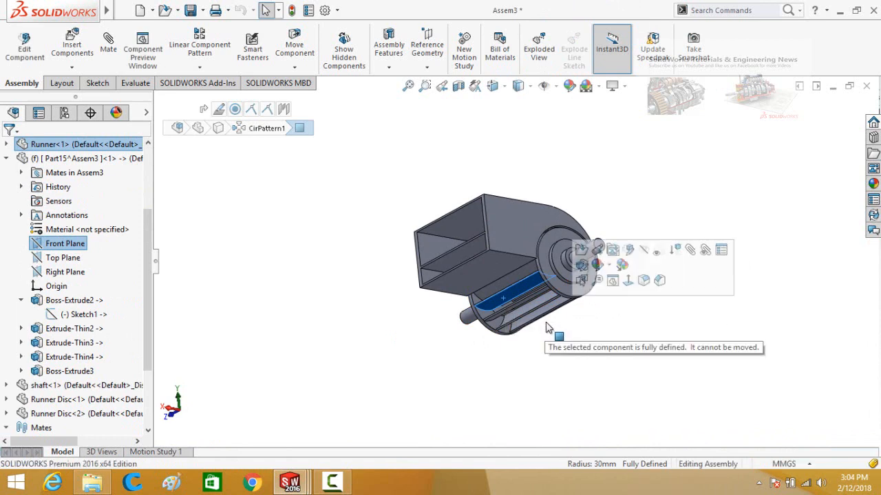
click(296, 371)
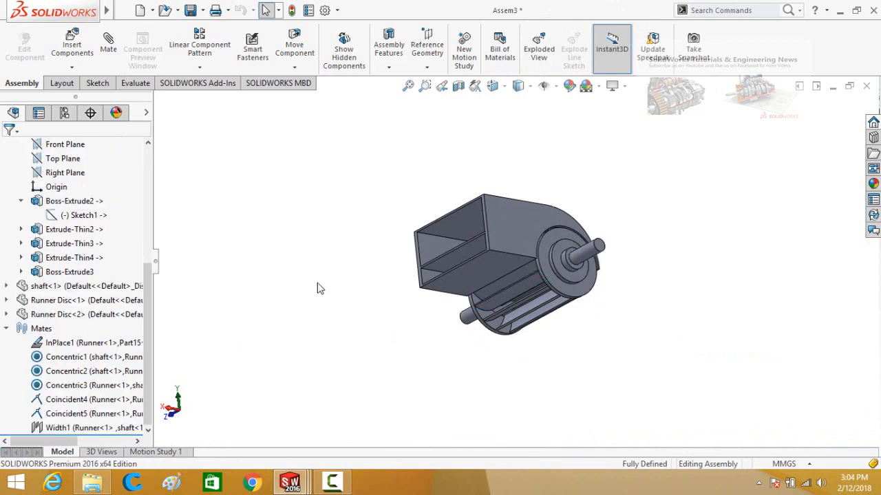
Suppress the InPlace1 mate between the runner and the casing
middle_drag(326, 276, 322, 294)
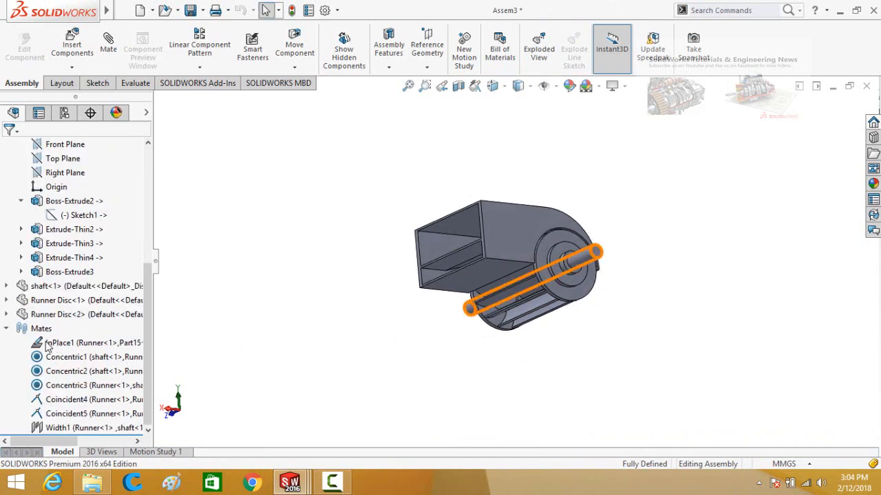
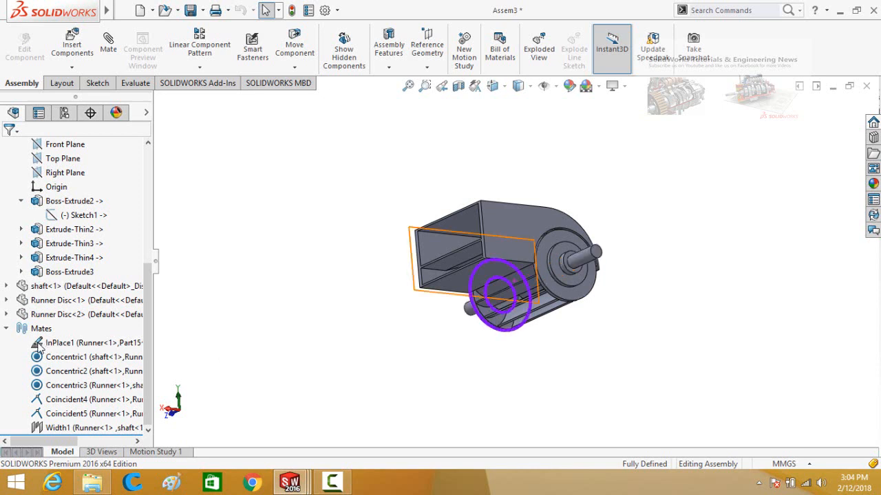
click(39, 344)
click(65, 310)
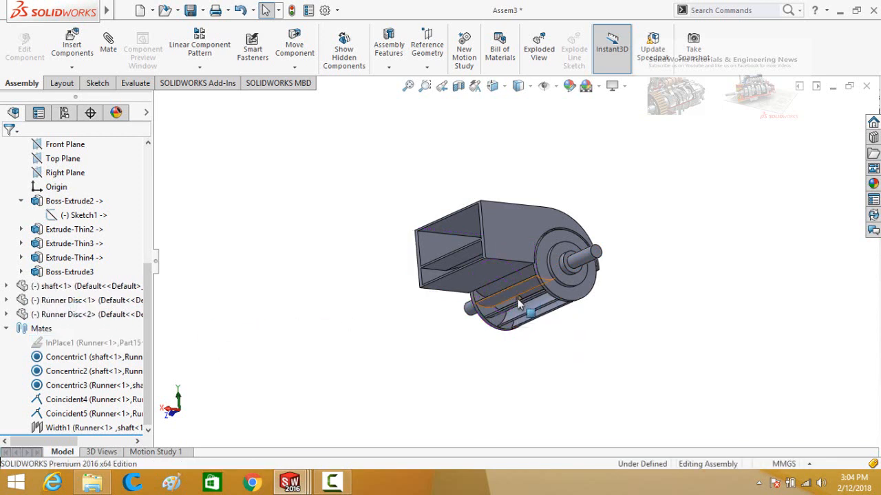
Add a concentric mate between the runner's outer rim face and the housing's curved arc face
drag(519, 305, 551, 386)
click(418, 366)
middle_drag(442, 343, 444, 372)
scroll(541, 306, down, 10)
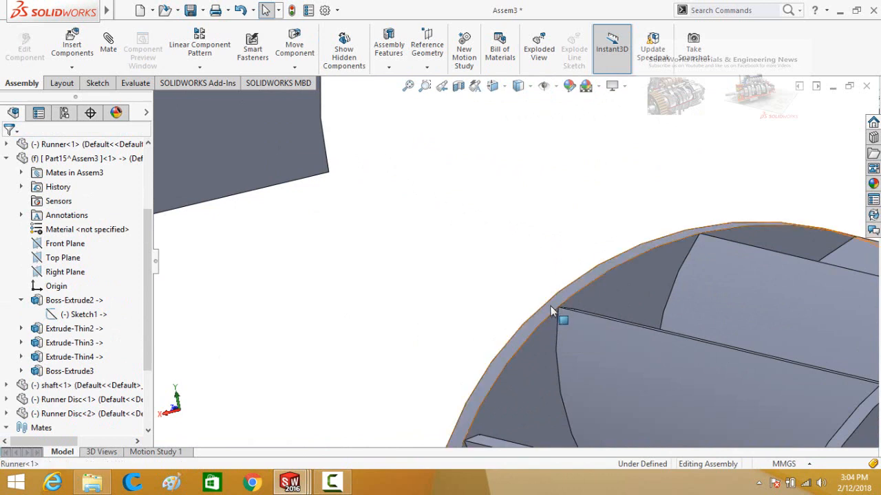
click(552, 310)
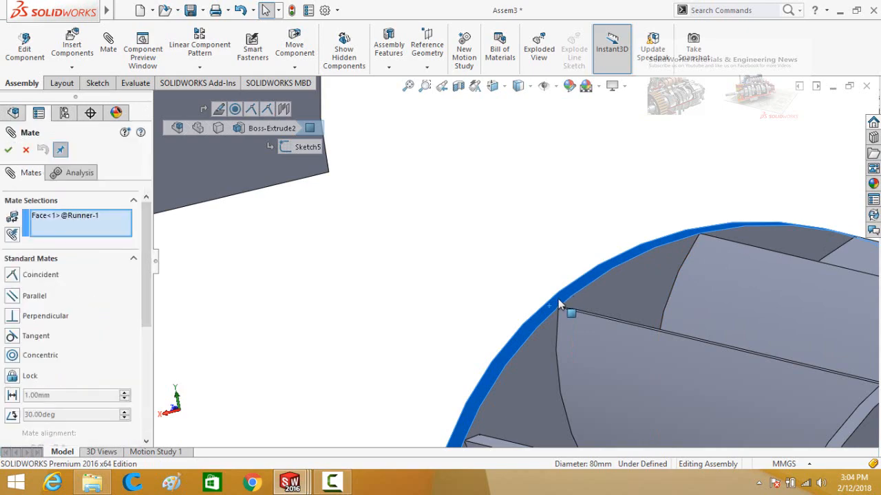
scroll(488, 241, up, 8)
middle_drag(518, 172, 459, 131)
scroll(460, 131, down, 5)
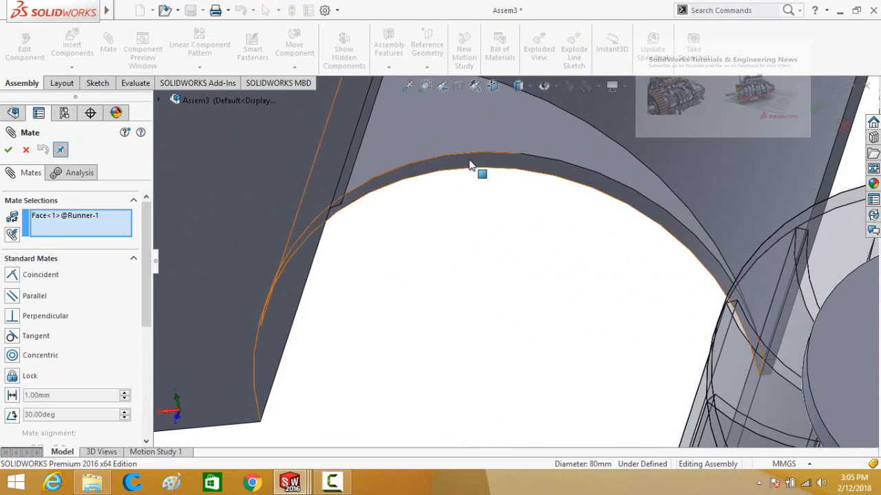
click(470, 165)
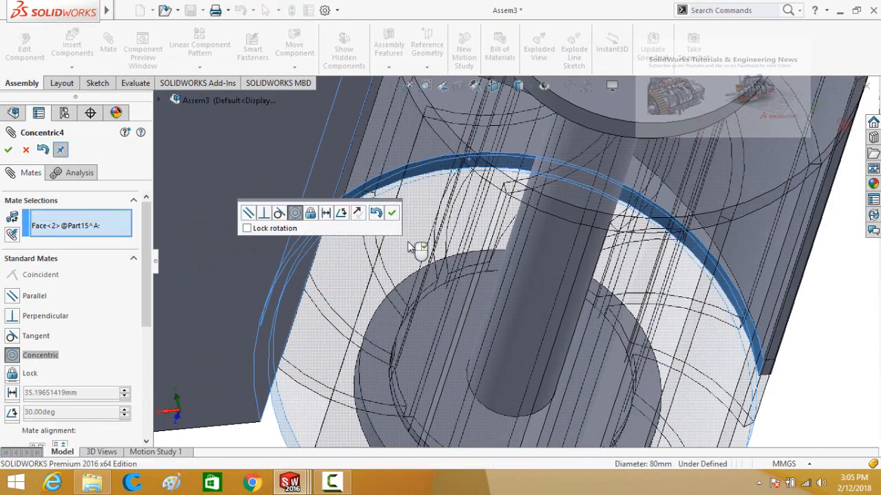
scroll(407, 244, up, 8)
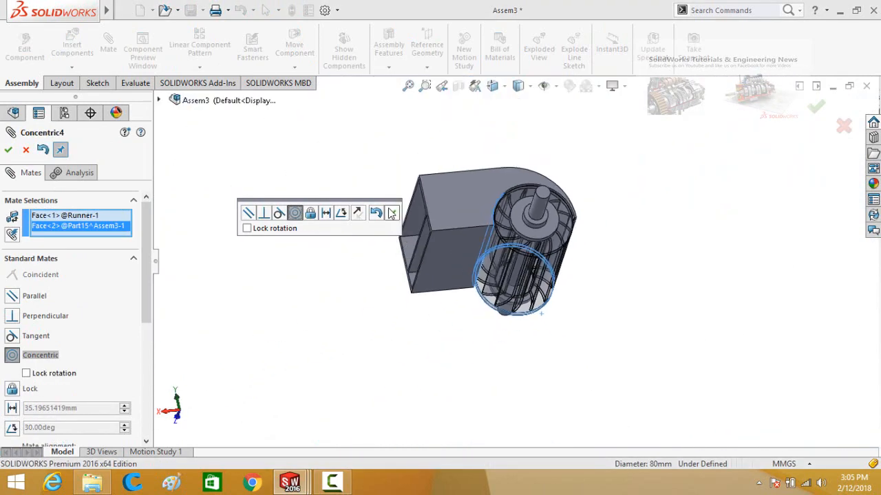
click(8, 150)
Slide the runner out along its axis and mate its end disc face coincident with the housing's side face
middle_drag(334, 250, 554, 337)
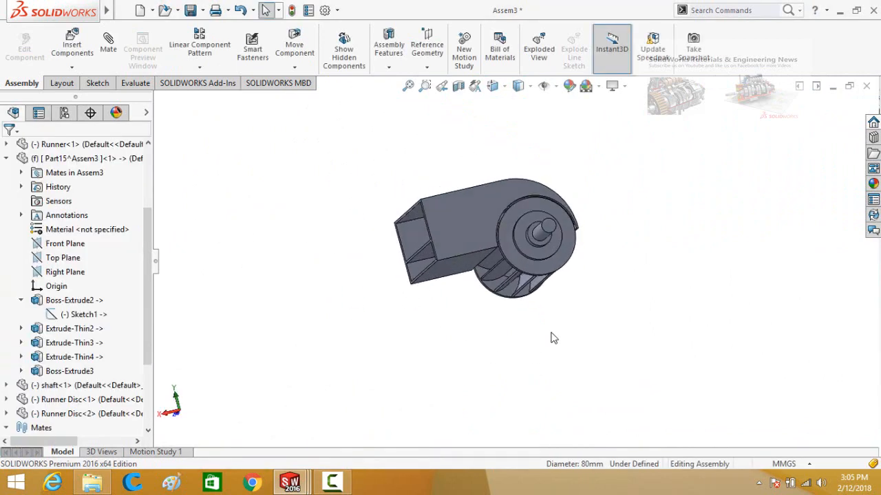
drag(496, 274, 550, 311)
middle_drag(475, 318, 490, 341)
click(456, 217)
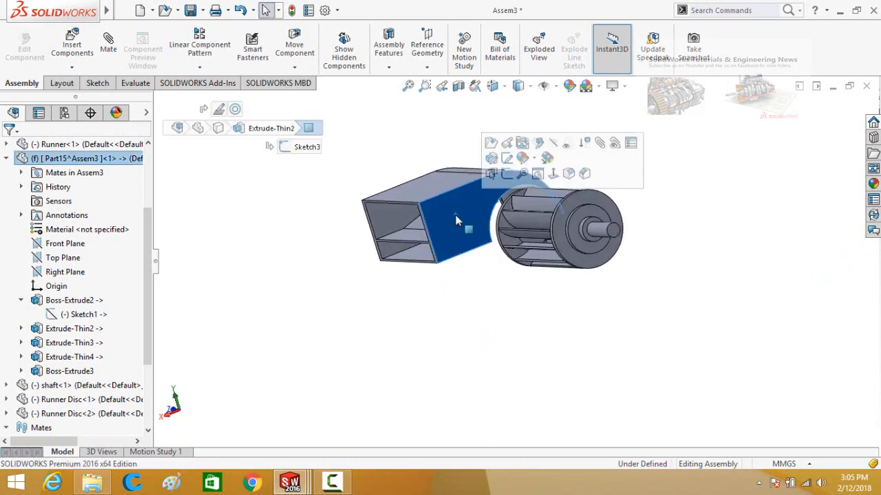
key(m)
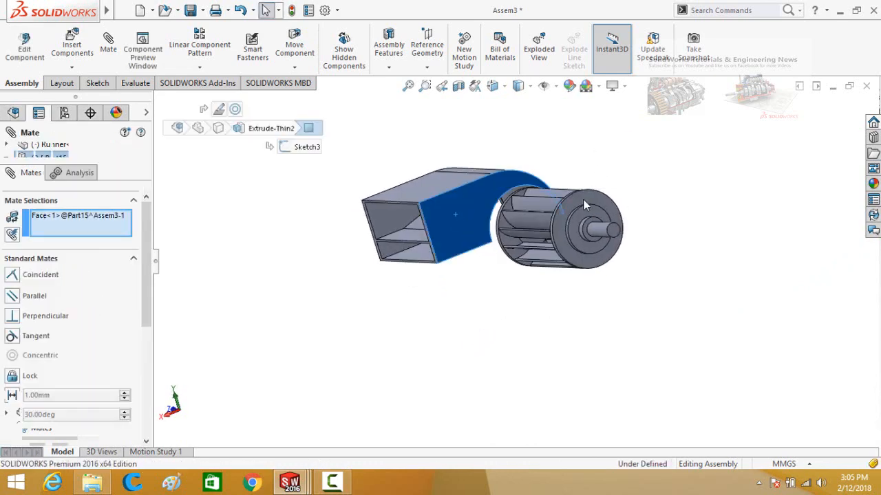
click(582, 200)
click(528, 203)
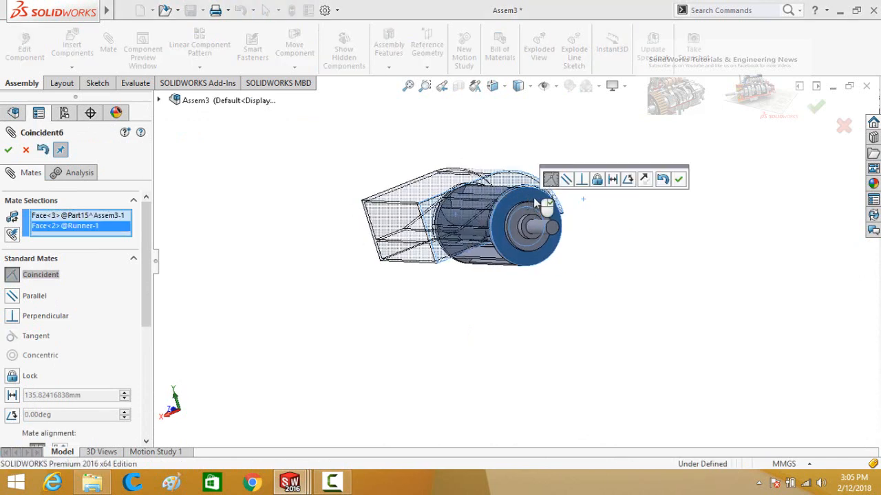
key(Return)
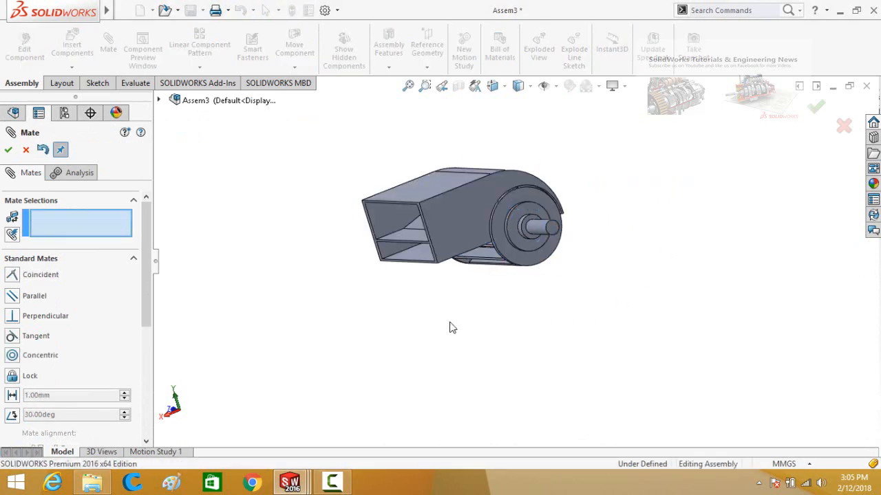
click(8, 150)
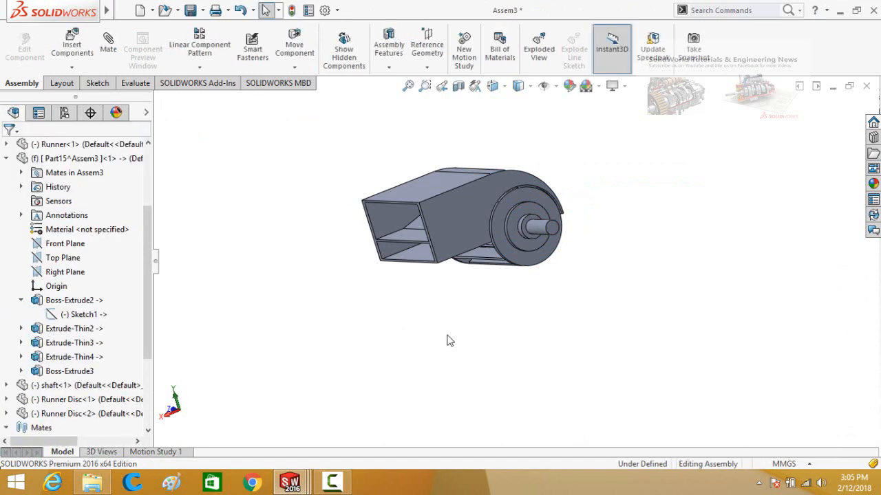
Rotate the runner by hand to check how it moves inside the mated housing
scroll(490, 279, down, 3)
drag(473, 230, 625, 232)
middle_drag(521, 314, 518, 289)
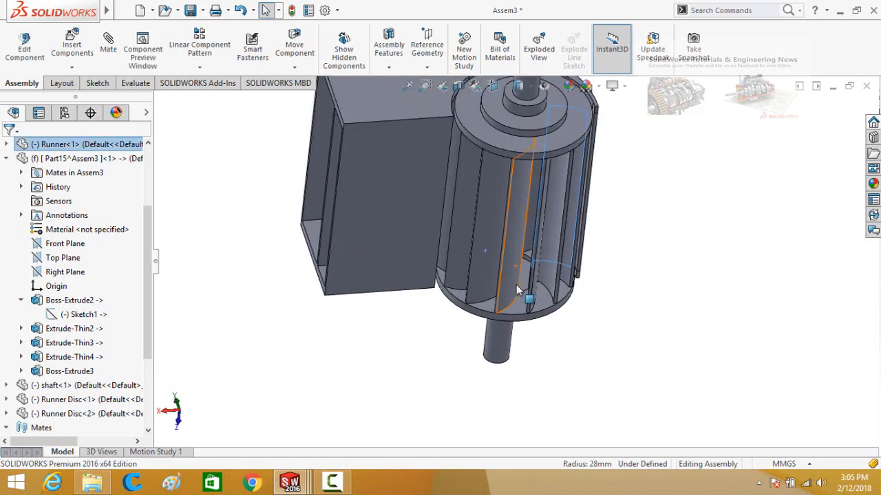
drag(484, 250, 532, 321)
click(383, 394)
key(ctrl+7)
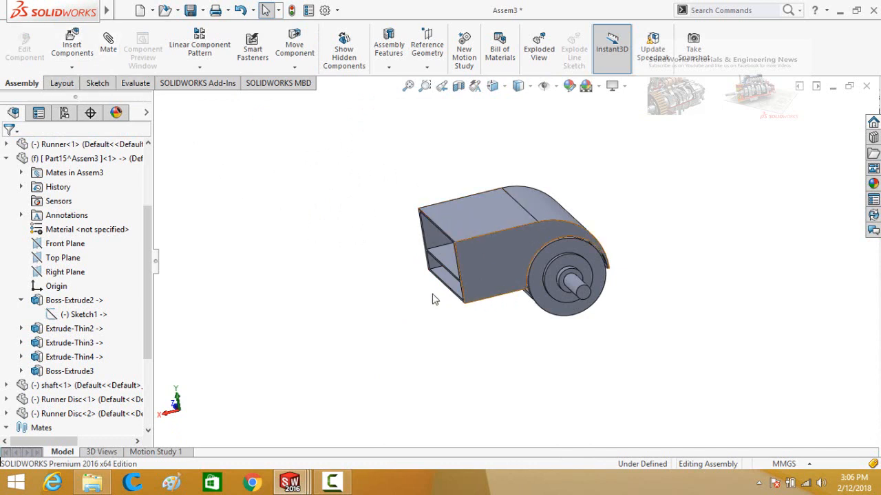
Measure the distance between the duct's outer upper and lower faces with a reference dimension, without keeping it
click(97, 83)
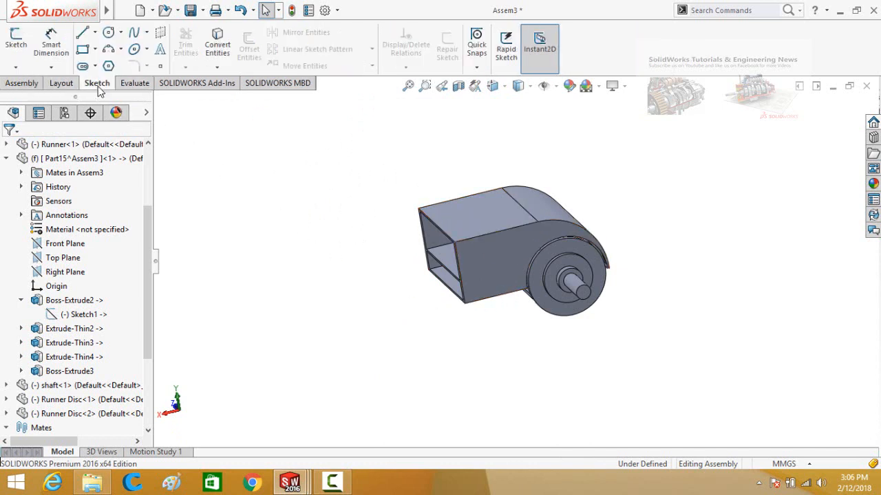
click(53, 43)
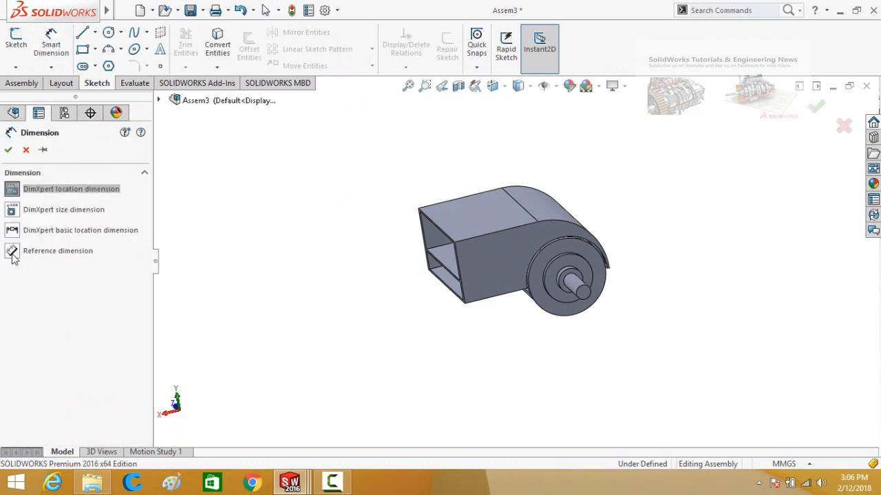
click(12, 252)
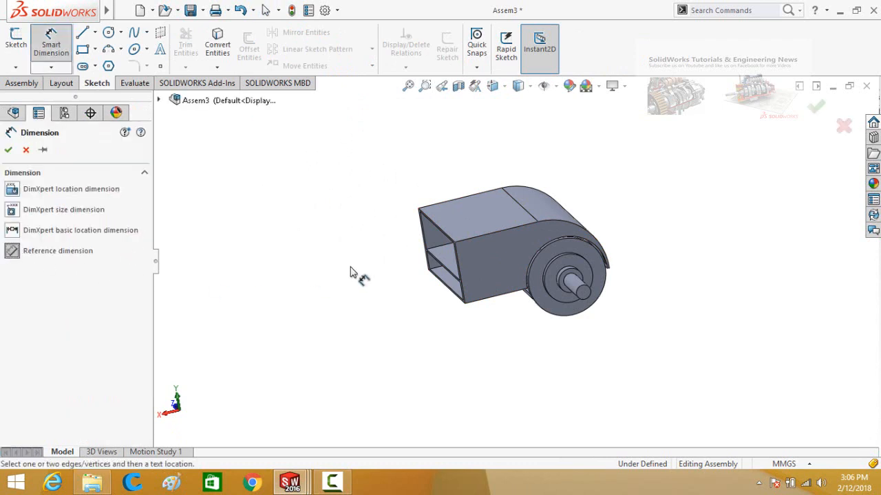
click(474, 225)
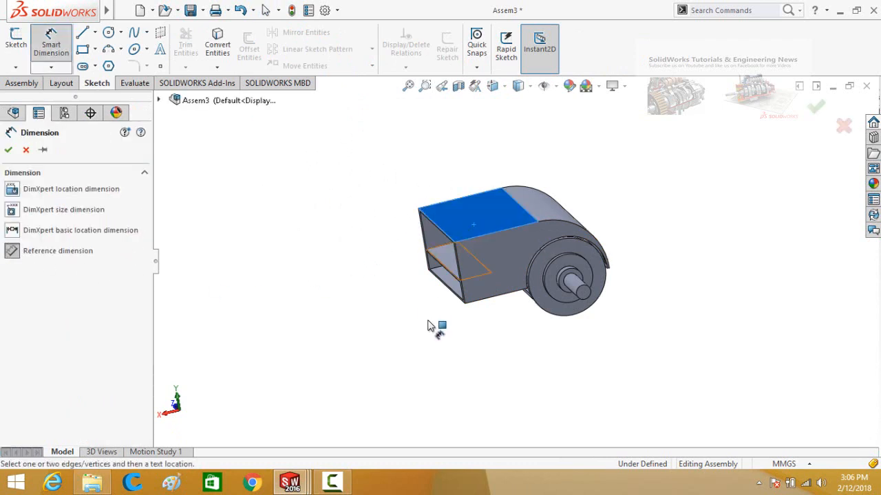
middle_drag(433, 328, 435, 278)
click(454, 263)
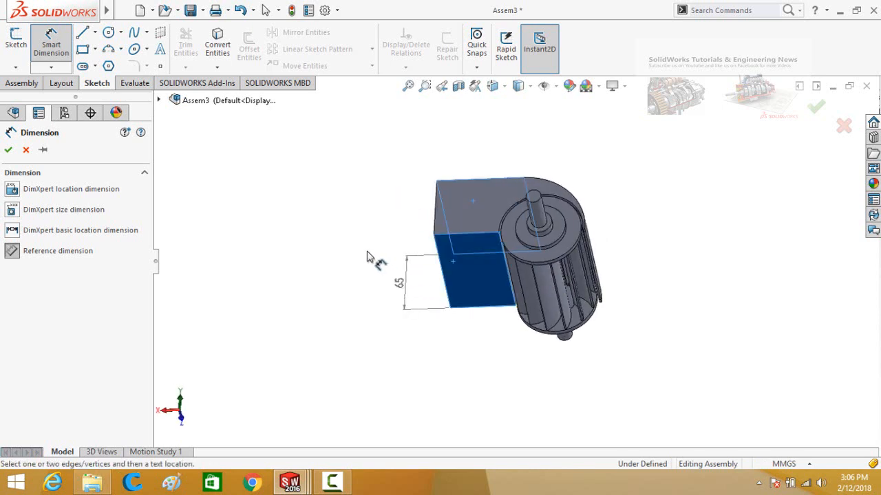
middle_drag(356, 238, 440, 245)
key(Escape)
middle_drag(382, 256, 426, 239)
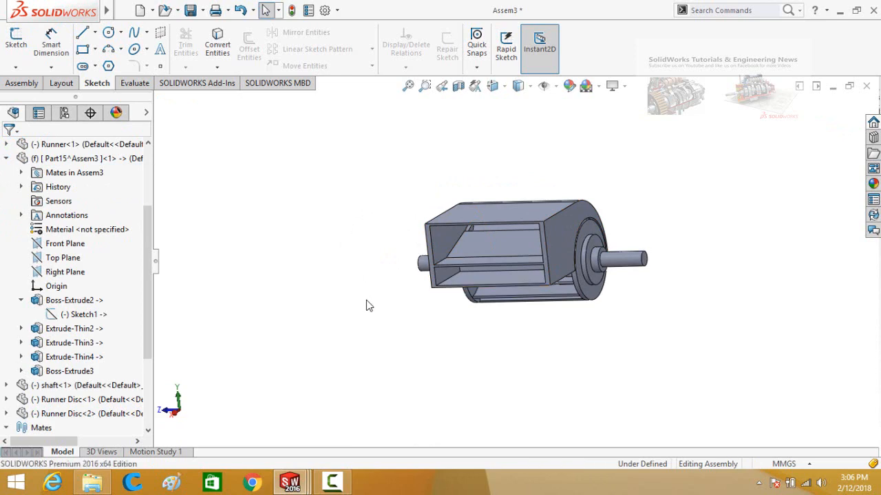
Create a new part and start a sketch on the Front Plane
key(ctrl+n)
double_click(278, 172)
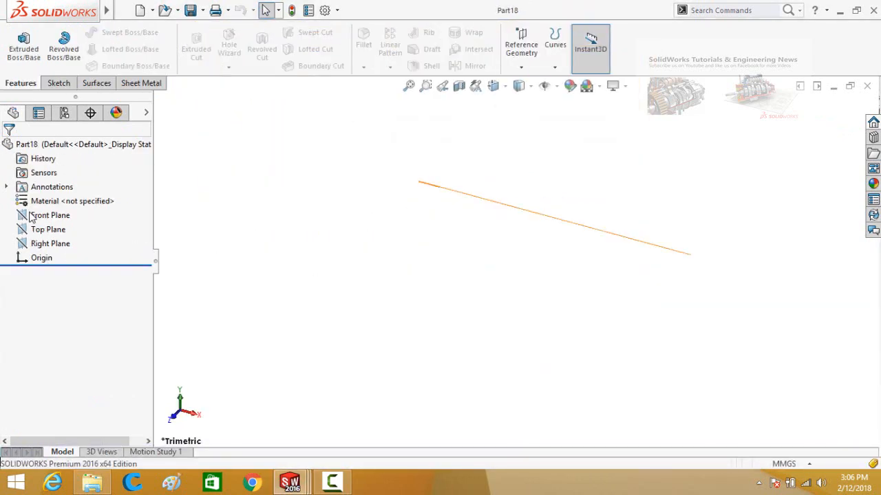
click(32, 216)
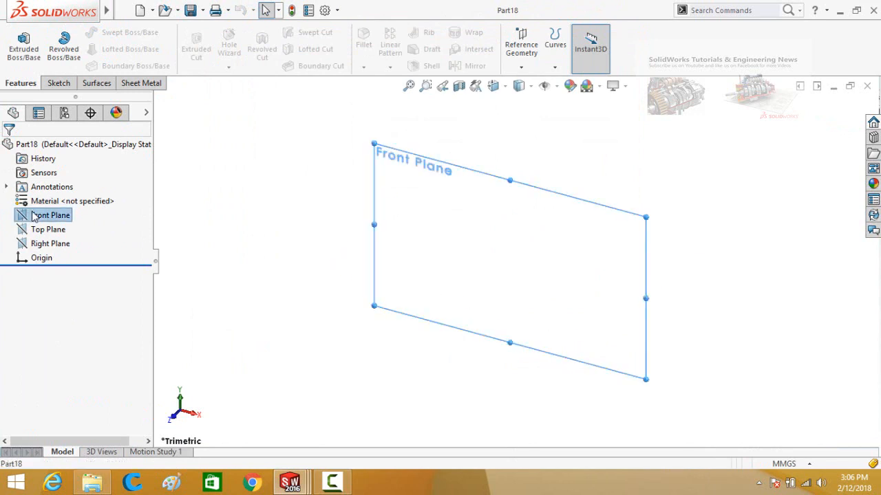
click(40, 195)
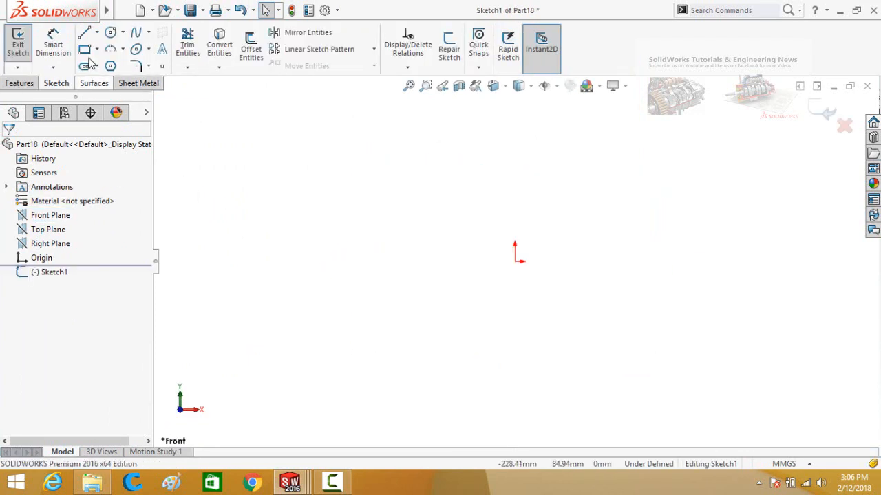
Sketch a corner rectangle about 84 mm wide, with its first corner at the origin
click(85, 50)
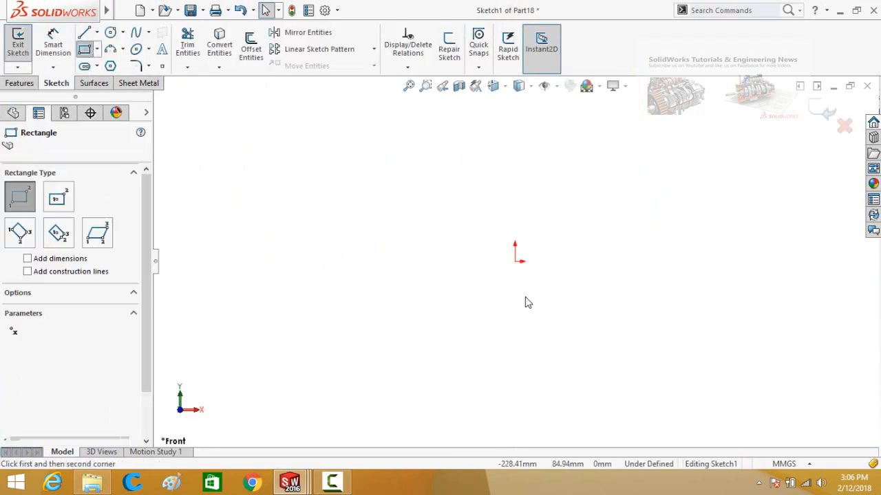
click(515, 260)
click(649, 183)
key(Escape)
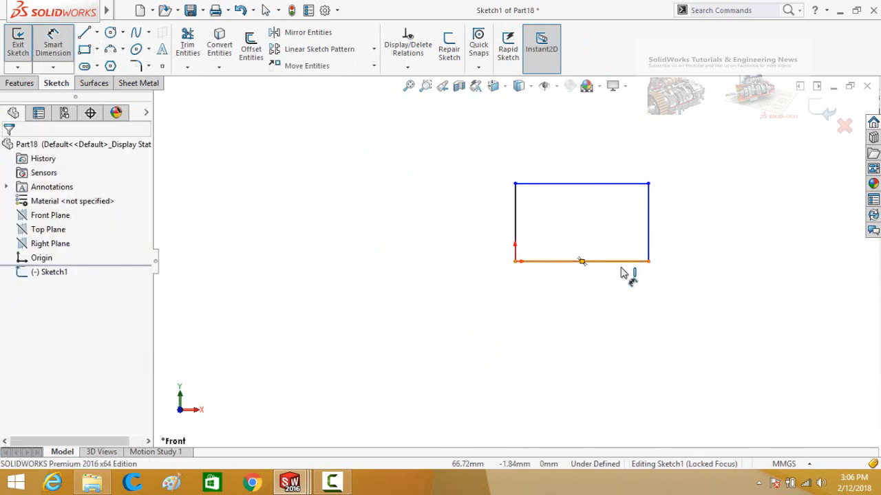
Dimension the rectangle to 120 mm wide and 65 mm high, and exit the sketch
click(622, 270)
click(595, 334)
text(1)
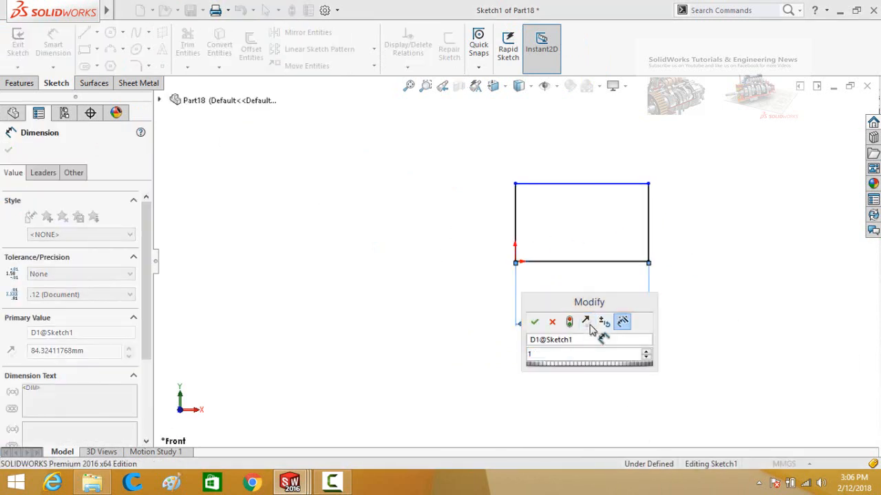
text(20)
key(Return)
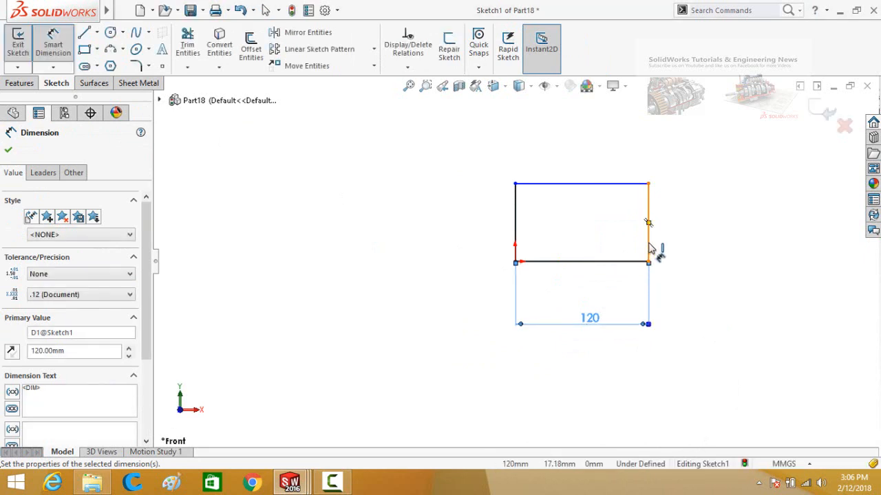
click(649, 249)
click(721, 336)
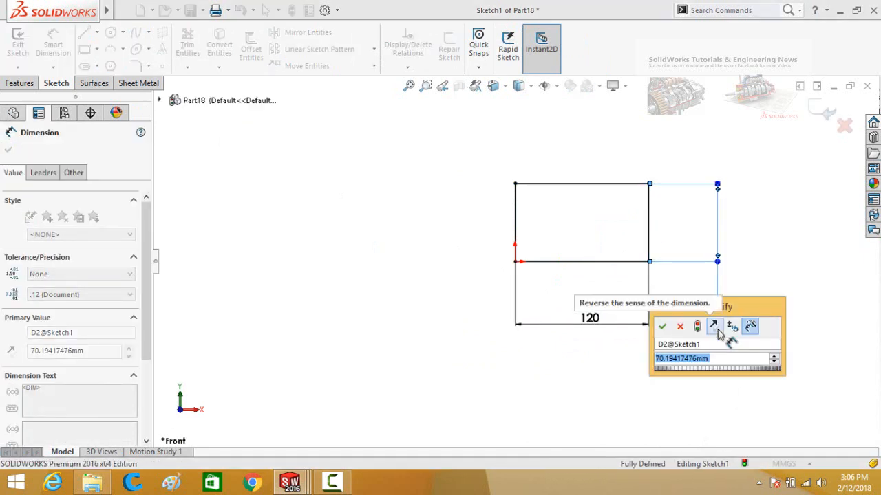
text(65)
key(Return)
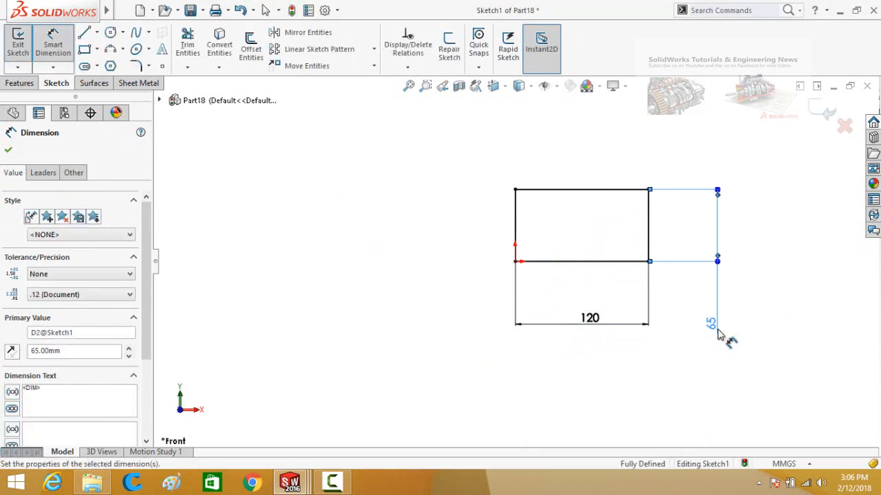
key(Escape)
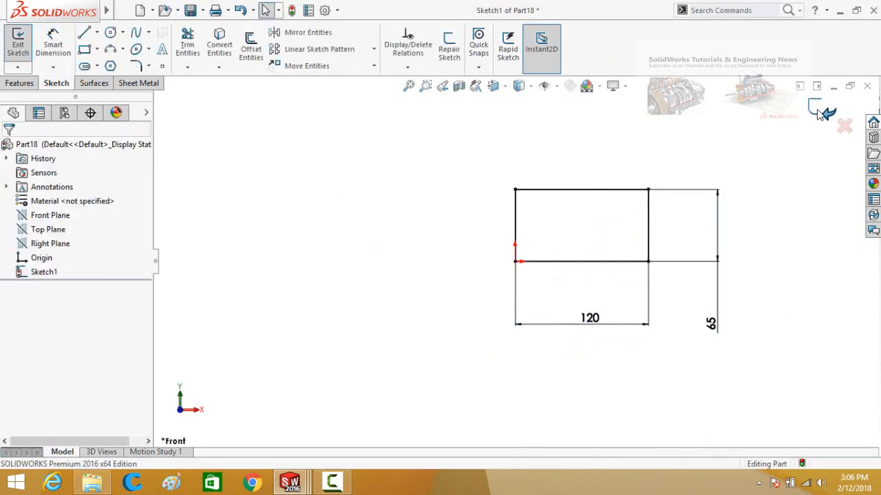
click(819, 113)
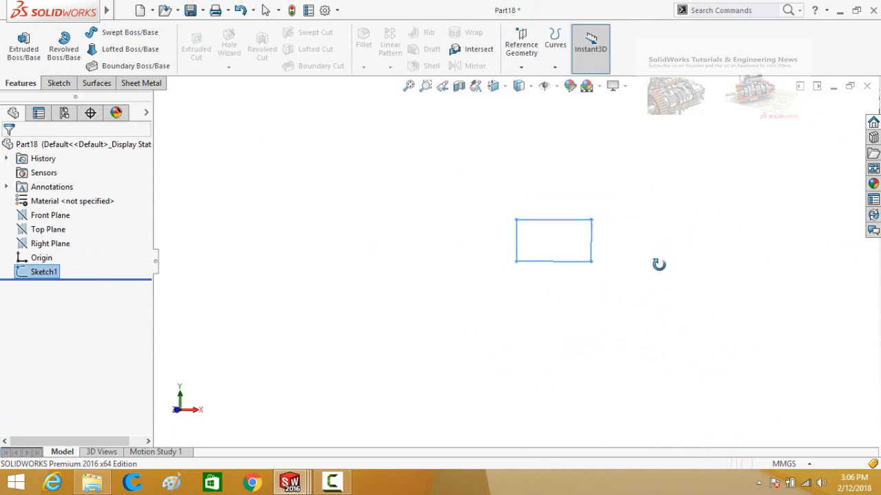
Create a reference plane offset 80 mm from the Front Plane
click(527, 54)
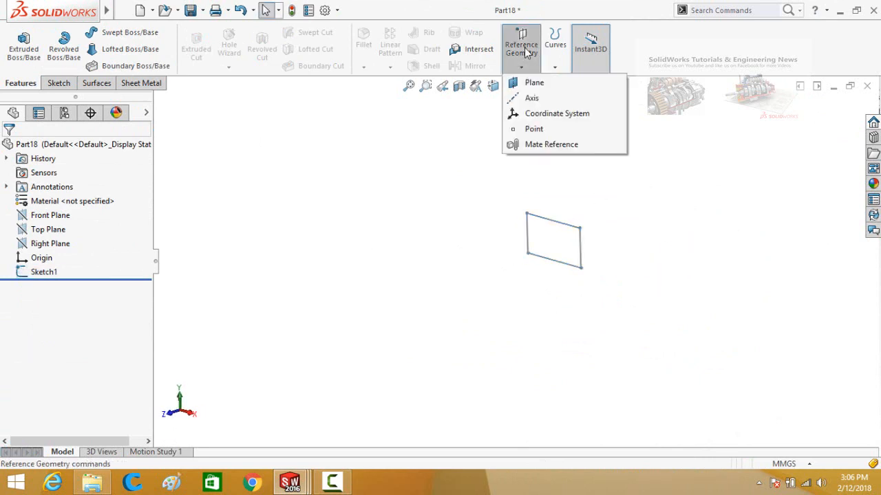
click(521, 83)
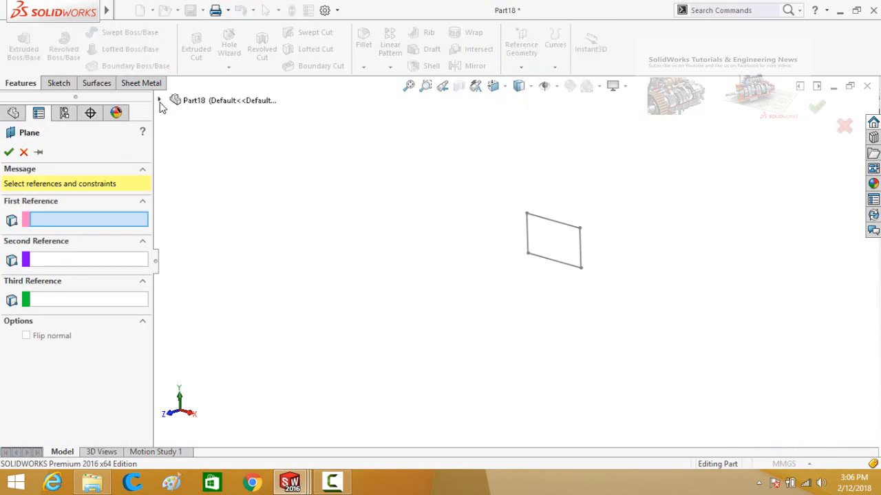
click(159, 101)
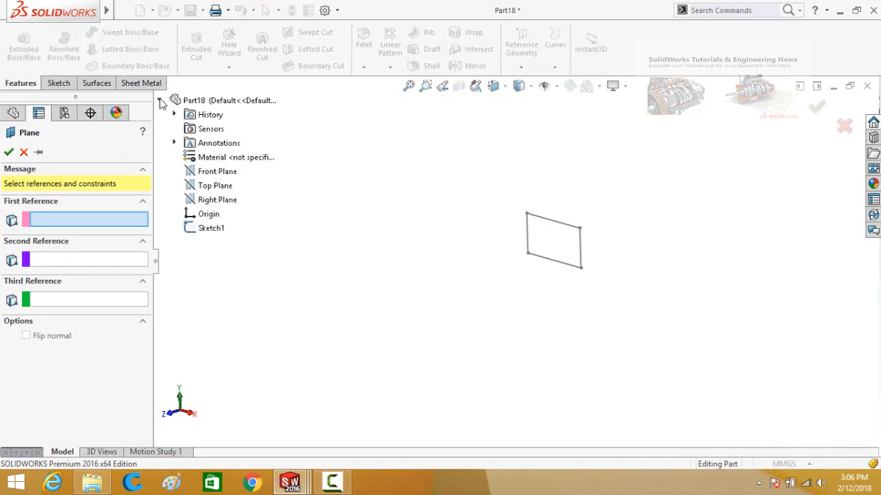
click(204, 174)
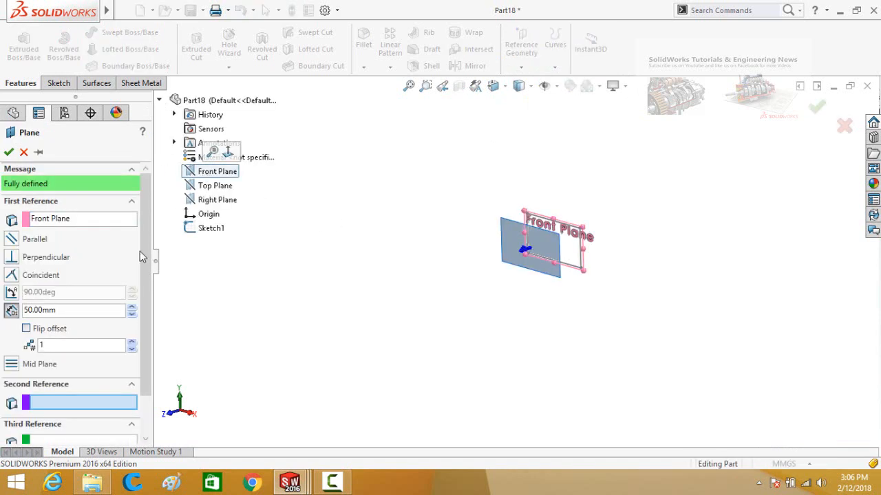
double_click(100, 309)
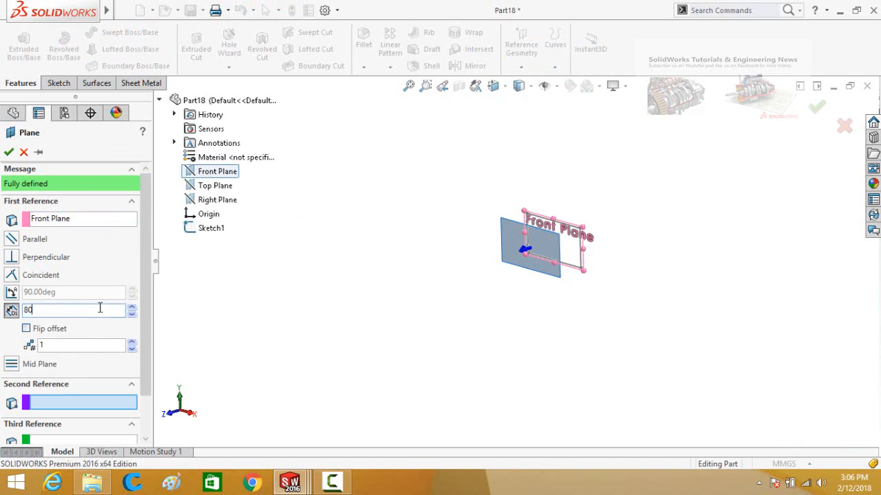
text(80)
key(Return)
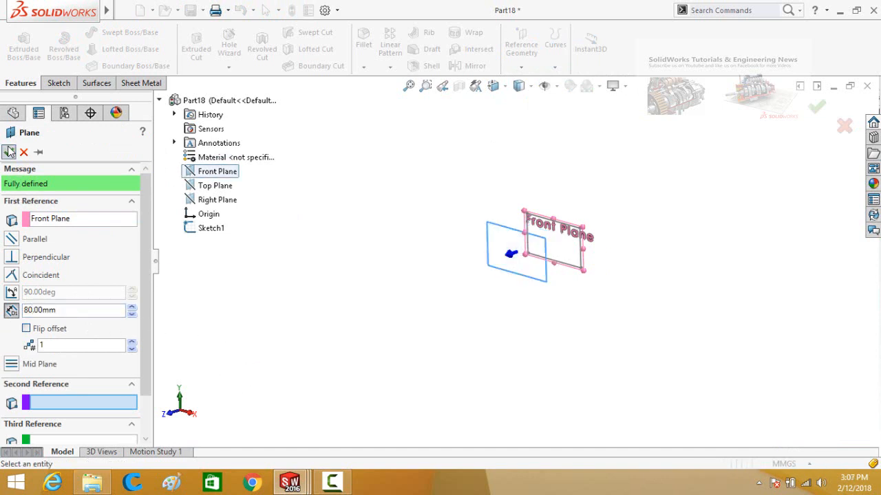
click(9, 152)
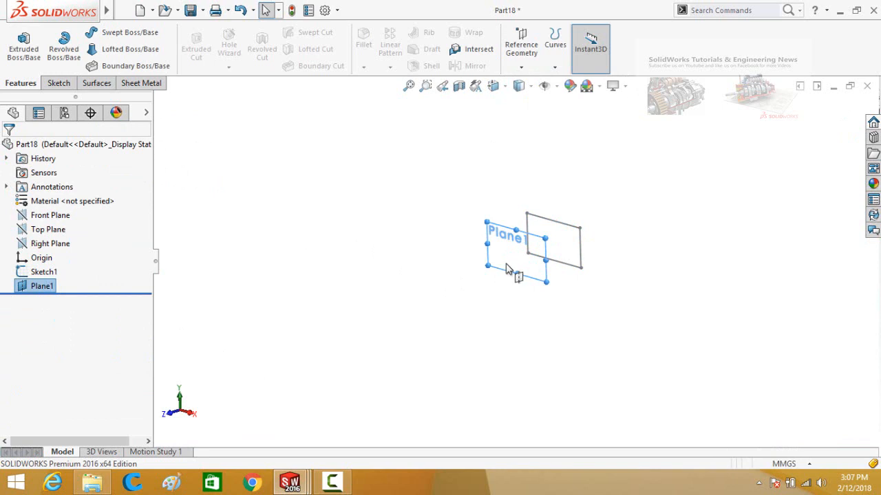
Start a sketch on the new offset plane and draw a circle about 114 mm in diameter near the rectangle's centre
click(514, 253)
click(567, 216)
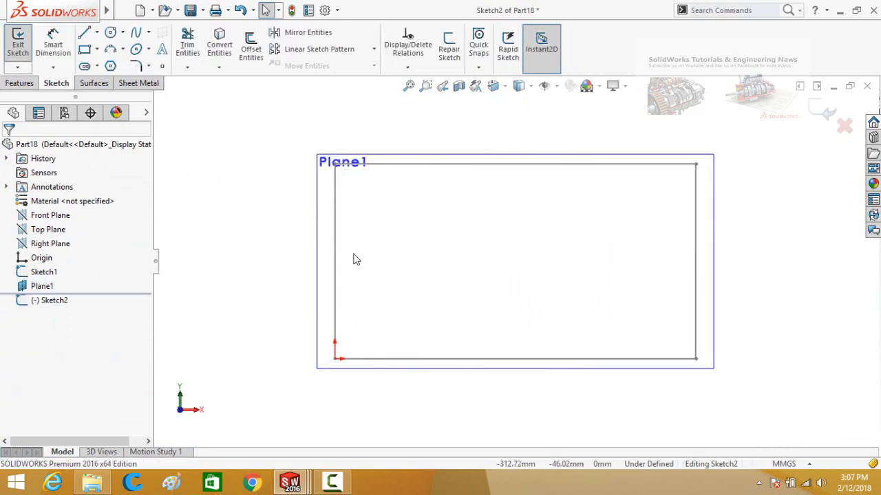
click(111, 32)
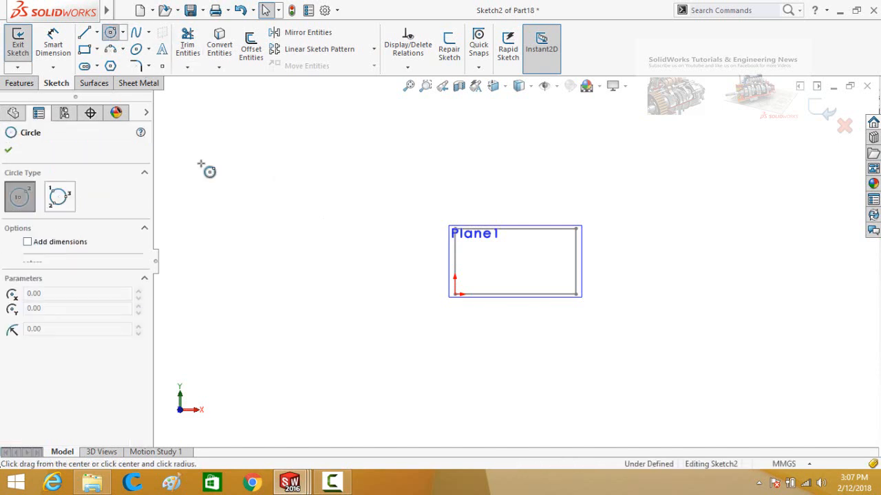
click(513, 262)
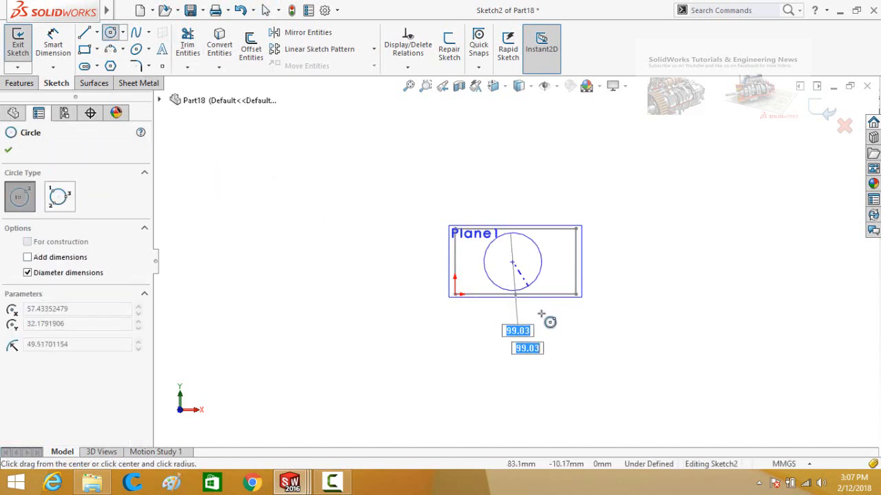
click(541, 317)
key(Escape)
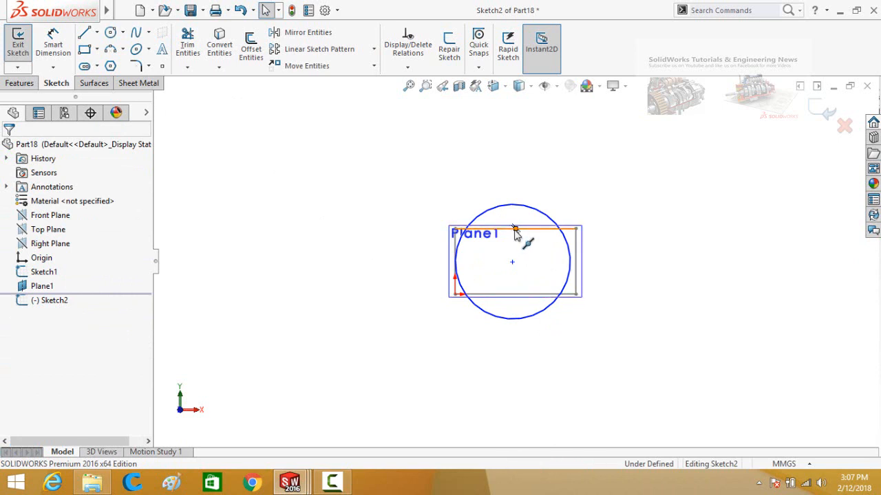
Align the circle's centre vertically with the midpoint of the rectangle's upper edge and horizontally with the midpoint of its right edge
click(514, 229)
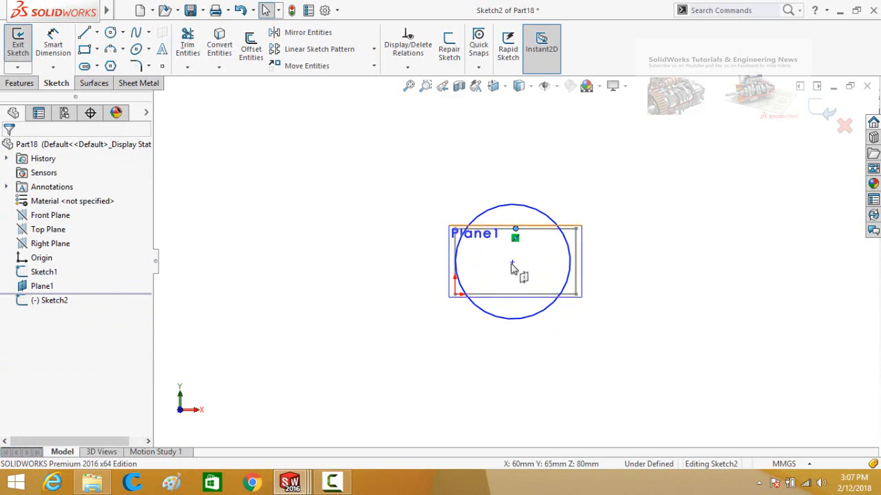
ctrl+click(513, 264)
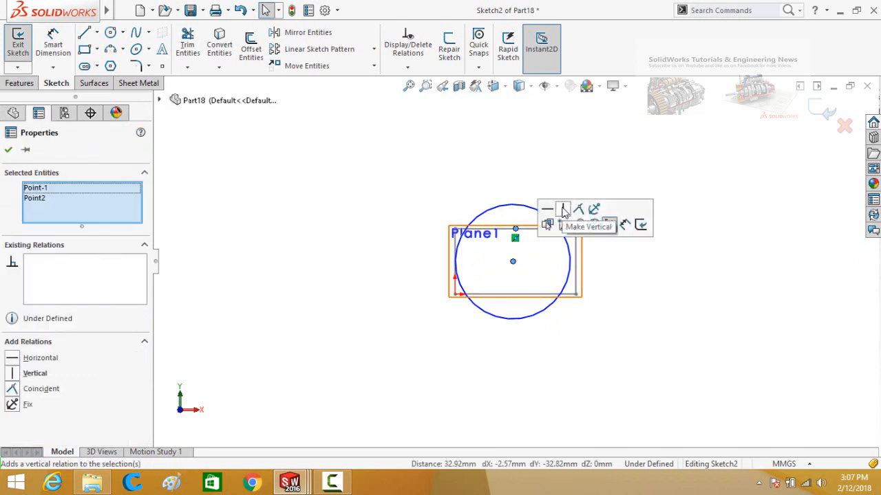
click(563, 210)
click(591, 252)
scroll(581, 270, down, 2)
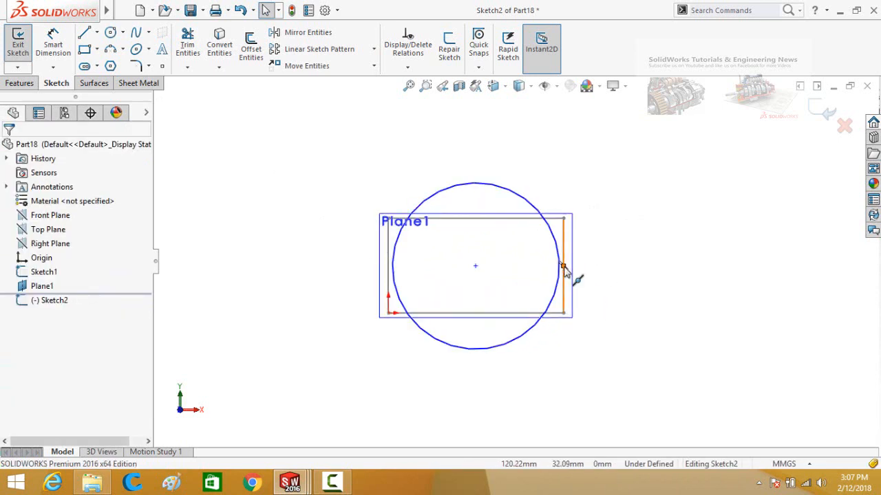
click(563, 266)
ctrl+click(476, 266)
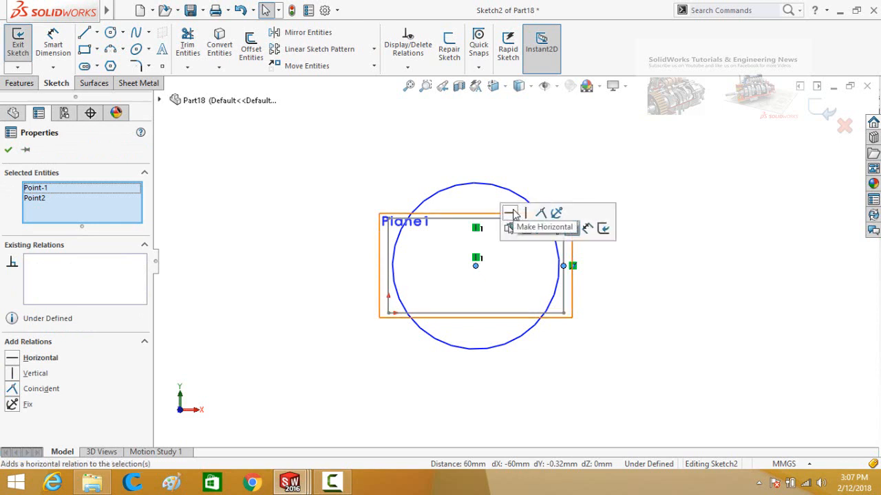
click(513, 215)
click(601, 306)
Dimension the circle's diameter to 3 in and exit the sketch
right_drag(609, 337, 608, 212)
click(513, 194)
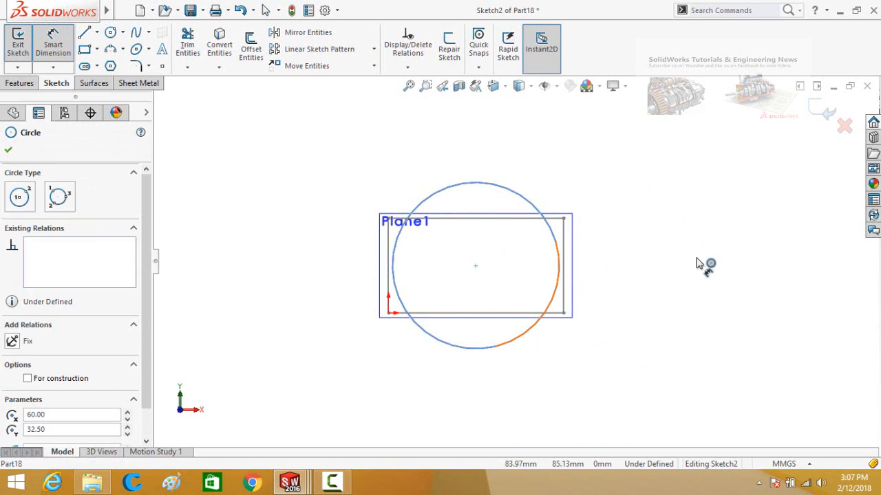
click(697, 254)
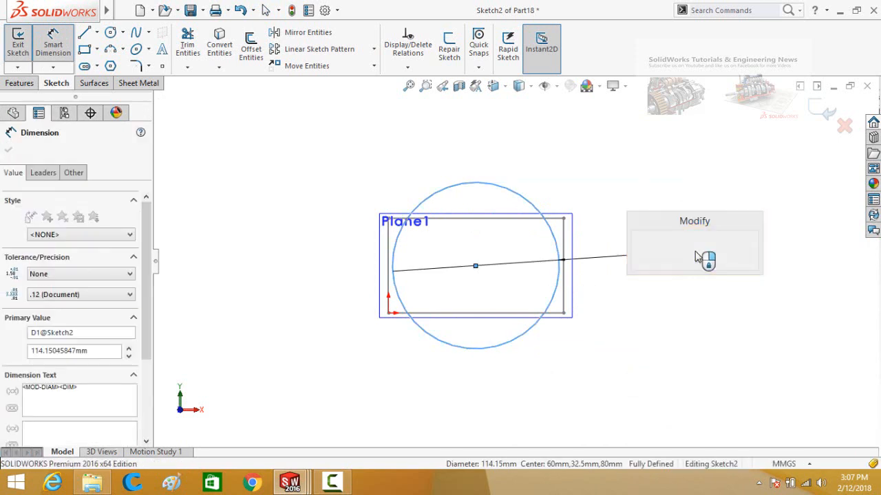
text(3in)
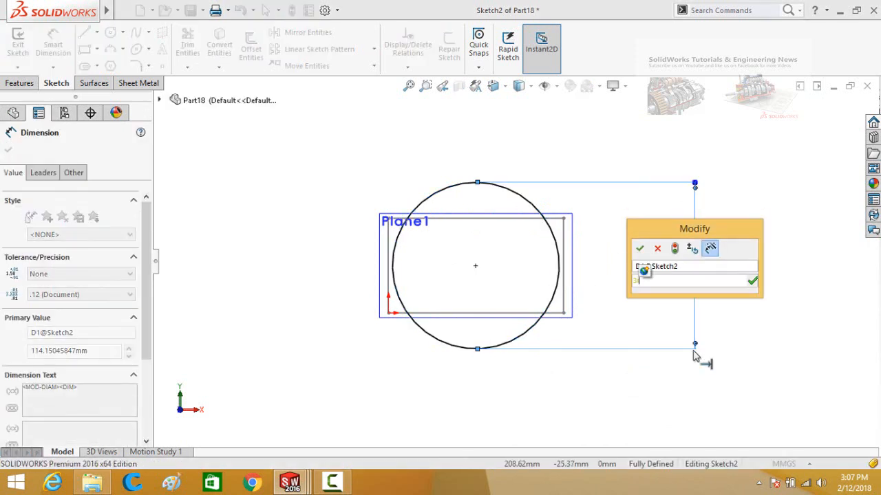
key(Return)
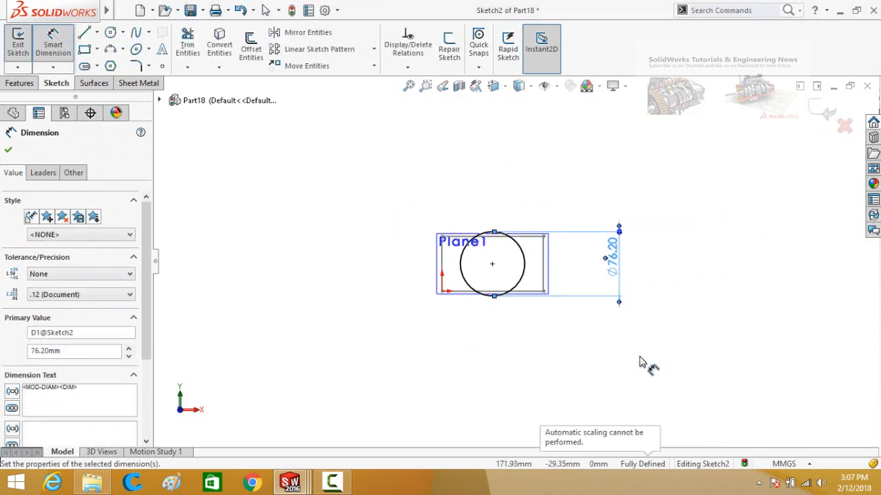
click(819, 111)
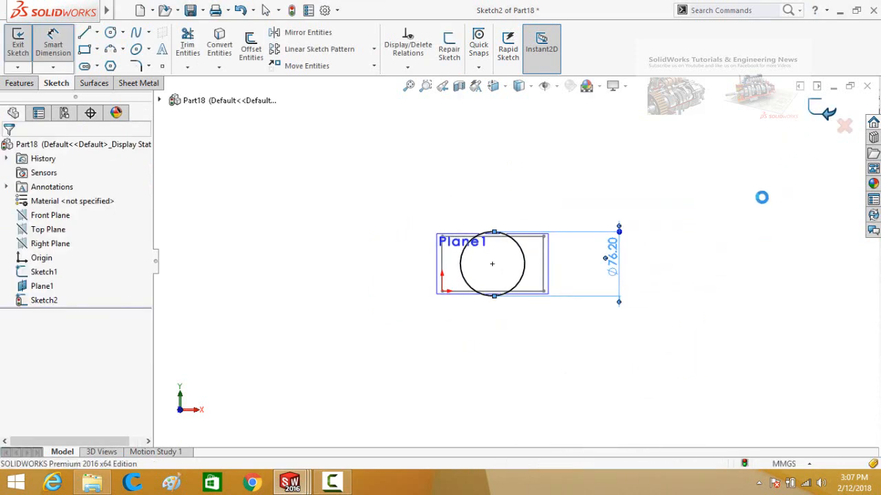
Hide the offset reference plane
middle_drag(663, 228, 412, 294)
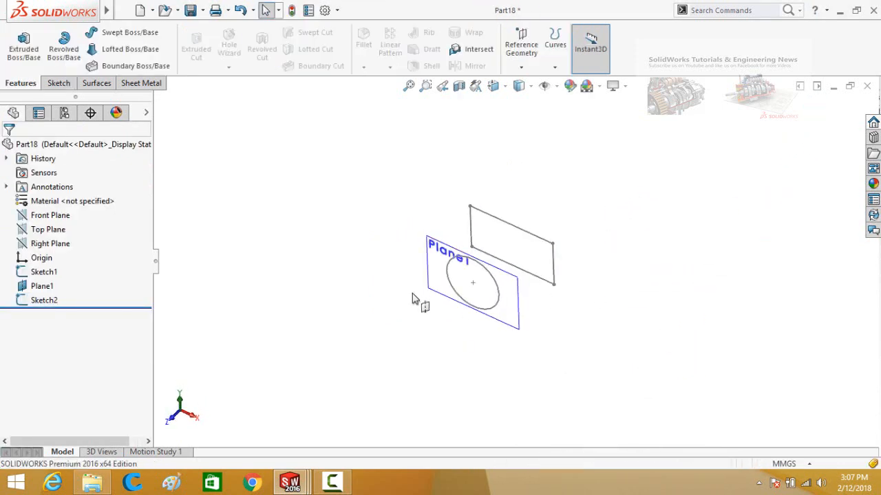
click(428, 262)
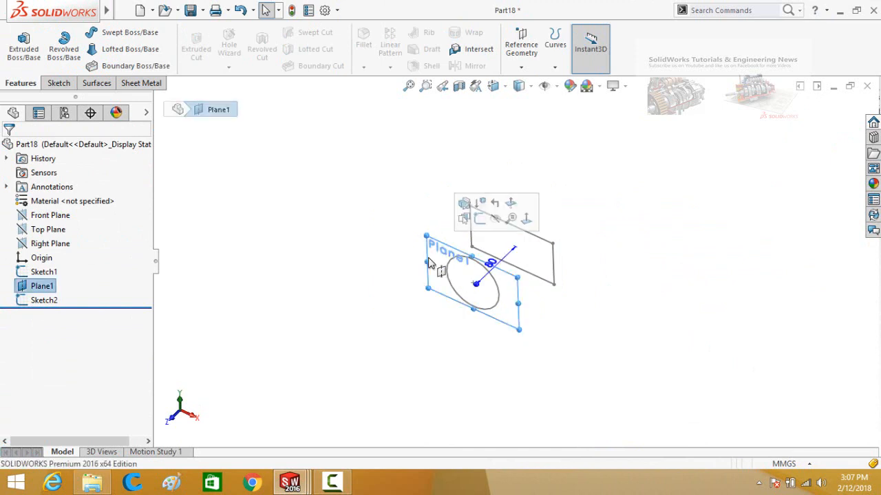
click(497, 213)
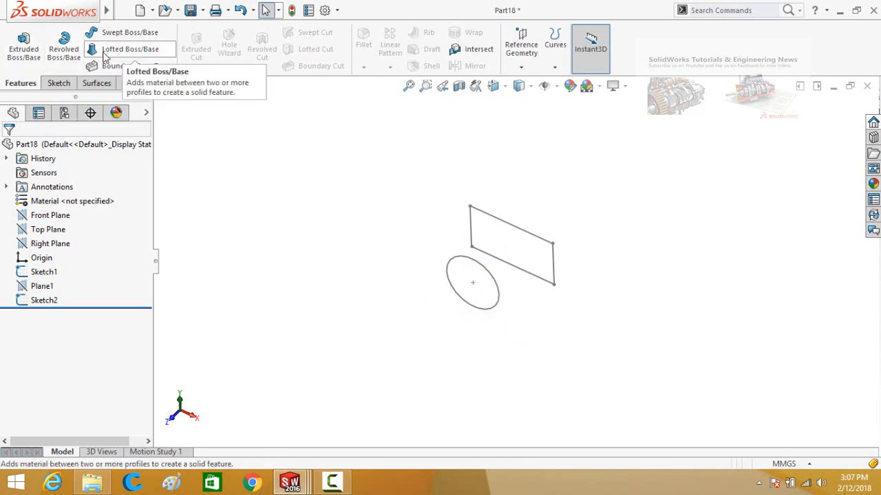
Create a lofted boss between the rectangle sketch and the circle sketch
click(130, 49)
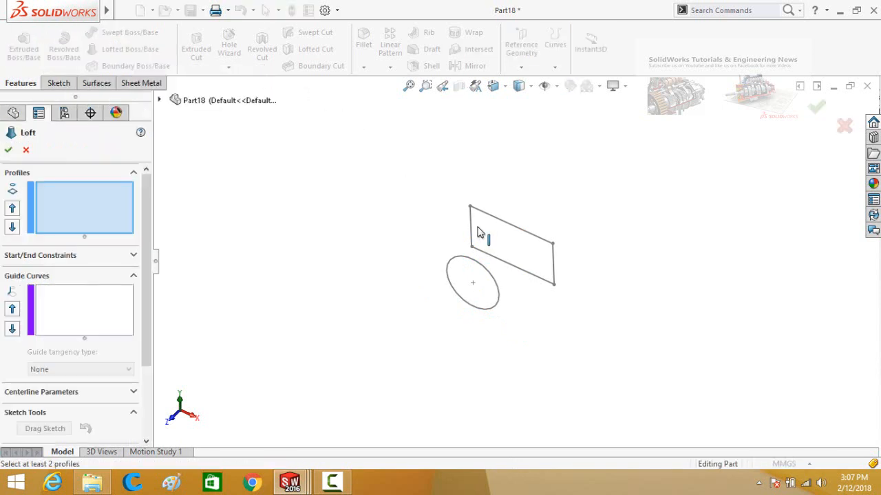
click(496, 262)
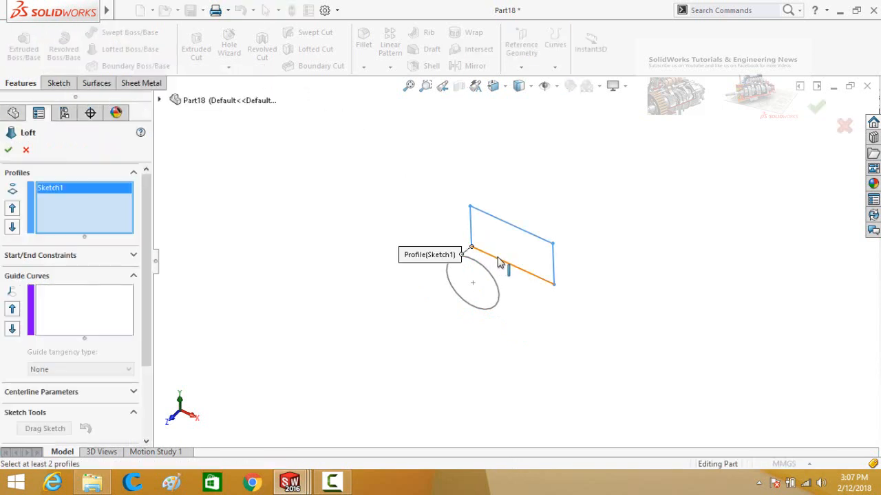
click(498, 303)
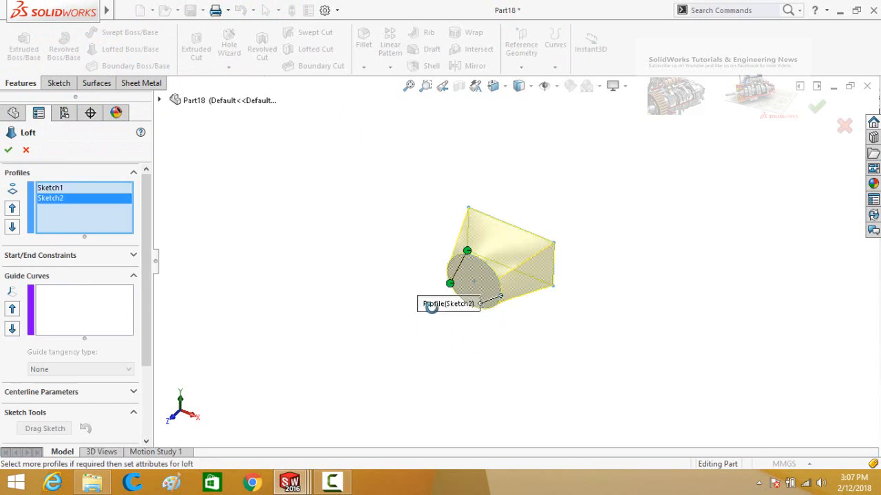
middle_drag(431, 309, 445, 242)
middle_drag(405, 273, 385, 276)
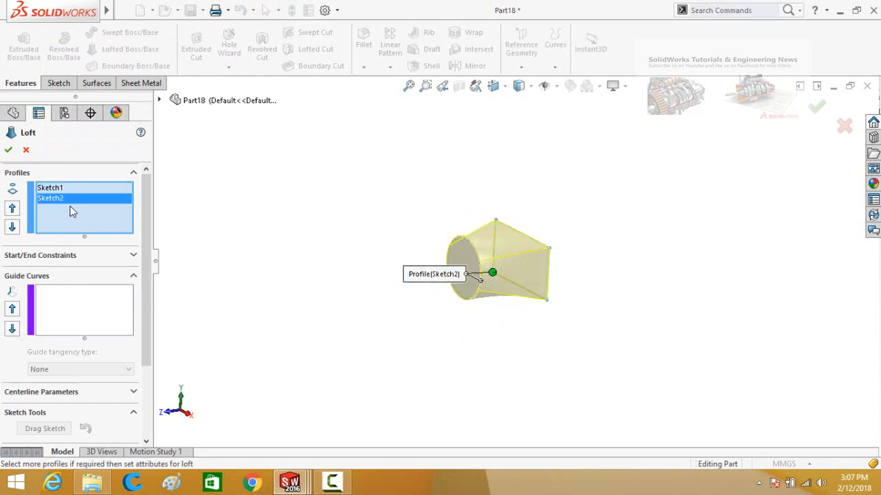
click(8, 150)
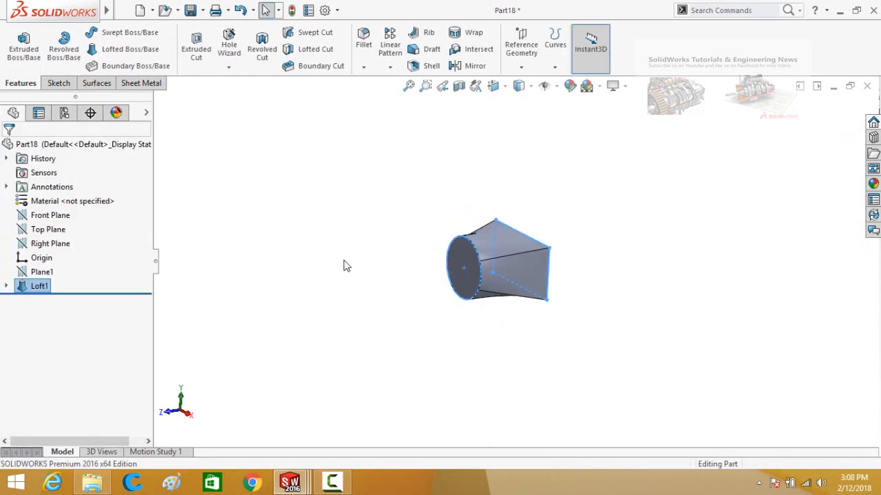
Convert the edges of the loft's rectangular end face into a new sketch and extrude it 10 mm outward, merged with the body
middle_drag(425, 254, 554, 245)
click(525, 250)
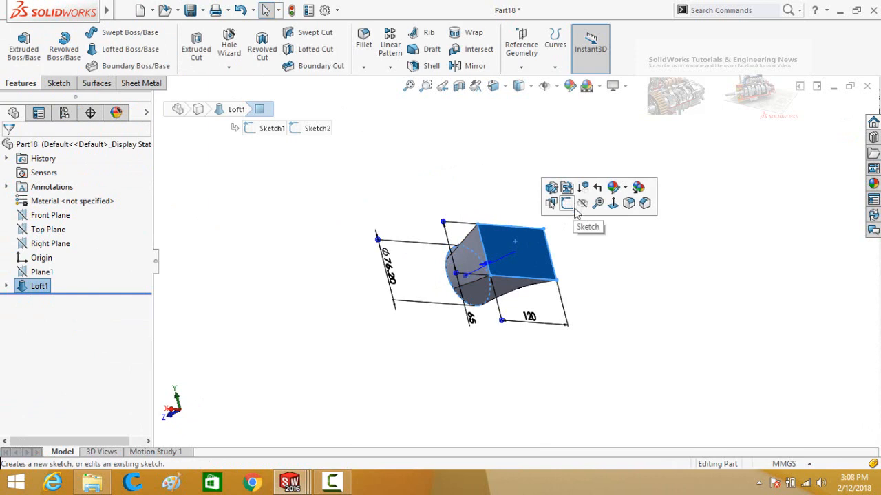
click(571, 204)
click(496, 267)
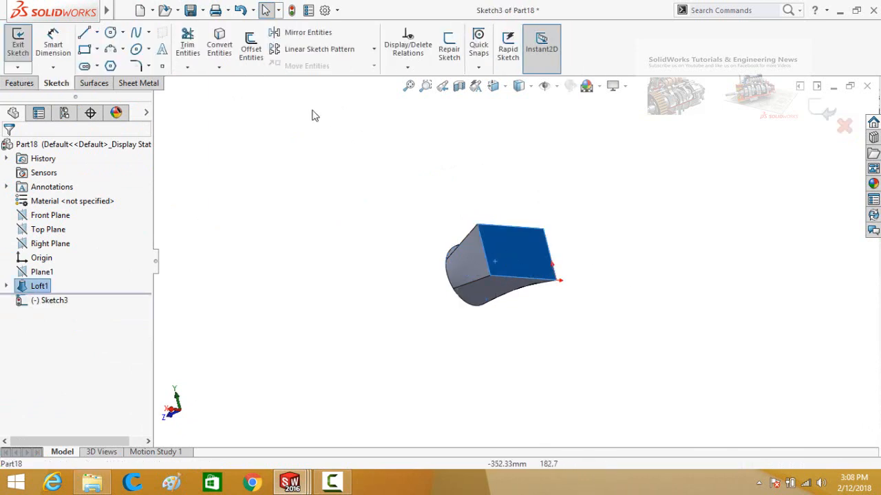
click(218, 43)
click(20, 83)
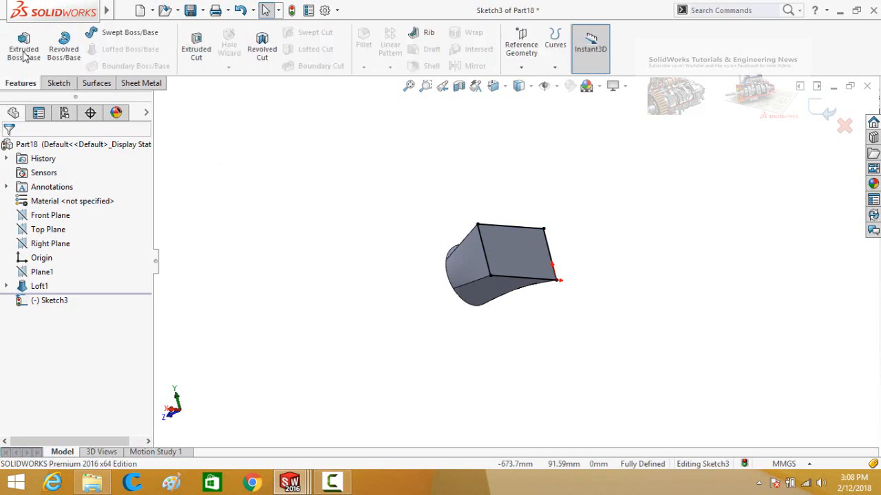
click(24, 47)
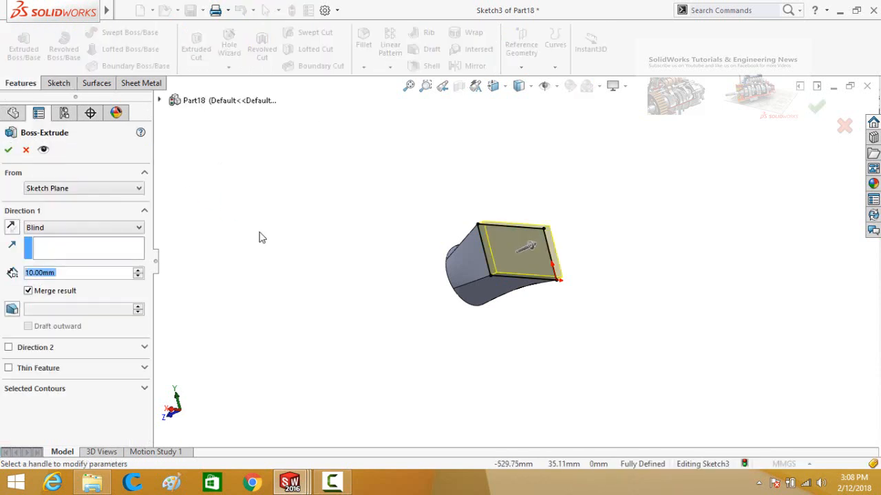
click(8, 150)
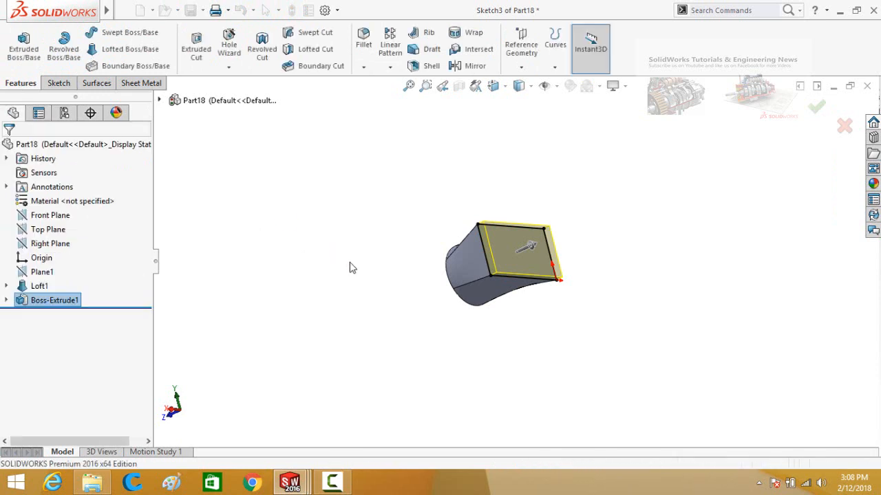
Start a sketch on the loft's round end face and draw a circle from its centre matching the face's edge
middle_drag(351, 267, 466, 274)
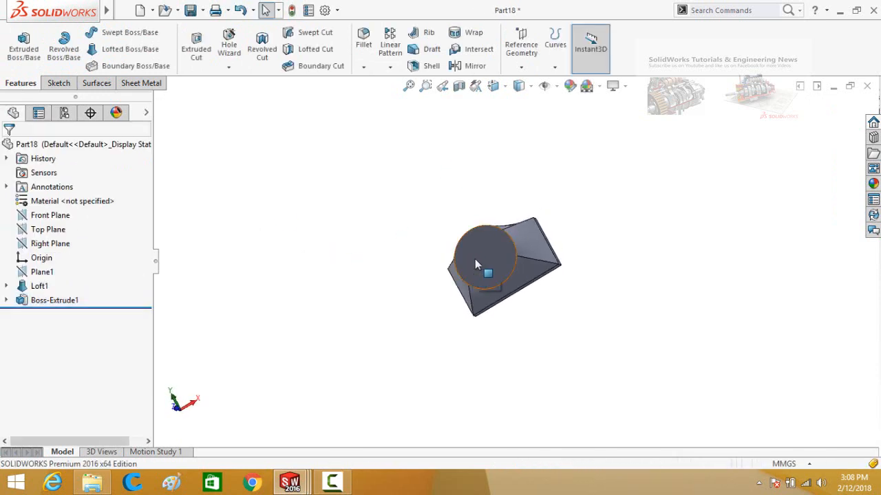
click(475, 259)
click(530, 226)
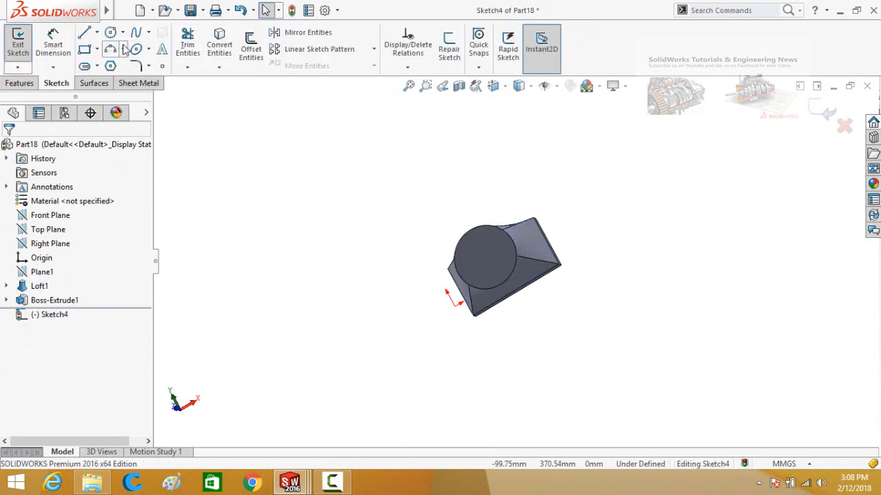
click(111, 32)
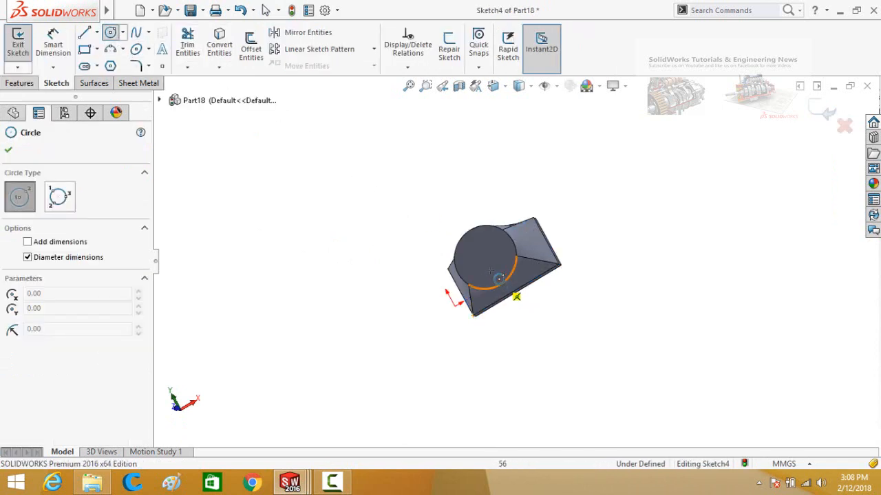
click(485, 257)
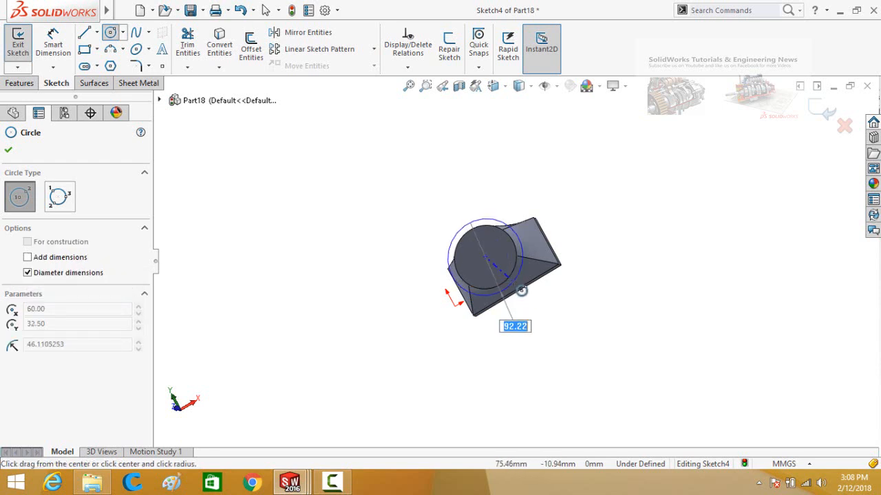
click(509, 280)
key(Escape)
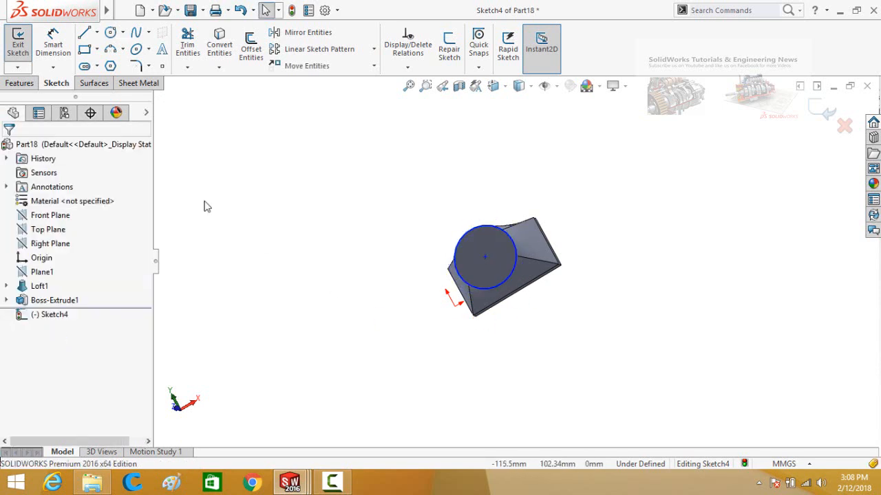
Extrude the circle 10 mm outward from the round end face, merged with the body
click(19, 83)
click(24, 45)
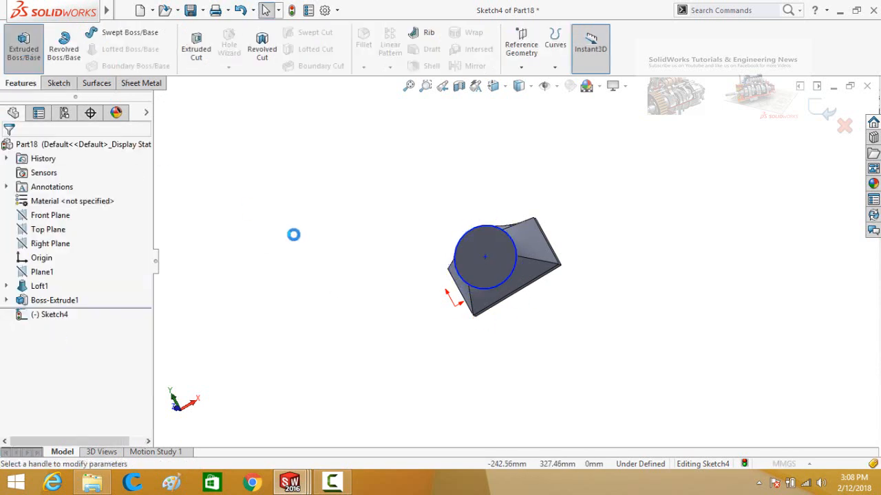
middle_drag(295, 208, 214, 271)
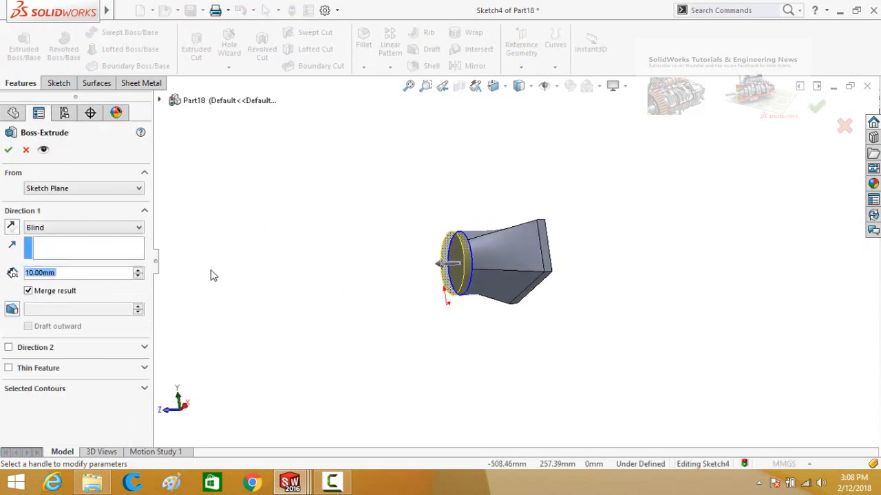
click(8, 150)
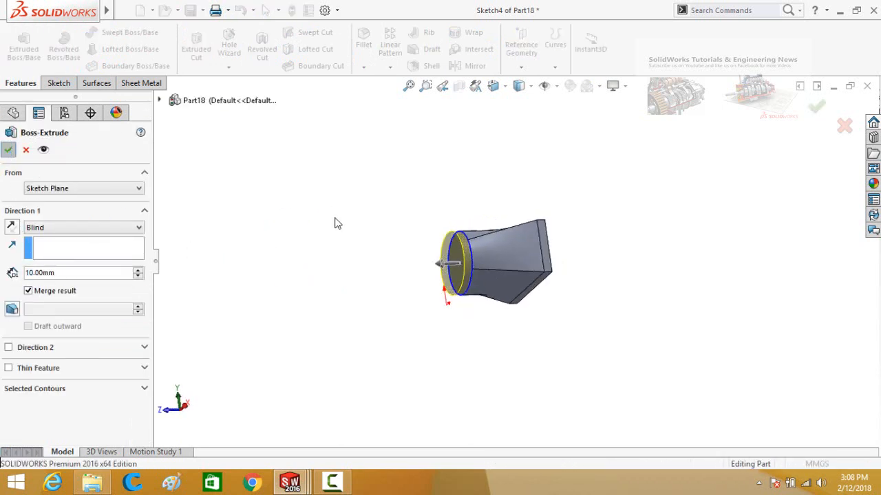
Shell the body outward with a 5 mm wall thickness, removing the rectangular and round end faces
middle_drag(358, 236, 350, 209)
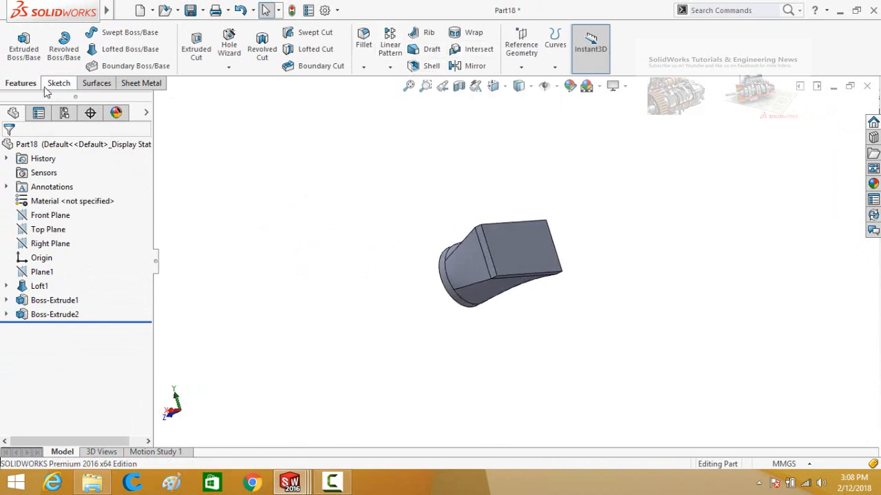
click(416, 66)
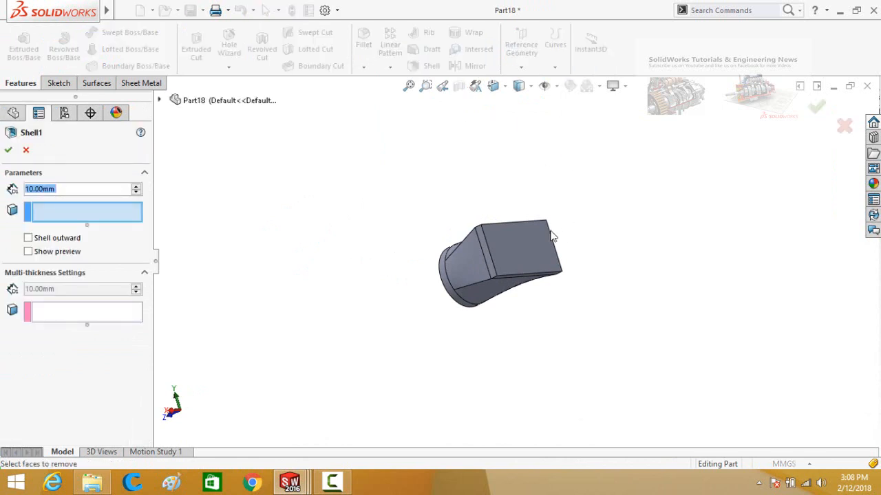
click(520, 248)
middle_drag(408, 226, 472, 231)
click(470, 258)
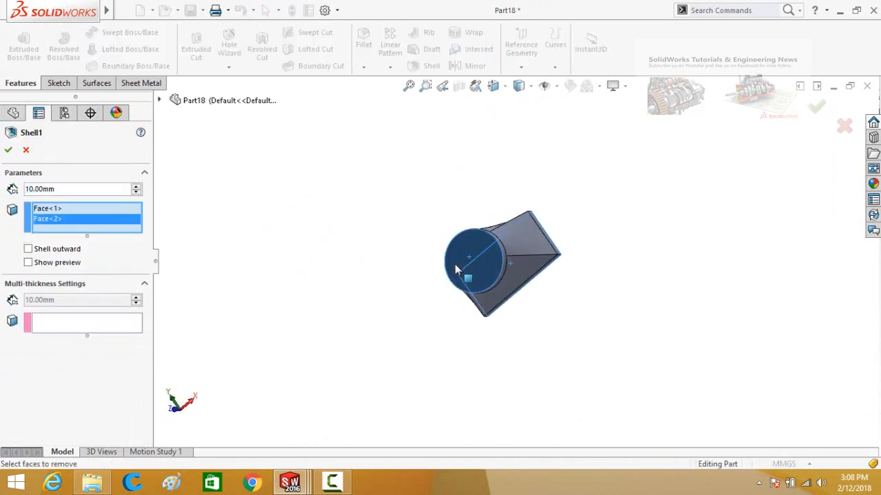
middle_drag(354, 260, 227, 265)
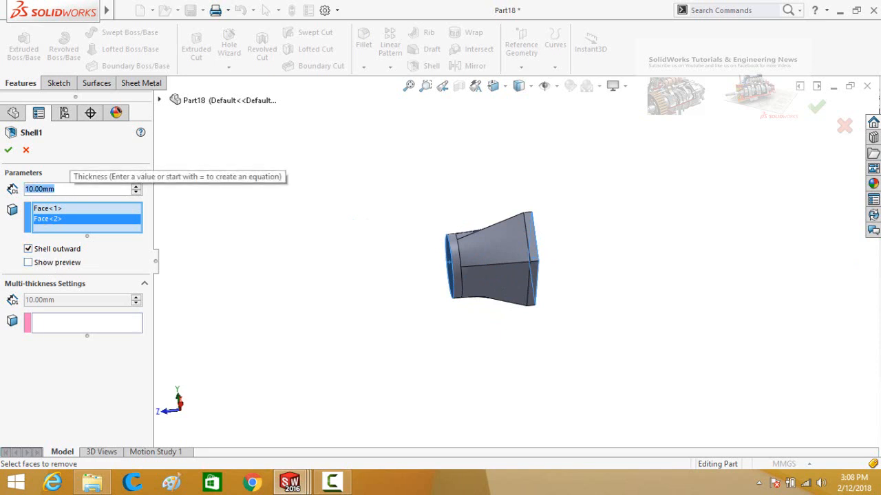
text(5)
key(Return)
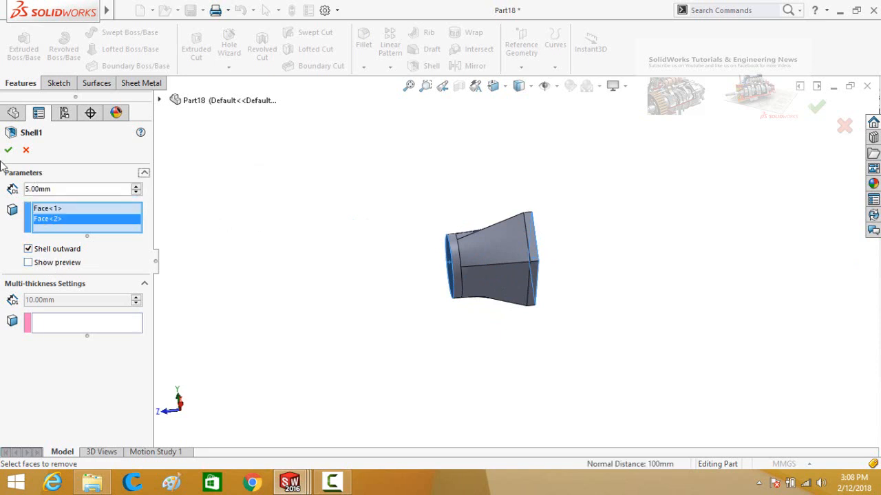
click(26, 263)
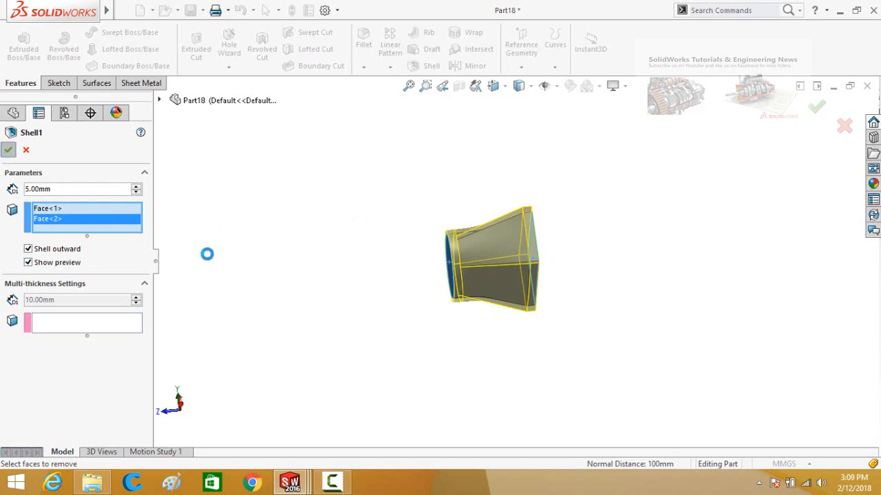
key(Return)
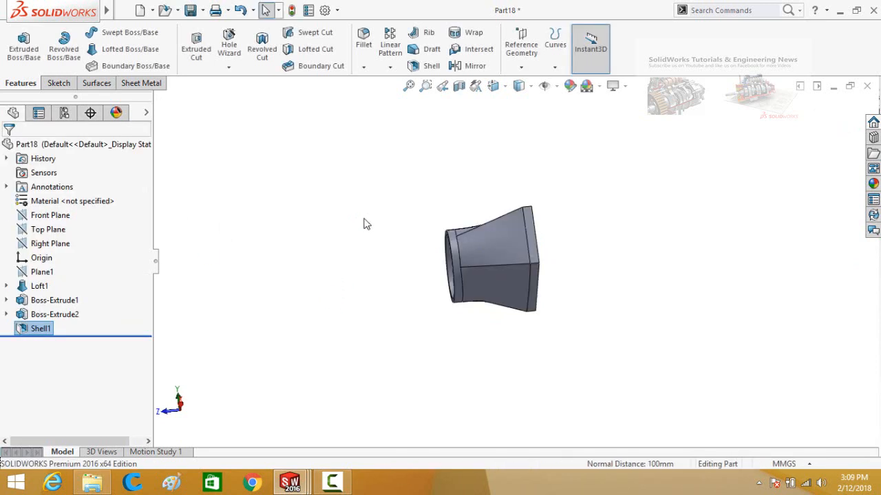
Start a new sketch on the ring-shaped face at the round end of the shelled duct
middle_drag(367, 224, 442, 232)
scroll(444, 234, down, 5)
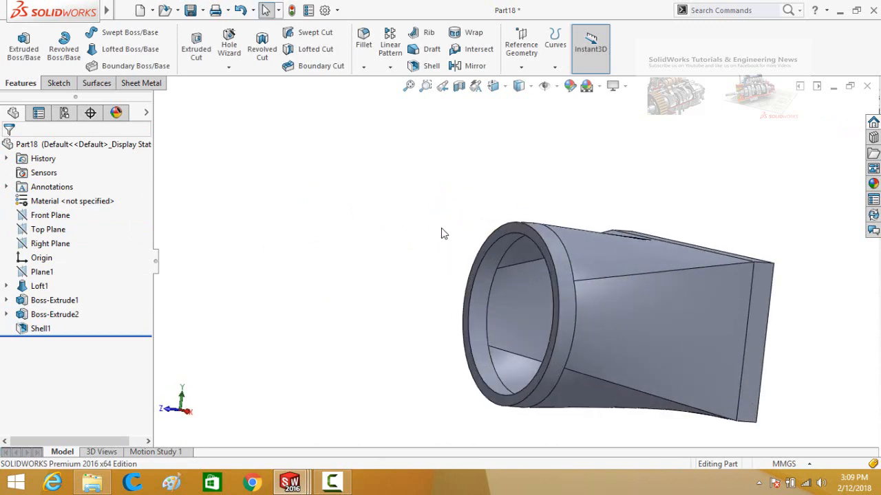
click(507, 227)
click(478, 232)
scroll(477, 231, down, 3)
click(548, 229)
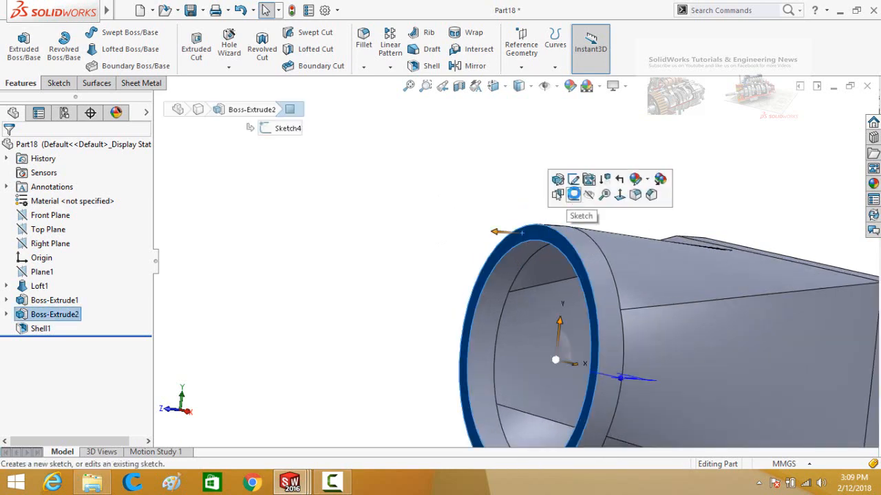
click(573, 195)
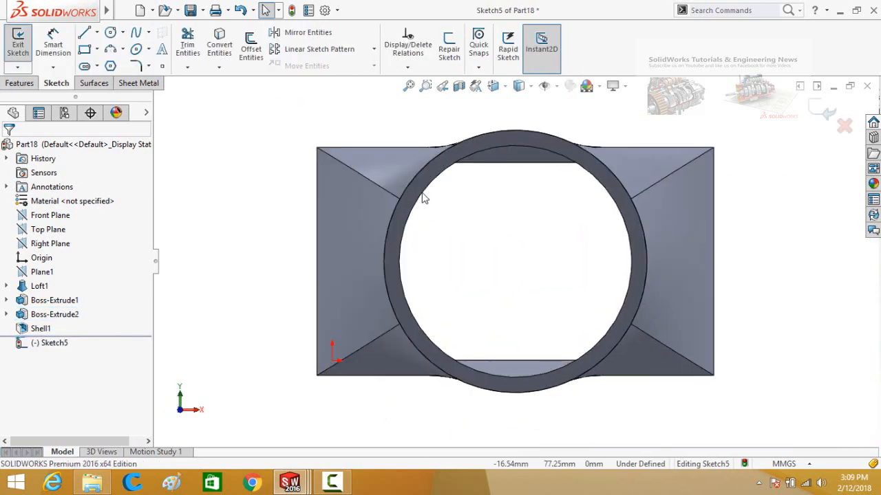
click(112, 33)
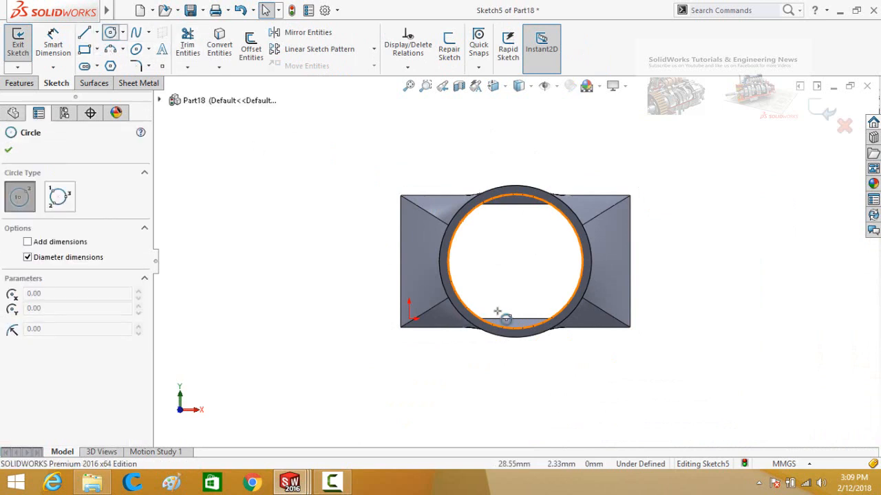
click(519, 262)
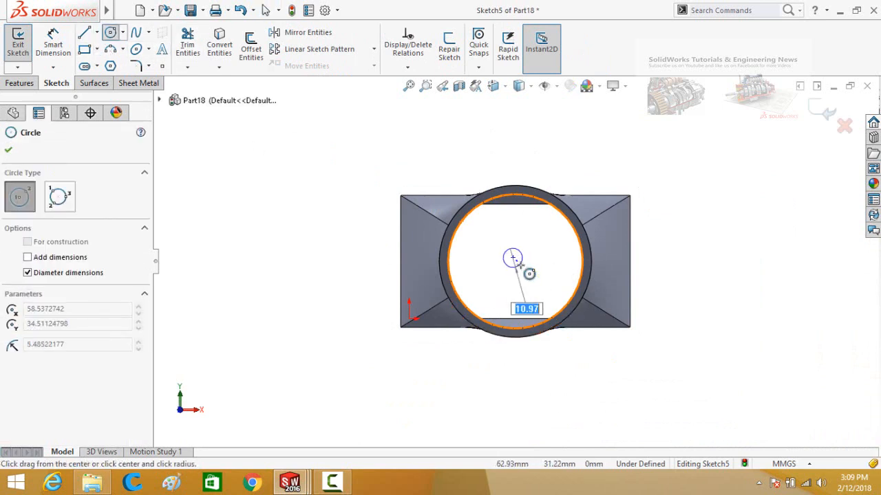
key(Escape)
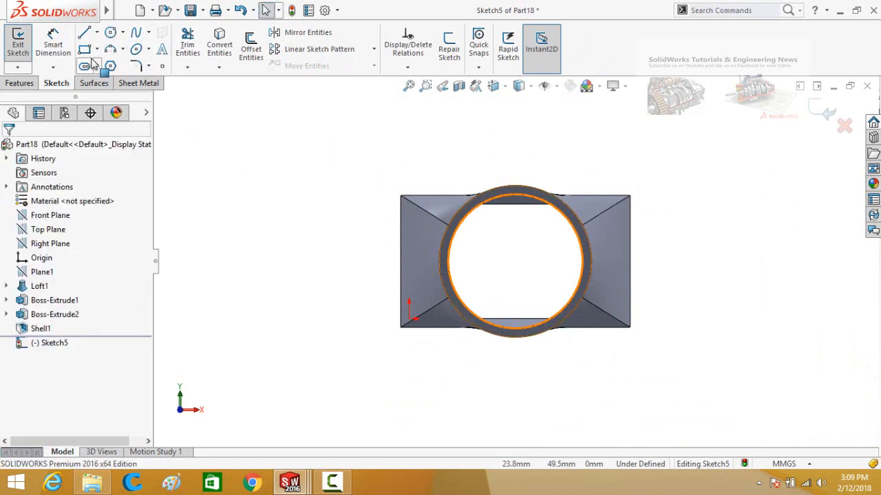
Draw two concentric circles centred on the round opening, one about 129 mm in diameter and one on the opening's inner edge
click(111, 33)
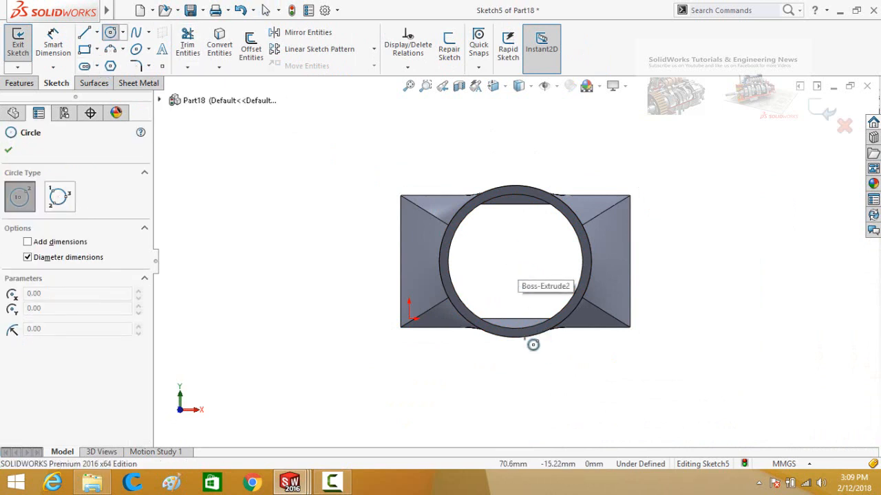
click(515, 262)
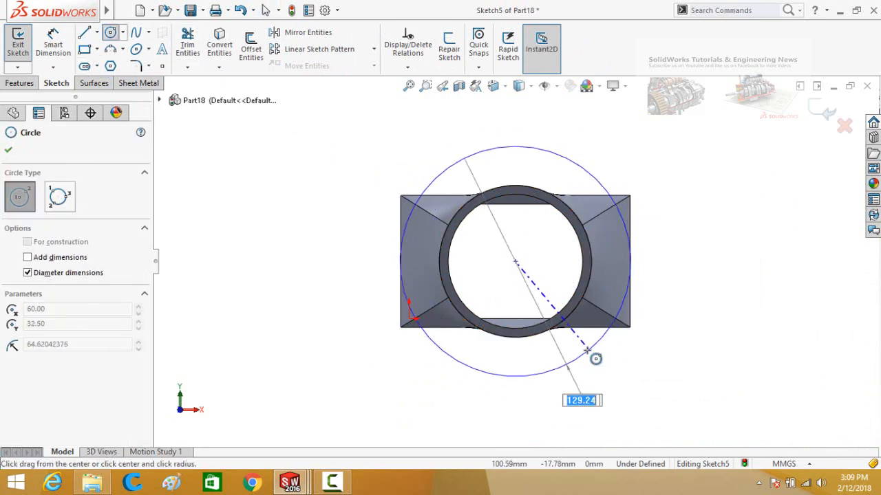
click(586, 351)
click(516, 262)
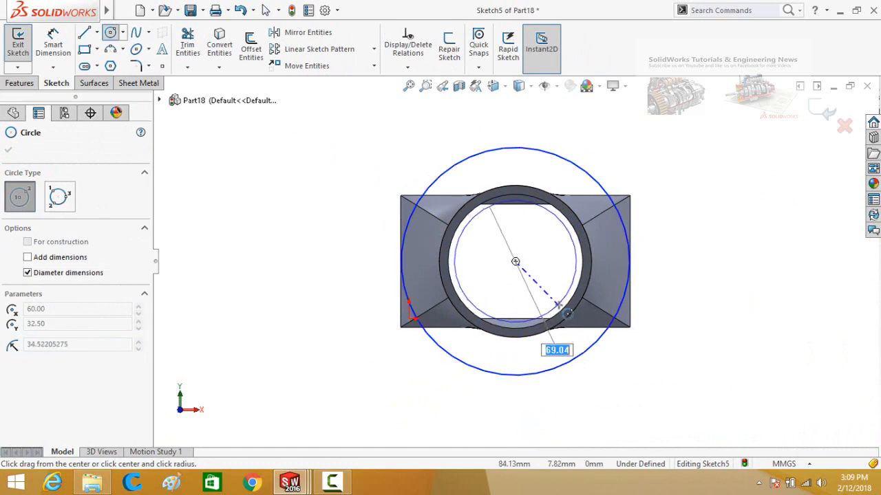
click(562, 310)
key(Escape)
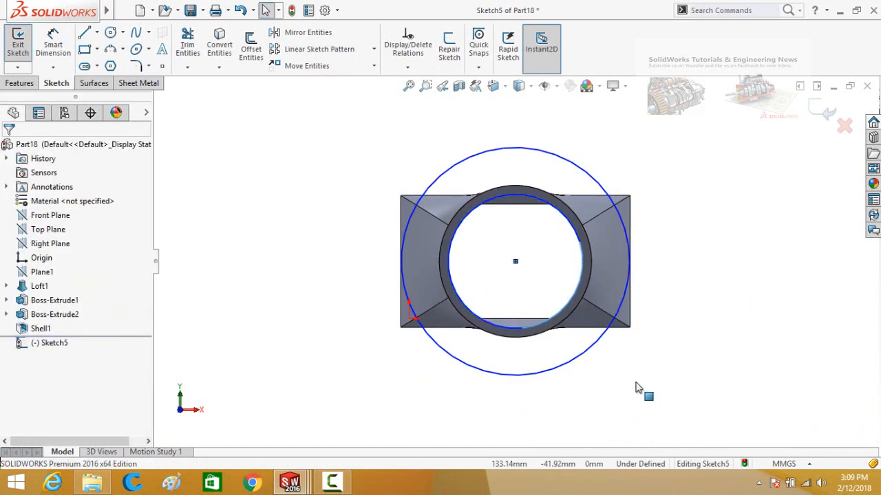
Dimension the radial gap between the two concentric circles to 15 mm
right_drag(636, 388, 637, 327)
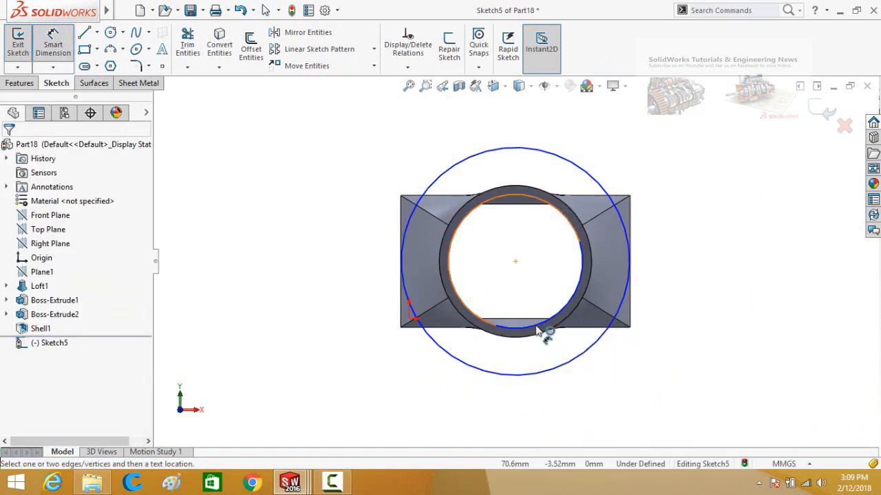
click(547, 335)
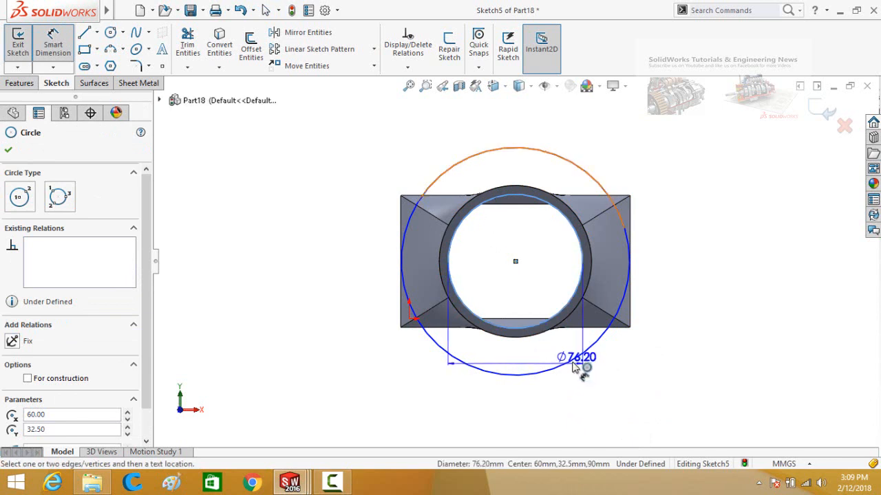
click(601, 400)
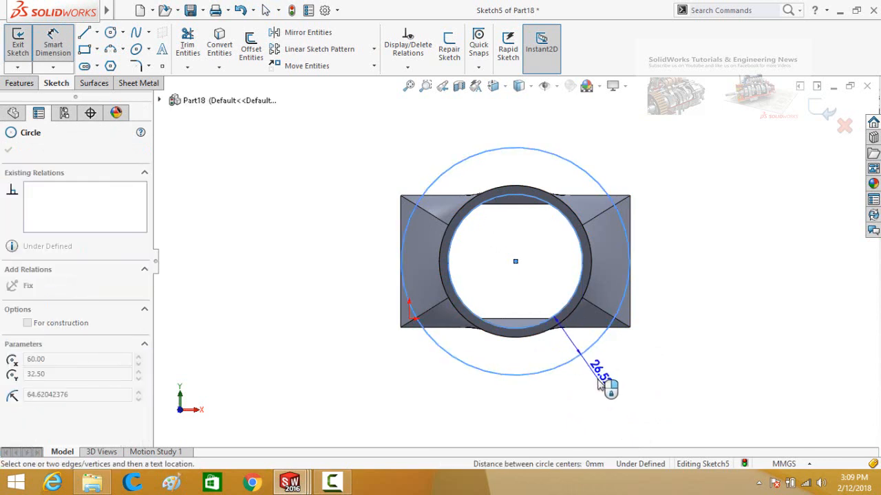
click(616, 407)
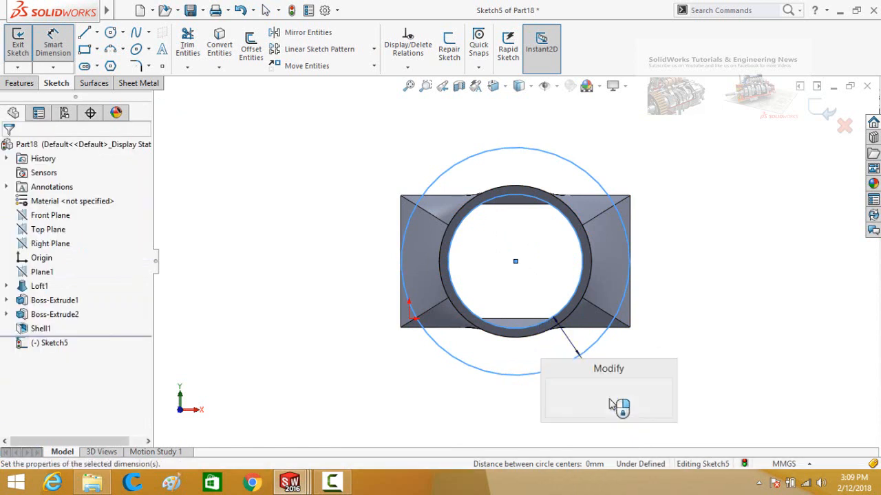
text(20)
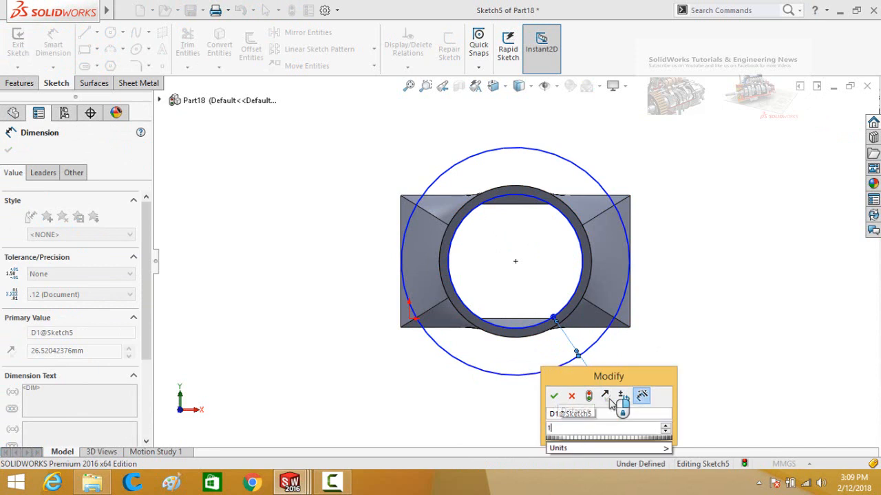
key(Escape)
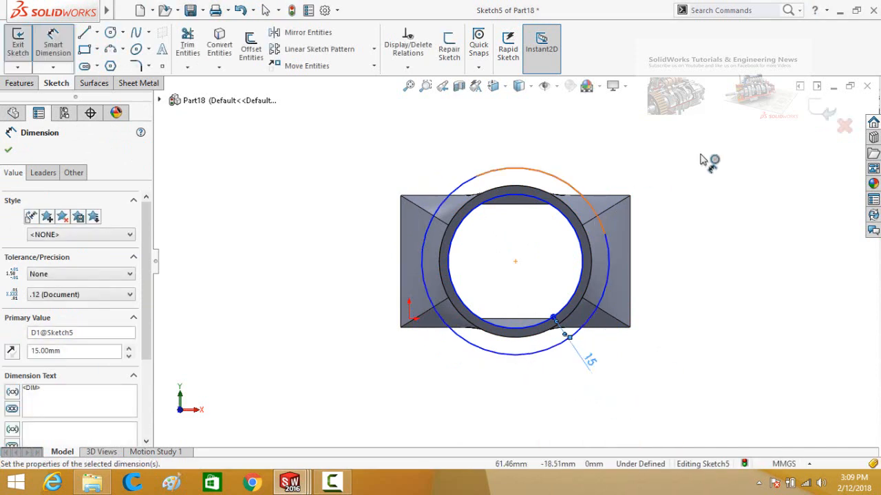
key(Escape)
Extrude the concentric-circle profile 5 mm outward at the round end to form a merged flange ring
click(20, 83)
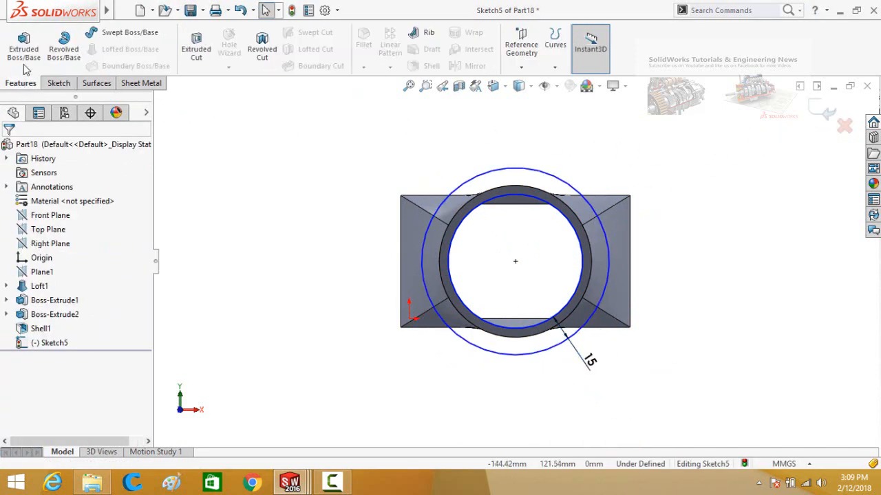
click(24, 46)
mouse_move(268, 213)
middle_down()
mouse_move(279, 218)
mouse_move(248, 261)
middle_up()
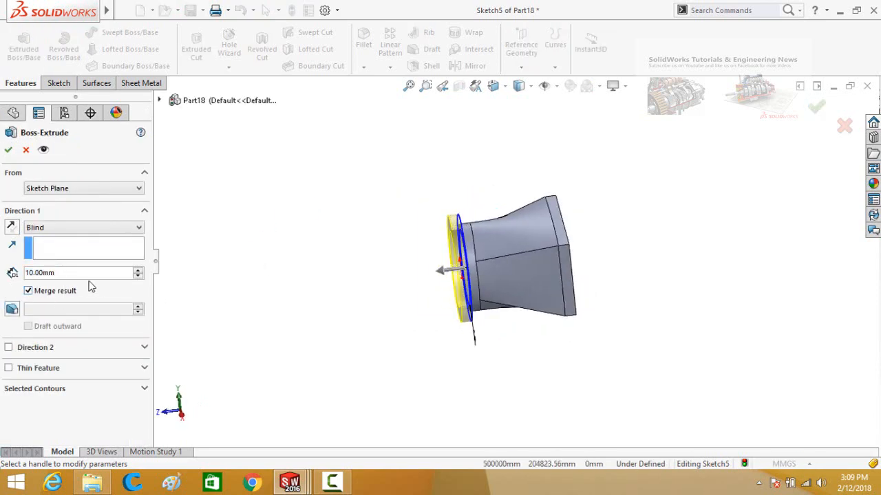
text(6)
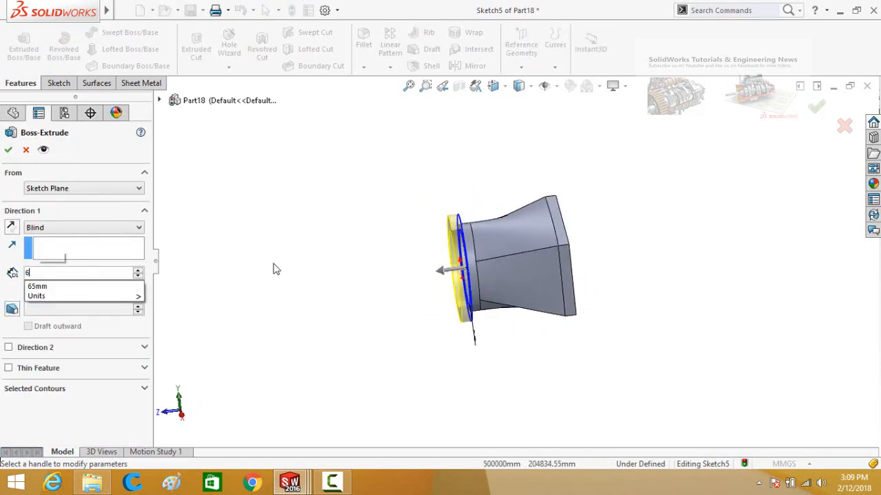
key(BackSpace)
text(5)
key(Return)
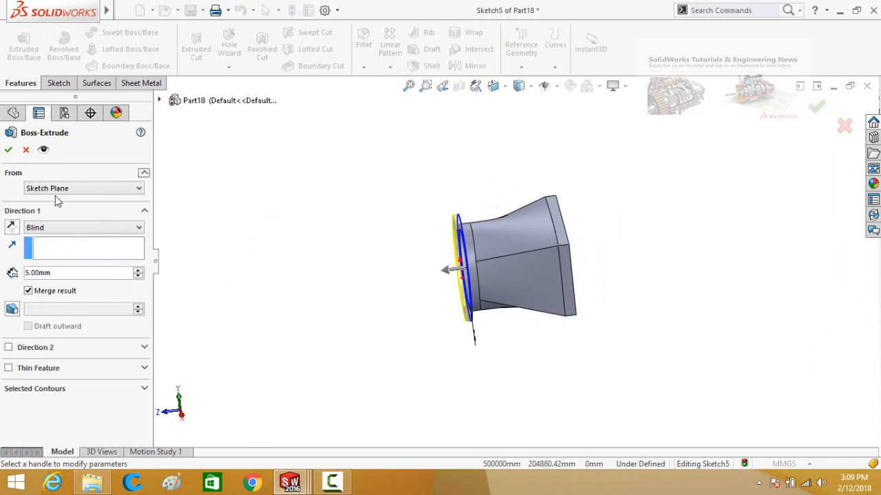
click(9, 150)
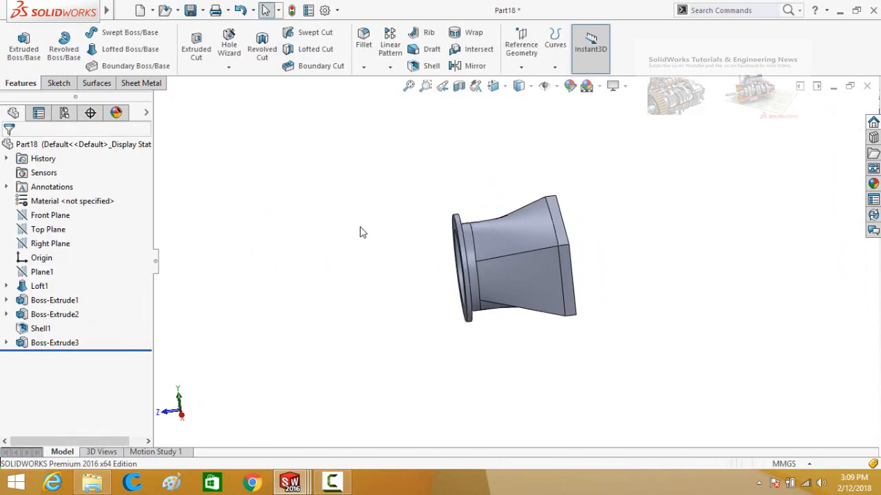
Start a new sketch on the outer face of the round flange and view it face-on
middle_drag(357, 251, 476, 209)
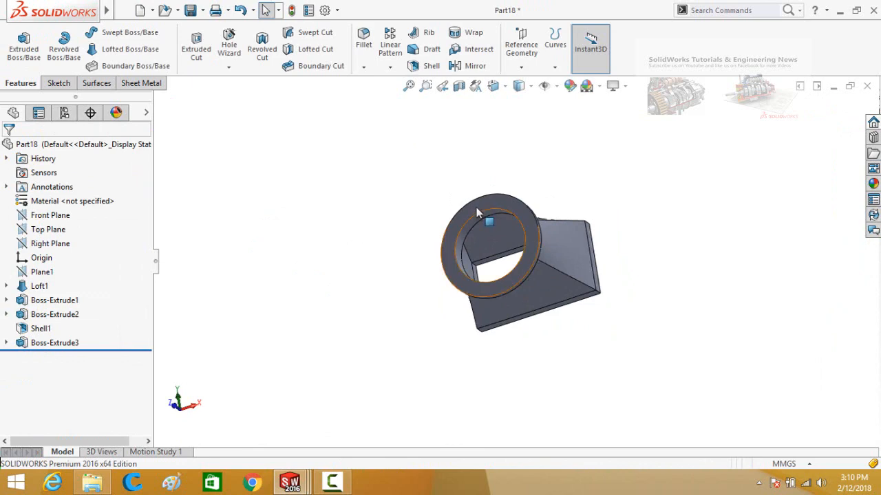
click(479, 206)
click(521, 168)
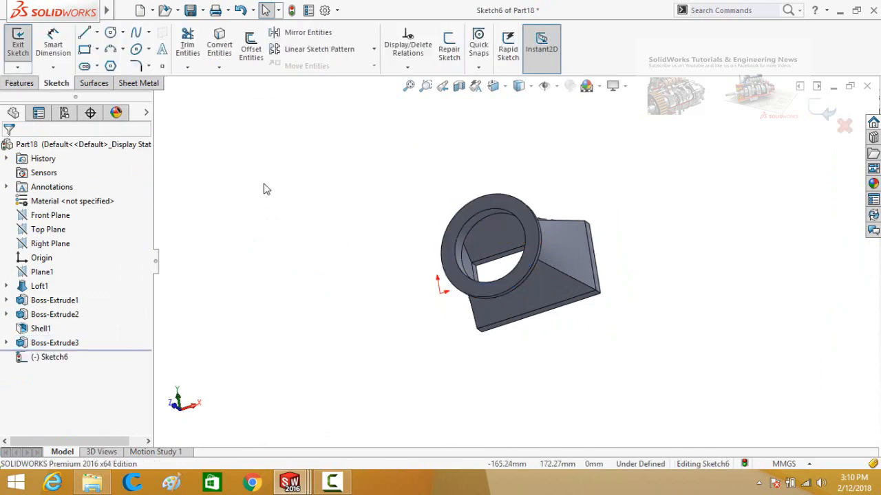
key(ctrl+8)
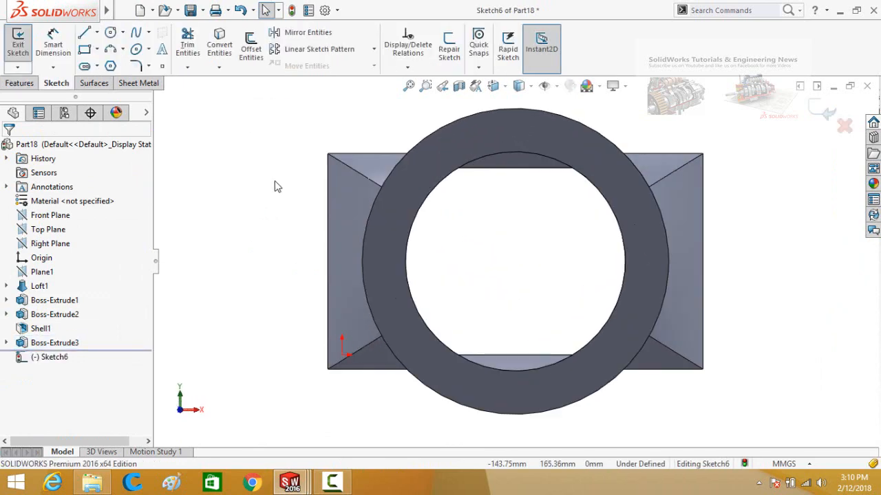
scroll(272, 182, up, 5)
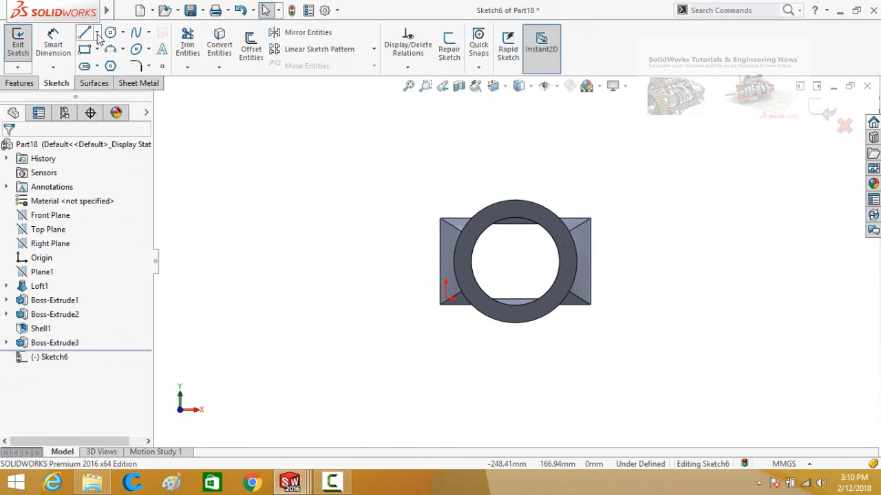
Draw a vertical construction line across the flange ring, from the topmost point of its outer edge to its inner edge
click(97, 35)
click(96, 65)
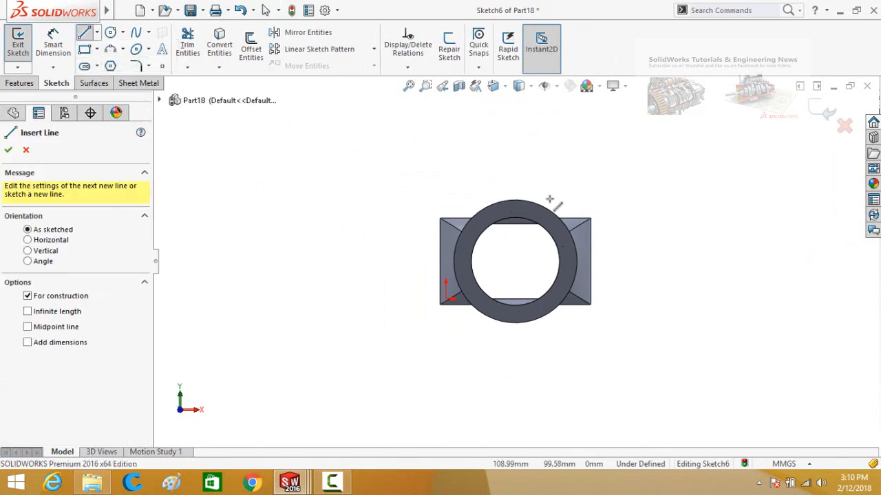
scroll(548, 198, down, 3)
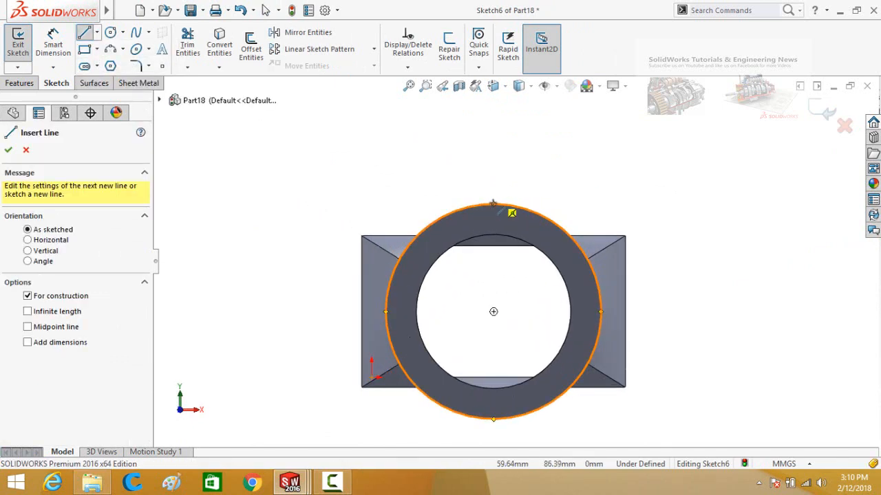
click(493, 204)
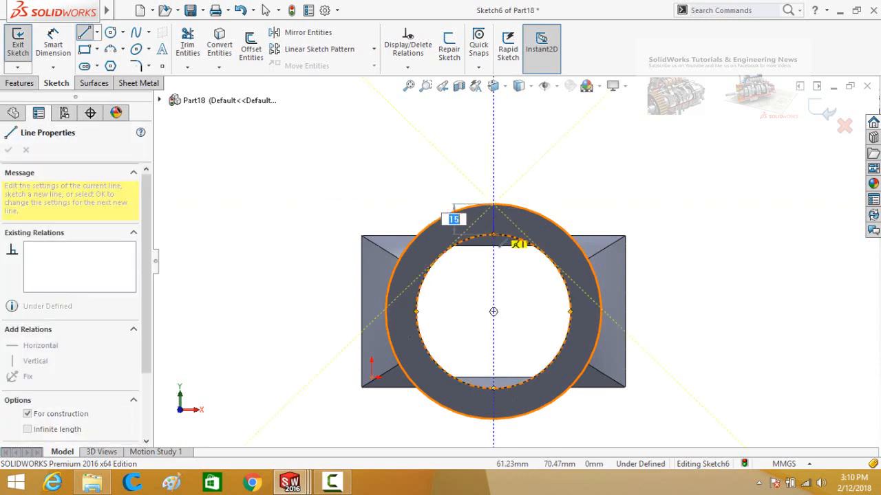
click(493, 235)
key(Escape)
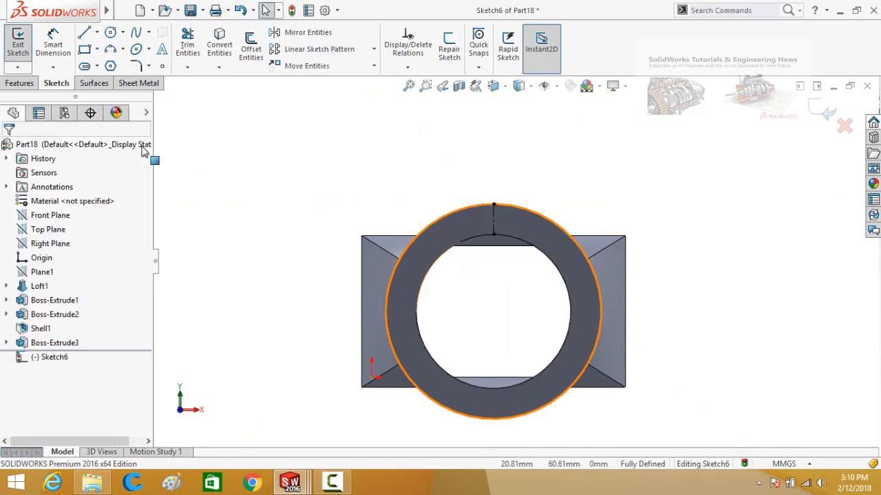
Draw a circle centred on the round opening, about midway between the flange's inner and outer edges
click(110, 32)
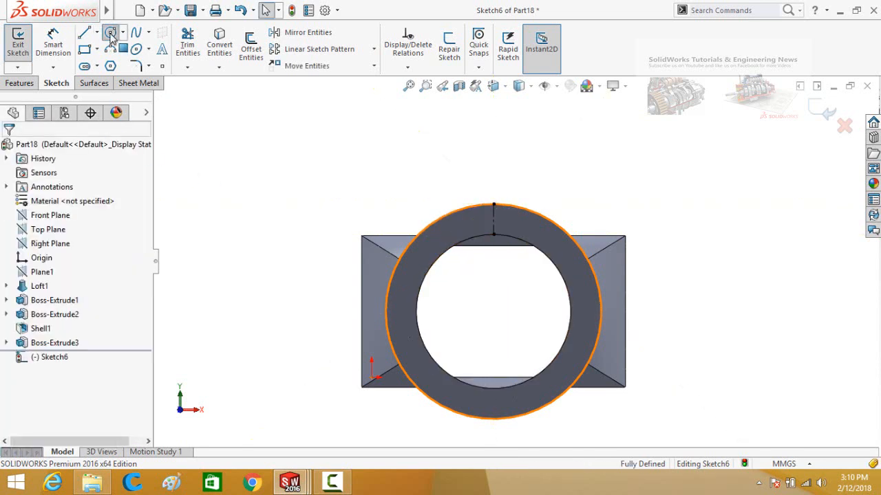
click(492, 312)
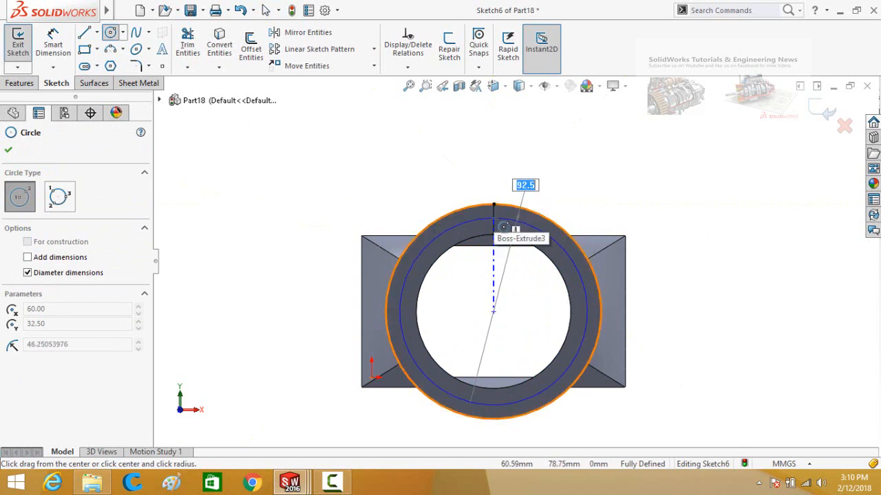
scroll(505, 231, down, 3)
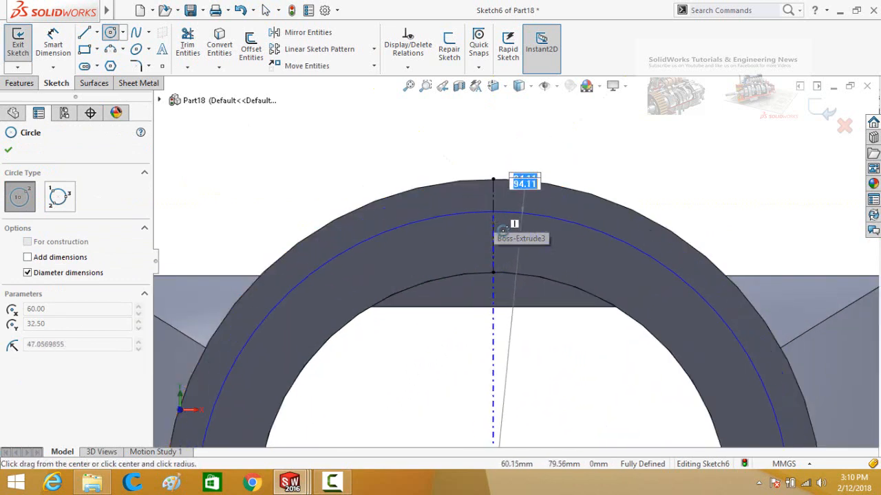
click(499, 225)
key(Escape)
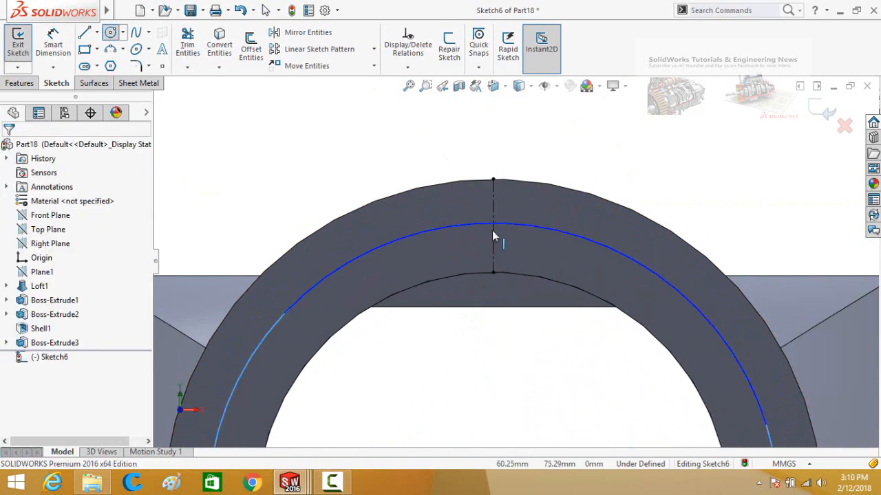
Make the mid-ring circle coincident with the midpoint of the vertical construction line
click(493, 234)
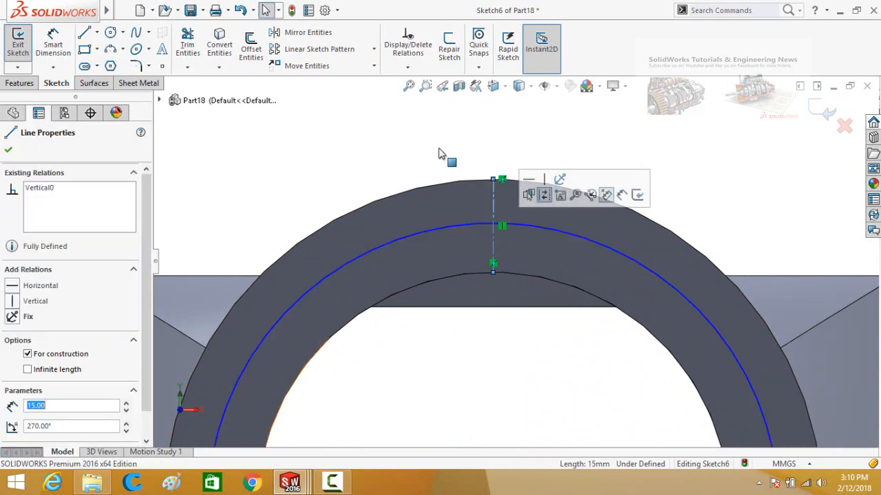
key(Escape)
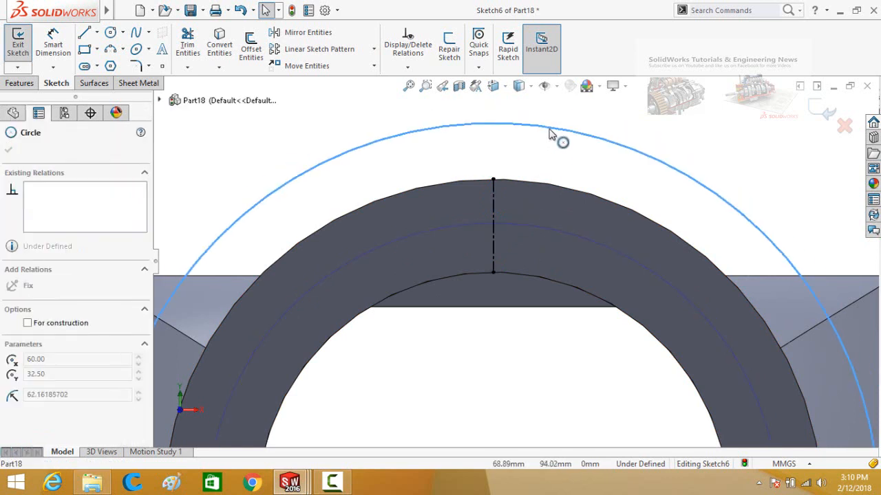
click(500, 131)
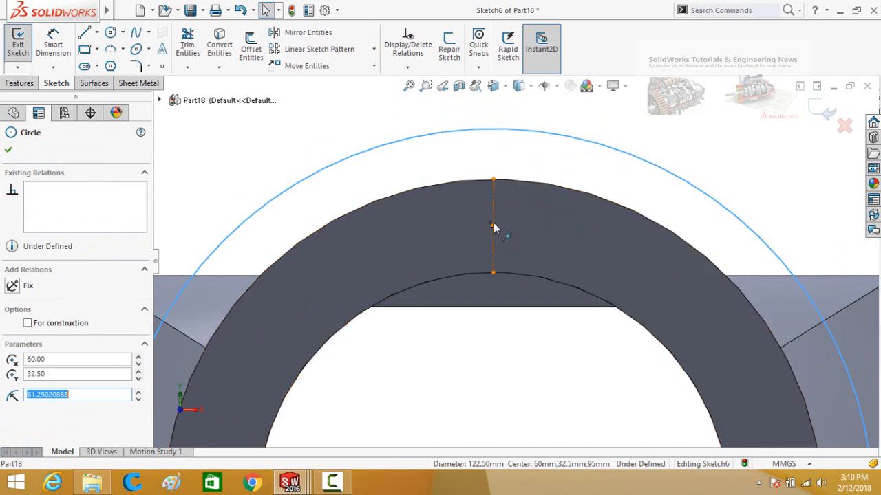
ctrl+click(493, 225)
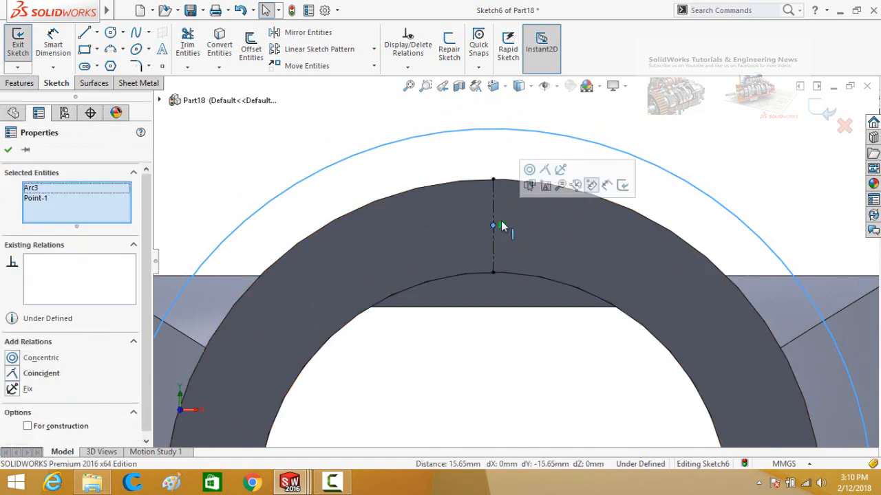
click(544, 171)
key(Escape)
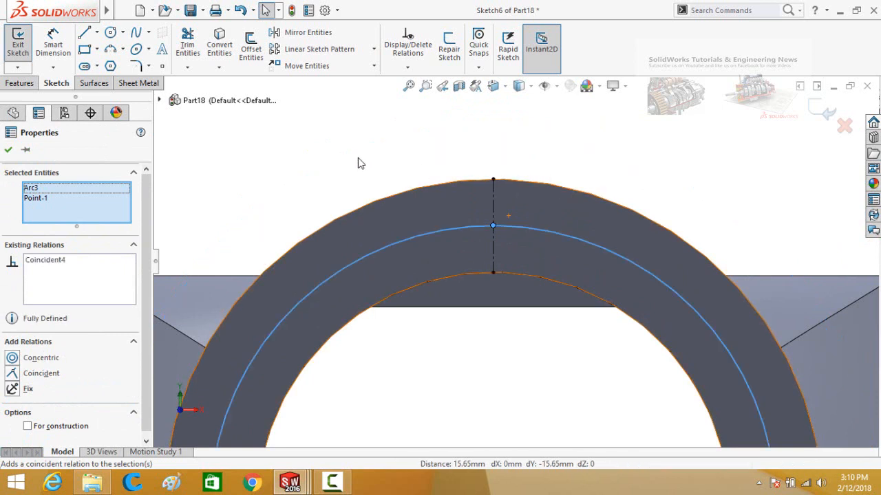
Convert the mid-ring circle to construction geometry
key(f)
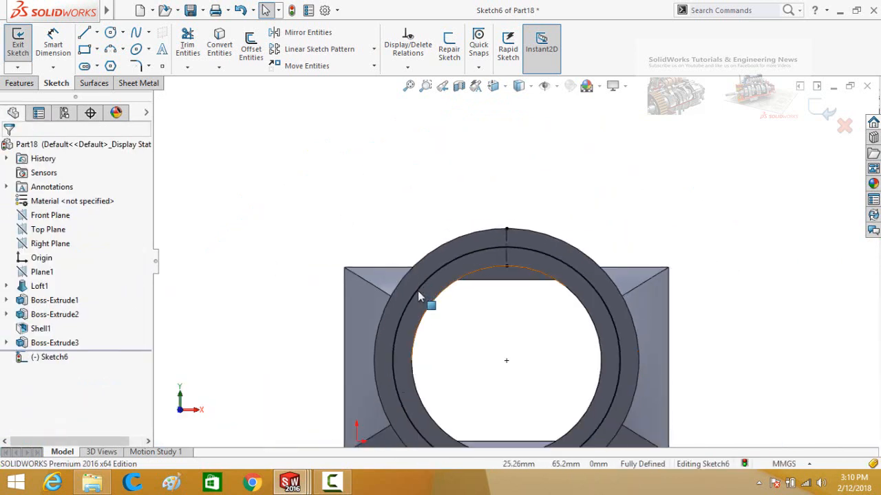
click(418, 297)
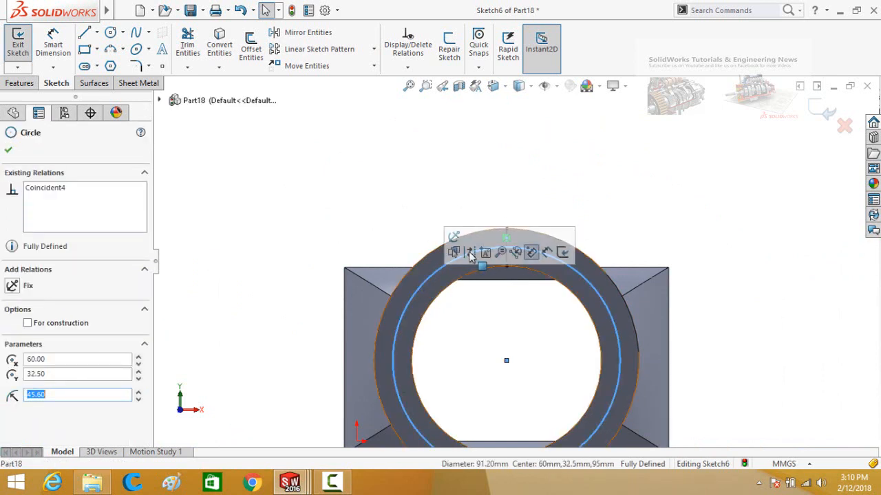
click(470, 253)
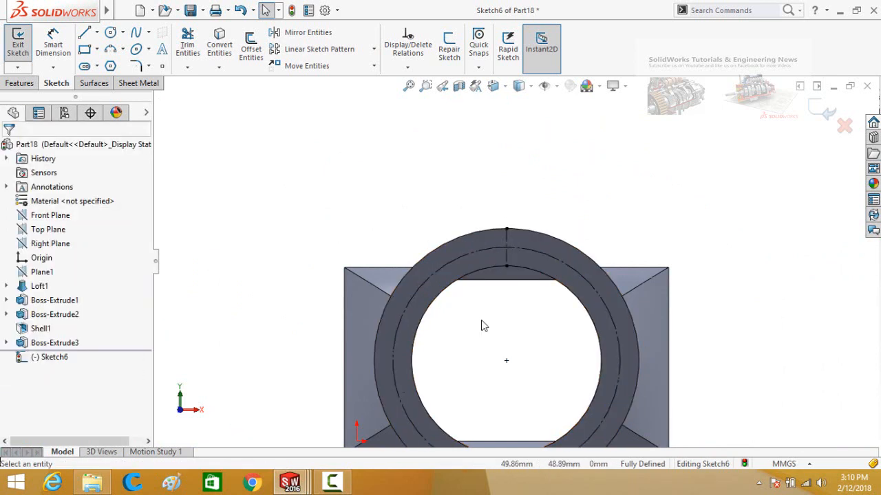
Draw a hole circle centred on the vertical construction line's midpoint and dimension its diameter to 8 mm
click(110, 32)
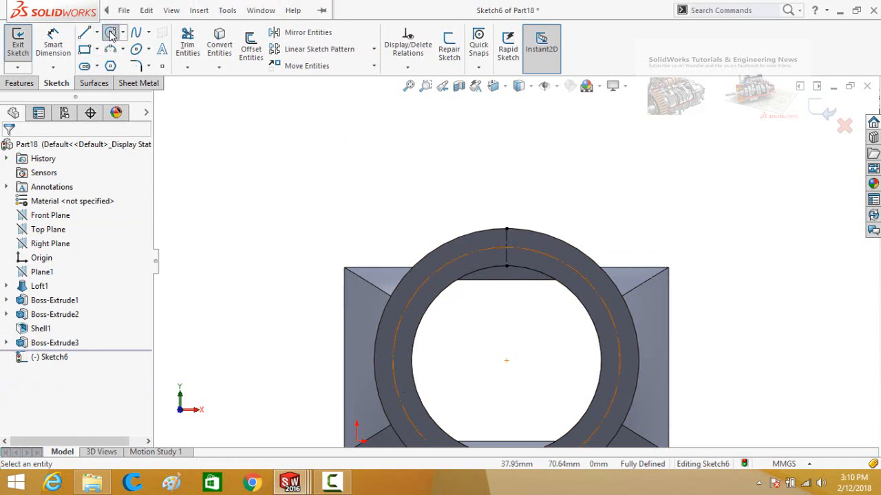
click(508, 248)
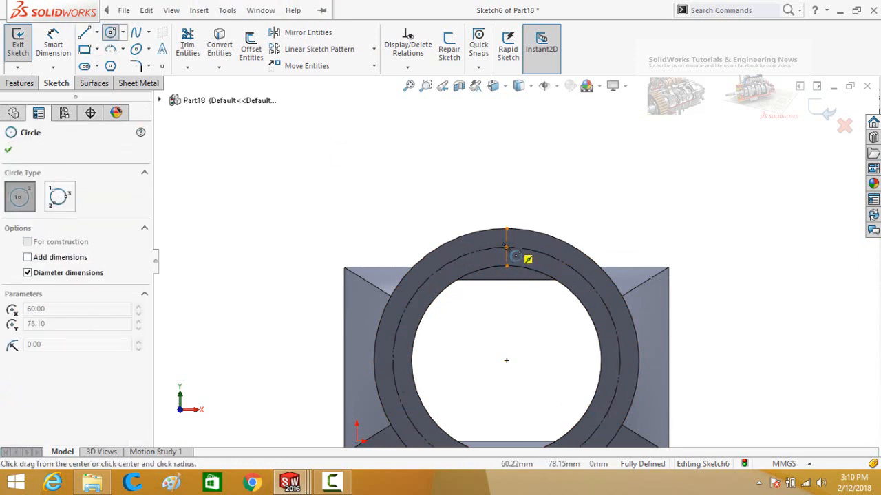
click(516, 256)
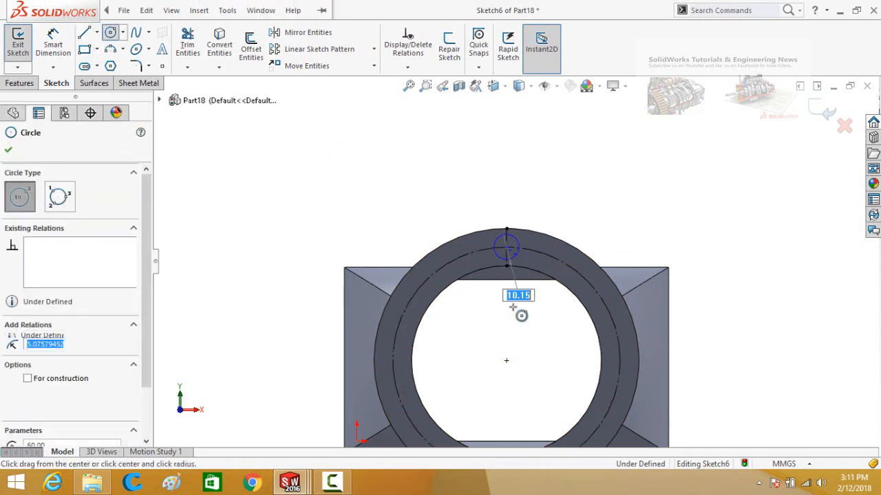
right_drag(527, 356, 525, 314)
click(517, 255)
click(468, 362)
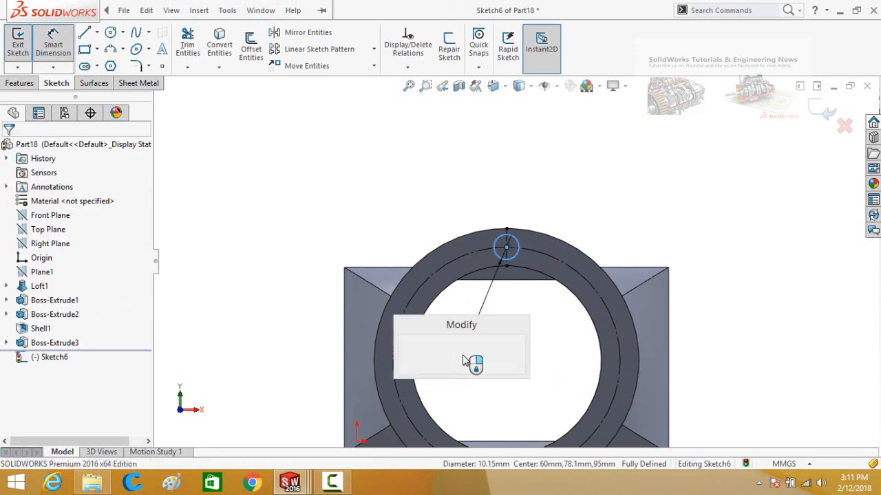
text(8)
key(Return)
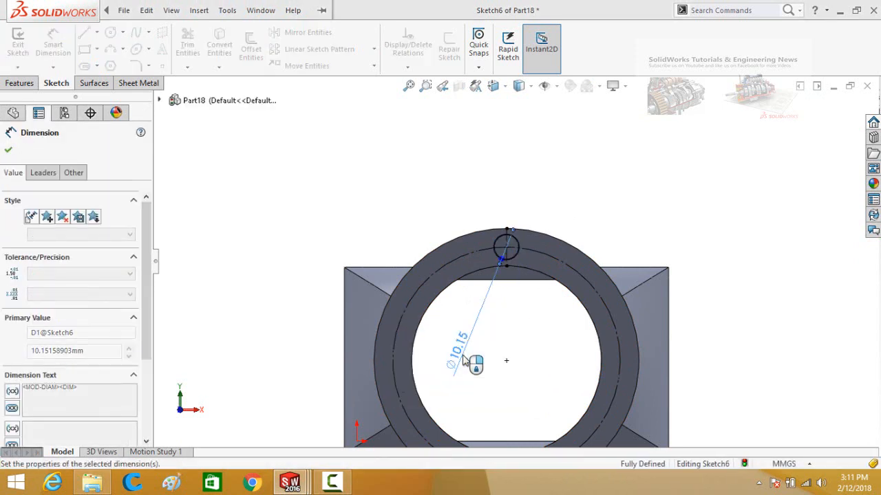
Cut-extrude the hole circle 20 mm through the round flange towards the duct body
click(20, 83)
click(197, 55)
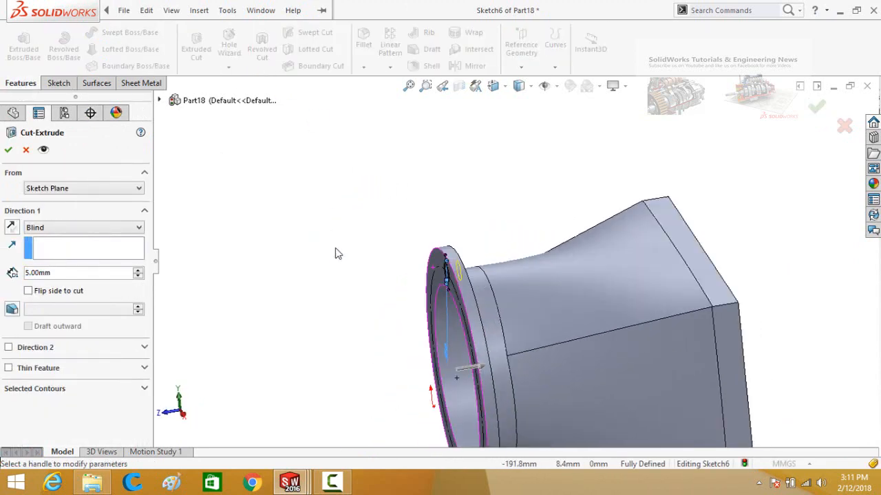
drag(483, 368, 522, 364)
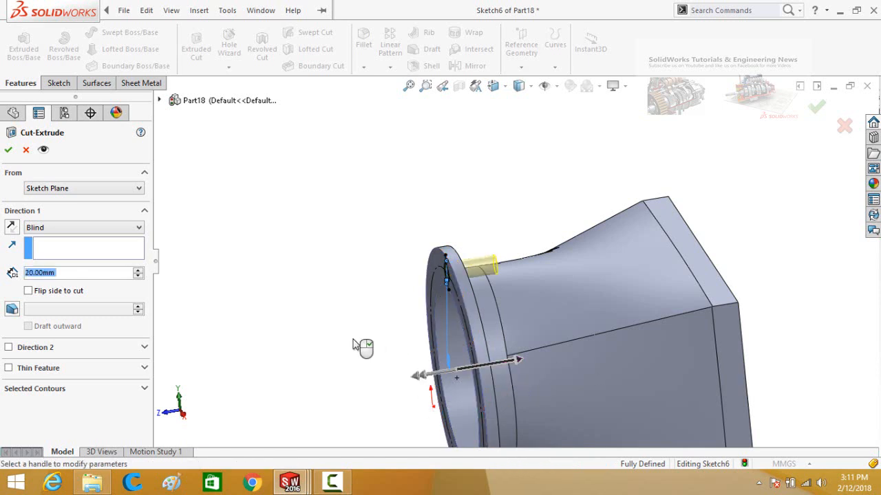
click(8, 151)
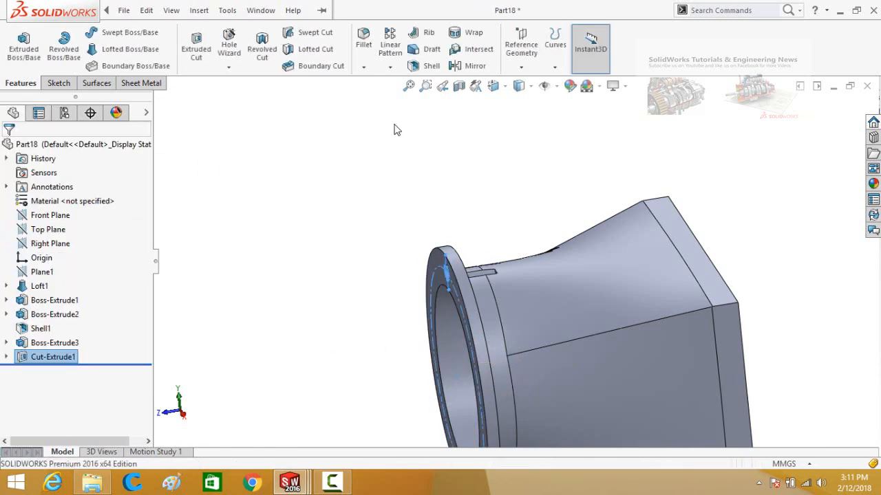
Circular-pattern the hole cut around the round flange's outer edge with 6 equally spaced instances over 360 degrees
click(391, 69)
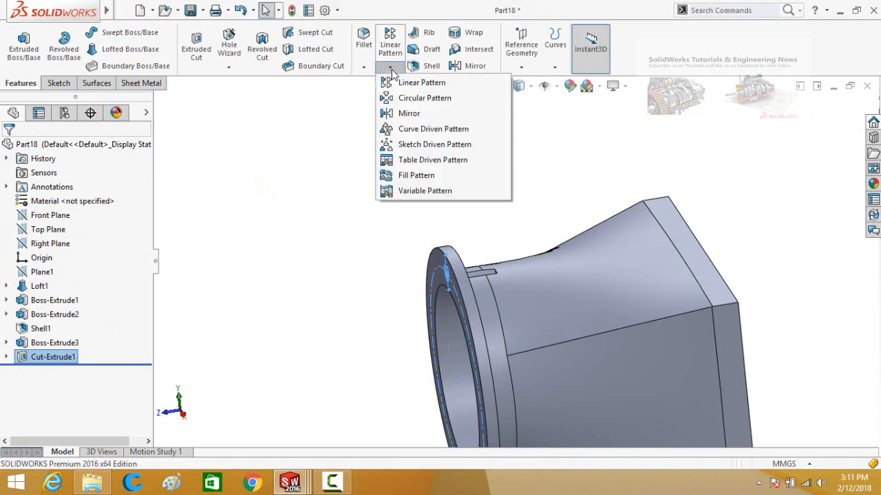
click(420, 97)
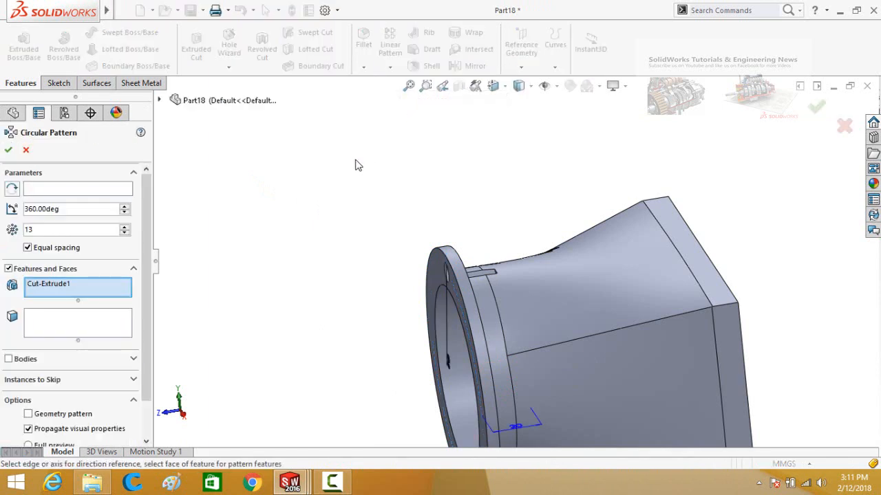
click(52, 188)
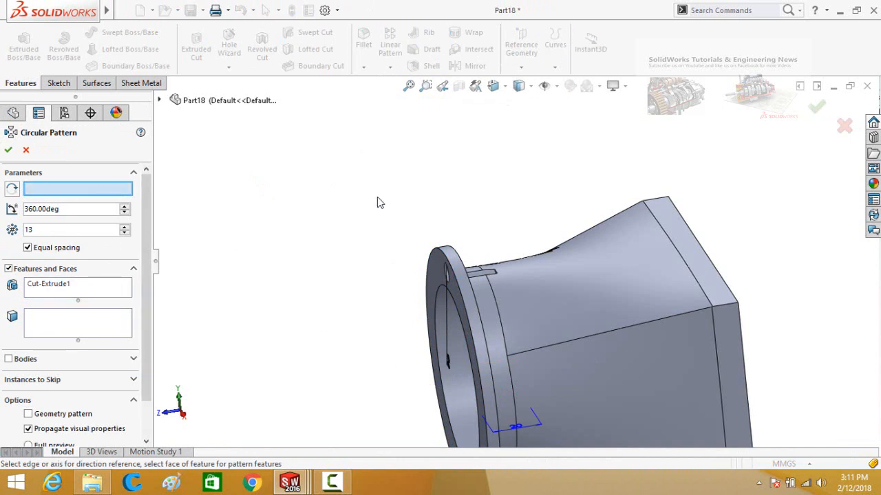
click(435, 254)
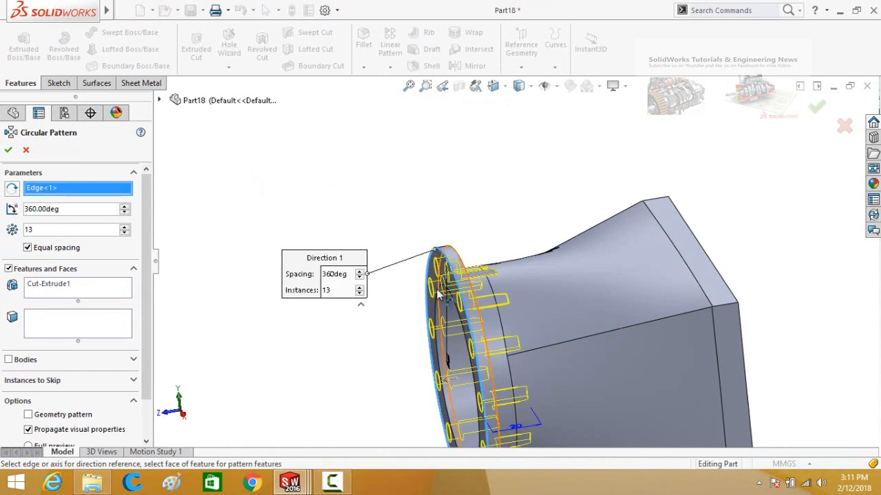
middle_drag(257, 287, 88, 254)
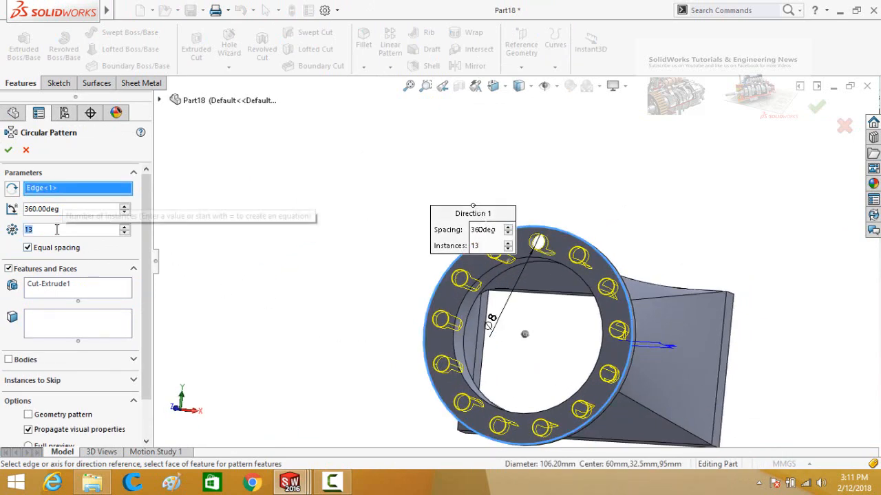
text(6)
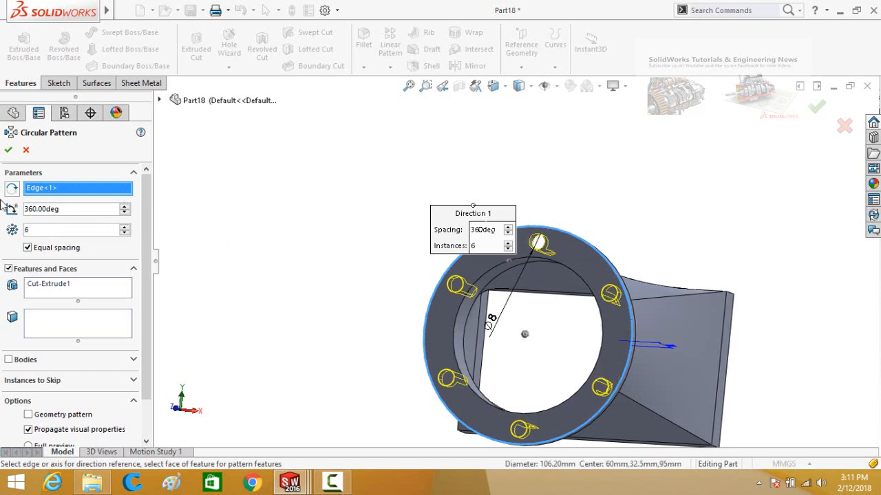
click(8, 151)
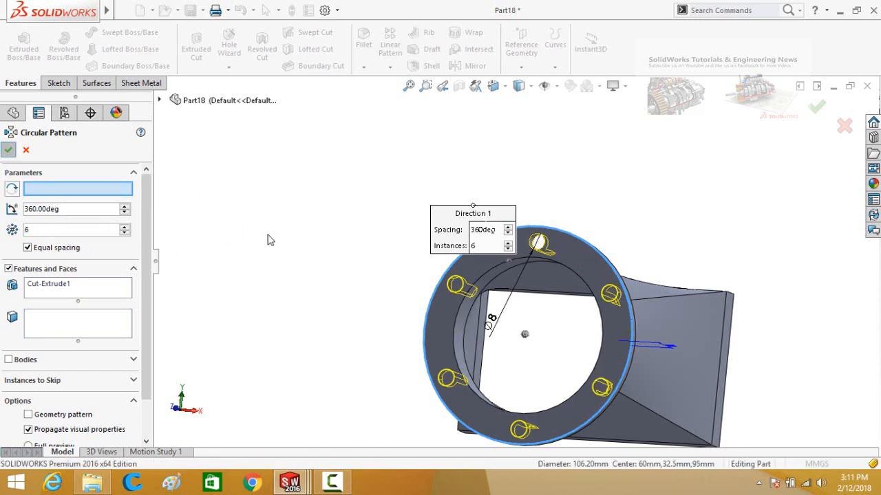
Save the finished duct part to the Desktop as Connecting Box
middle_drag(308, 244, 287, 285)
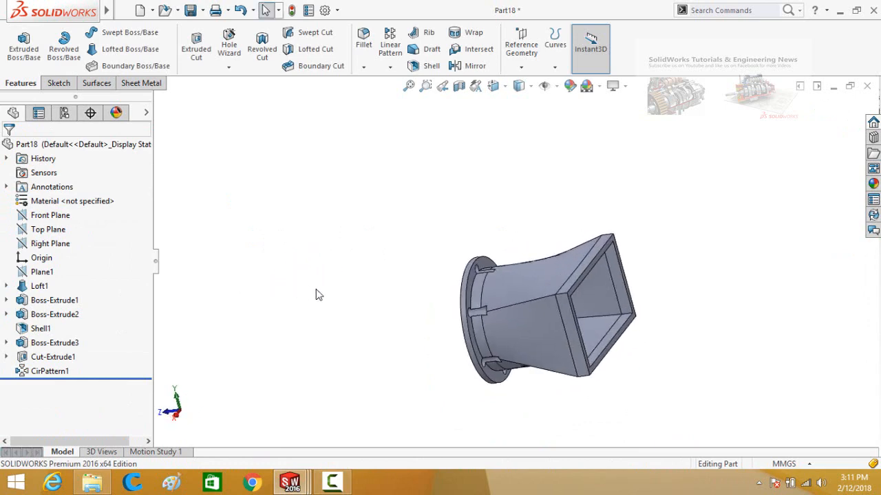
key(ctrl+s)
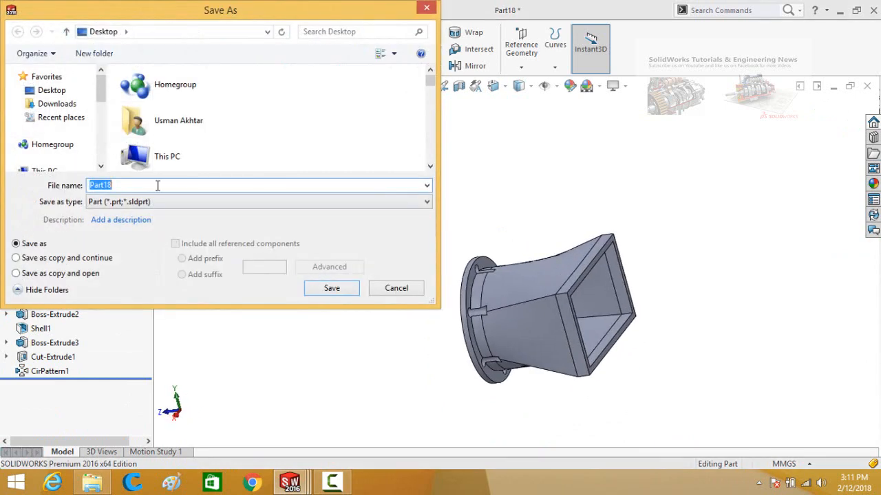
text(Connecting Box)
key(Return)
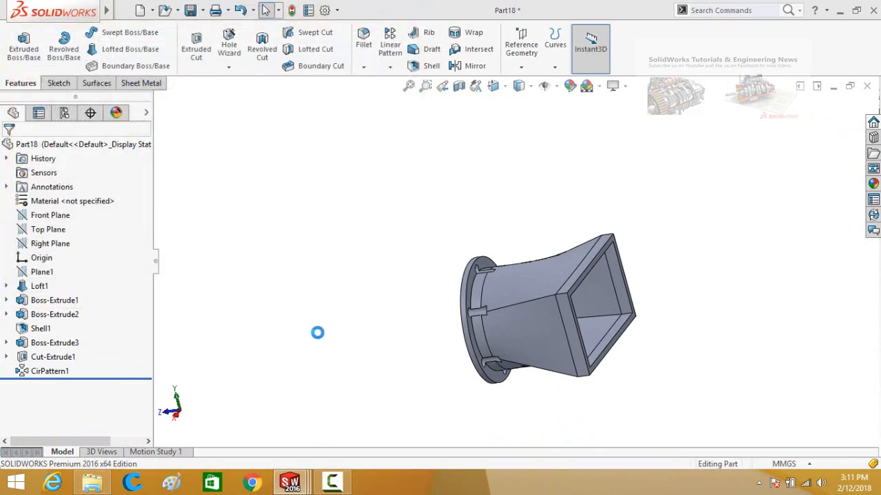
Switch to the Assem3 assembly and insert the Connecting Box part beside the housing's open end
mouse_move(290, 482)
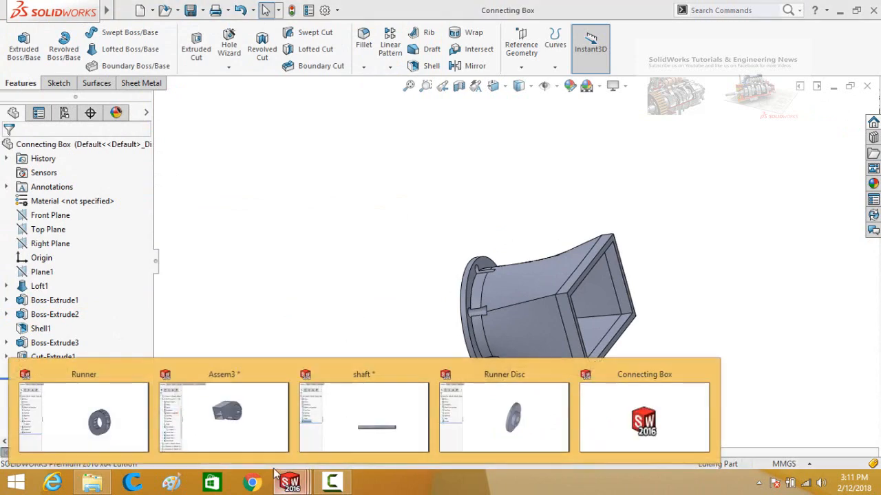
click(227, 413)
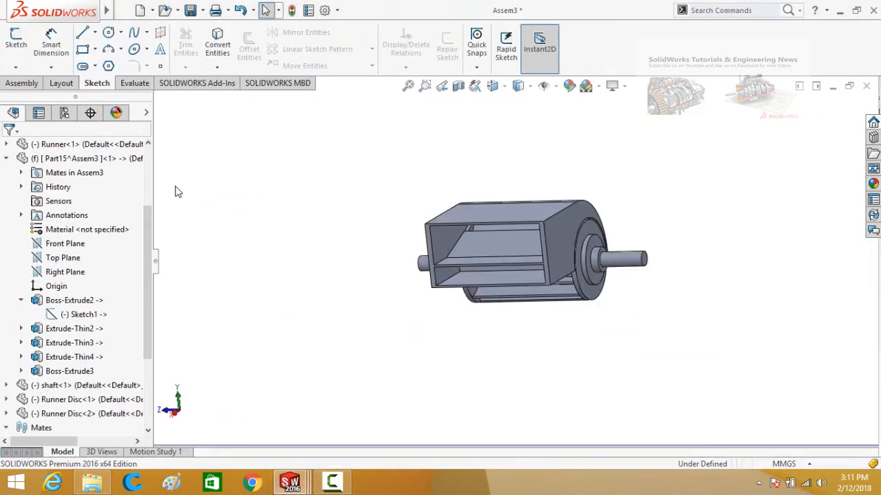
click(26, 84)
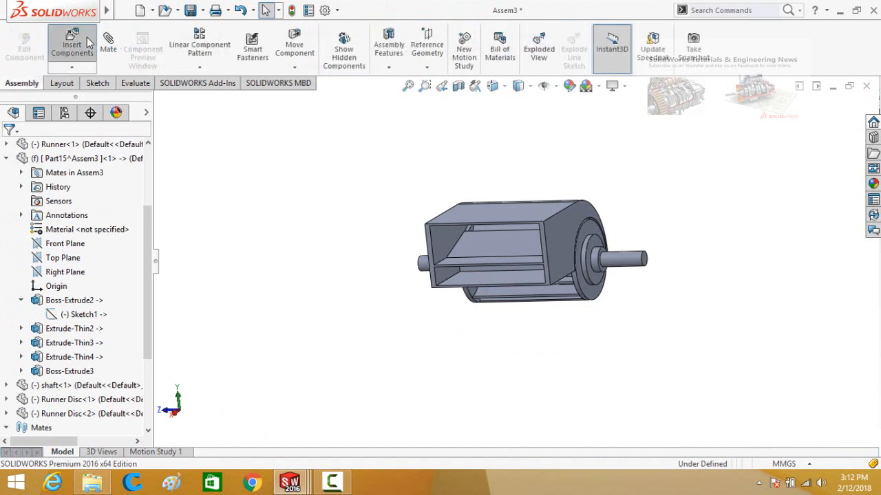
click(71, 45)
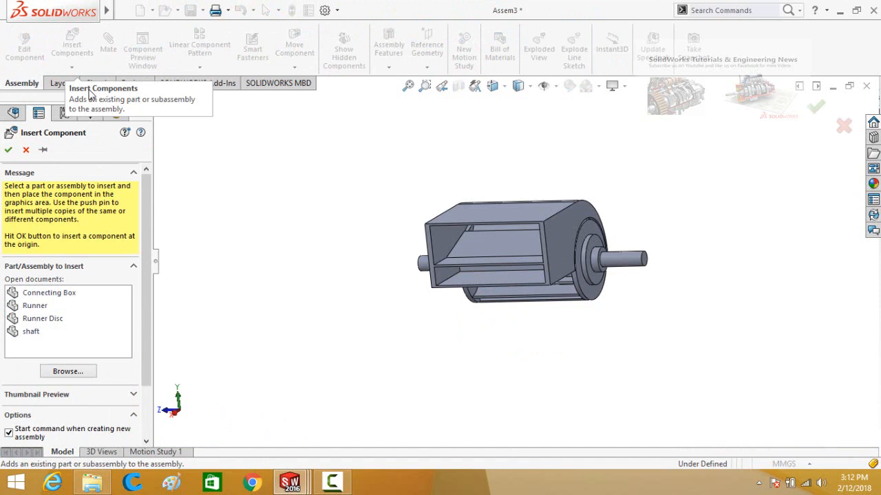
click(36, 294)
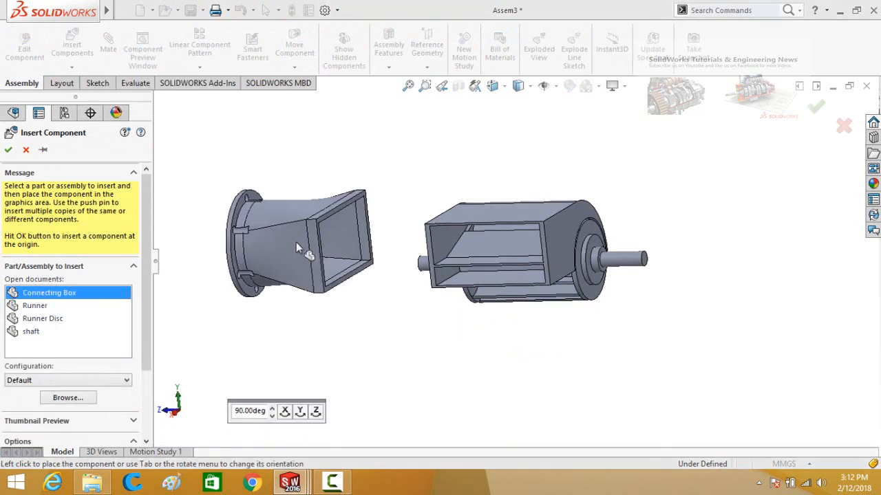
click(319, 246)
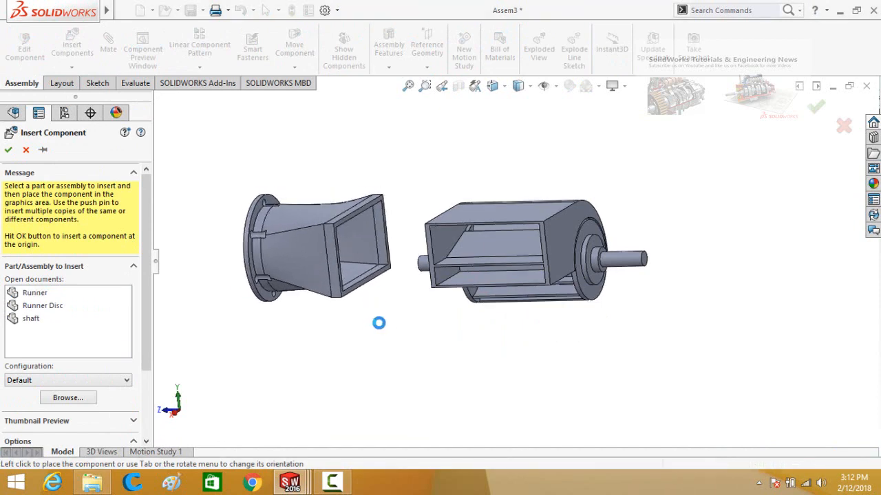
Mate the housing's upper outer face coincident with the upper inner face of the Connecting Box's rectangular opening
scroll(417, 202, down, 3)
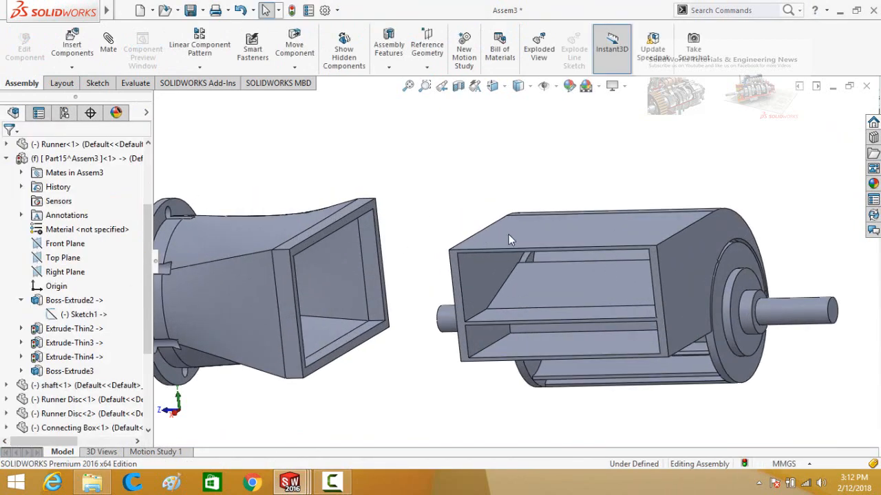
click(509, 240)
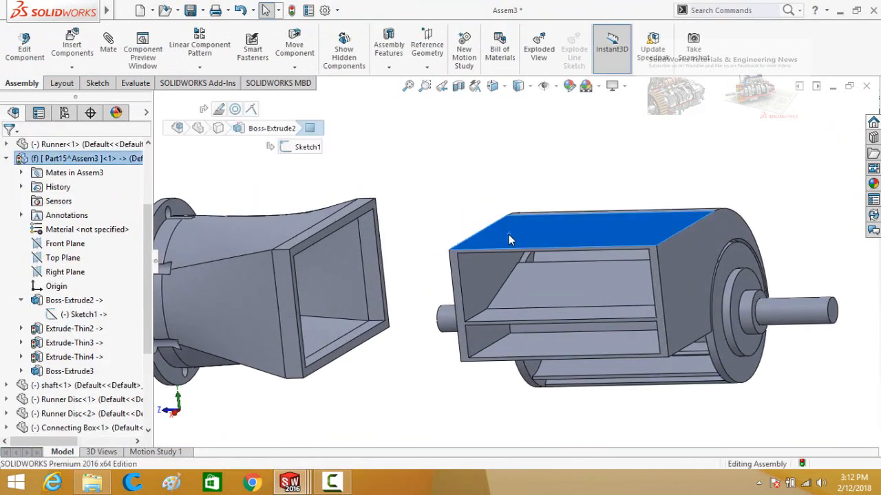
click(652, 161)
middle_drag(412, 234, 405, 153)
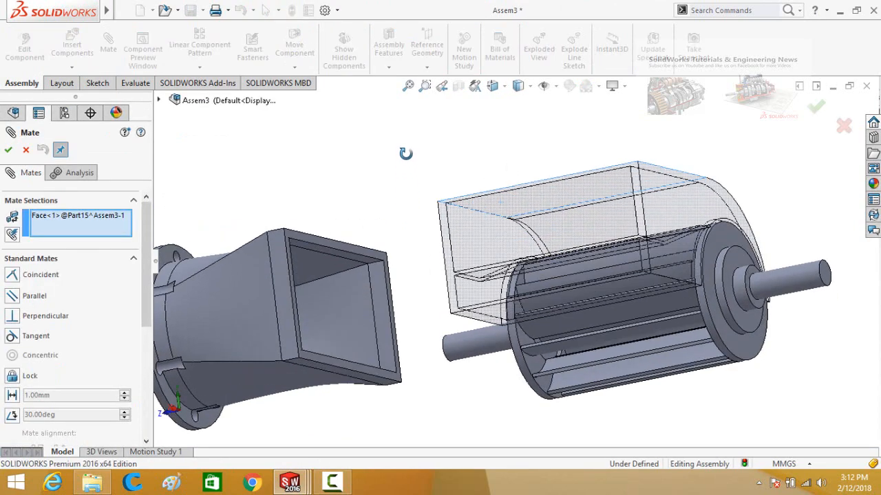
click(343, 280)
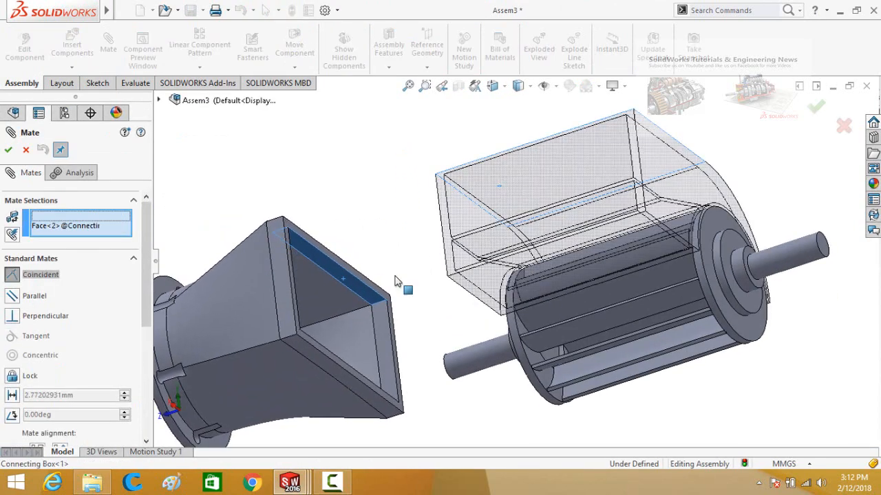
click(404, 311)
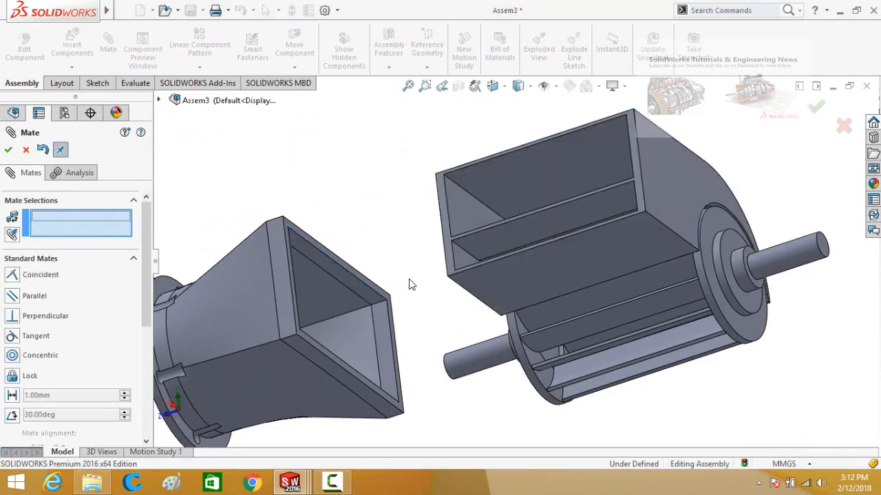
Mate the inner side face of the Connecting Box's rectangular opening coincident with the housing's flat side face
click(392, 352)
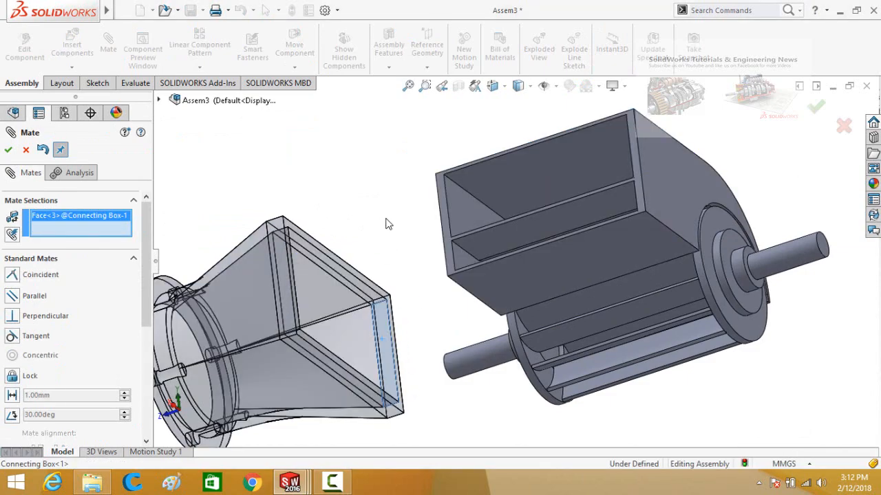
middle_drag(389, 222, 549, 229)
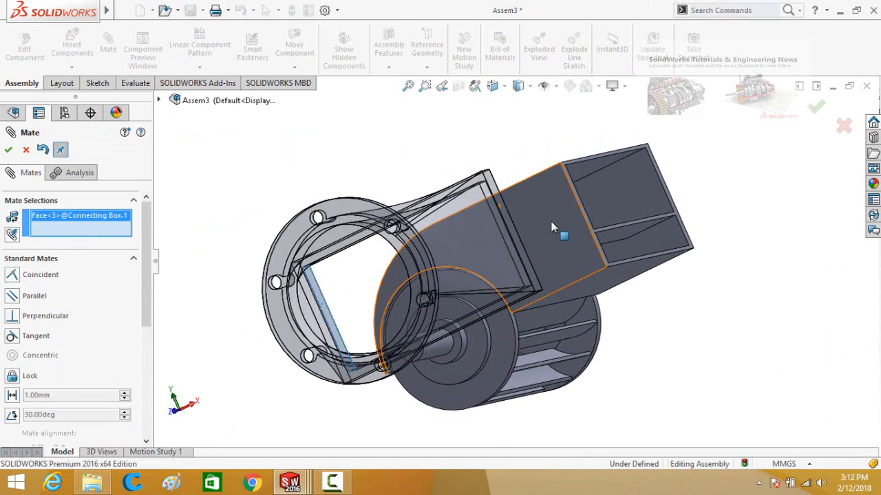
click(551, 223)
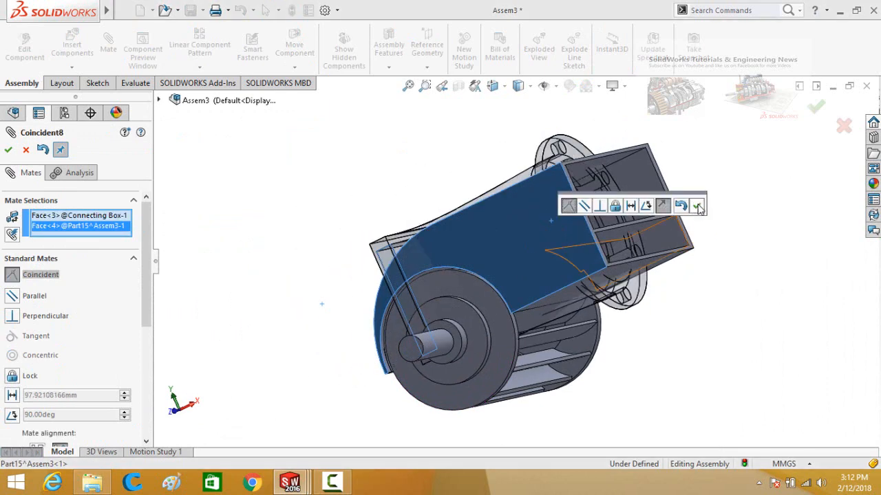
key(Return)
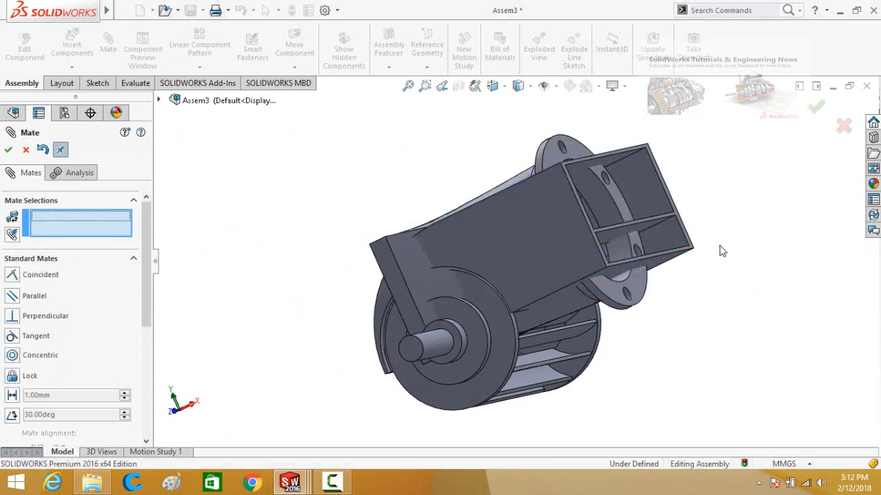
Add a 10 mm distance mate between the housing's open end face and the Connecting Box's rectangular rim face, overlapping the two parts
scroll(722, 251, down, 5)
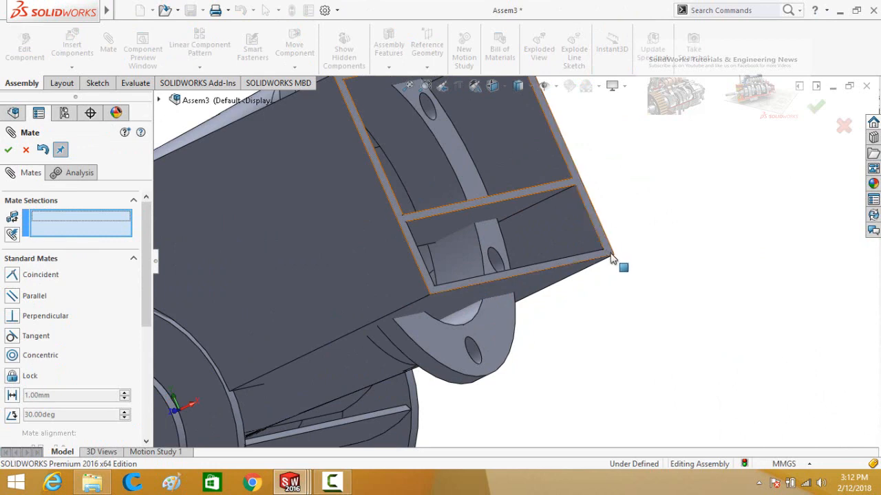
click(613, 256)
scroll(654, 271, up, 5)
middle_drag(654, 271, 303, 239)
scroll(303, 239, down, 2)
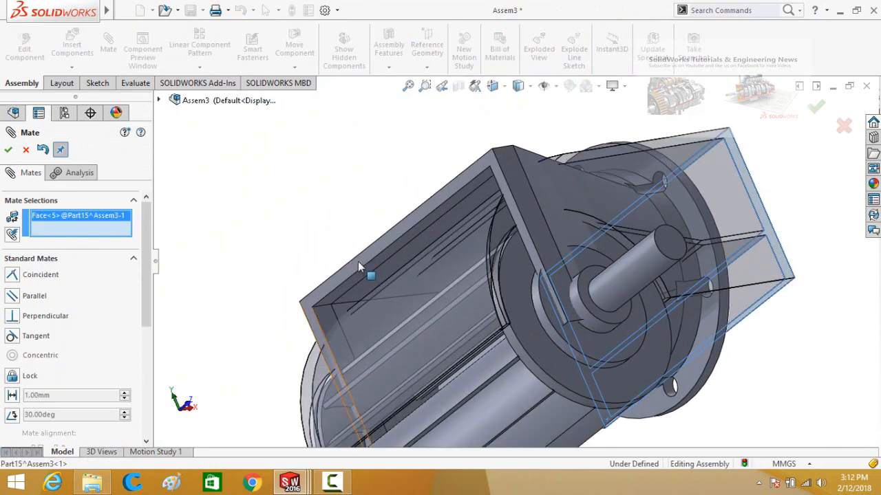
click(299, 238)
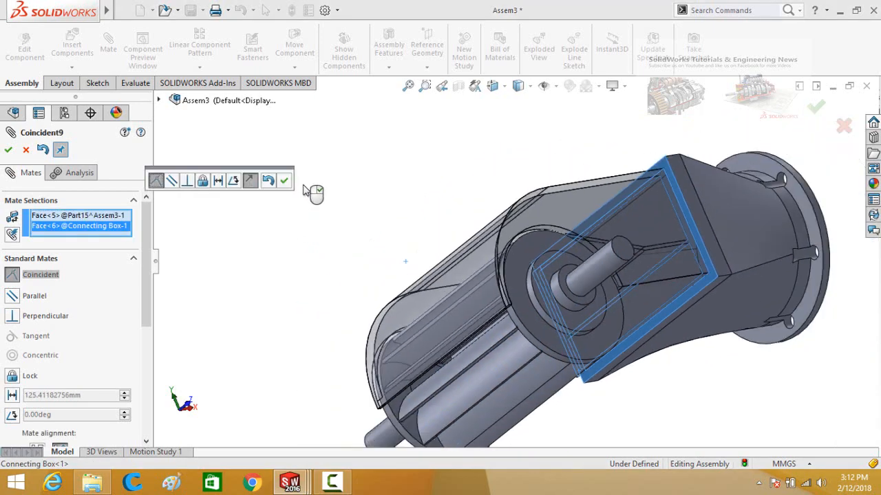
middle_drag(481, 152, 284, 215)
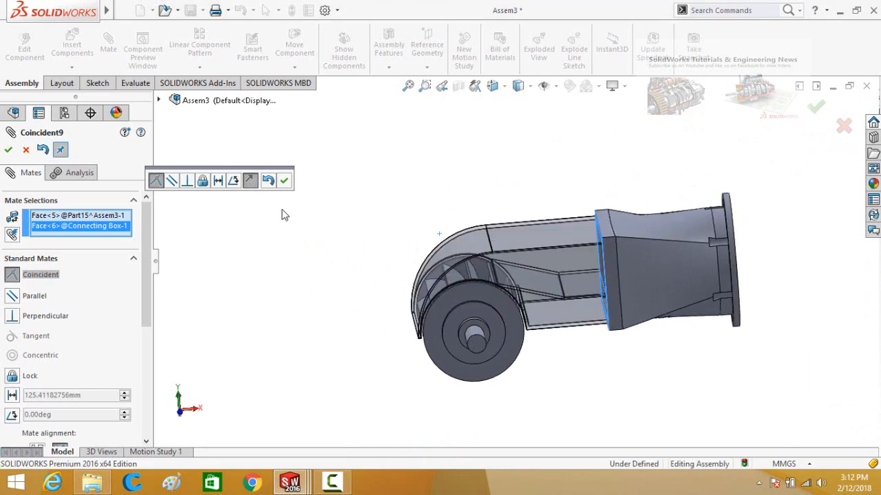
click(218, 181)
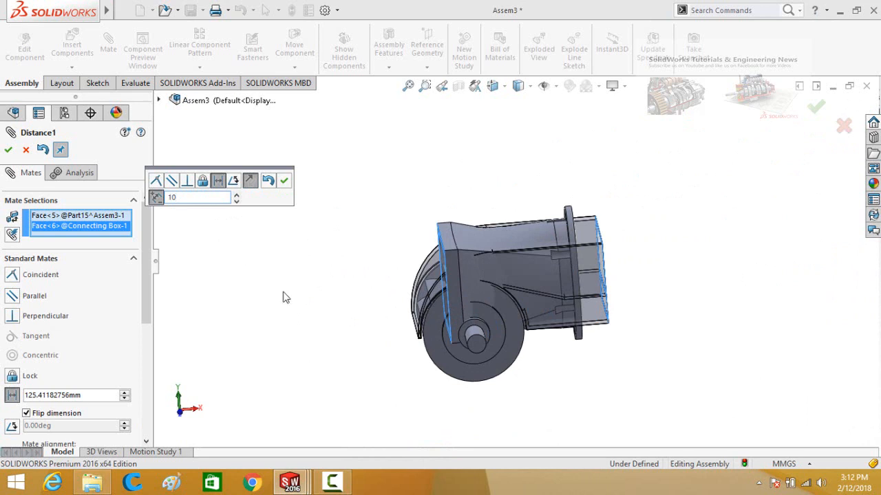
text(10)
key(Return)
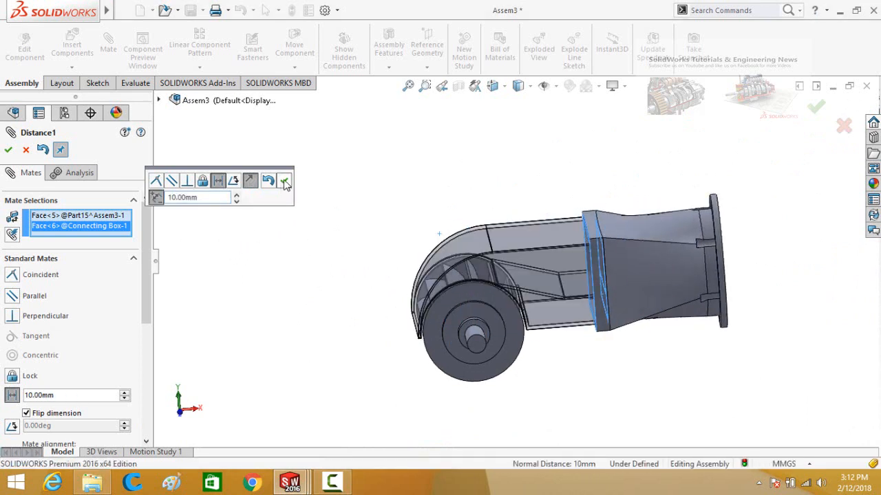
click(285, 183)
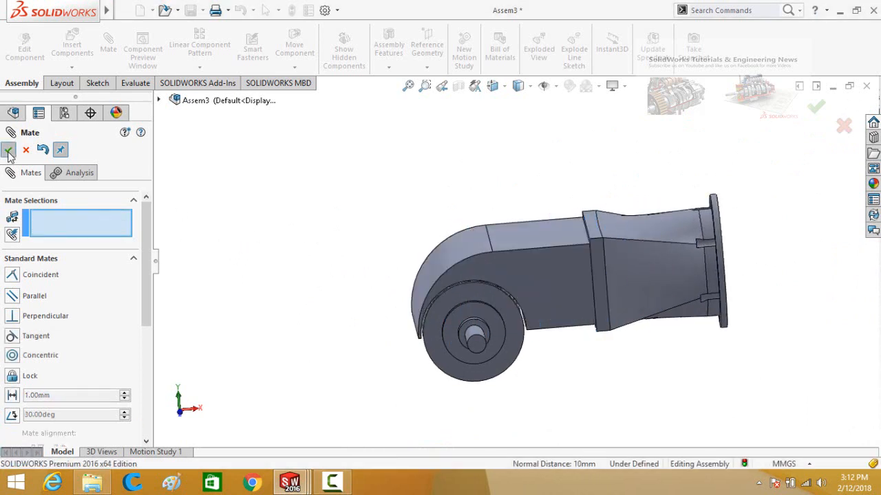
key(Escape)
Create a new part document
middle_drag(327, 265, 540, 340)
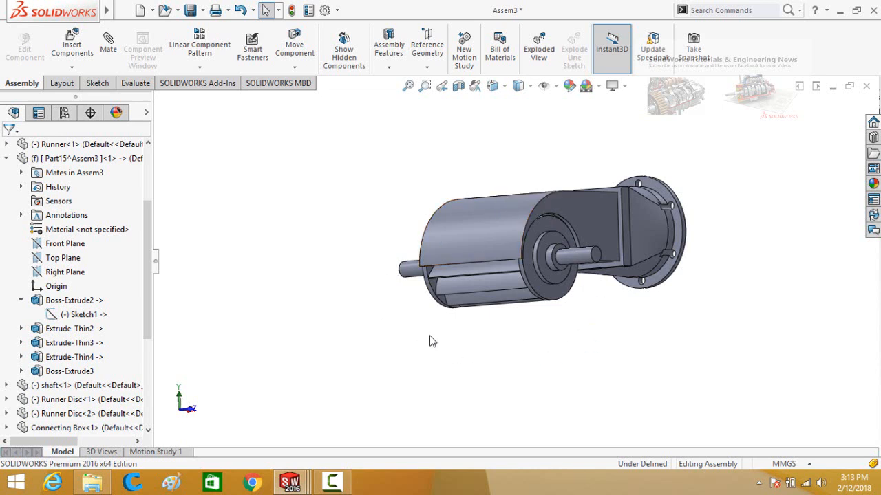
middle_drag(475, 341, 407, 354)
key(ctrl+n)
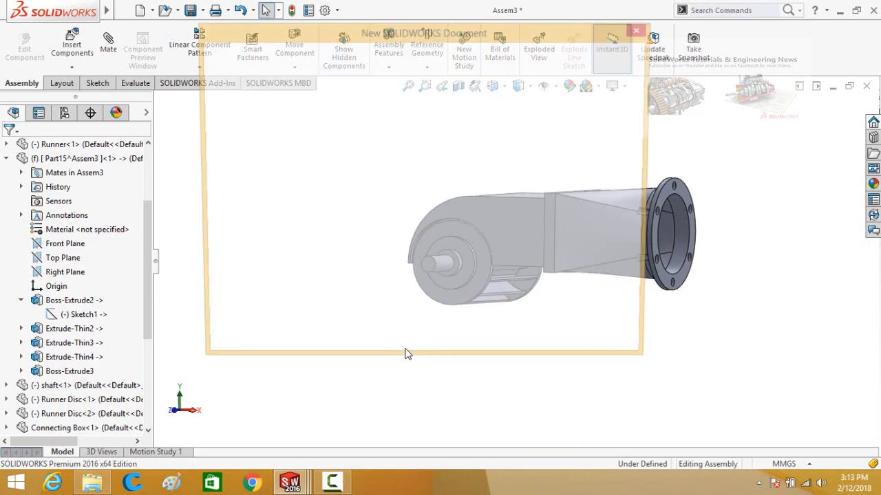
double_click(273, 153)
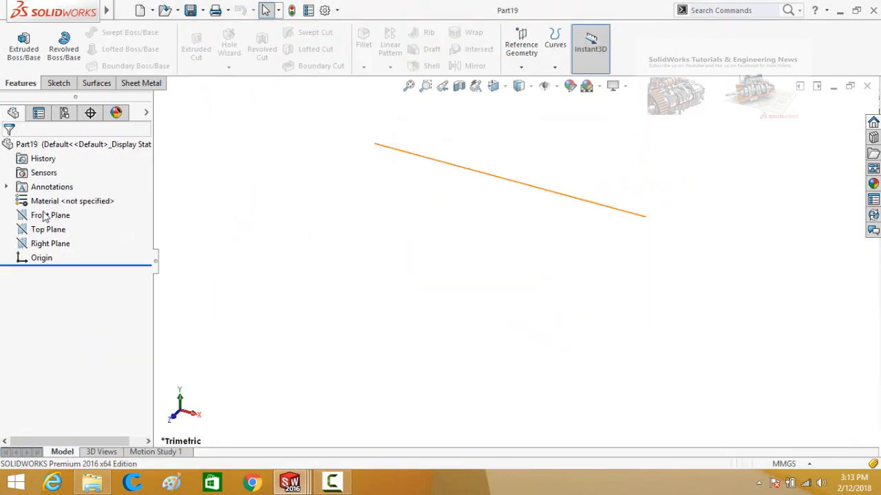
Sketch a corner rectangle about 94 mm wide on the Front Plane, starting at the origin
click(50, 215)
click(53, 194)
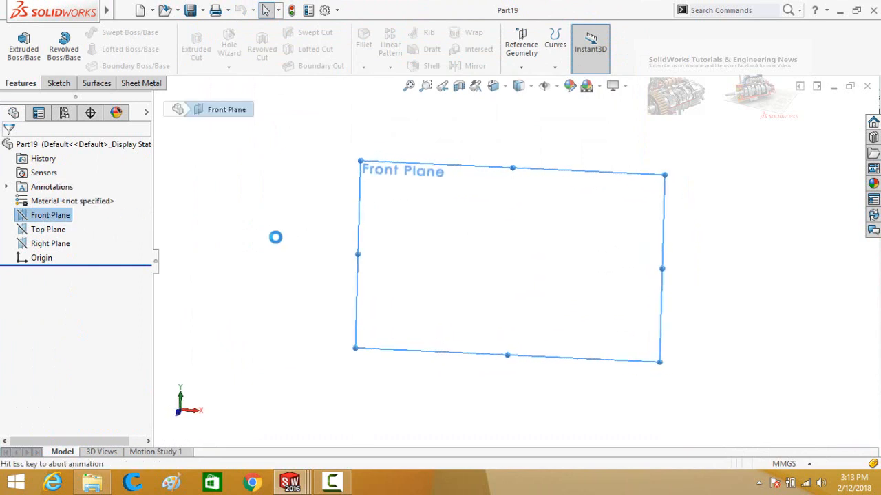
click(83, 51)
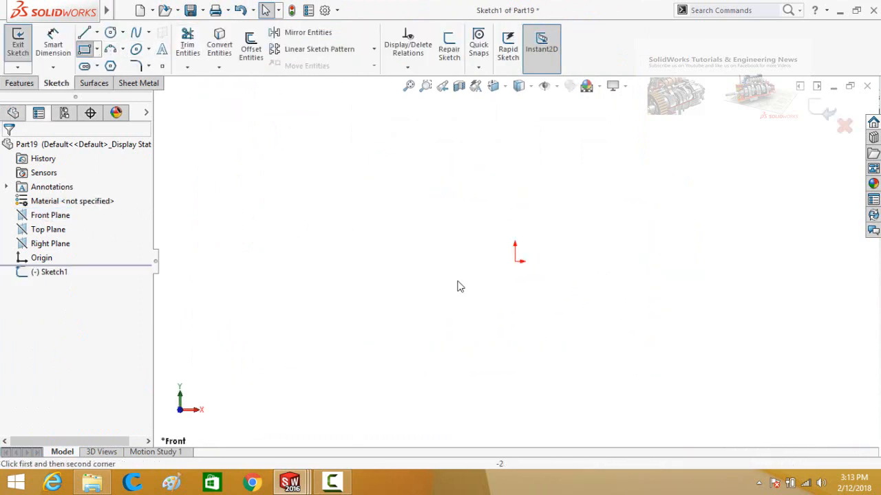
click(516, 262)
click(662, 157)
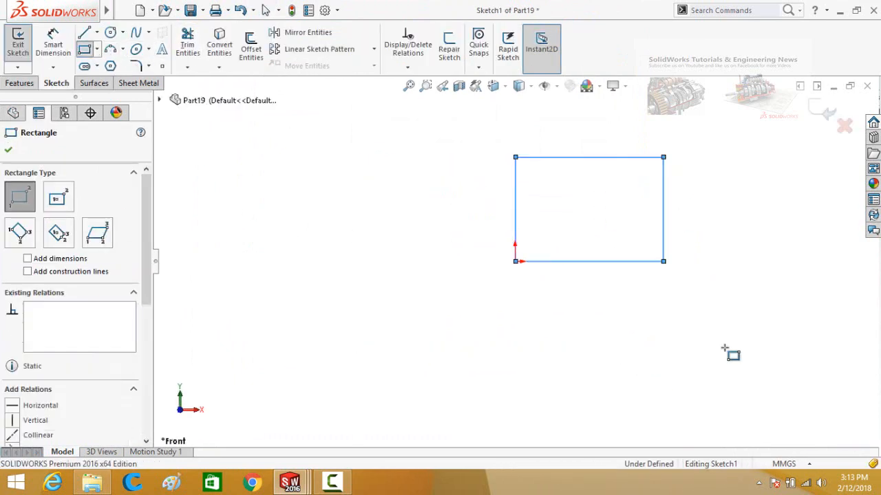
Dimension the rectangle 180 mm wide and 120 mm high
right_drag(726, 364, 721, 246)
click(588, 261)
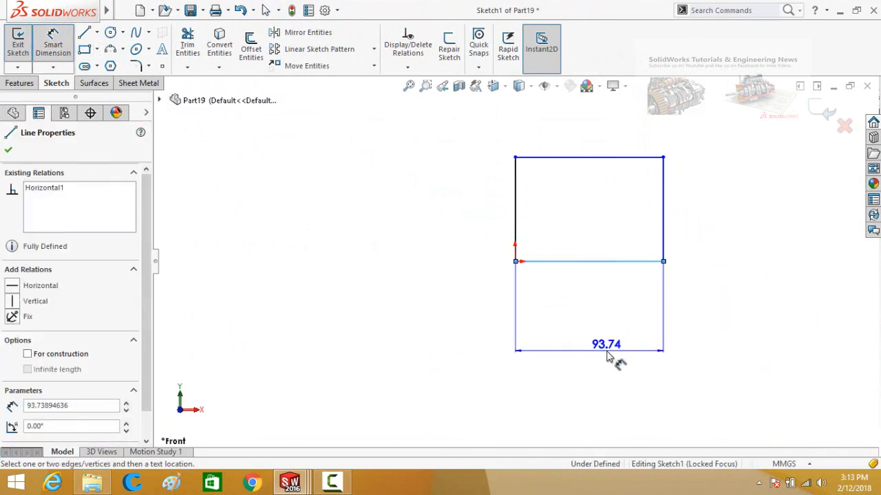
click(610, 358)
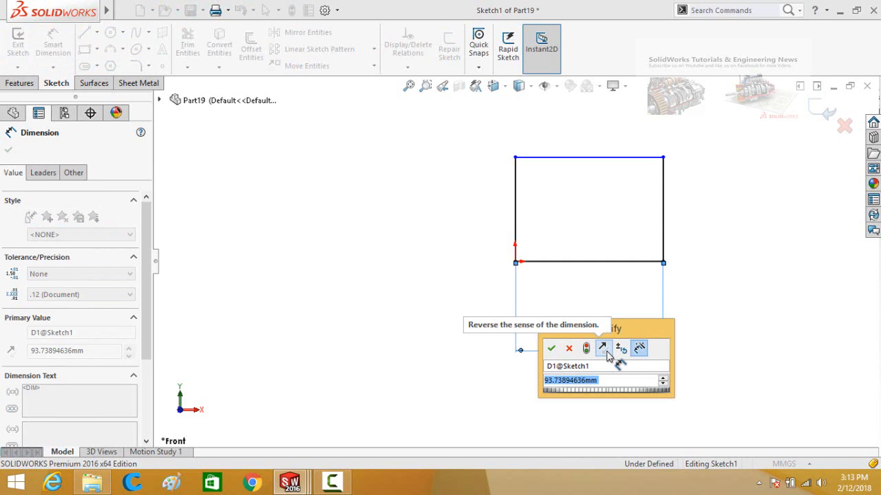
text(180)
key(Return)
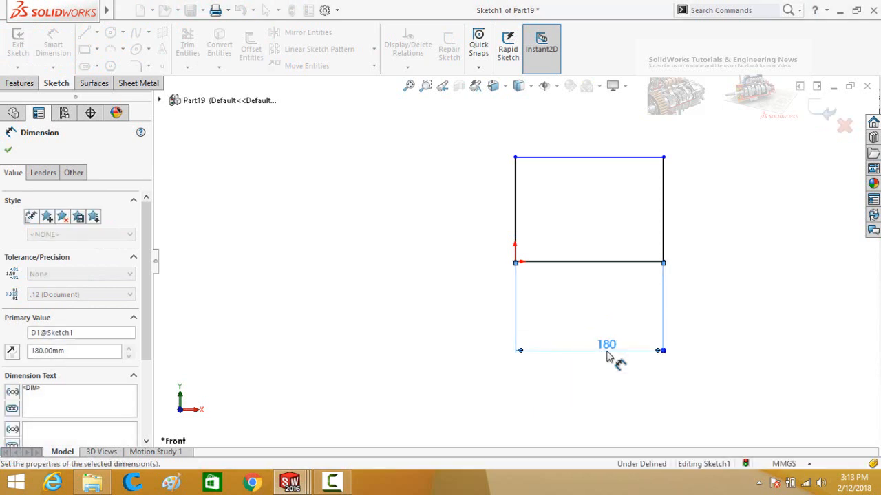
click(666, 247)
click(728, 336)
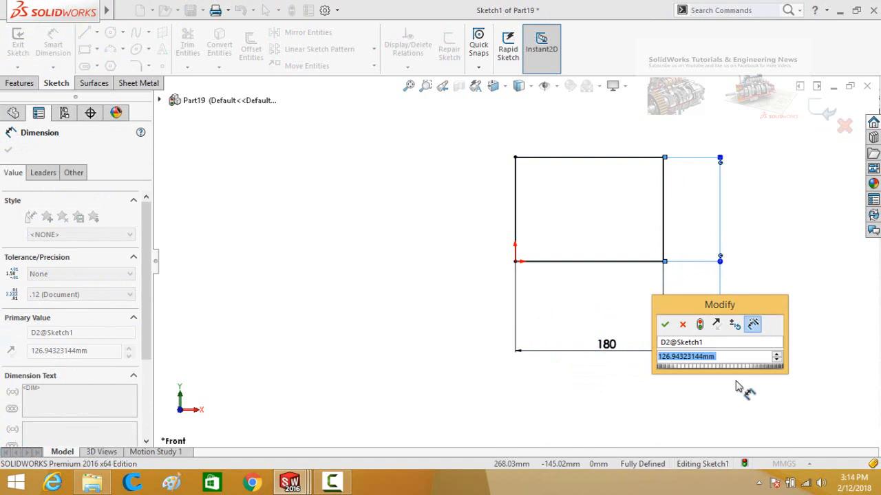
text(120)
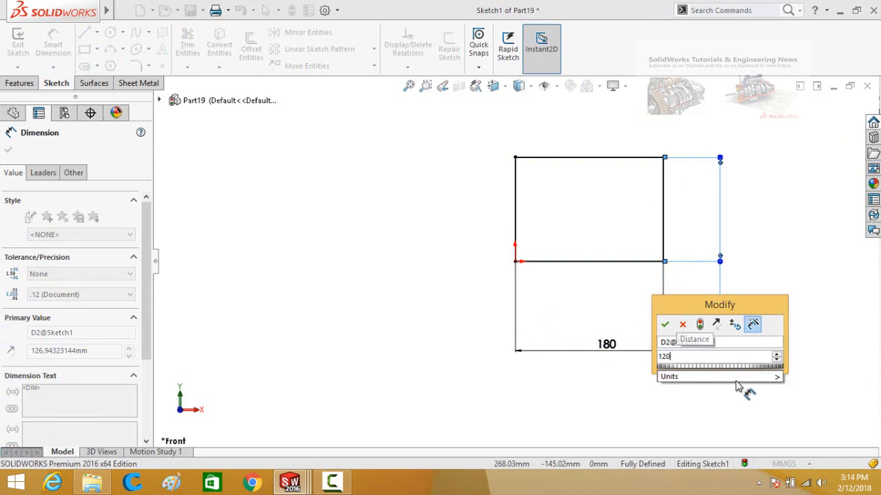
key(Return)
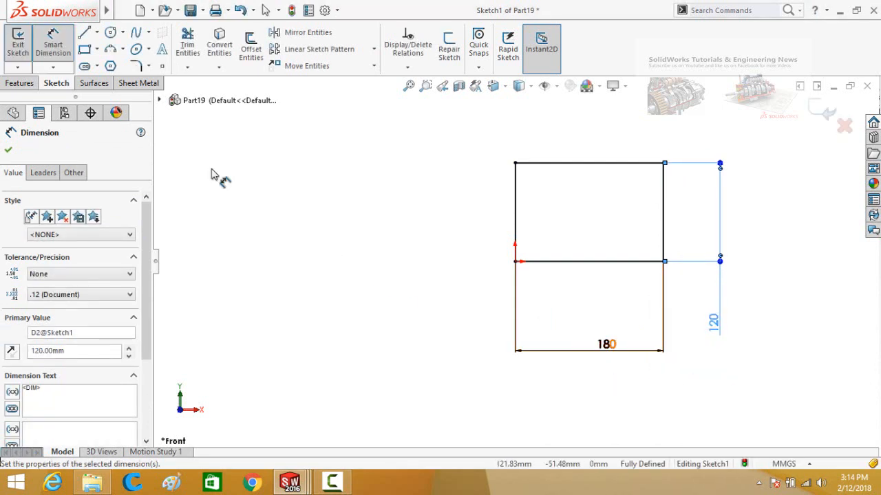
key(Escape)
Extrude the rectangle 100 mm as a one-direction thin feature with a 5 mm wall thickness
click(20, 82)
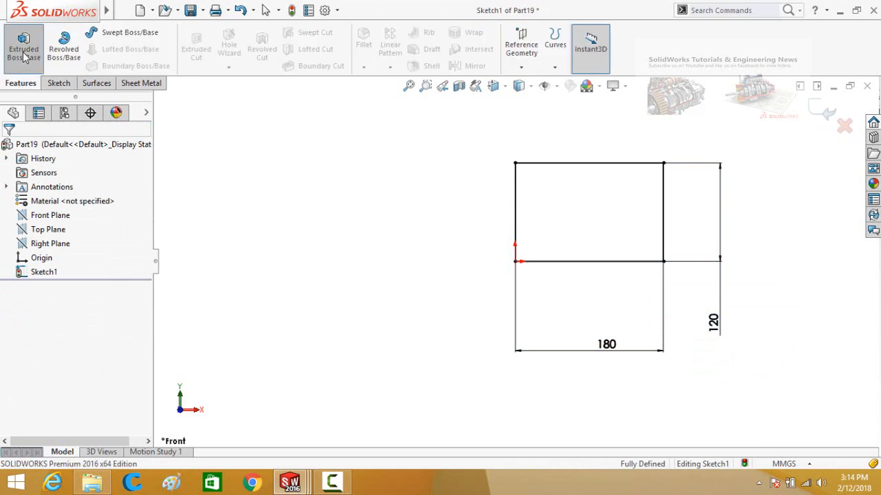
click(24, 54)
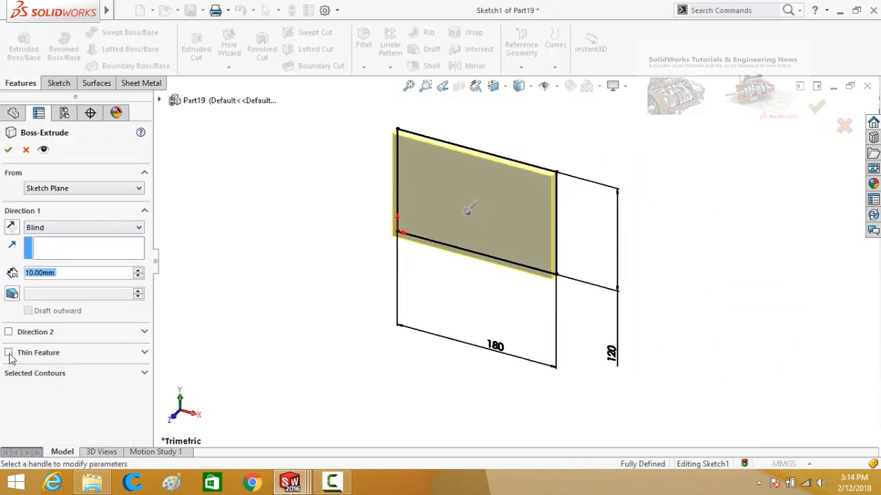
click(8, 353)
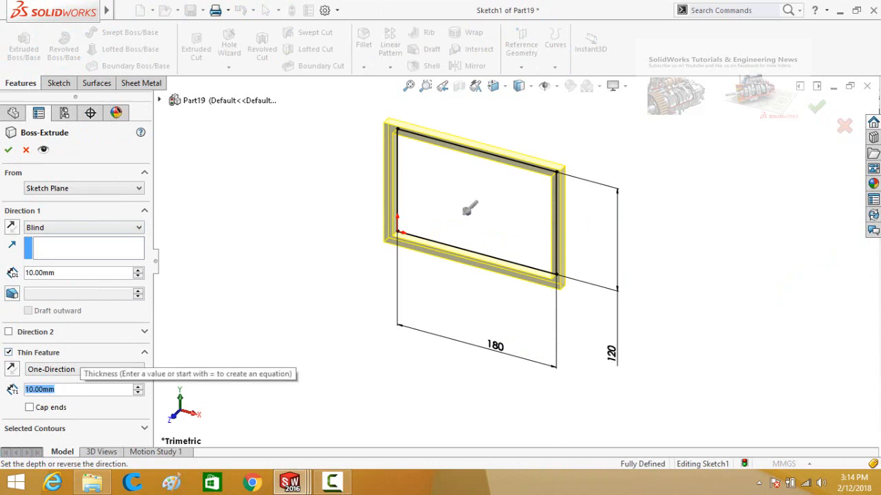
text(5)
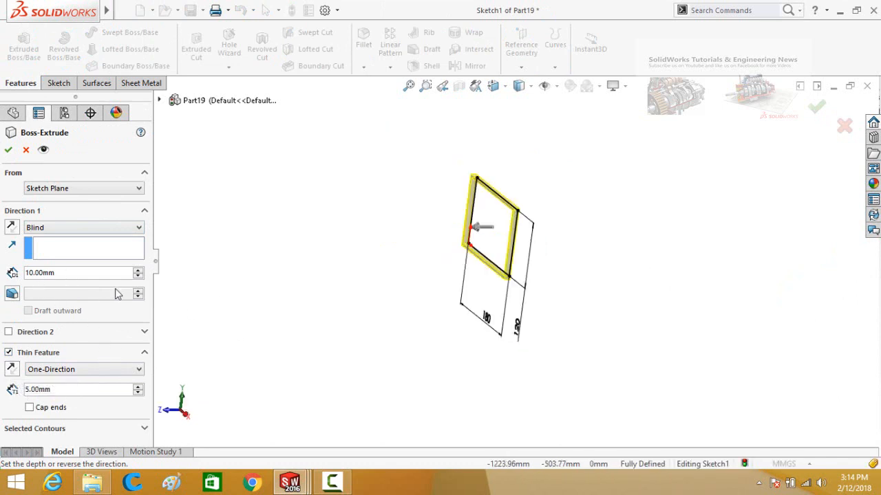
text(100)
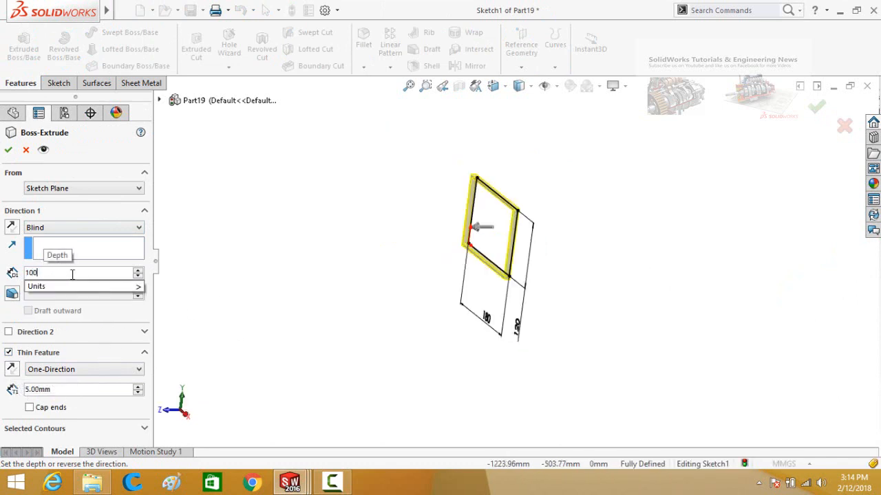
key(Return)
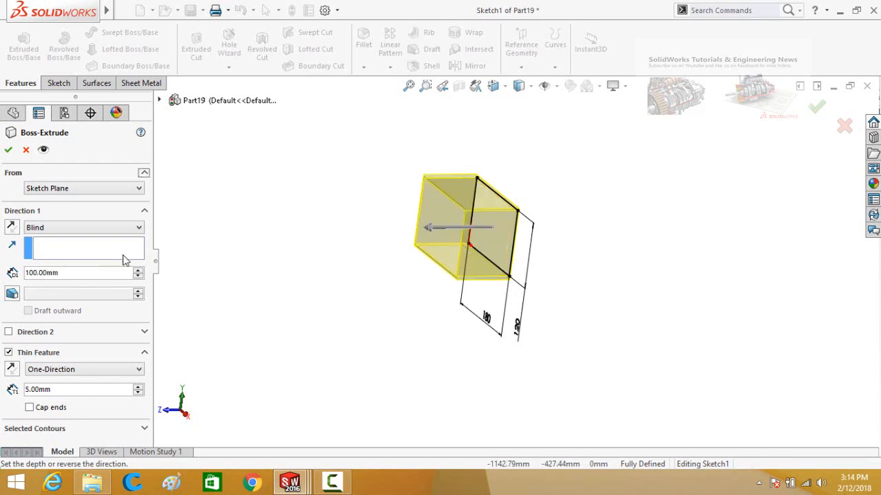
click(7, 150)
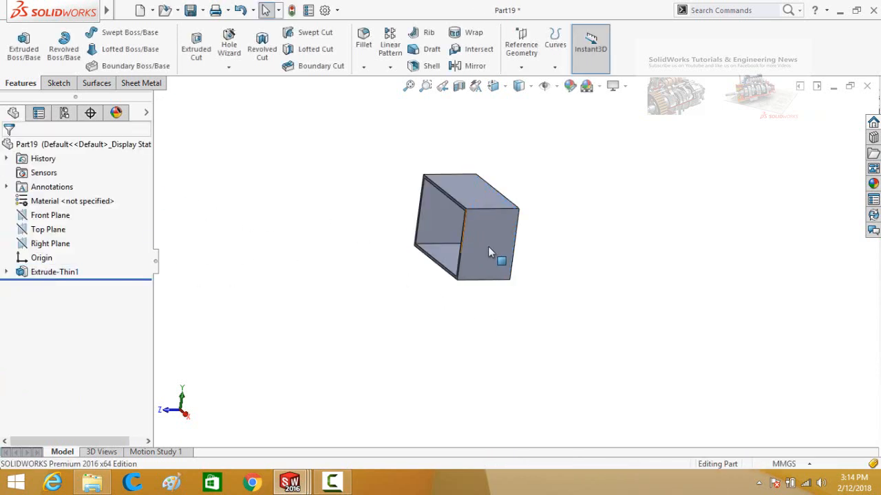
Sketch a circle about 20 mm in diameter on the box's outer side face, near the middle of its front edge
click(481, 241)
click(530, 200)
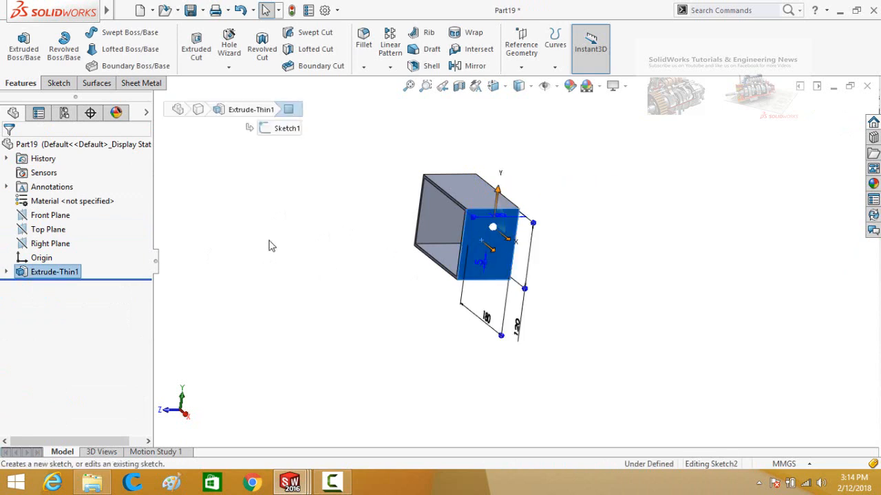
key(ctrl+8)
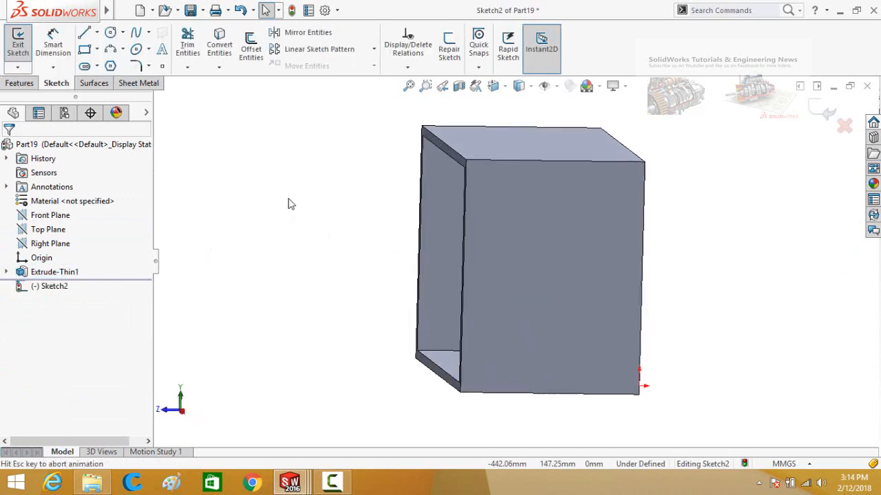
scroll(292, 204, up, 3)
click(110, 32)
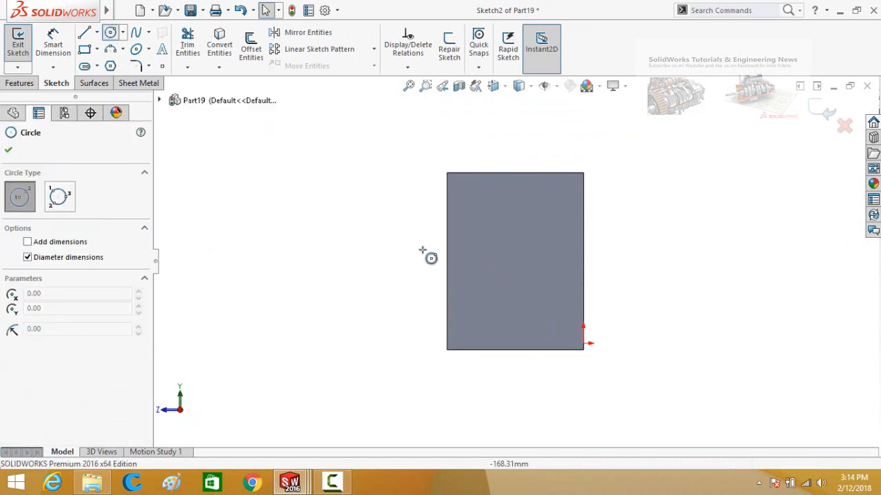
drag(469, 258, 482, 275)
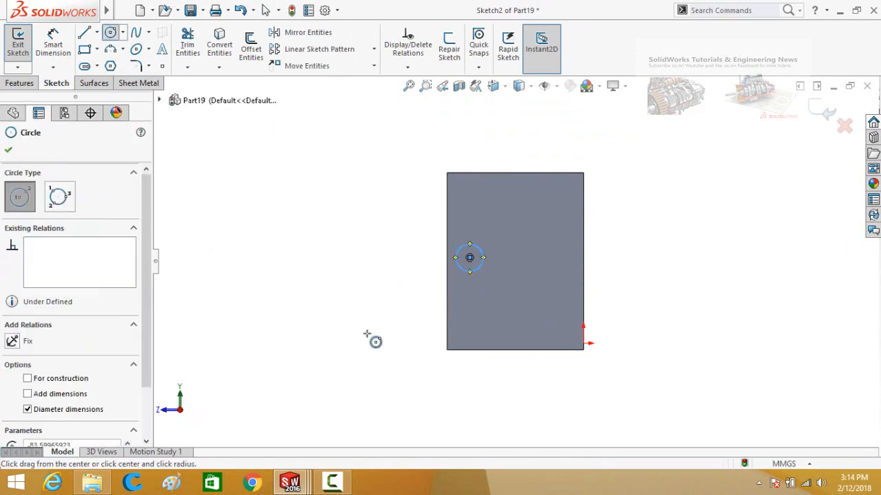
key(Escape)
Dimension the circle's diameter as 15 mm
click(460, 270)
click(364, 359)
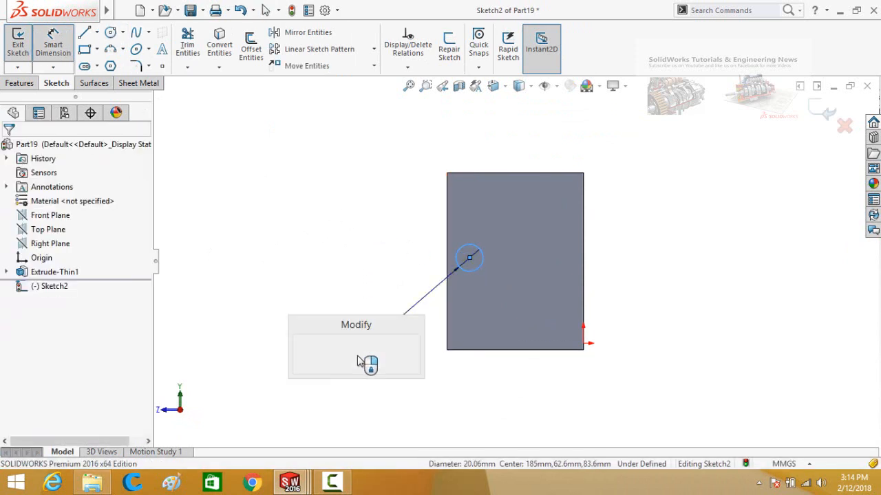
text(15)
key(Return)
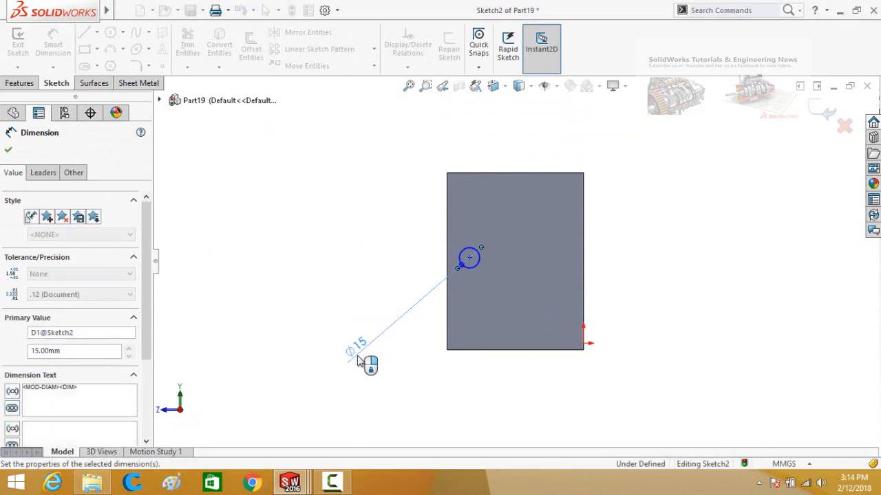
key(Escape)
Add a horizontal relation between the circle's centre and the midpoint of the side face's nearby vertical edge
scroll(442, 259, down, 2)
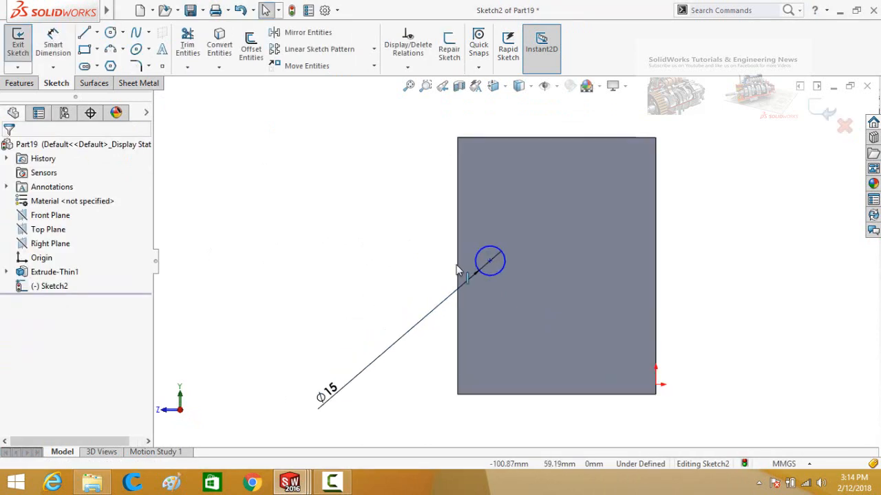
click(457, 269)
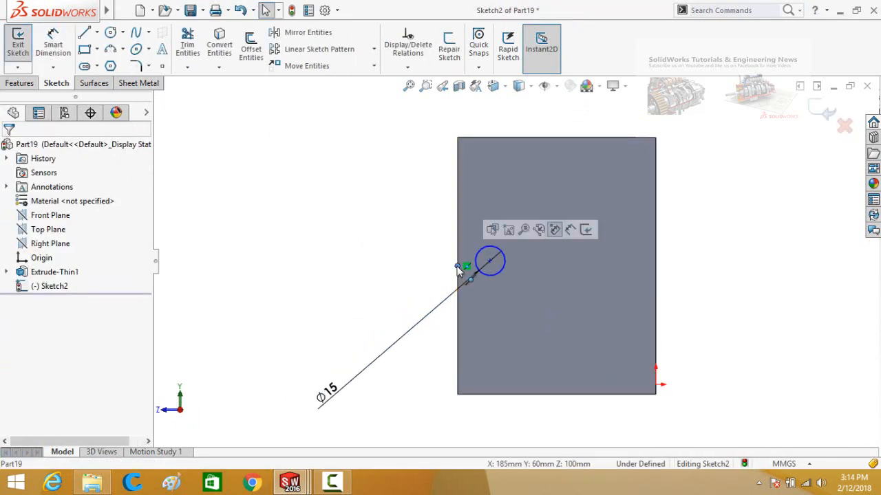
ctrl+click(489, 262)
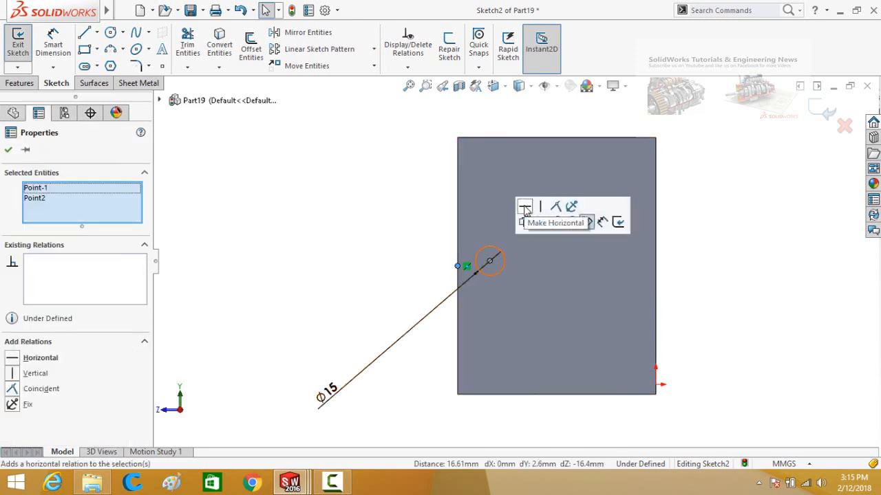
Dimension the circle's centre 15 mm from the side face's nearby vertical edge
right_drag(369, 291, 348, 180)
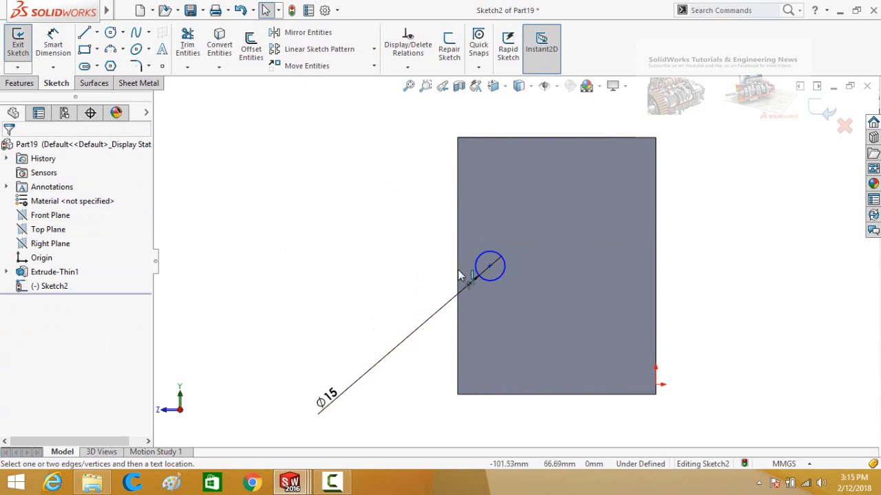
click(458, 277)
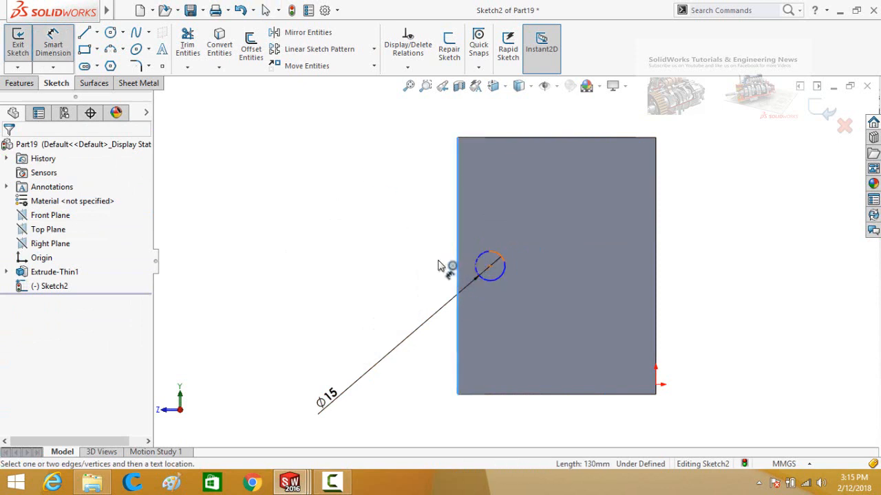
click(489, 268)
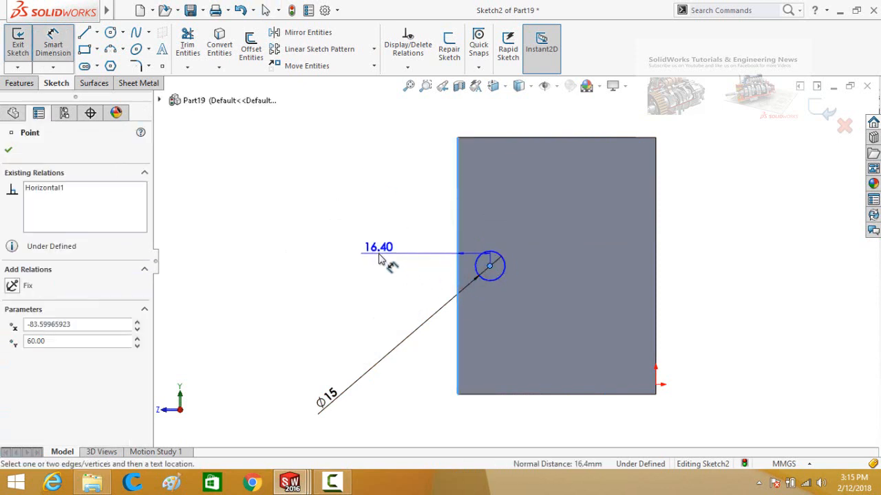
click(379, 254)
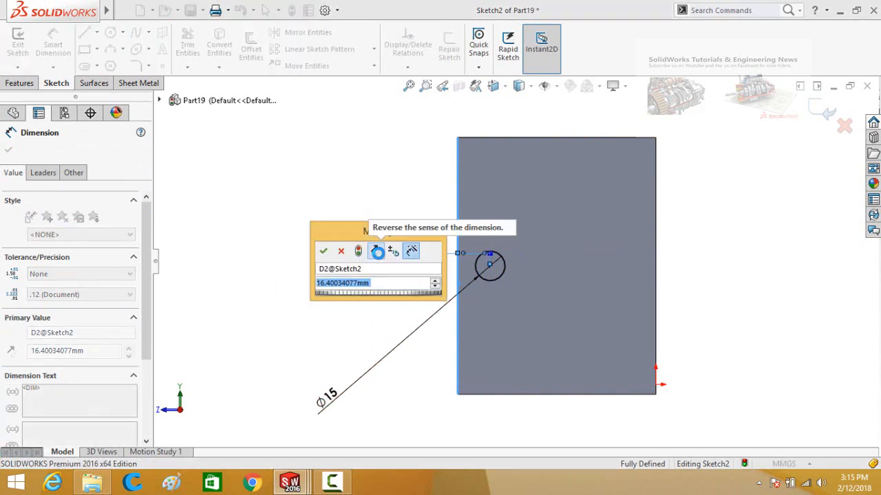
text(15)
key(Return)
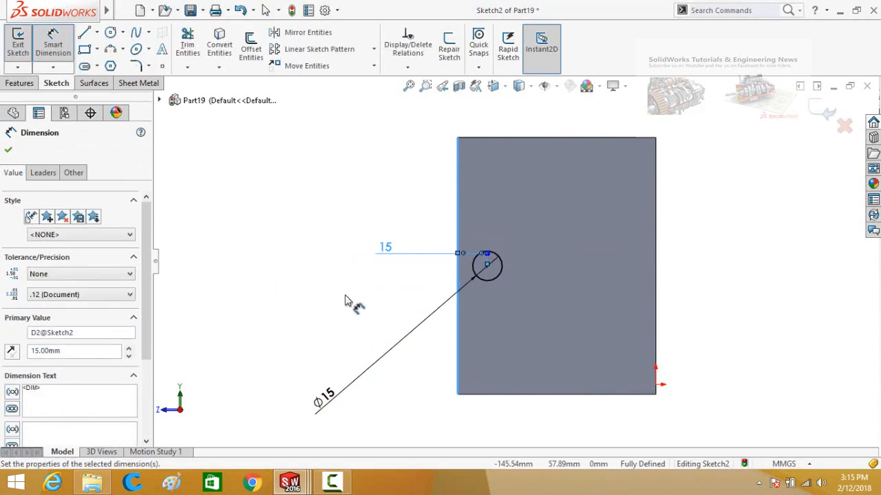
key(Escape)
Cut-extrude the circle 225 mm deep through both opposite side walls of the box
click(20, 83)
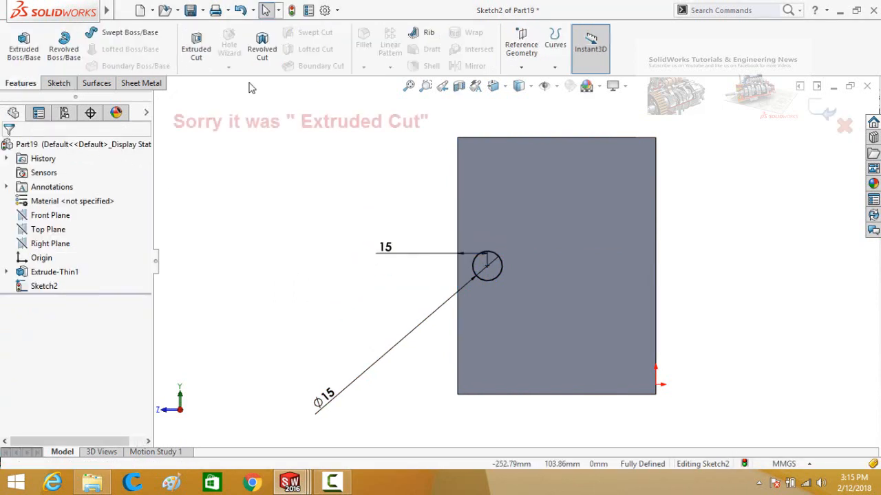
click(195, 46)
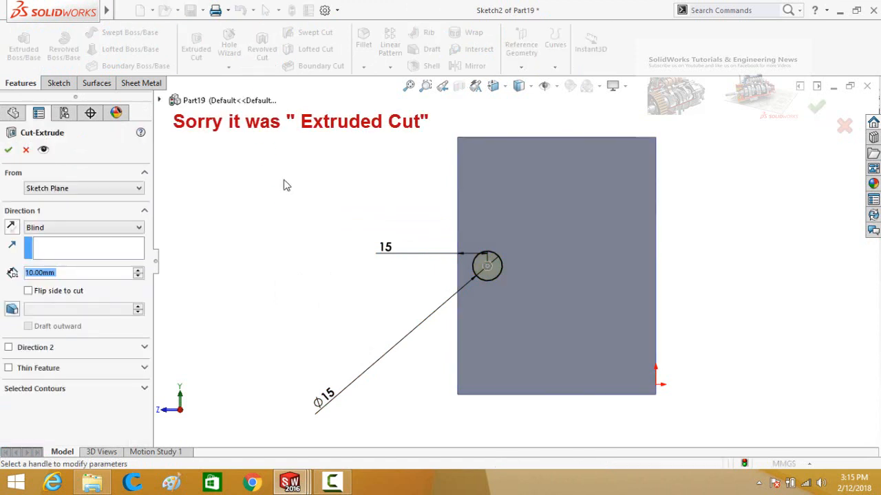
drag(662, 268, 284, 278)
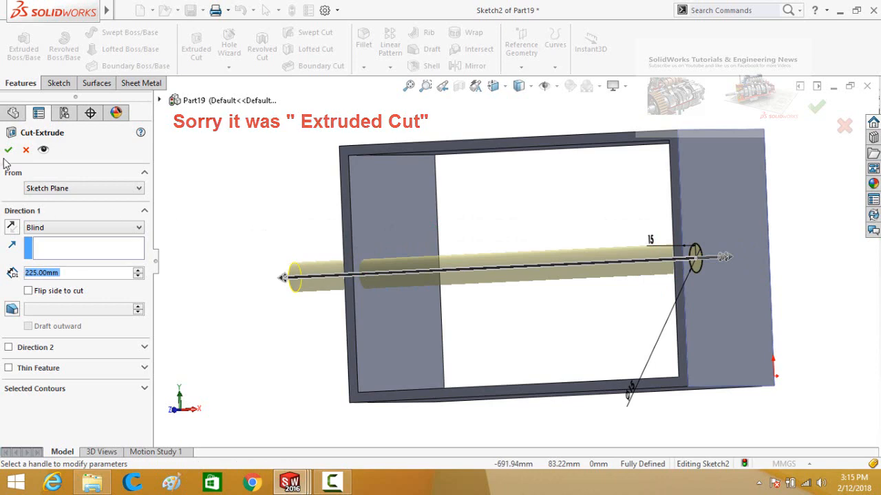
click(199, 239)
Save the box part to the Desktop as Bottom Casing
scroll(310, 240, up, 4)
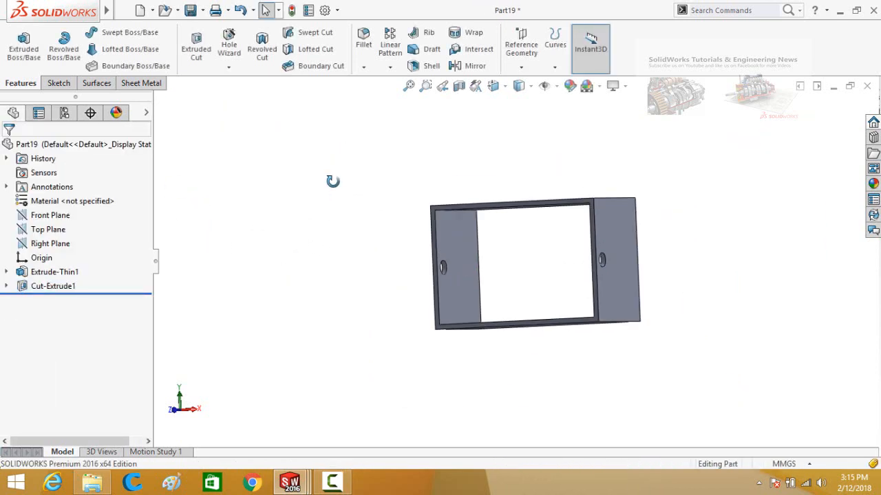
middle_drag(333, 181, 324, 263)
key(ctrl+s)
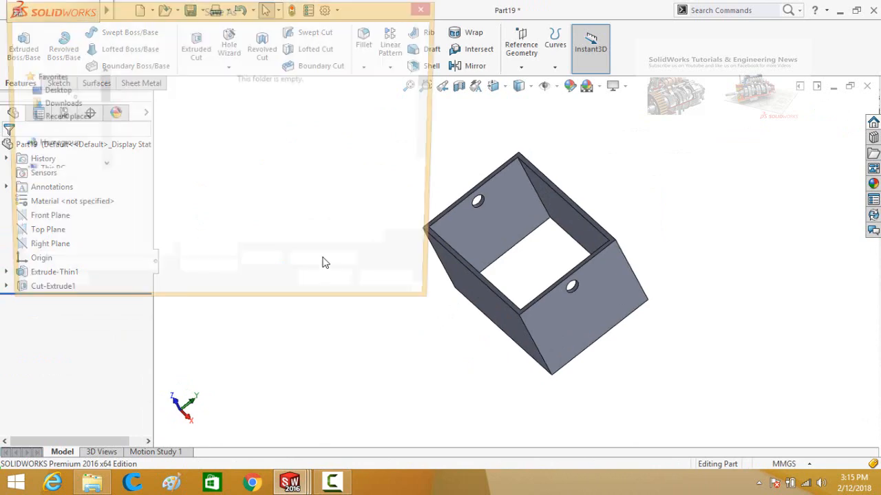
text(Bottom Casing)
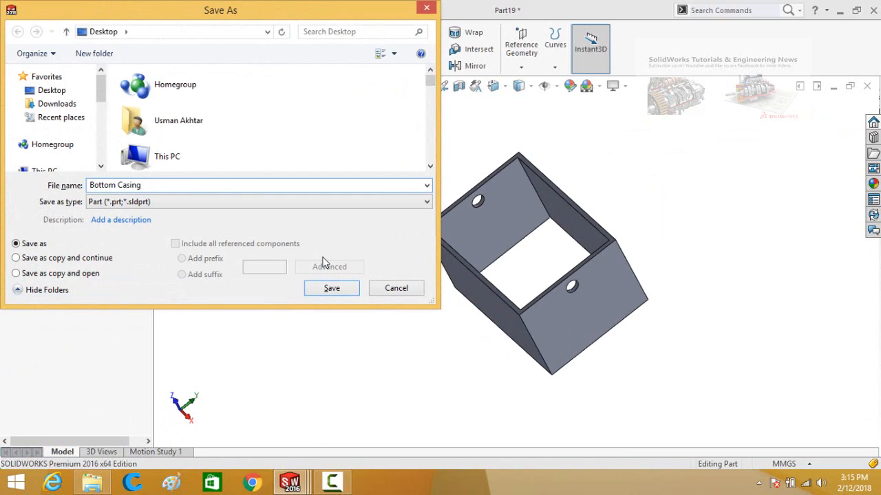
key(Return)
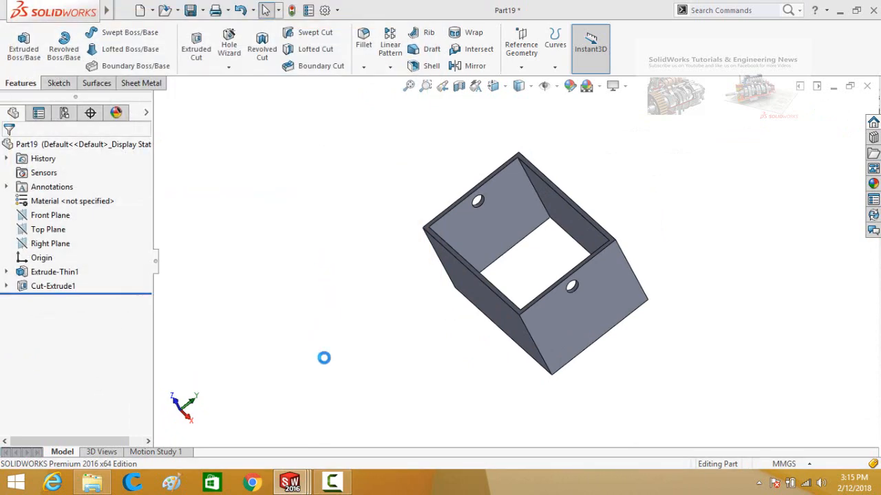
Switch to the Assem3 assembly and insert the Bottom Casing beside the runner housing
mouse_move(290, 483)
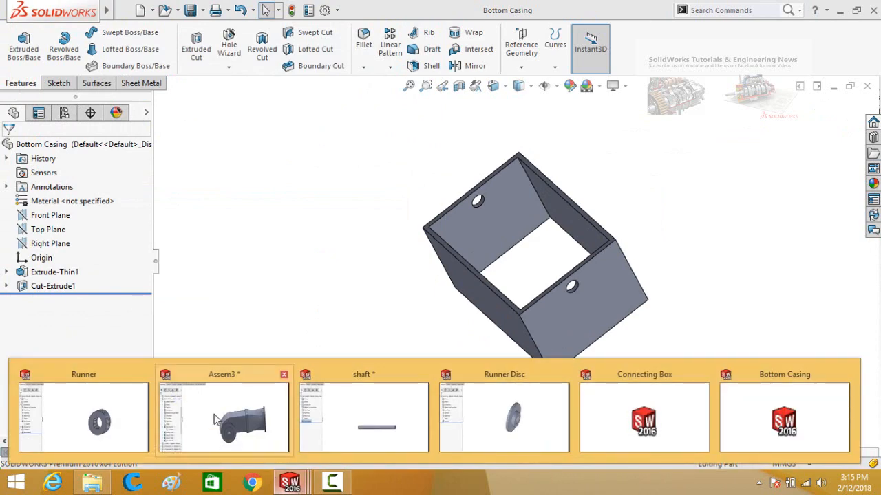
click(215, 420)
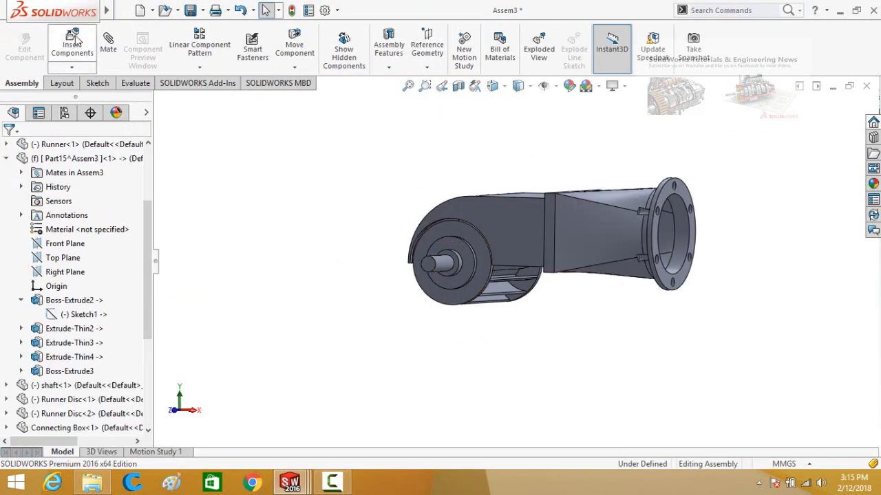
click(76, 42)
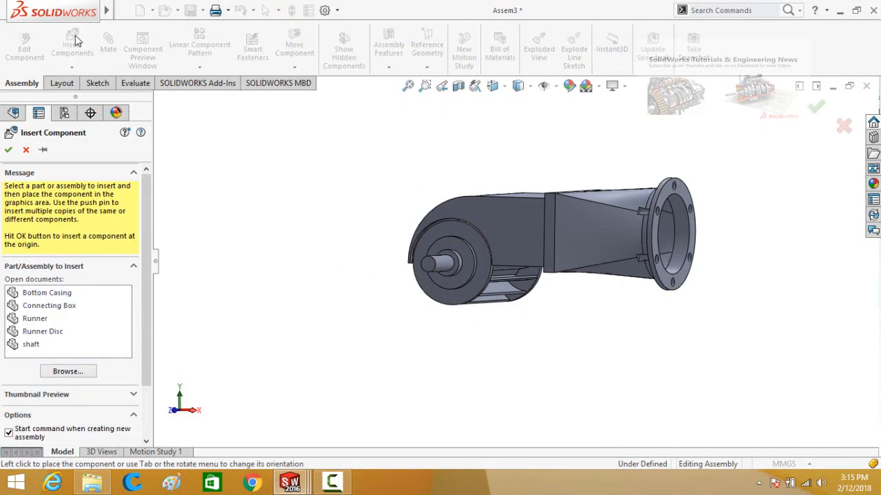
click(52, 295)
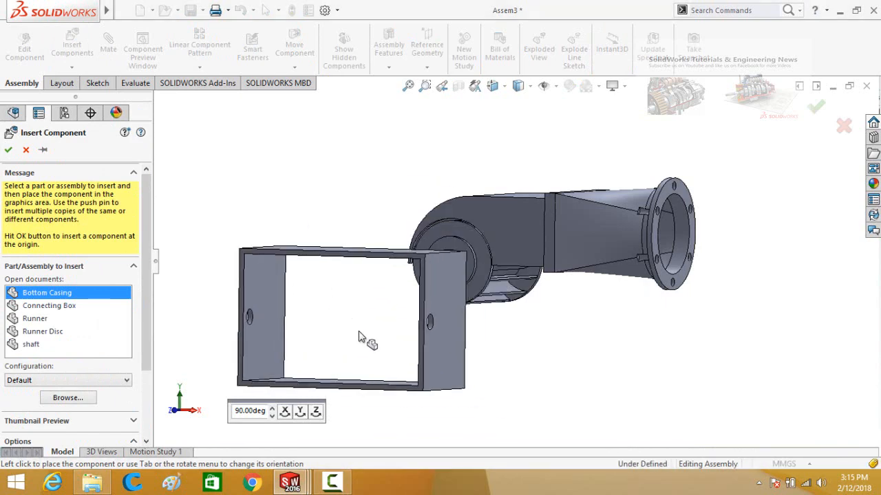
click(358, 337)
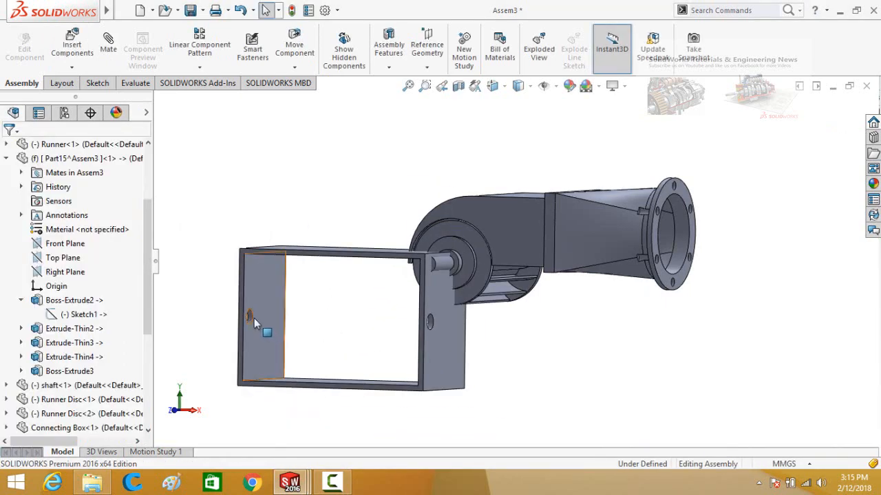
Mate the Bottom Casing's side hole concentric with the shaft's cylindrical face
scroll(254, 319, down, 5)
click(251, 310)
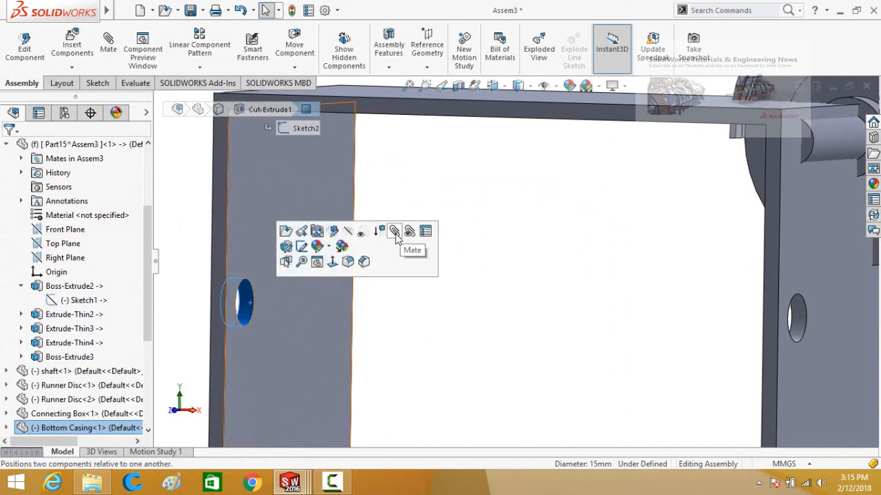
scroll(505, 271, up, 6)
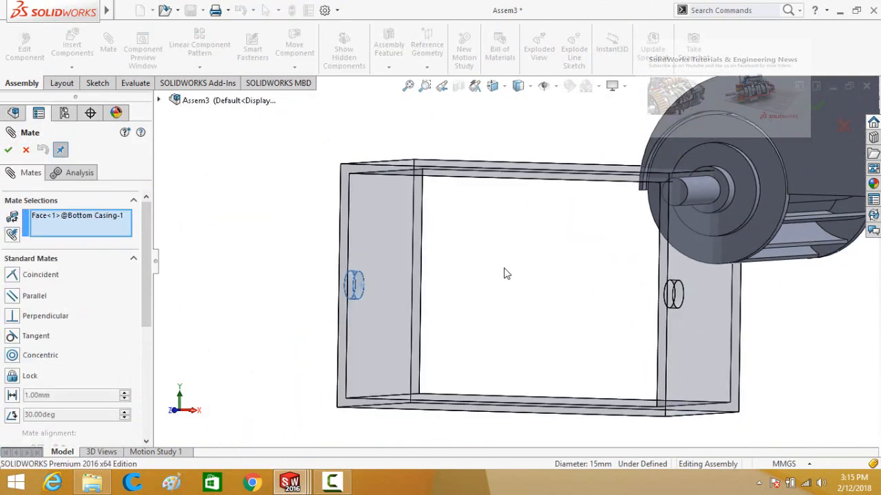
middle_drag(535, 256, 496, 294)
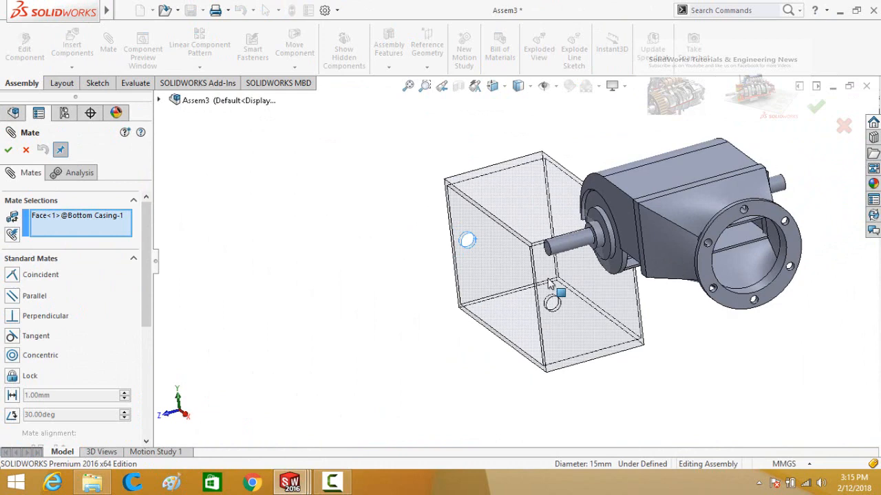
click(571, 249)
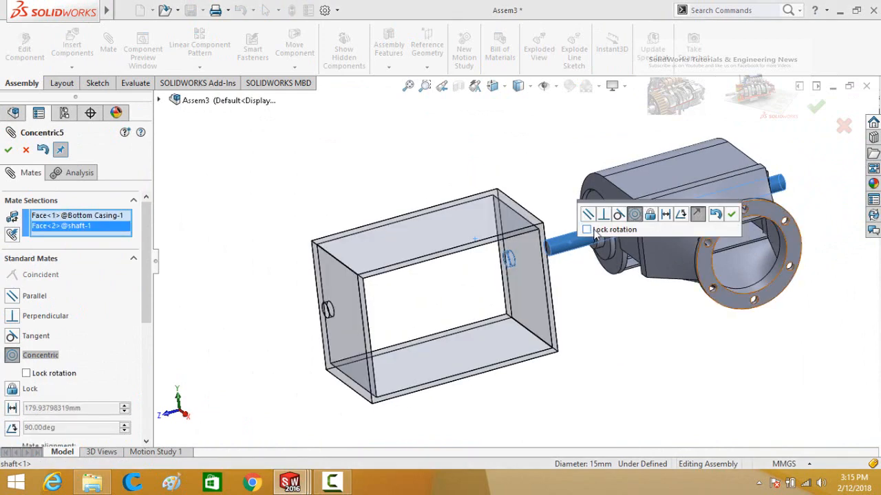
click(731, 215)
Add a parallel mate between the housing's flat underside and the Bottom Casing's open rim face
middle_drag(598, 317, 644, 308)
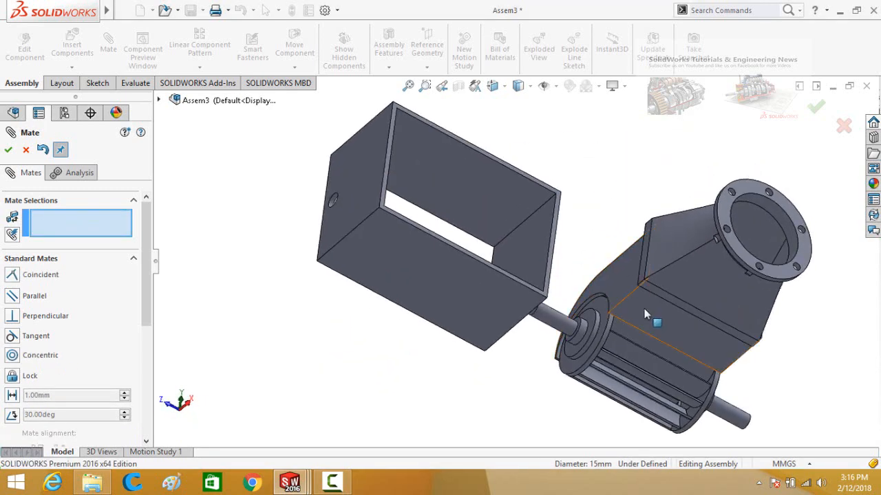
click(644, 308)
middle_drag(334, 309, 570, 315)
scroll(654, 282, down, 5)
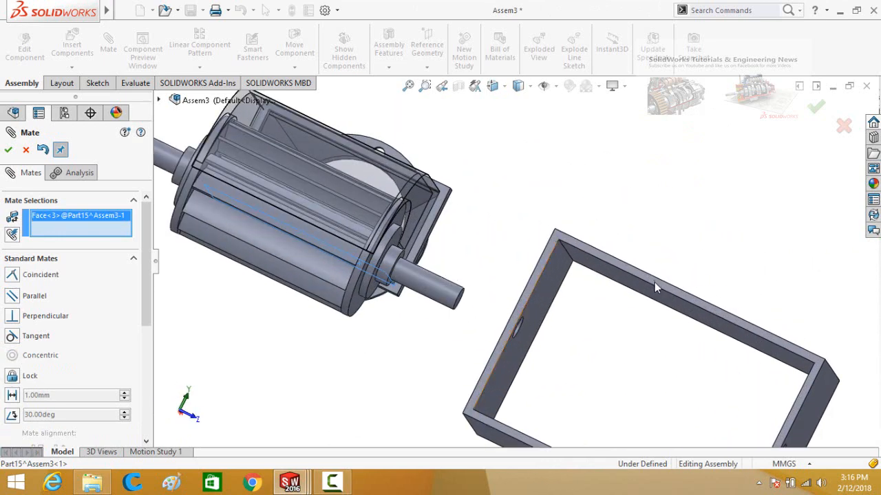
click(654, 282)
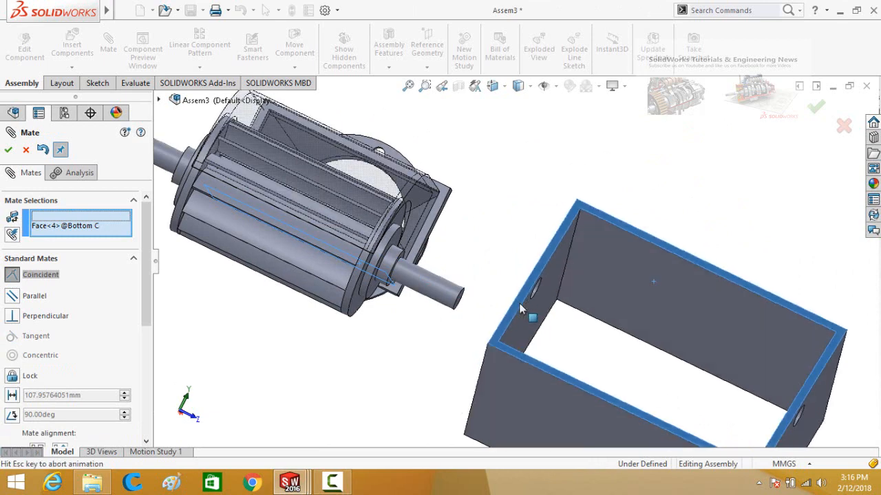
scroll(535, 252, up, 2)
middle_drag(613, 227, 592, 251)
click(666, 325)
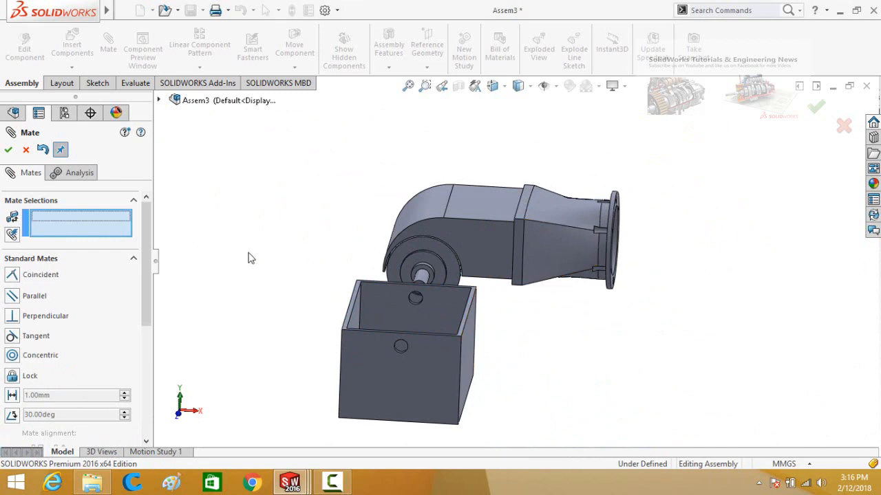
Add a centered width mate using the Bottom Casing's two holed outer walls as width references and the housing's two side faces as tab references
drag(145, 237, 145, 328)
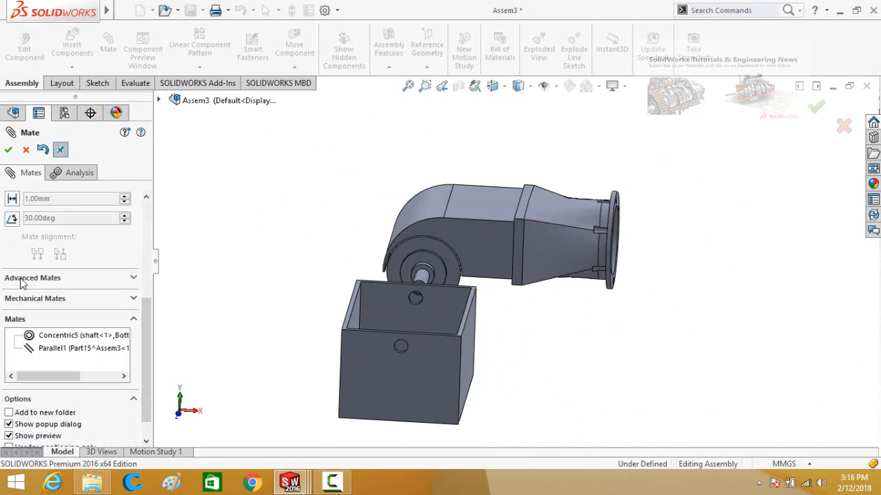
scroll(20, 282, down, 1)
drag(145, 358, 145, 300)
click(13, 242)
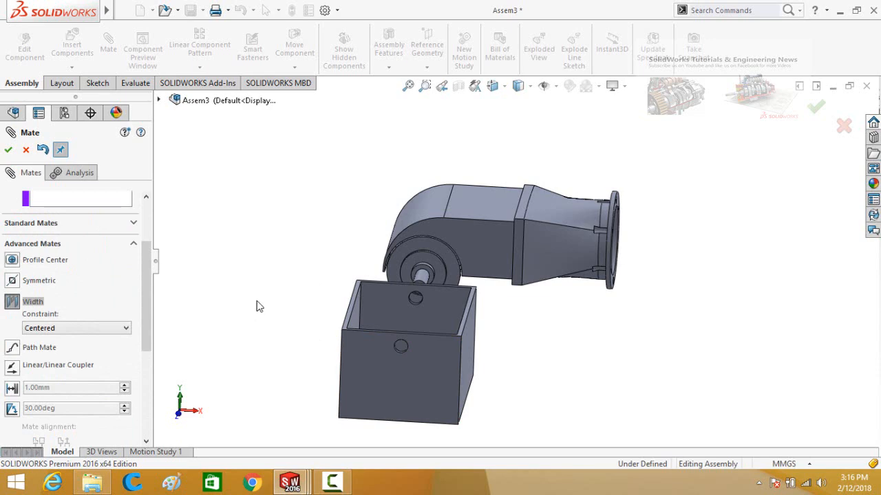
click(370, 363)
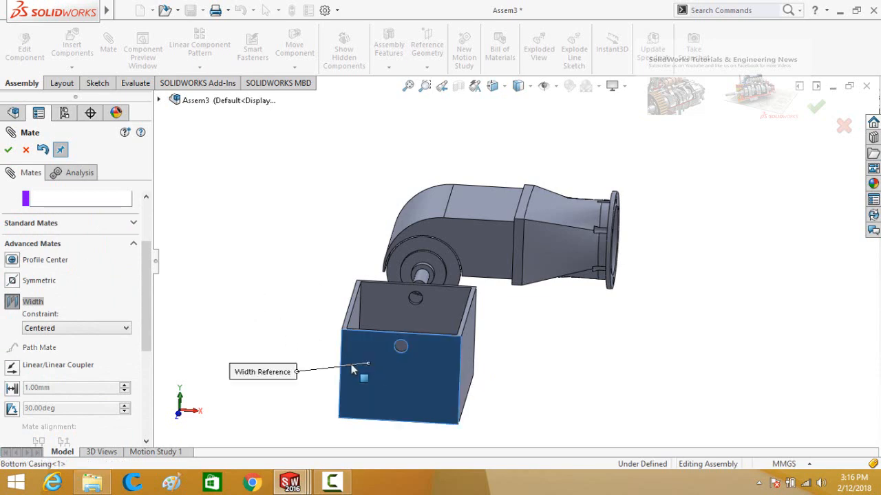
middle_drag(307, 284, 459, 354)
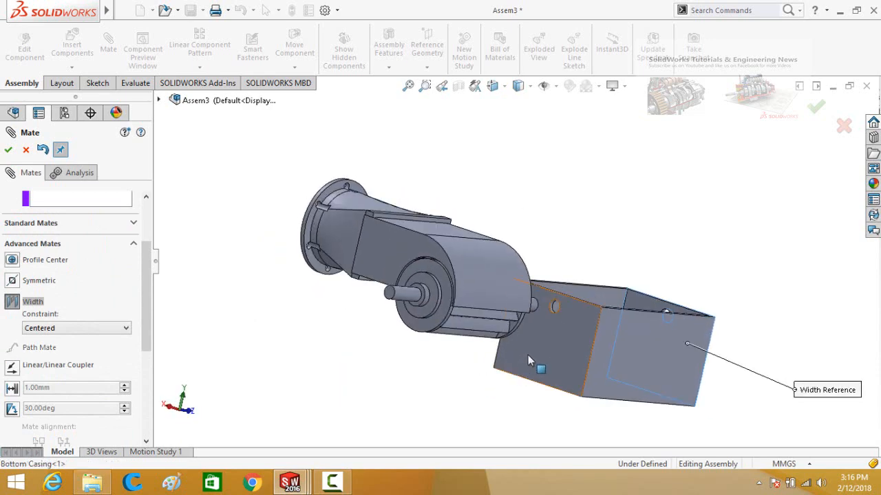
click(380, 254)
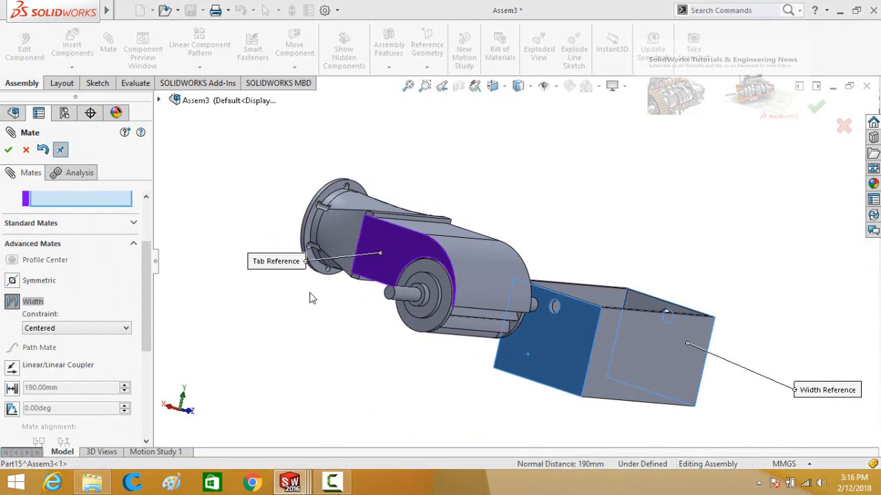
middle_drag(309, 299, 352, 224)
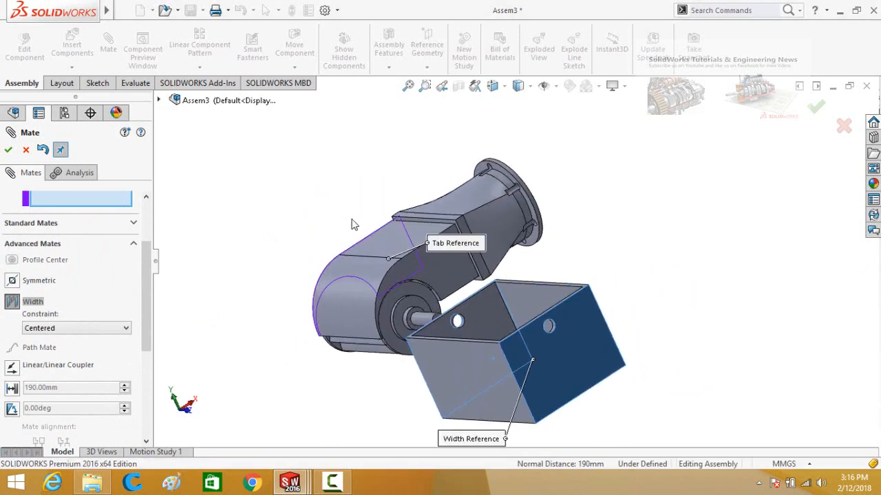
click(448, 271)
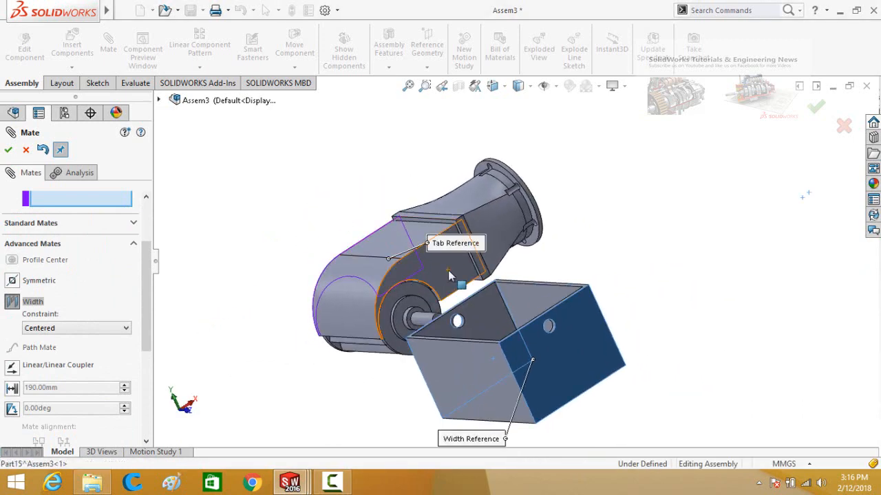
click(9, 150)
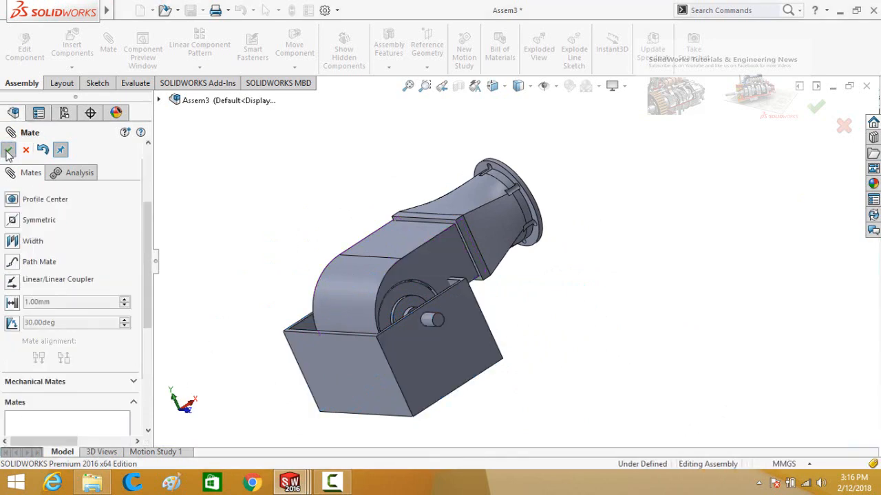
click(8, 150)
Suppress the Connecting Box component in the assembly
scroll(500, 278, down, 5)
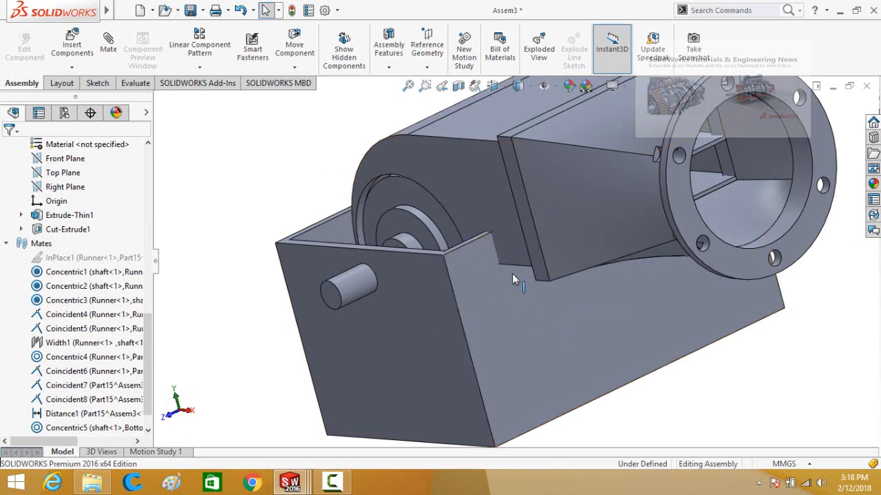
middle_drag(514, 269, 559, 262)
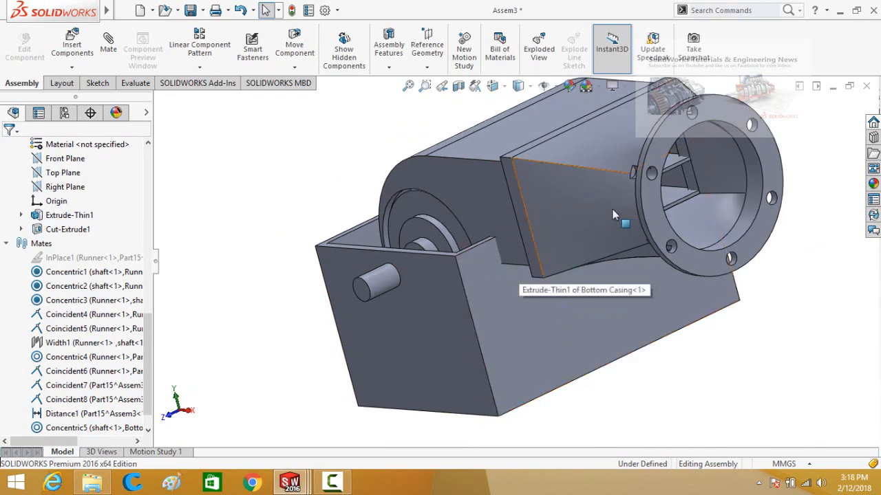
click(595, 211)
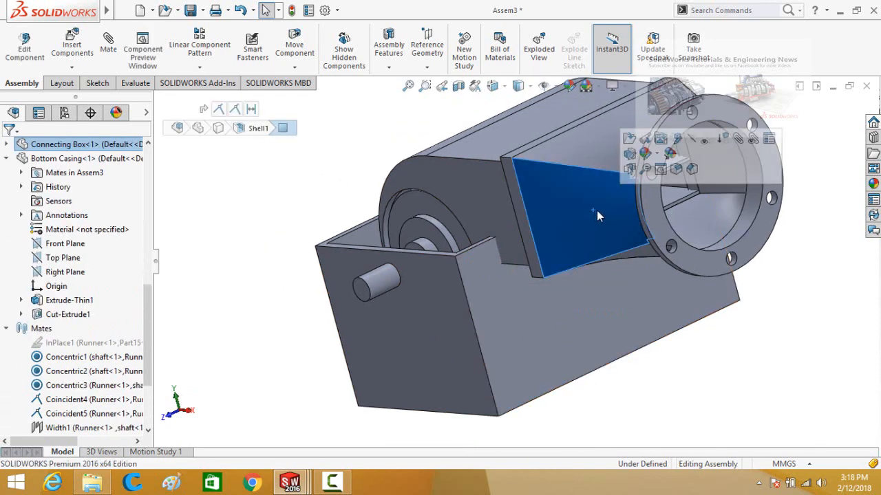
click(692, 140)
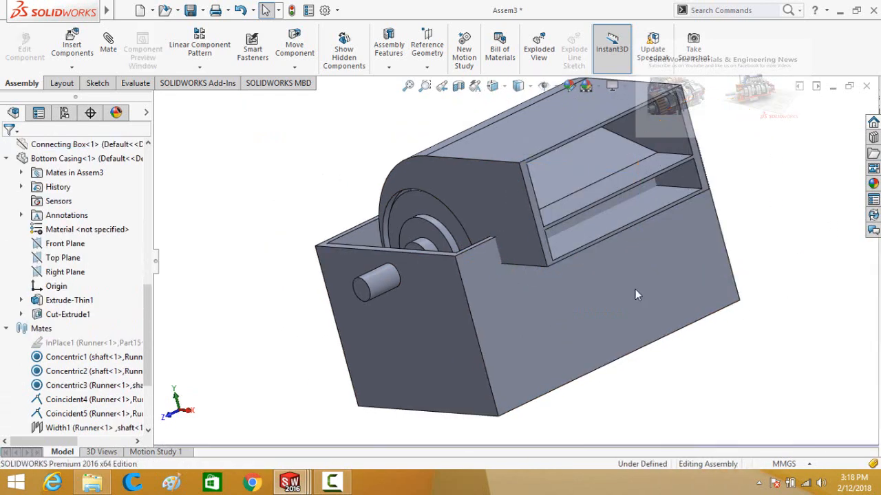
Edit the Bottom Casing in the assembly context and start a sketch on its long side face below the housing outlet
click(632, 290)
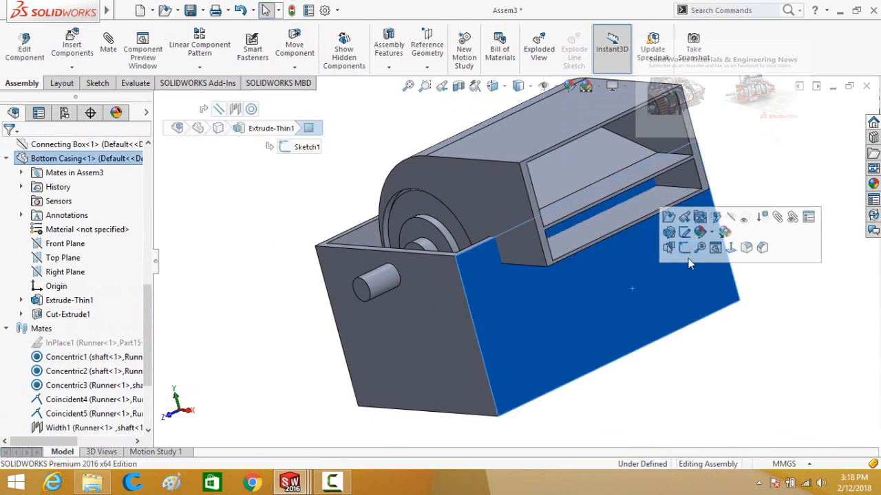
click(717, 218)
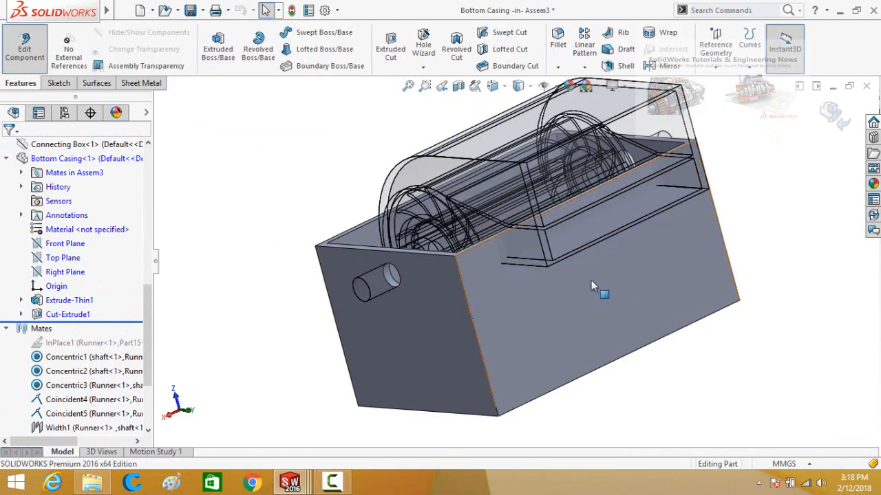
click(591, 280)
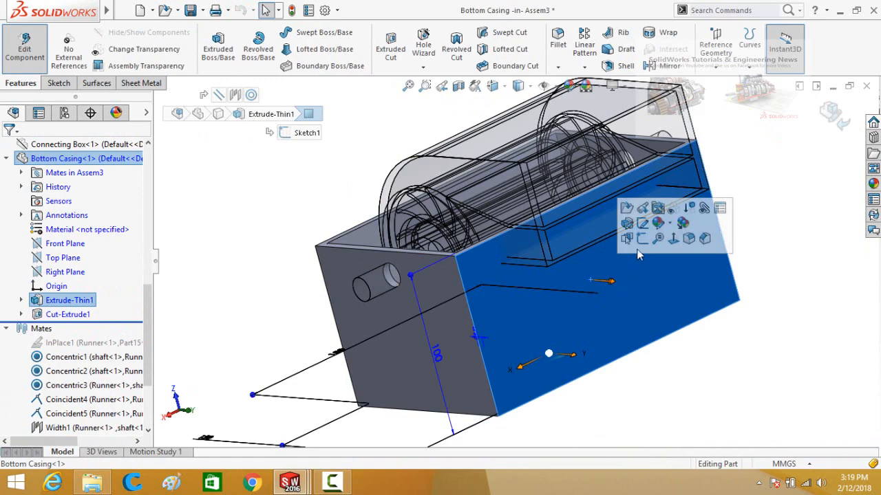
click(642, 240)
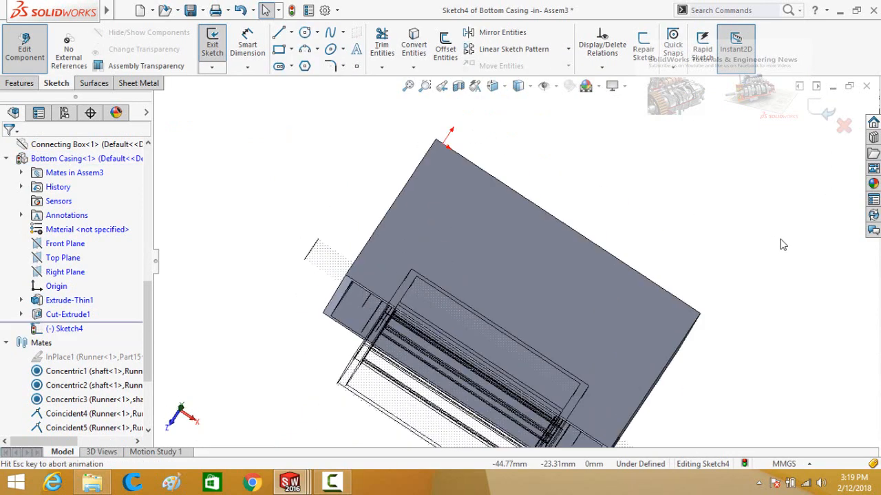
Sketch a corner rectangle on the casing wall from the housing outlet's outer corner, spanning the outlet's full width and extending past the casing rim
click(278, 50)
scroll(426, 258, down, 3)
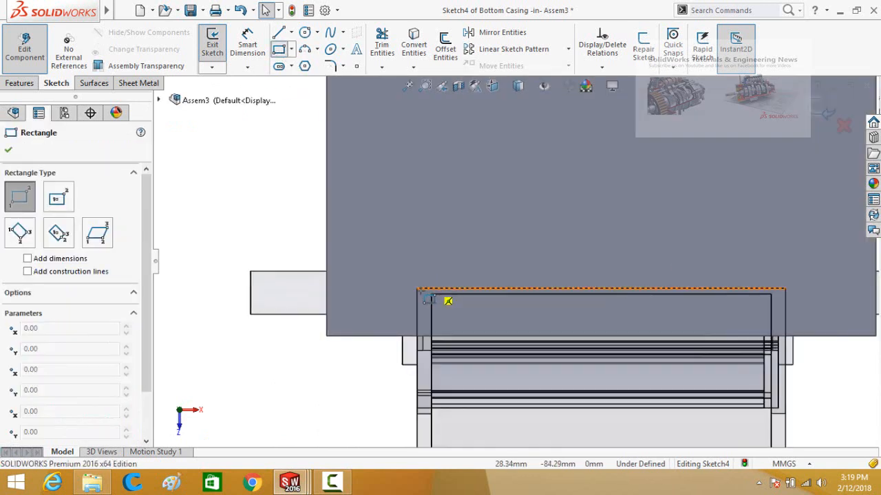
click(416, 289)
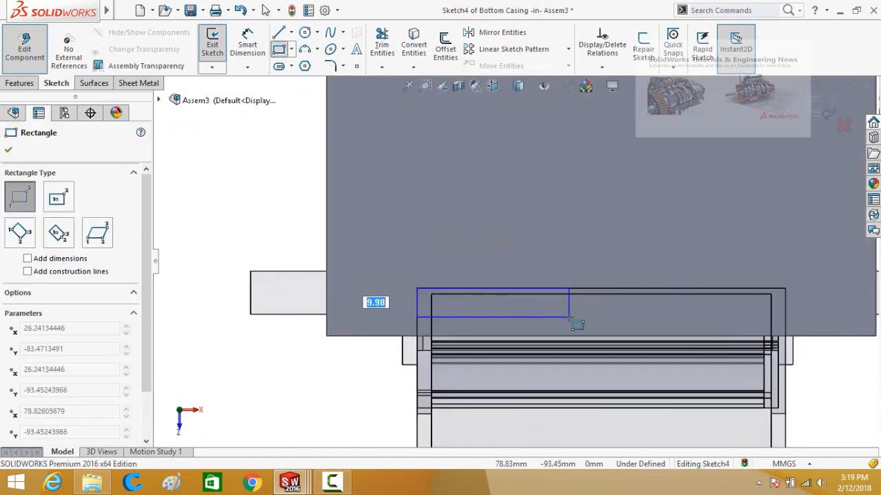
click(785, 375)
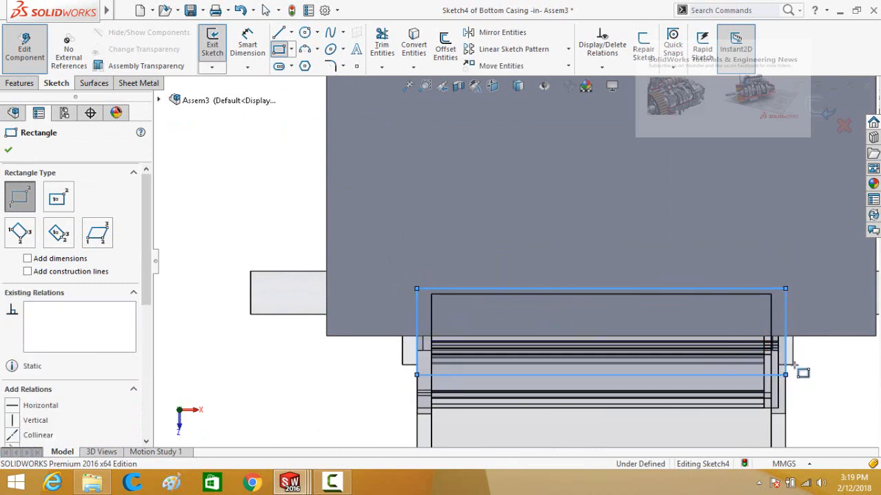
key(Escape)
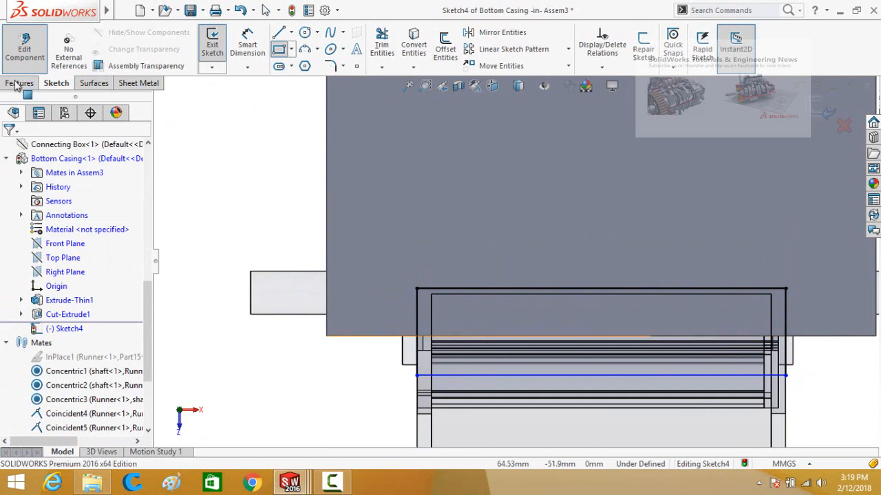
Cut the outlet rectangle through the Bottom Casing wall with a 10 mm blind Extruded Cut and return to editing the assembly
click(19, 85)
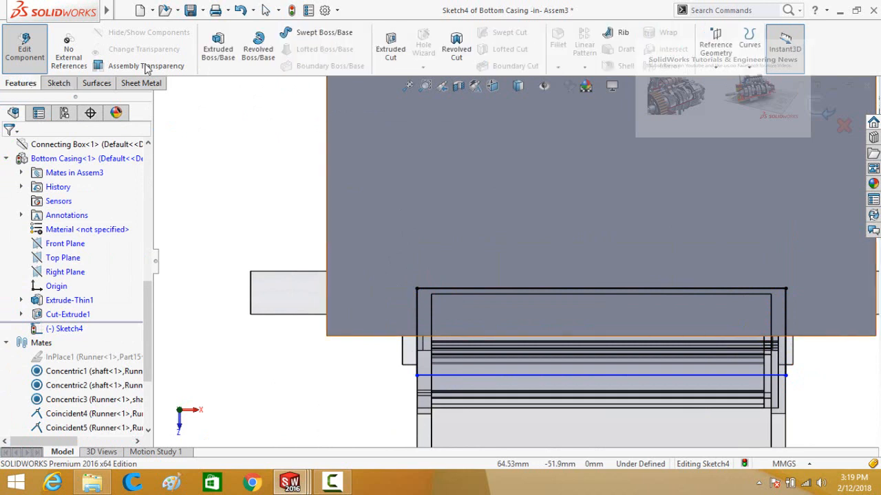
click(390, 54)
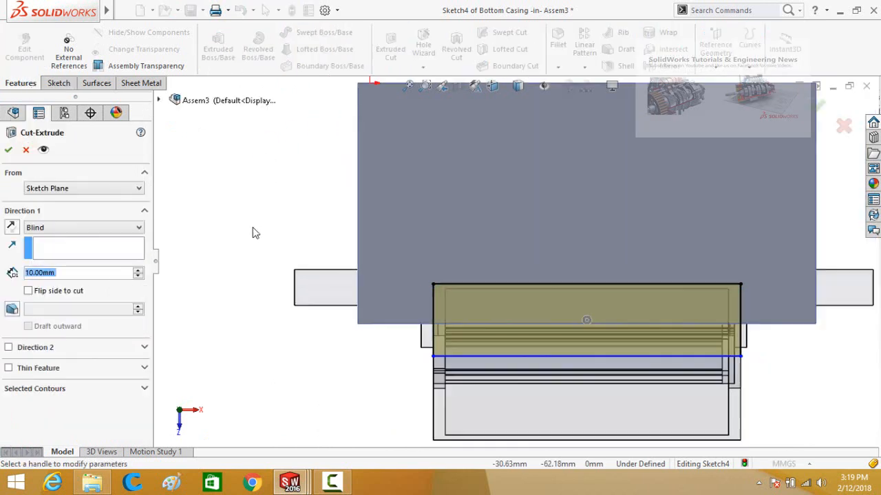
middle_drag(306, 198, 344, 177)
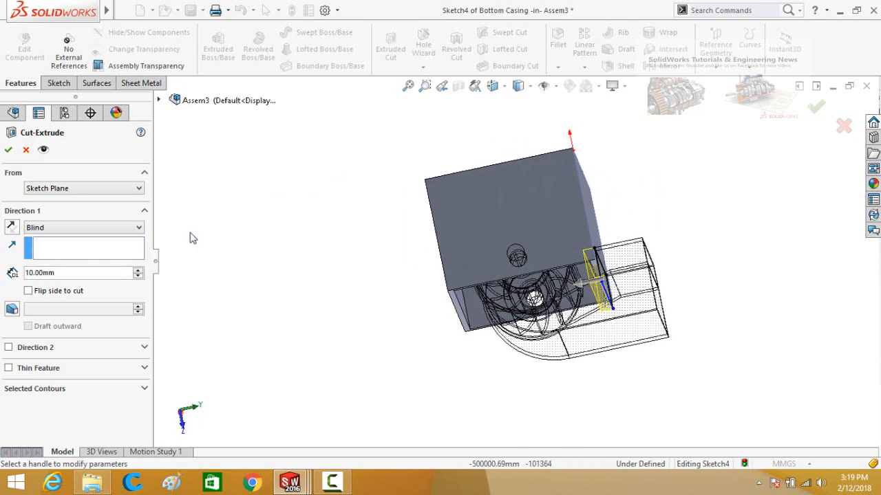
click(9, 150)
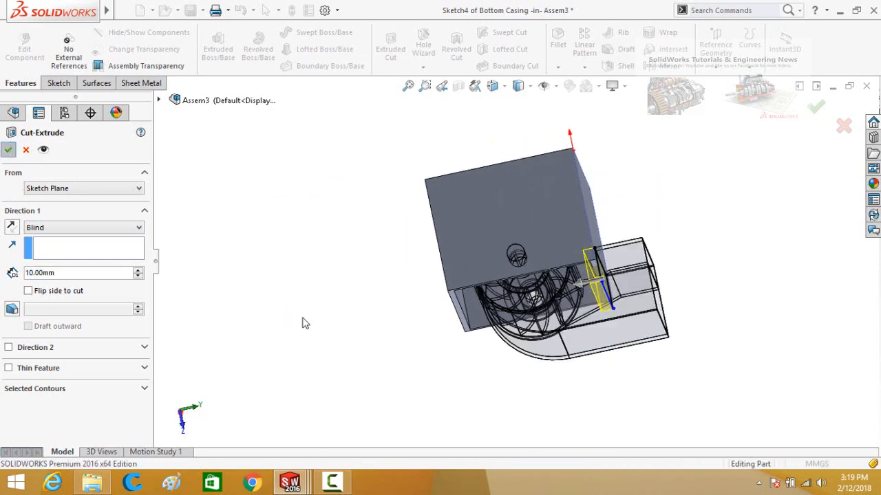
mouse_move(336, 345)
middle_down()
mouse_move(335, 138)
mouse_move(358, 121)
mouse_move(311, 112)
middle_up()
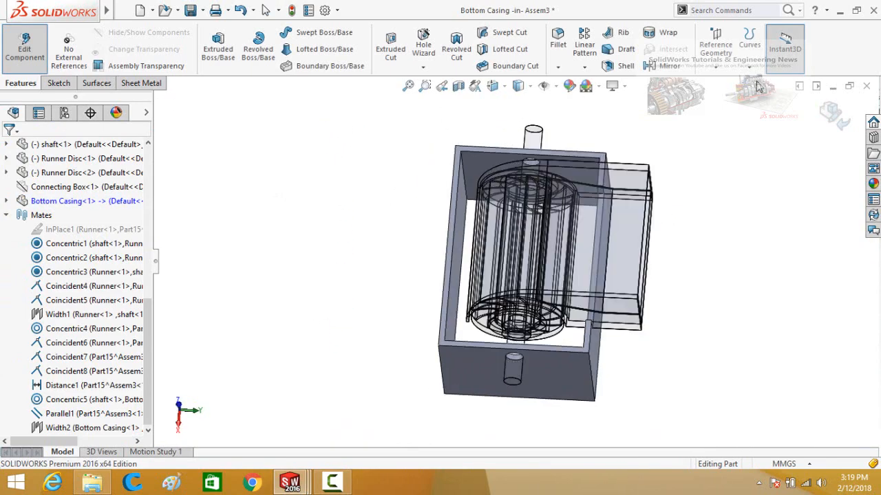
click(833, 114)
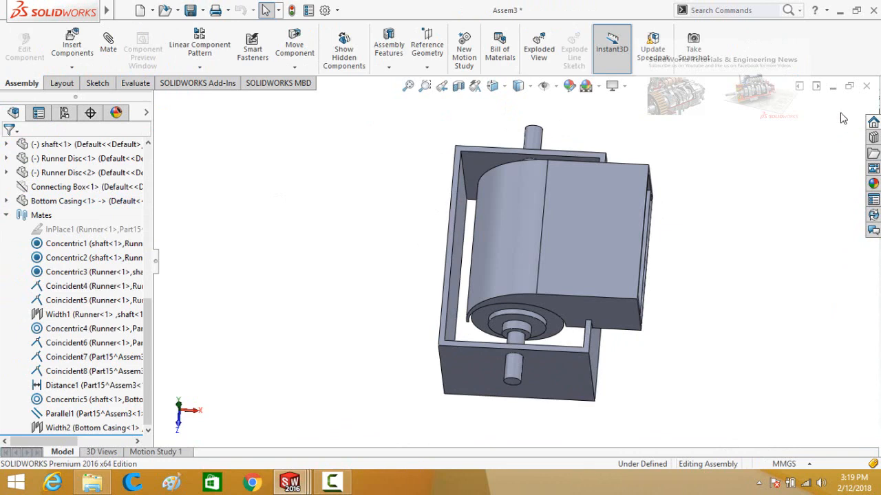
Edit the housing part in the assembly context and start a sketch on the narrow end face of its curved wall
middle_drag(700, 349, 659, 330)
scroll(482, 285, down, 5)
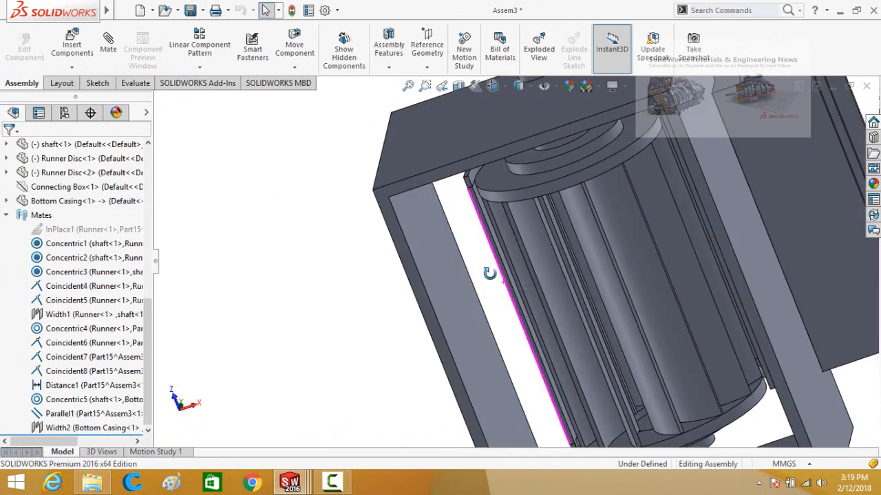
middle_drag(489, 273, 479, 229)
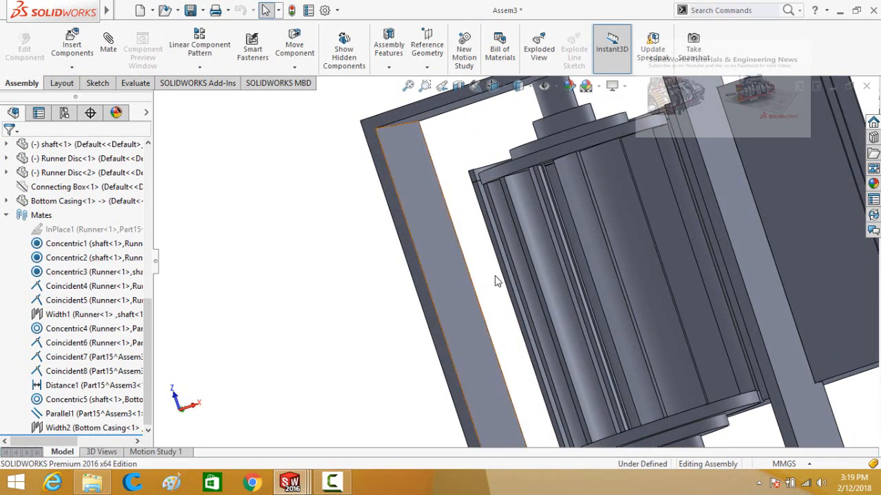
scroll(494, 272, down, 2)
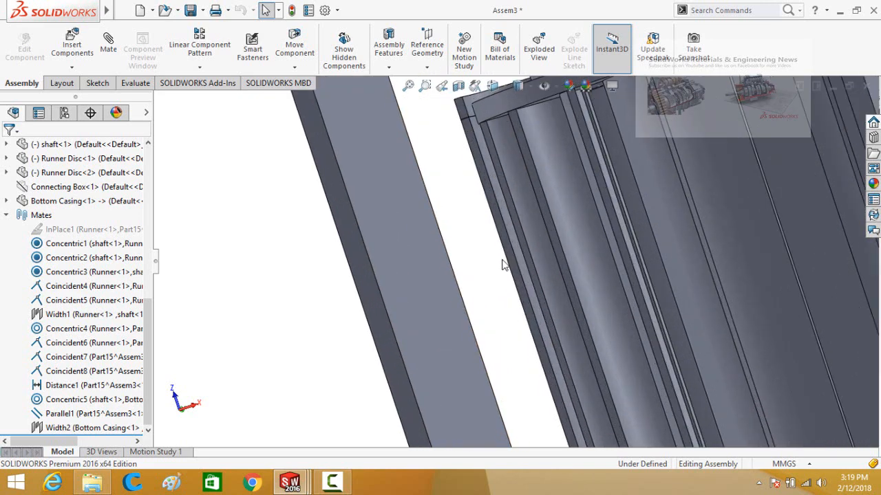
scroll(503, 265, up, 2)
scroll(503, 256, down, 2)
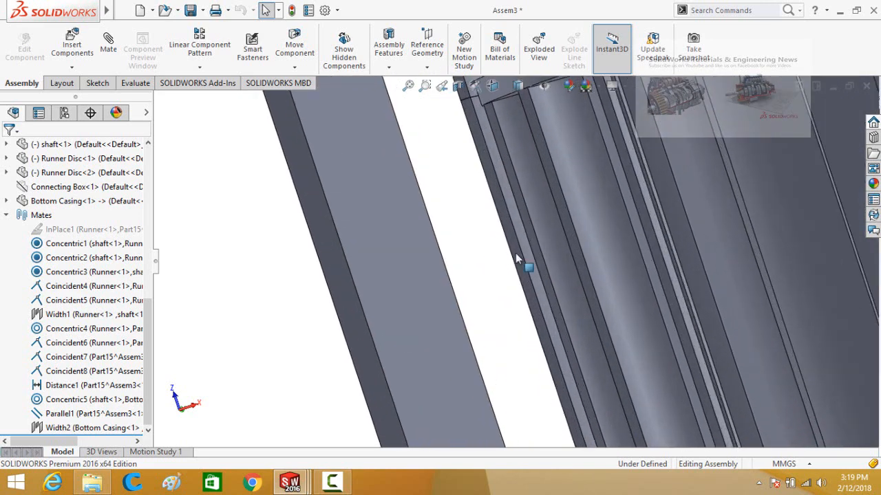
click(516, 257)
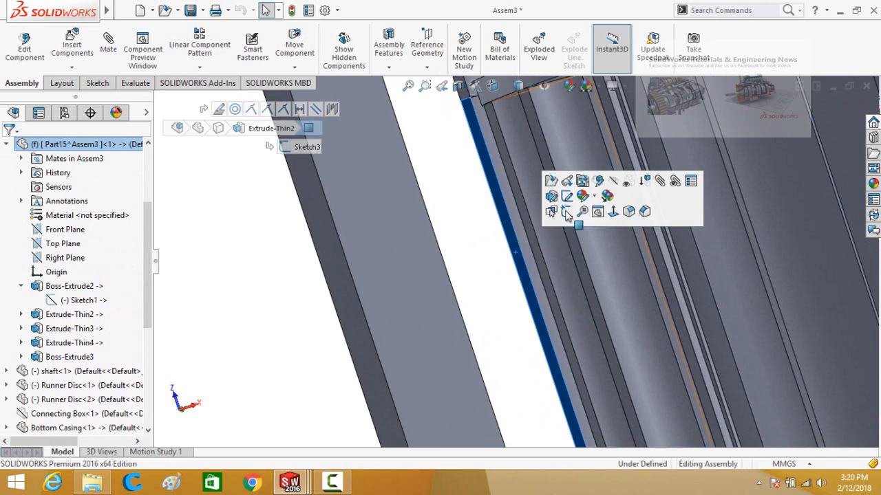
click(597, 181)
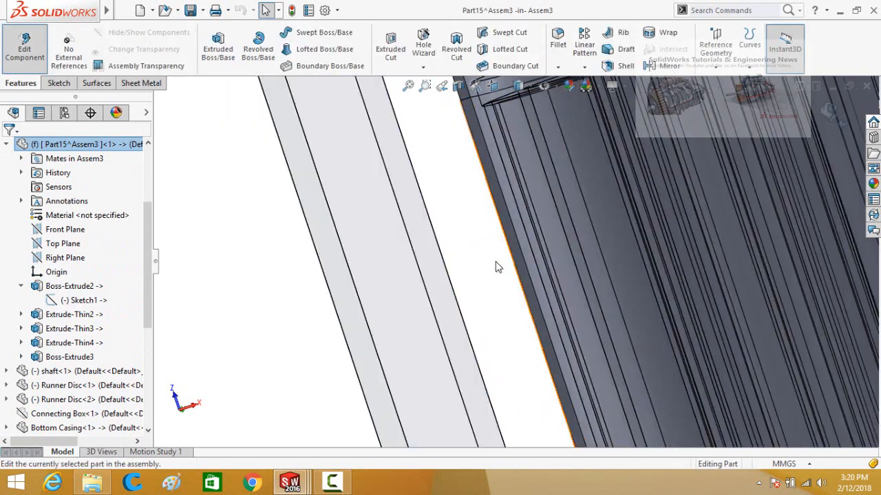
click(516, 251)
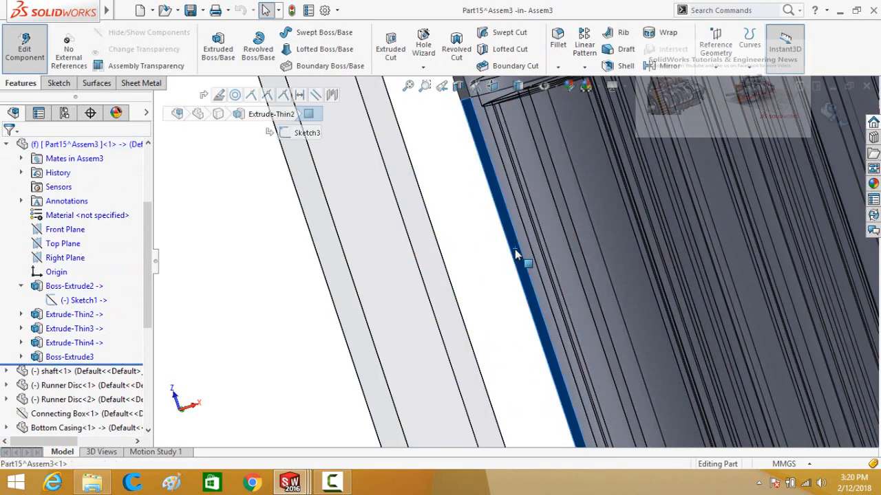
click(566, 208)
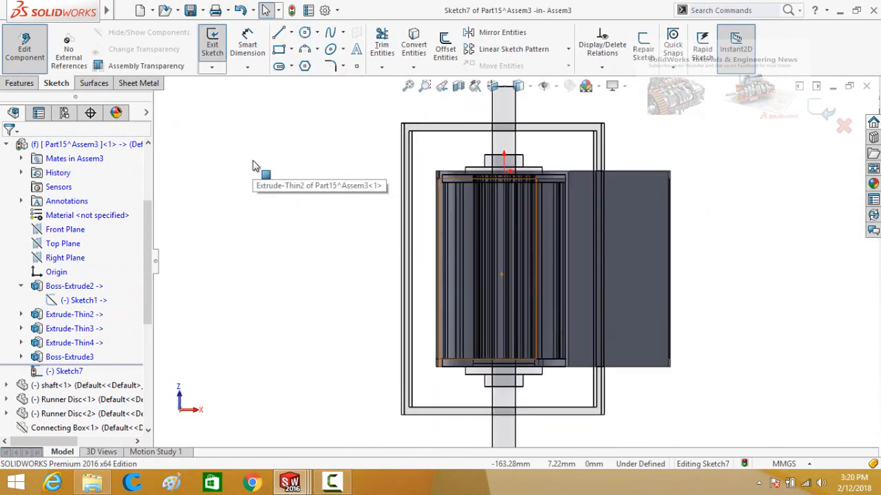
Sketch a corner rectangle about 130 mm long from the Bottom Casing's long side wall to the end corner of the housing's curved wall
click(279, 50)
scroll(379, 218, down, 5)
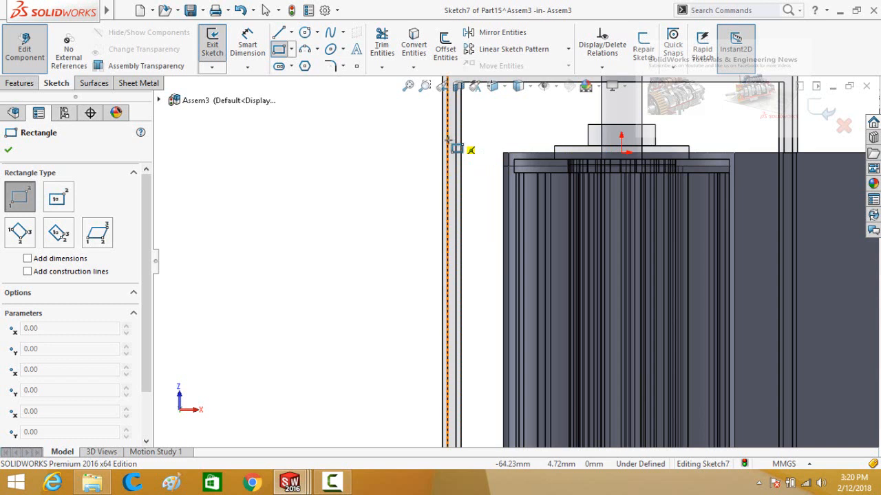
click(454, 157)
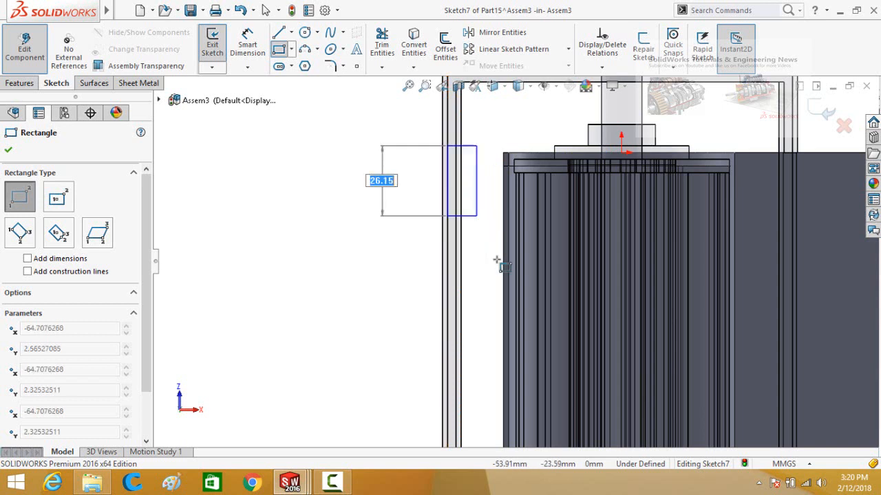
scroll(495, 297, up, 1)
scroll(491, 340, up, 2)
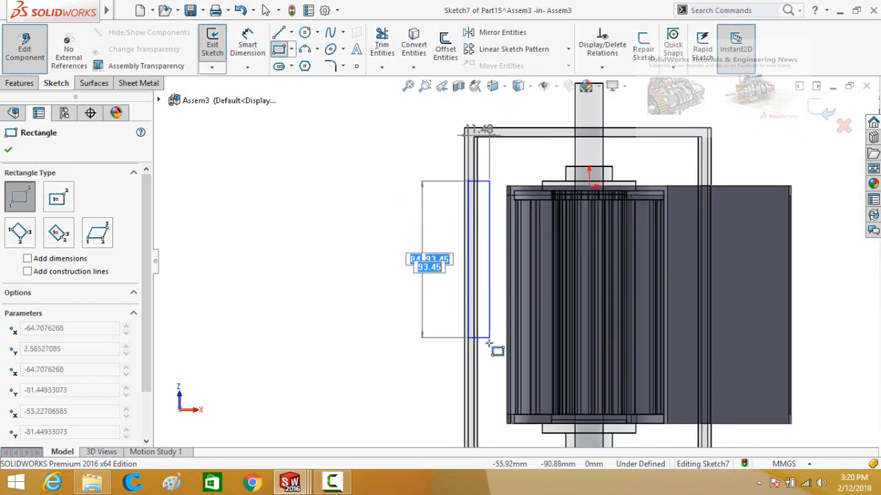
scroll(495, 351, down, 4)
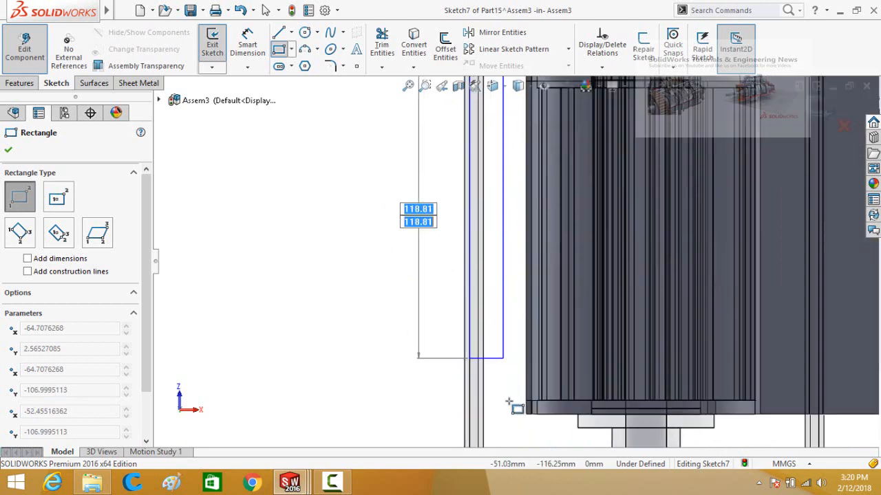
scroll(506, 415, down, 1)
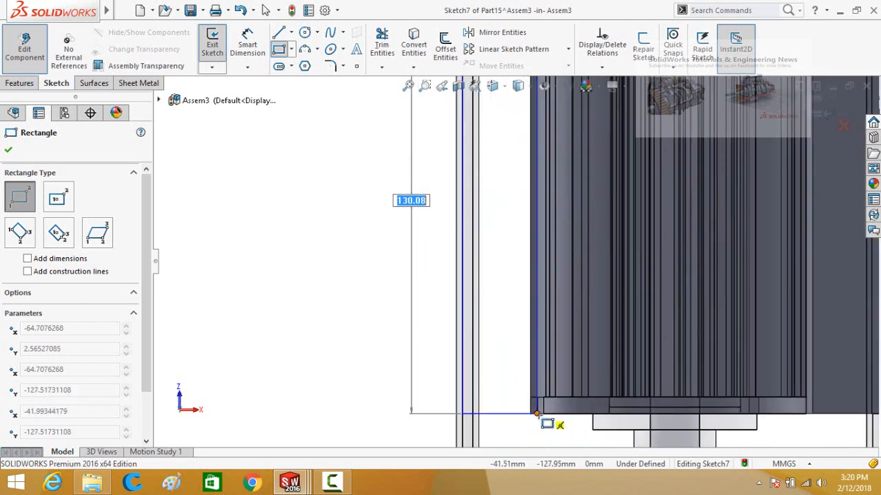
click(537, 414)
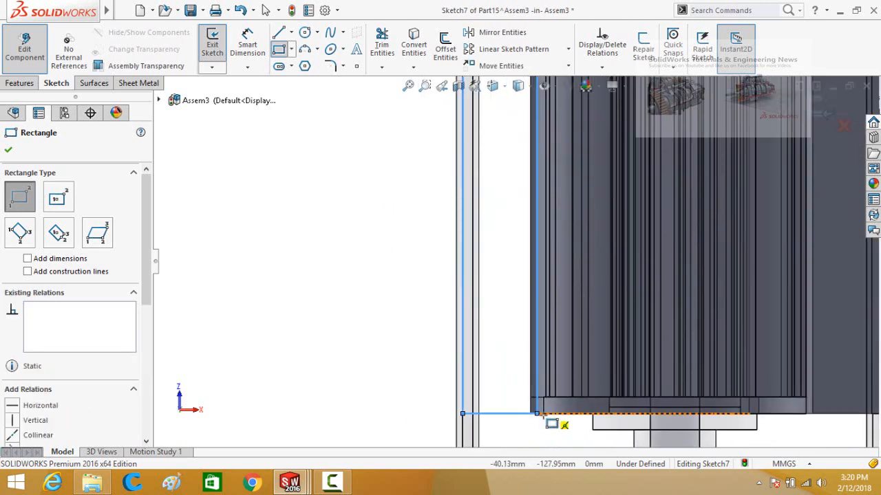
key(Escape)
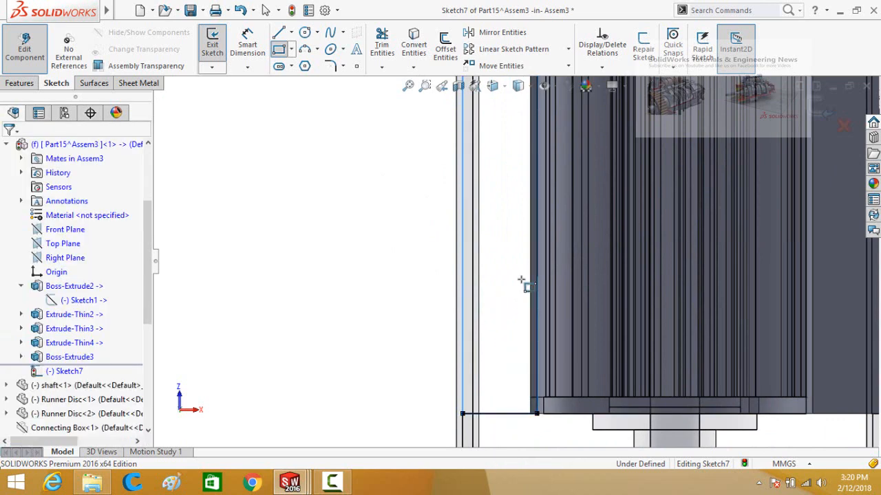
Make the rectangle's free corner point coincident with the short end edge of the housing's curved wall
scroll(515, 269, up, 4)
scroll(509, 150, down, 8)
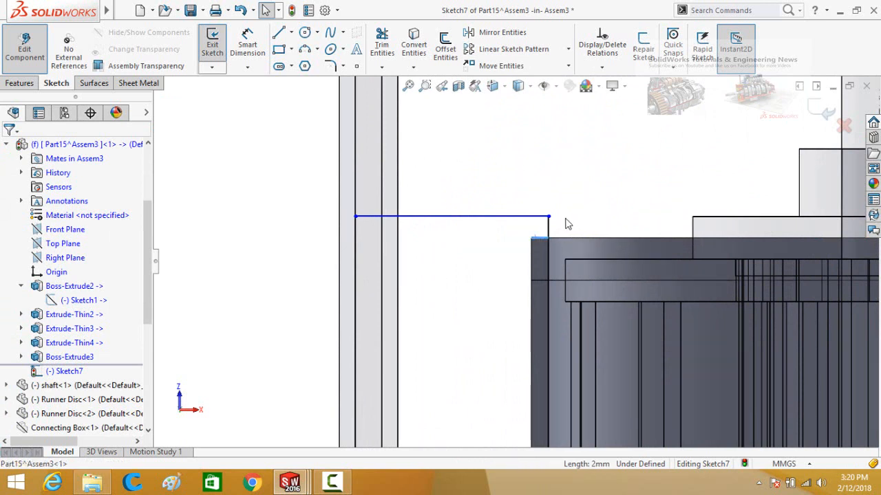
click(550, 224)
ctrl+click(551, 227)
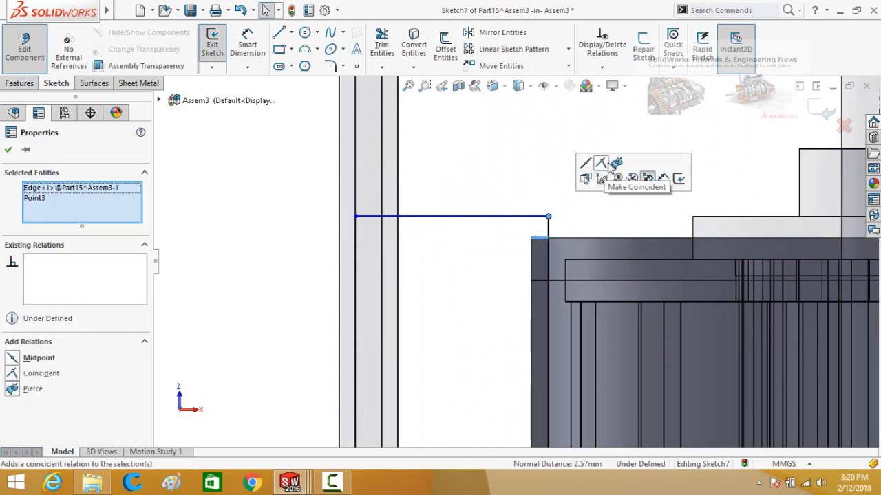
click(604, 164)
click(495, 190)
scroll(513, 189, up, 5)
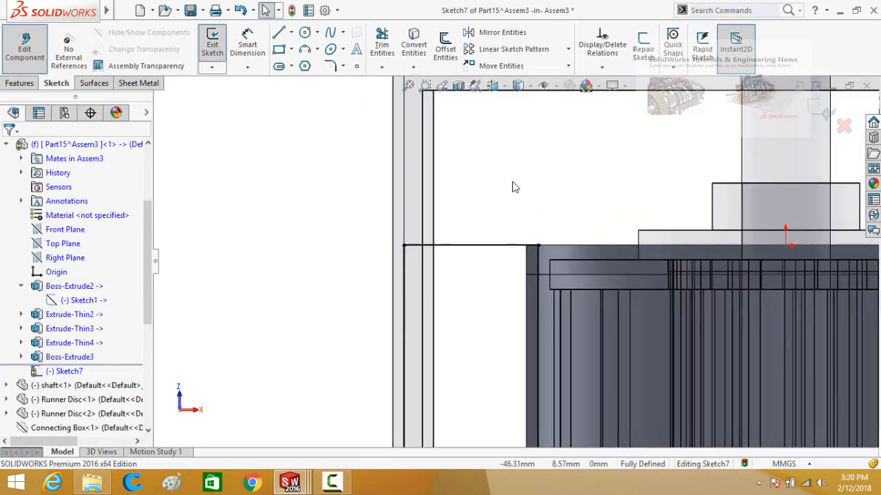
Extrude the rectangle 5 mm blind in the reversed direction, merged with the housing, to form a flange along its curved wall
click(17, 84)
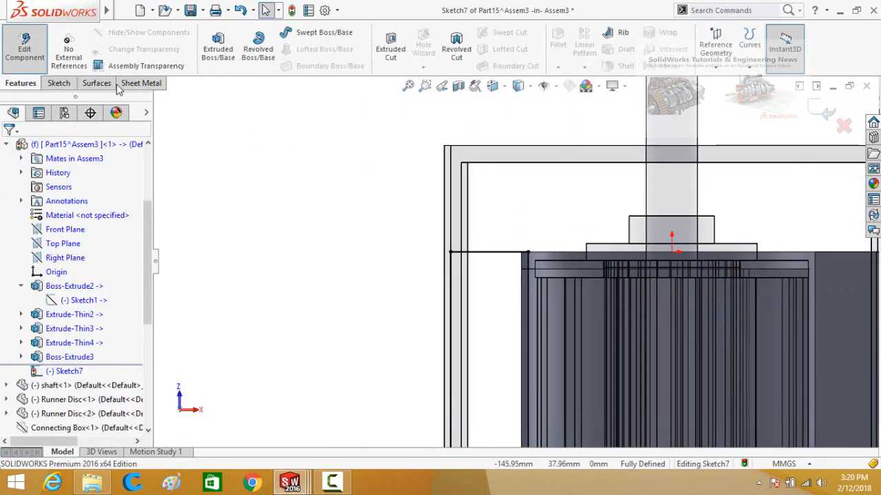
click(210, 60)
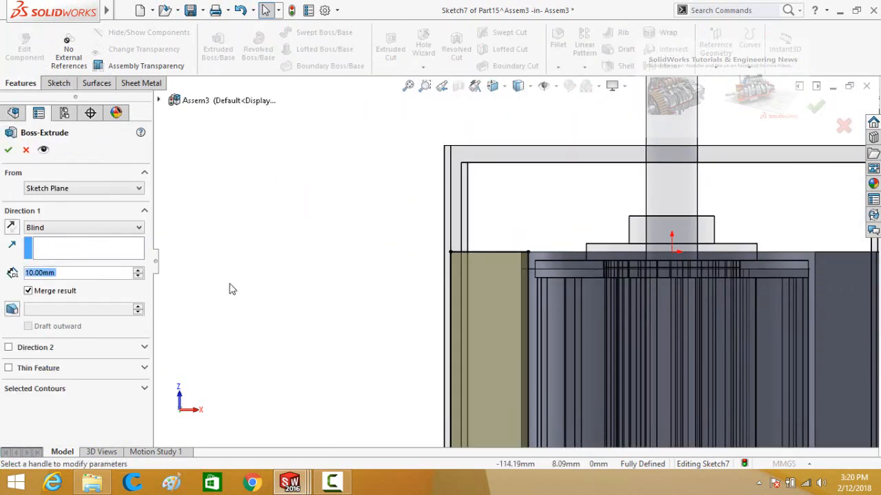
text(5)
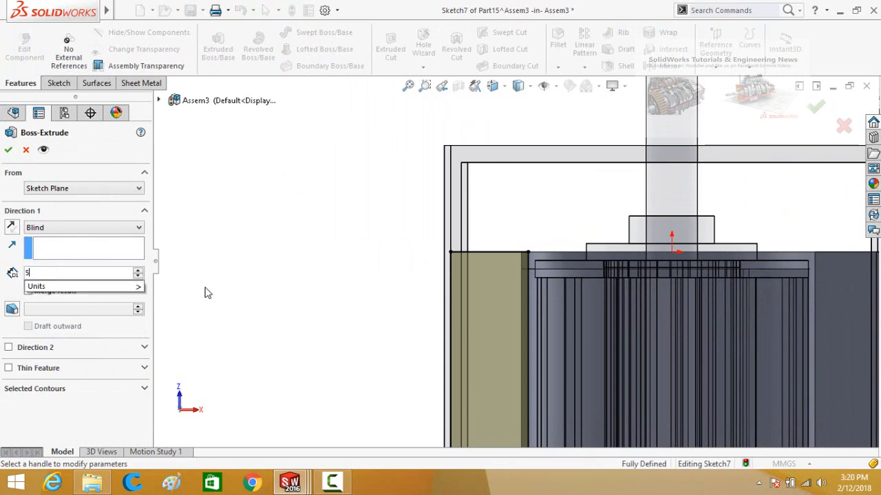
key(Return)
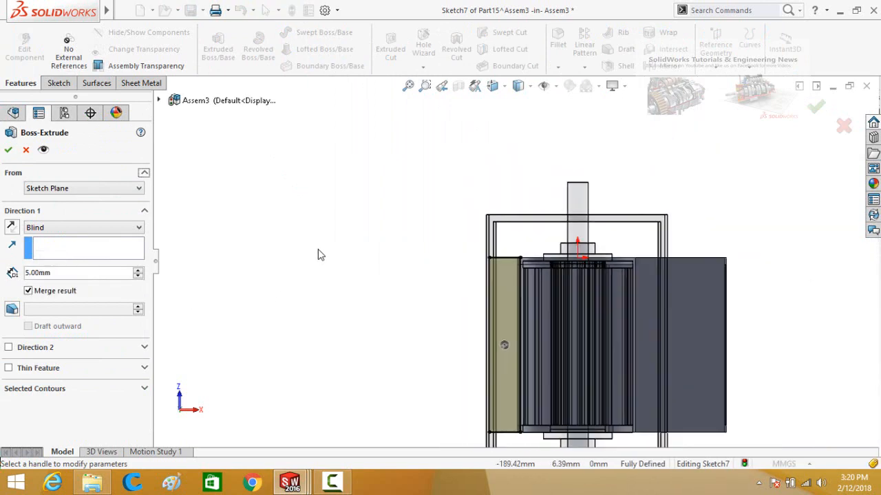
middle_drag(319, 252, 357, 355)
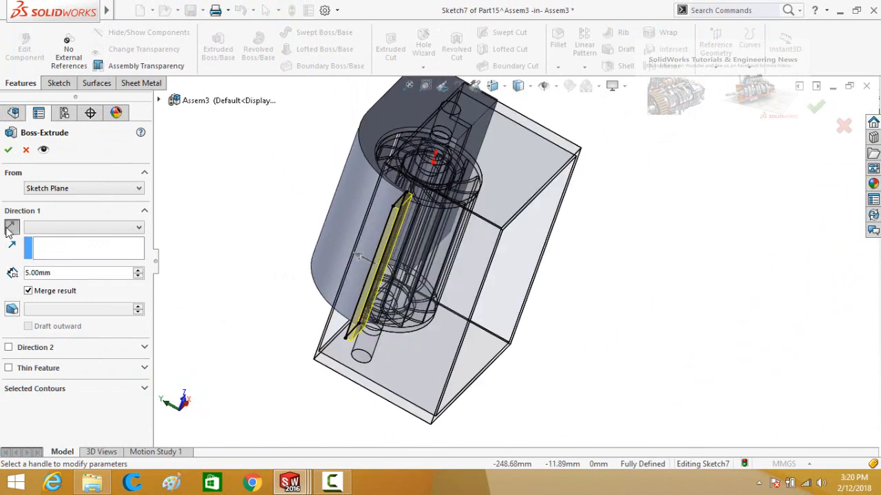
click(9, 229)
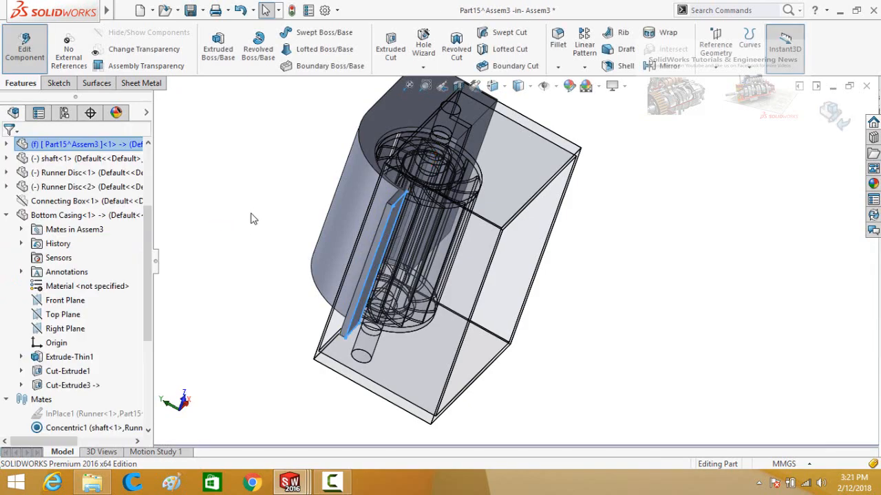
middle_drag(251, 218, 668, 150)
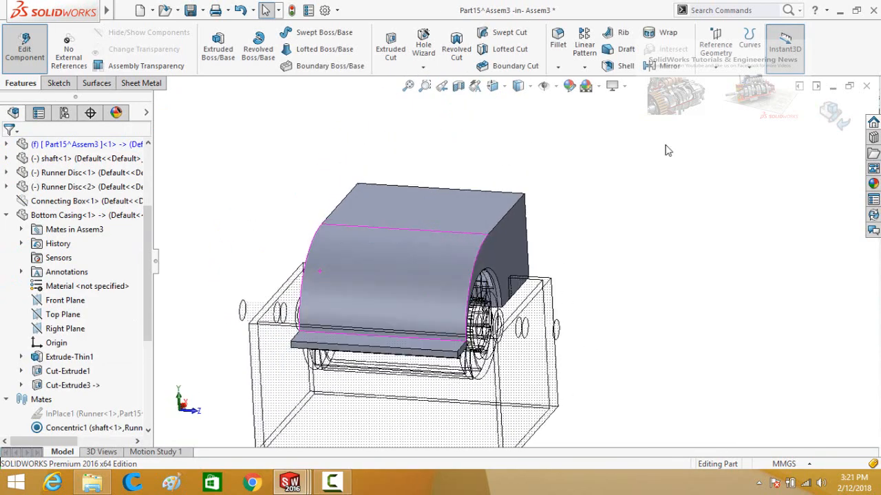
Finish editing the housing part in context and return to the assembly
click(836, 115)
scroll(743, 197, up, 4)
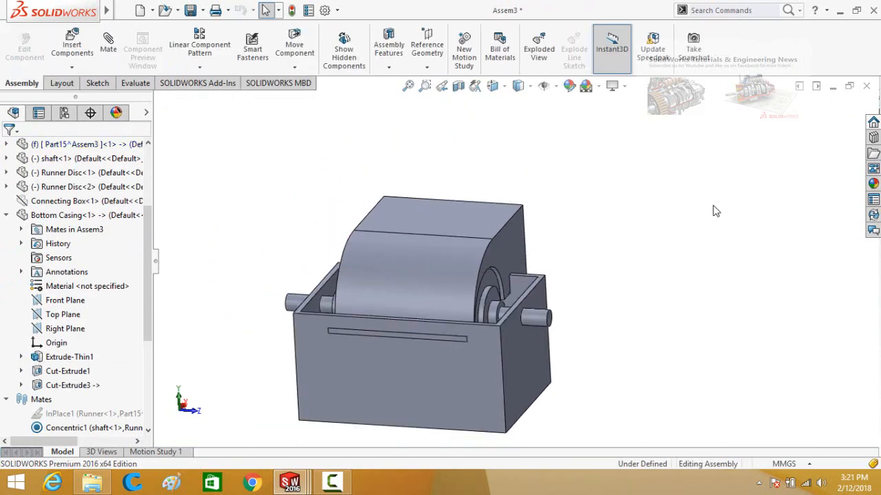
middle_drag(674, 191, 605, 191)
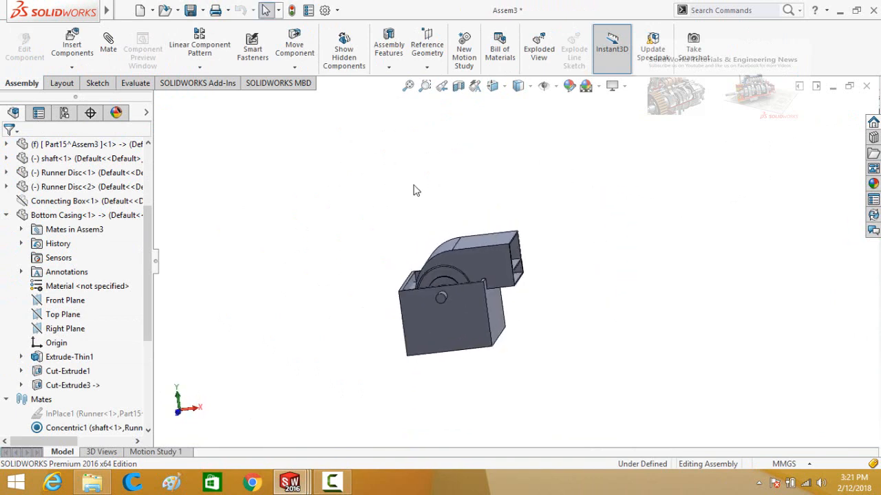
Show the hidden Connecting Box component in the assembly
click(95, 201)
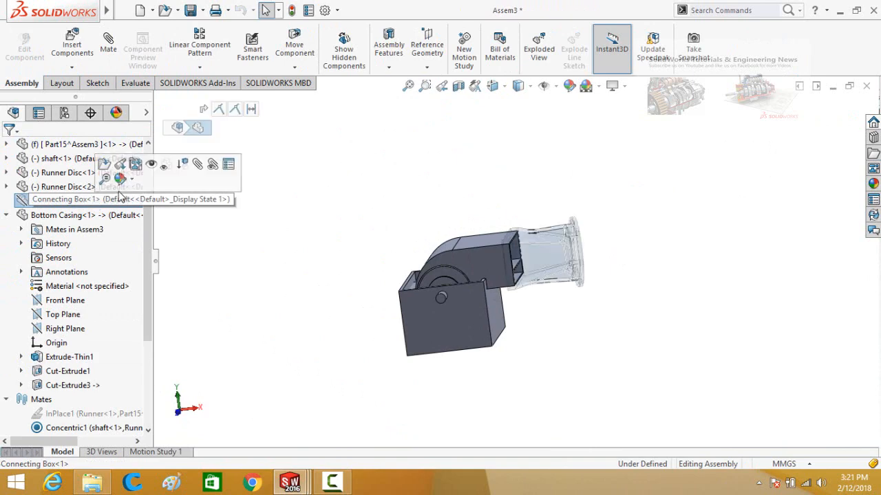
click(173, 165)
click(358, 271)
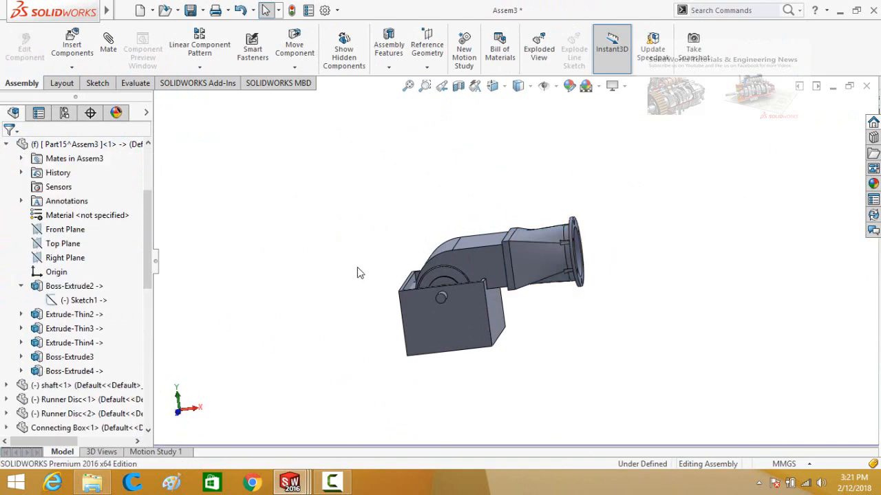
Apply a green colour from the standard swatches to the whole Connecting Box part at part document level
middle_drag(357, 271, 752, 334)
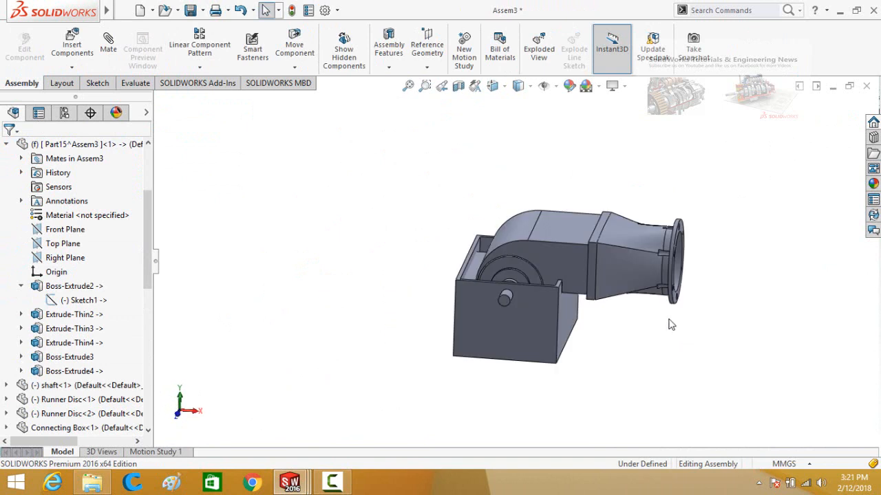
click(633, 280)
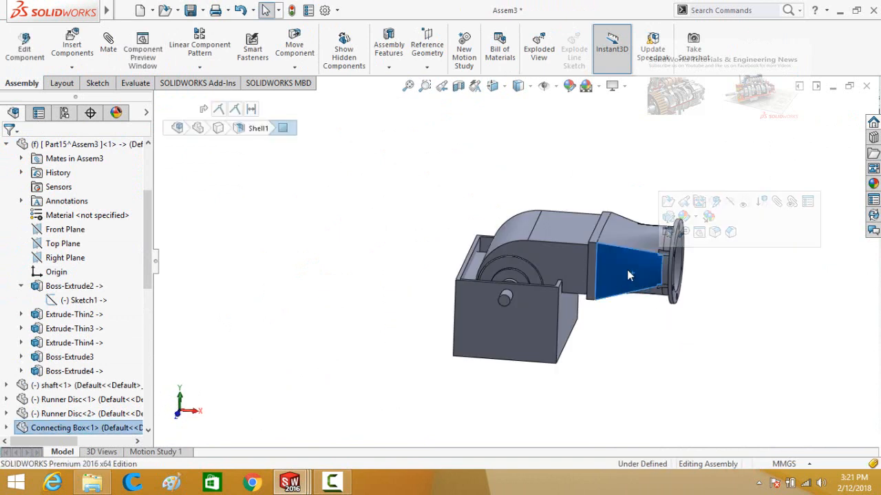
click(695, 218)
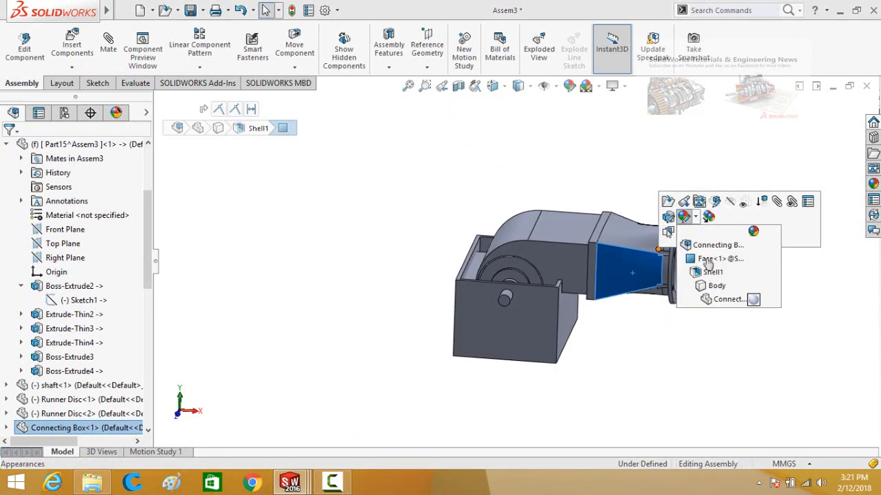
click(693, 218)
click(697, 219)
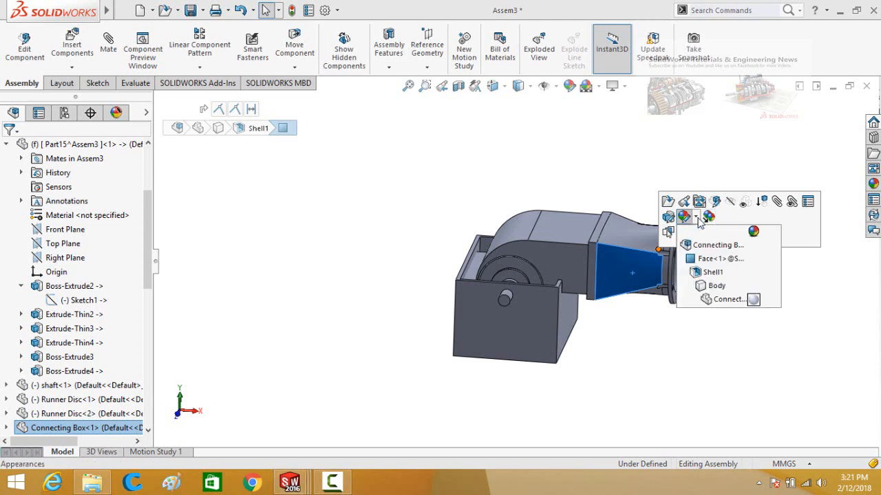
click(722, 302)
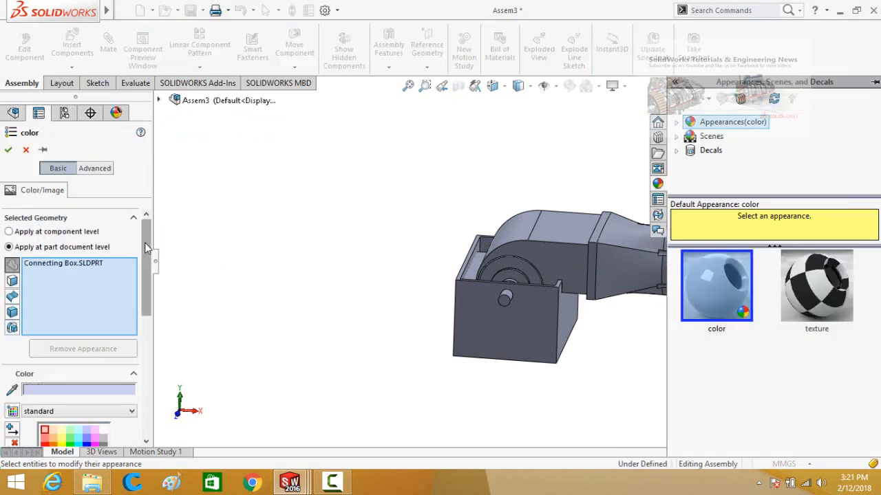
drag(145, 246, 144, 268)
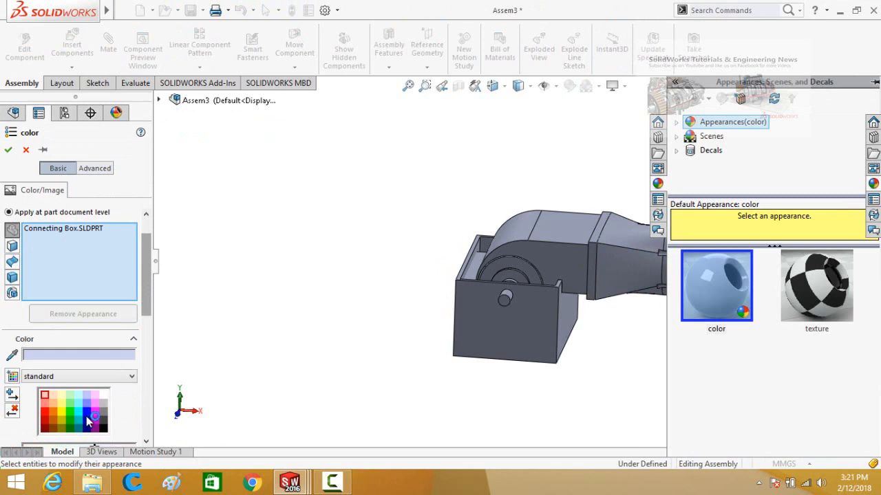
scroll(88, 413, down, 3)
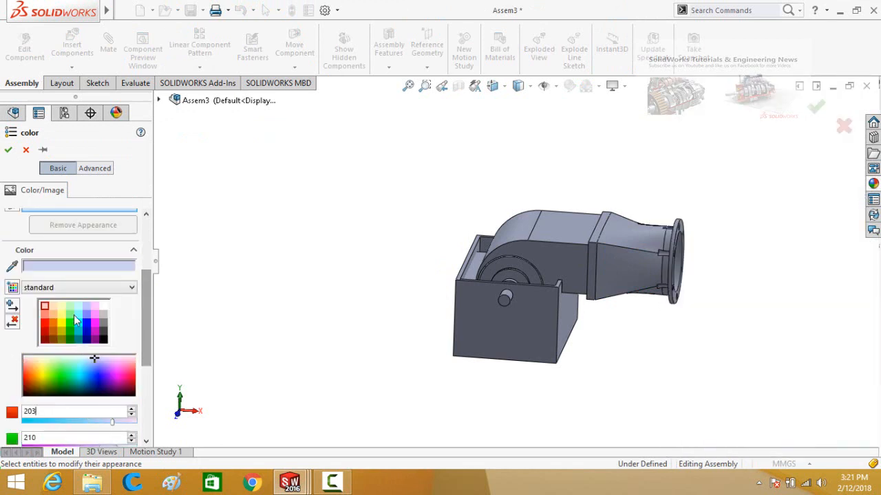
click(71, 316)
click(8, 150)
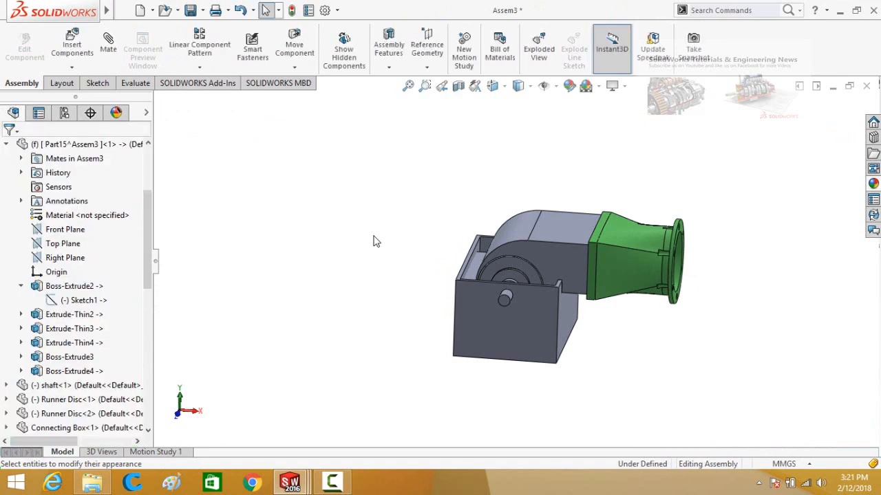
Apply a teal colour from the standard swatches to the whole housing part
click(545, 236)
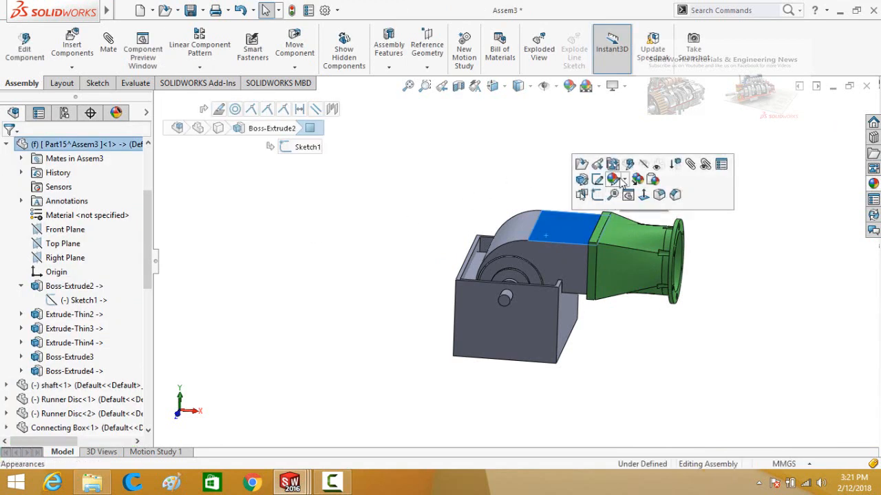
click(614, 180)
click(640, 248)
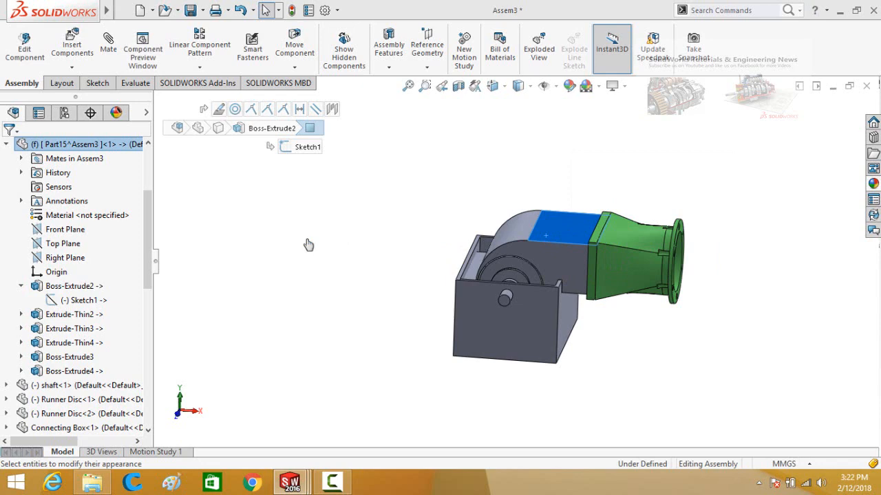
drag(149, 267, 84, 316)
click(77, 321)
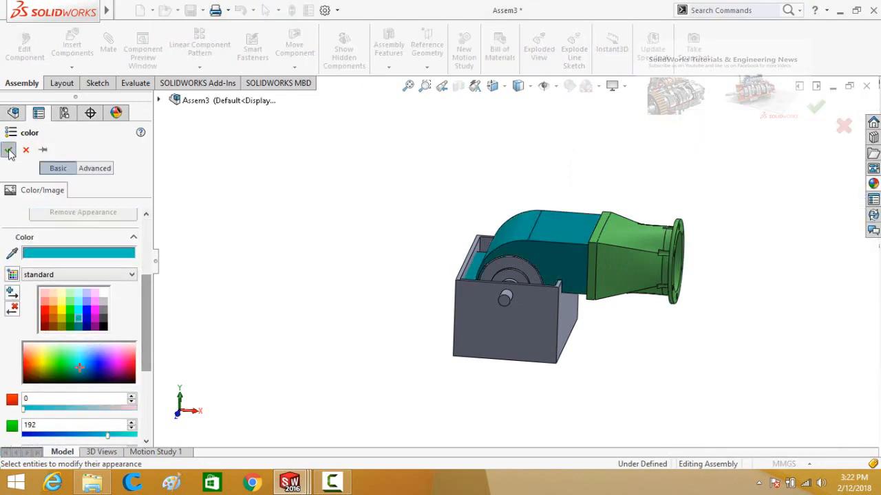
click(8, 151)
Apply a magenta colour from the standard swatches to the whole Bottom Casing part
click(489, 311)
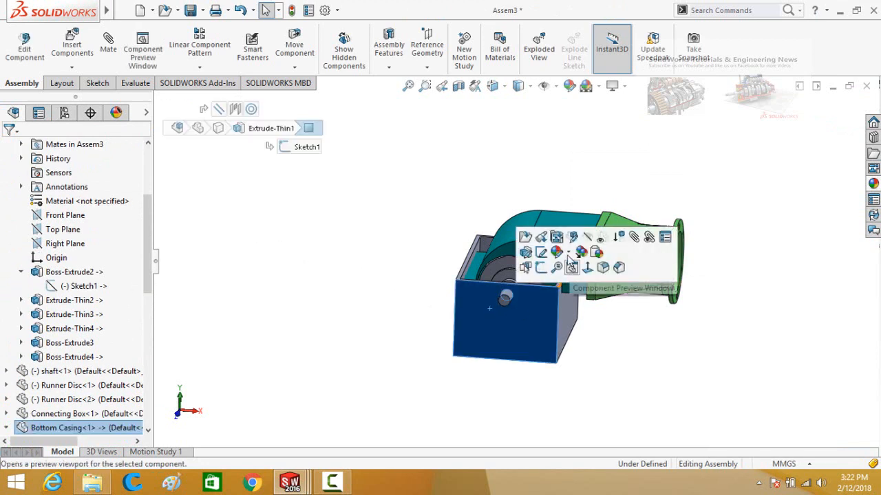
click(557, 252)
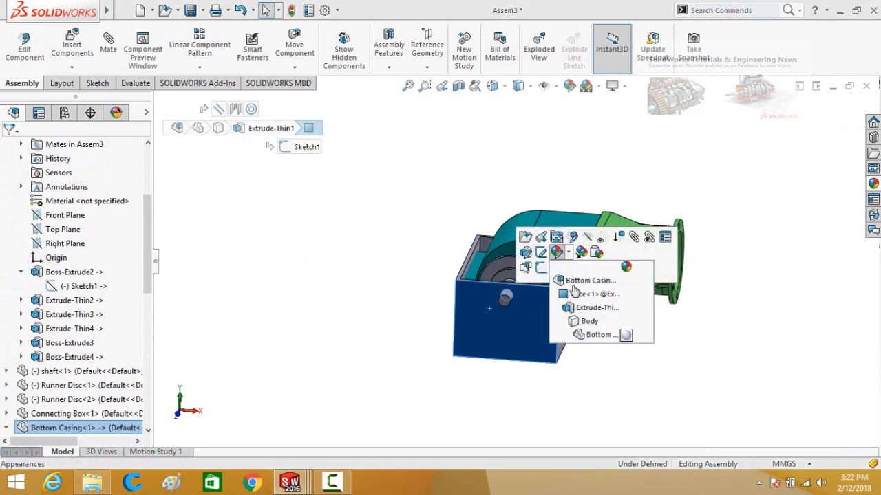
click(593, 335)
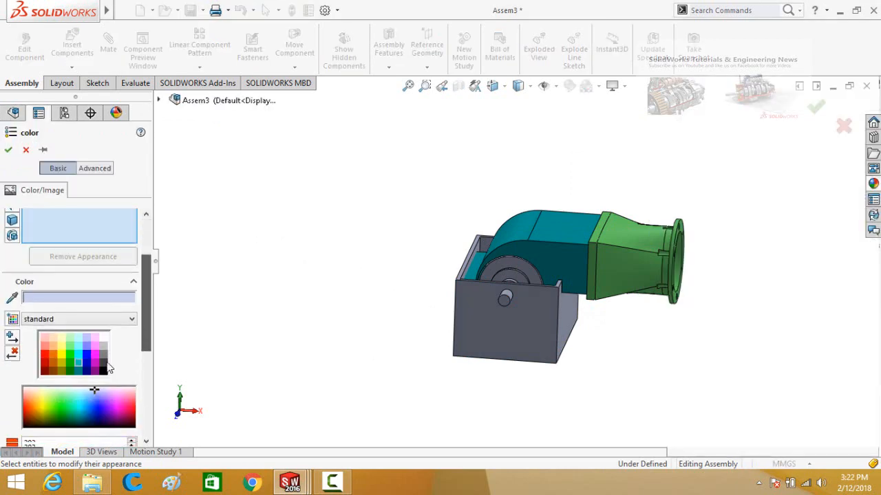
click(96, 357)
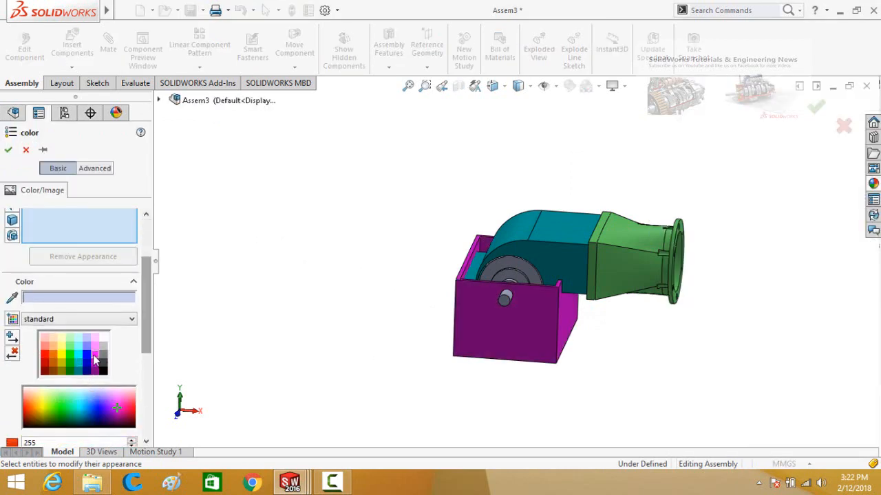
click(9, 151)
Apply a blue colour from the standard swatches to the Runner Disc part at part document level
click(515, 268)
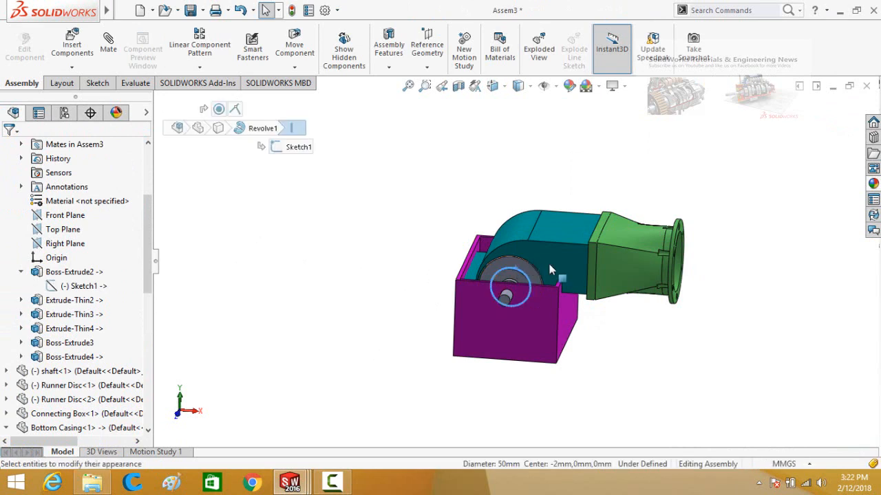
click(551, 210)
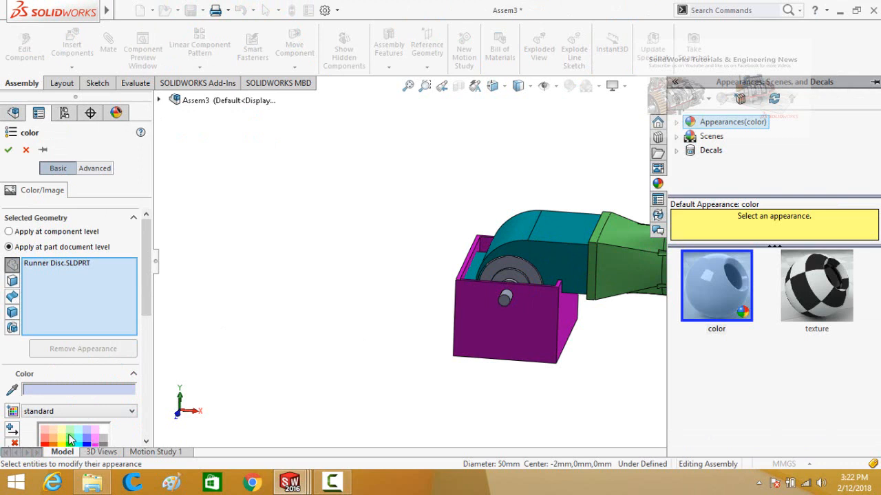
scroll(68, 440, down, 3)
click(88, 320)
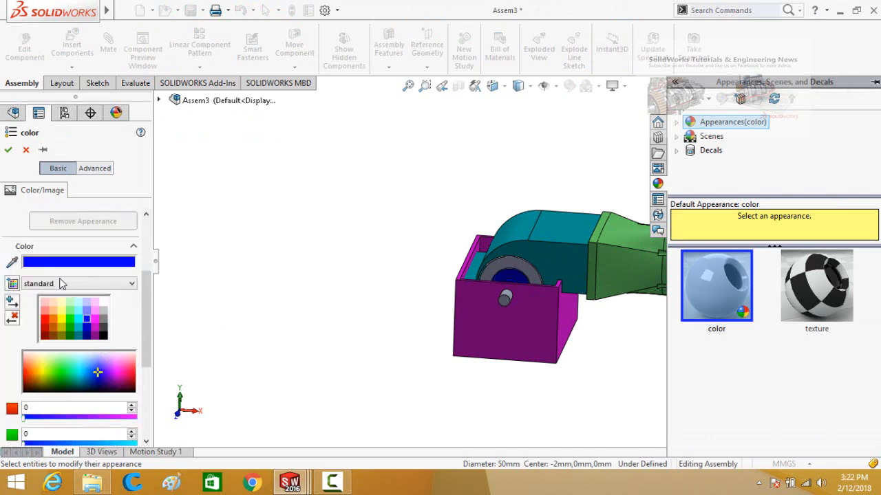
click(9, 150)
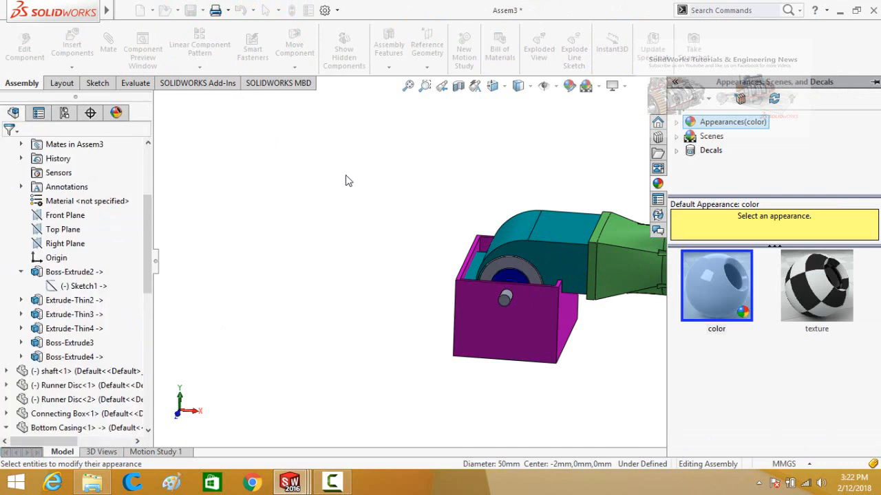
Apply a yellow colour from the standard swatches to the whole Runner part
click(508, 267)
click(585, 204)
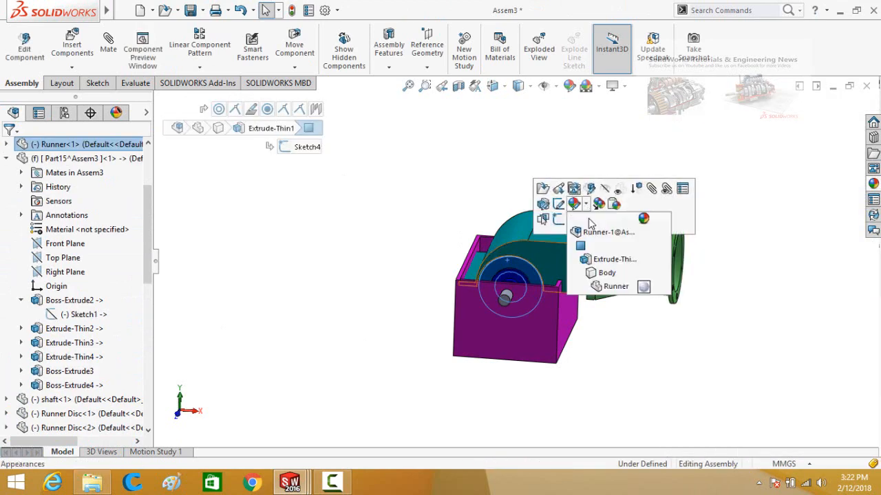
click(612, 288)
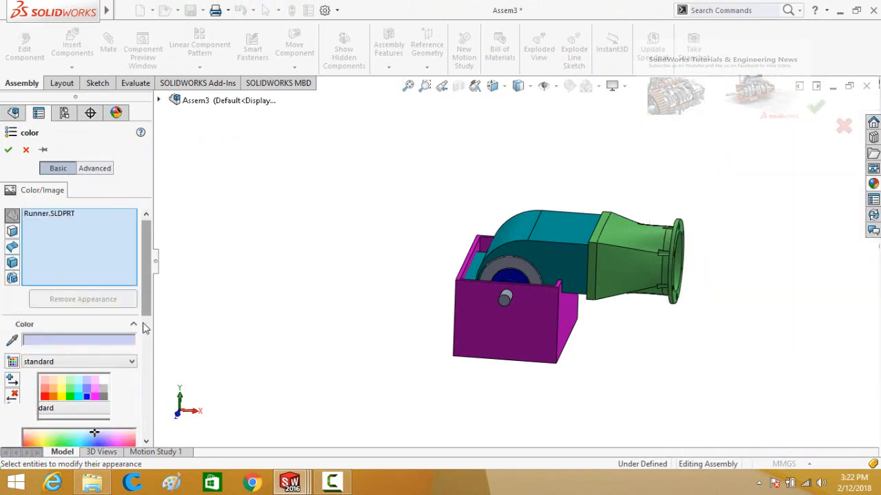
scroll(144, 324, down, 3)
click(62, 327)
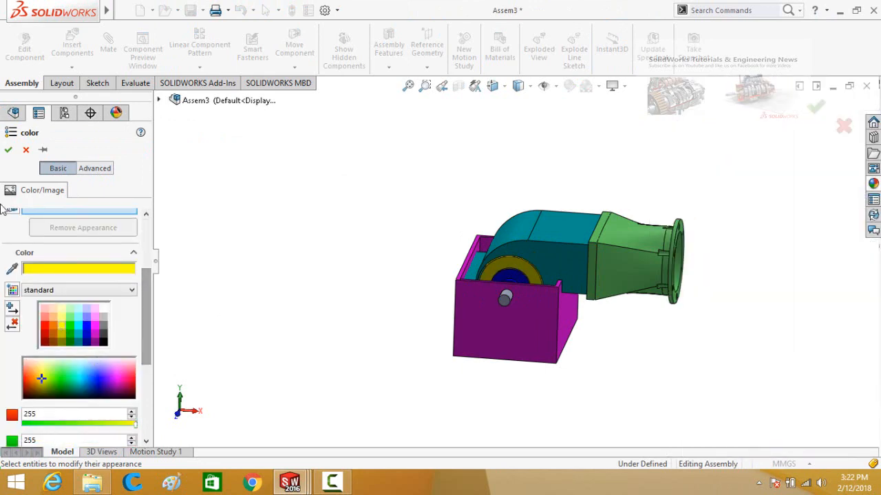